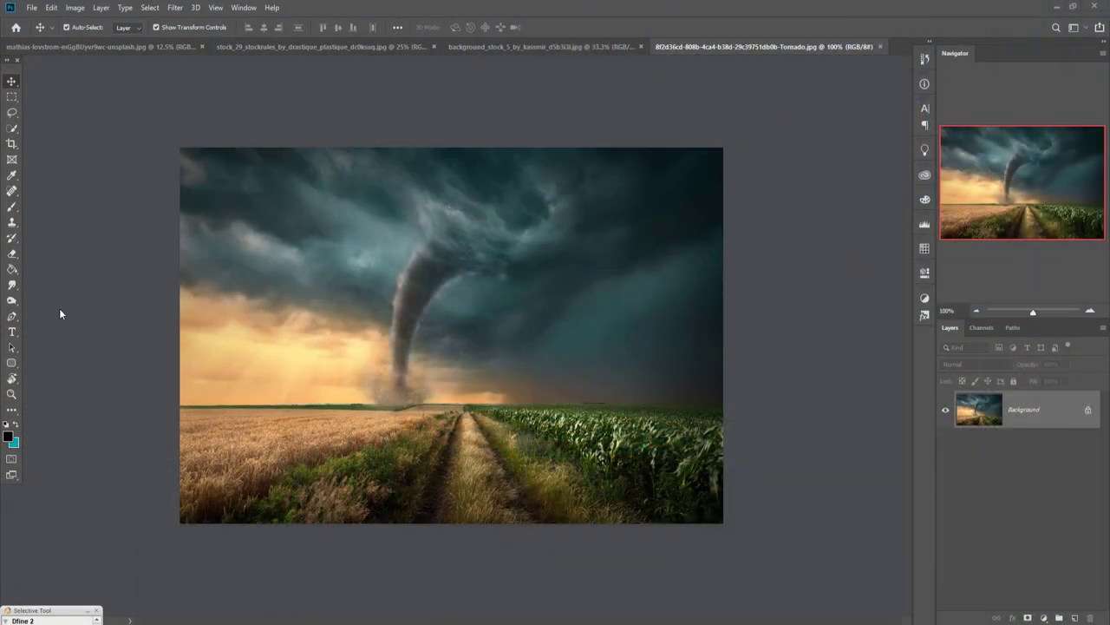
Step: Bring up the New Document dialog with the Custom 1280 × 720 px, 300 ppi preset
{"action": "left_click", "coordinate": [31, 8]}
{"action": "left_click", "coordinate": [33, 13]}
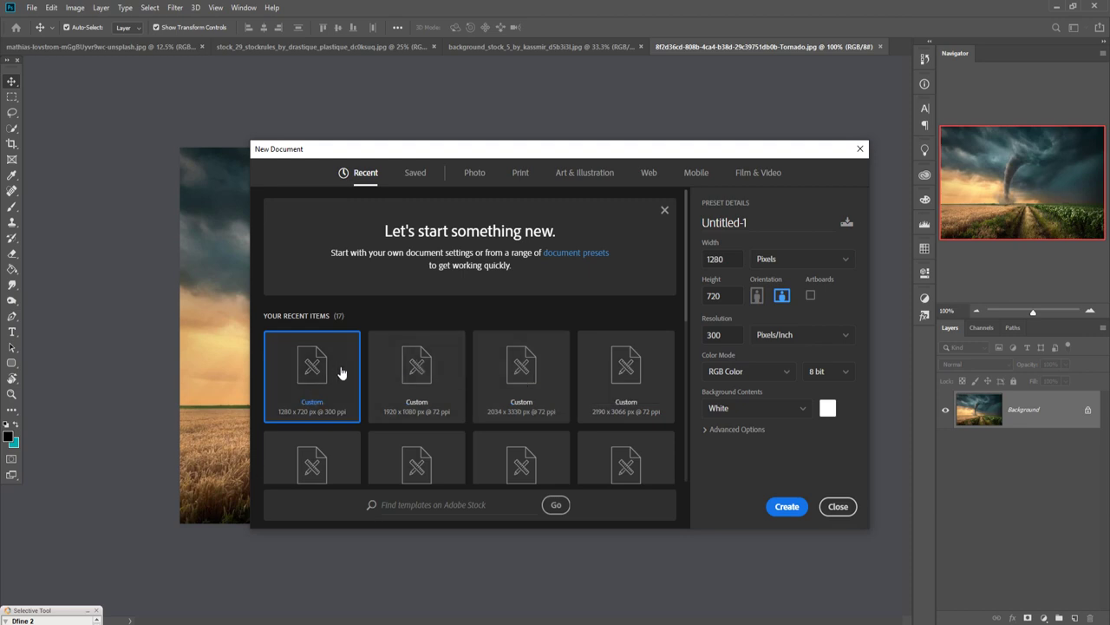
Step: Create the blank 1280 × 720 document and drag the tornado photo onto it as Layer 1
{"action": "left_click", "coordinate": [786, 506]}
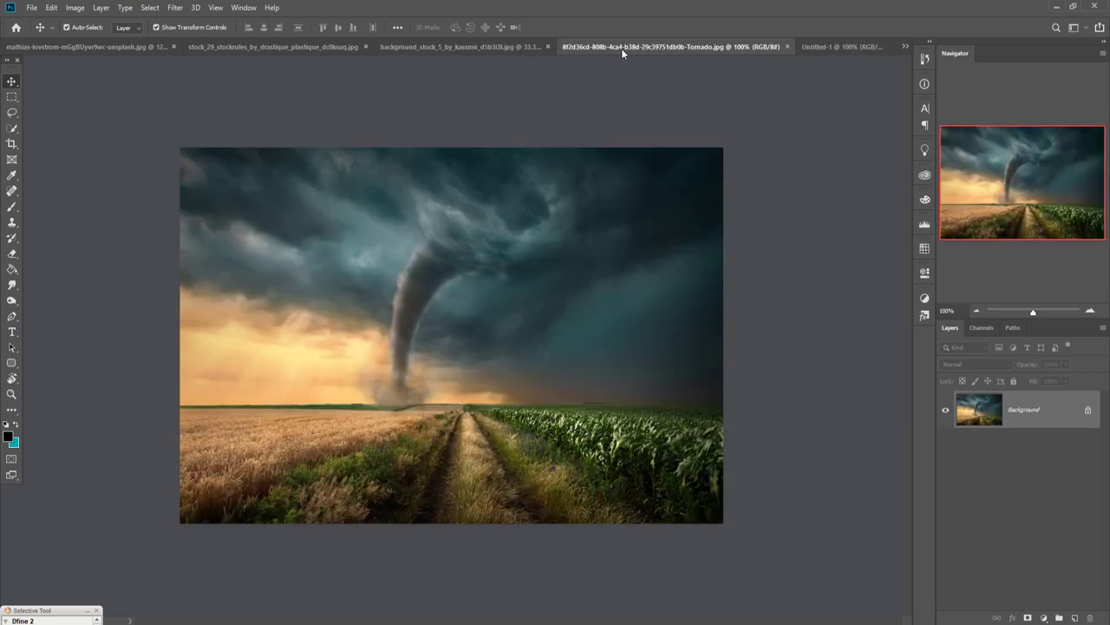
{"action": "left_click_drag", "start_coordinate": [621, 48], "coordinate": [623, 84]}
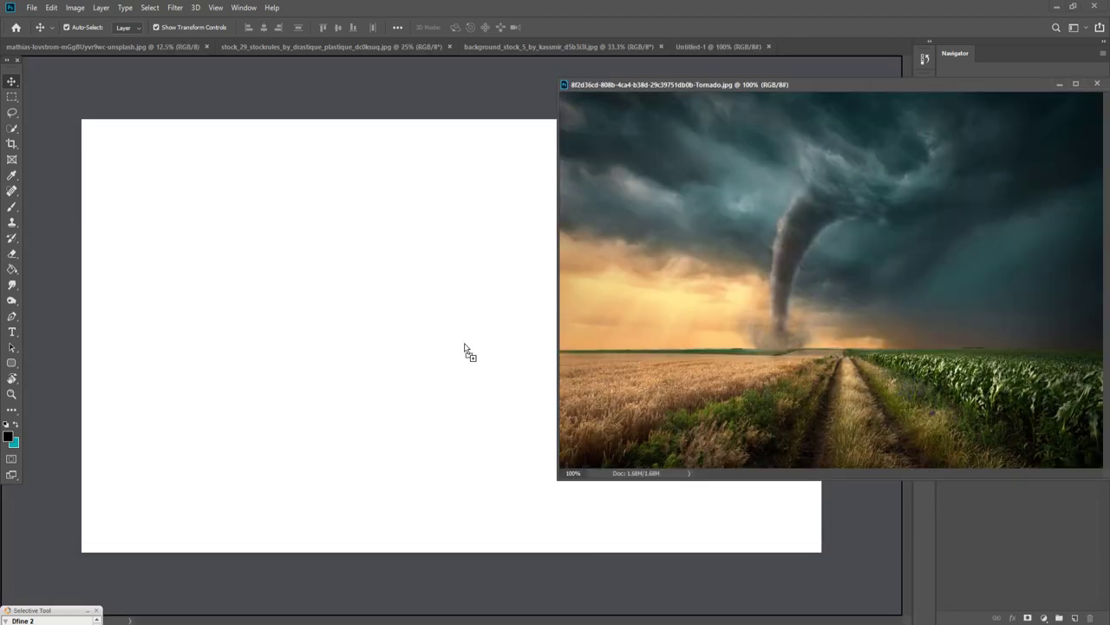
{"action": "left_click_drag", "start_coordinate": [885, 302], "coordinate": [453, 342]}
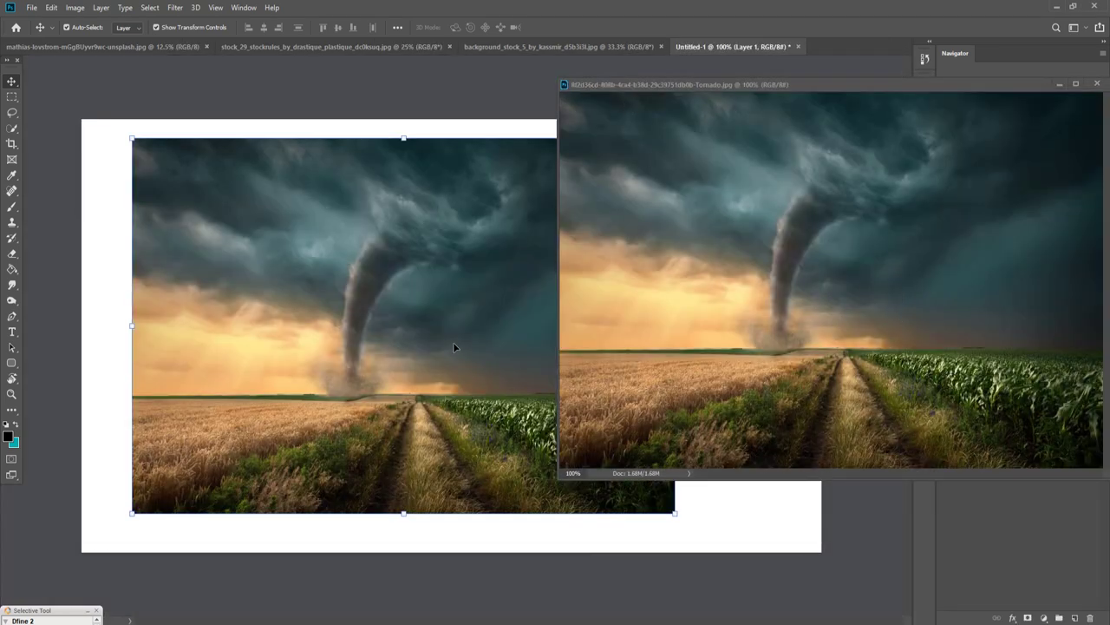
{"action": "left_click", "coordinate": [1060, 84]}
{"action": "left_click_drag", "start_coordinate": [557, 248], "coordinate": [603, 230]}
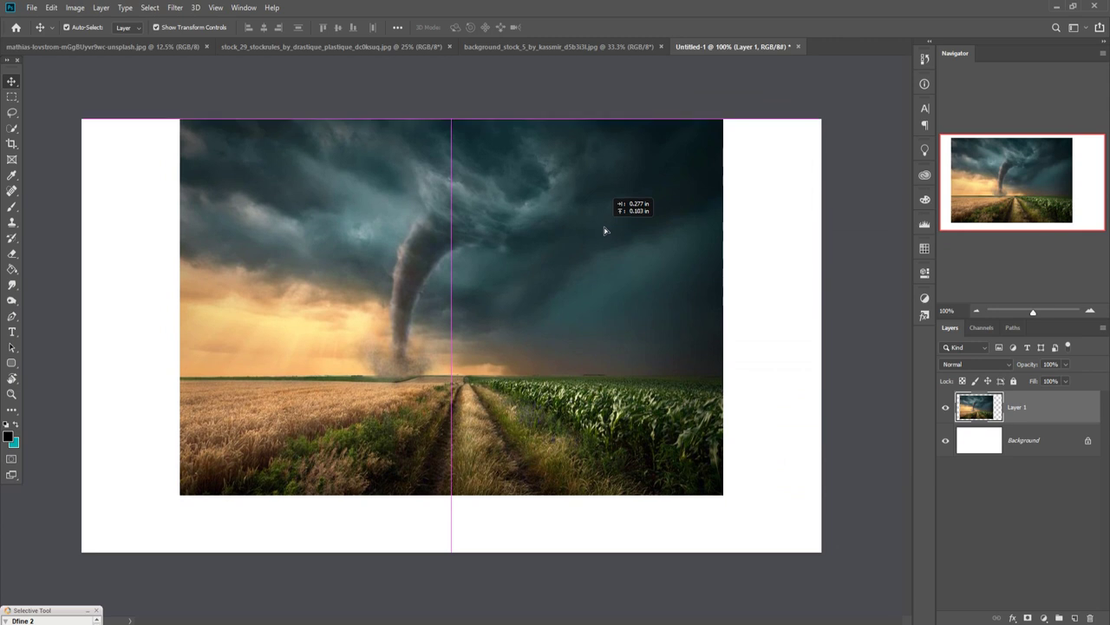
Step: Scale the tornado photo to about 118% so it covers the whole canvas
{"action": "left_click", "coordinate": [460, 502]}
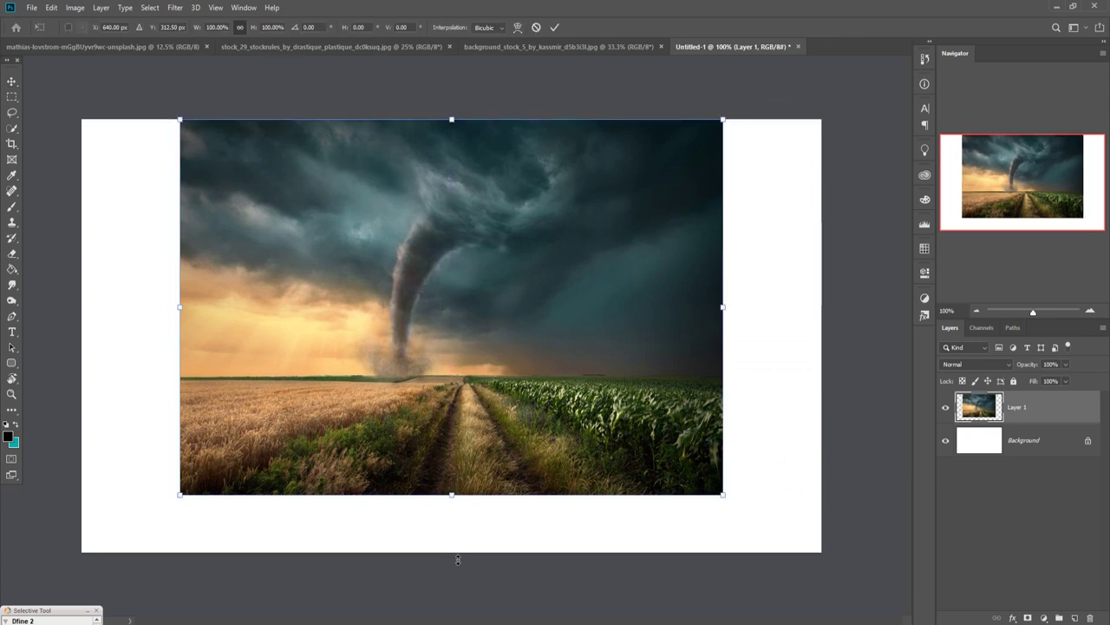
{"action": "left_click_drag", "start_coordinate": [457, 560], "coordinate": [457, 616]}
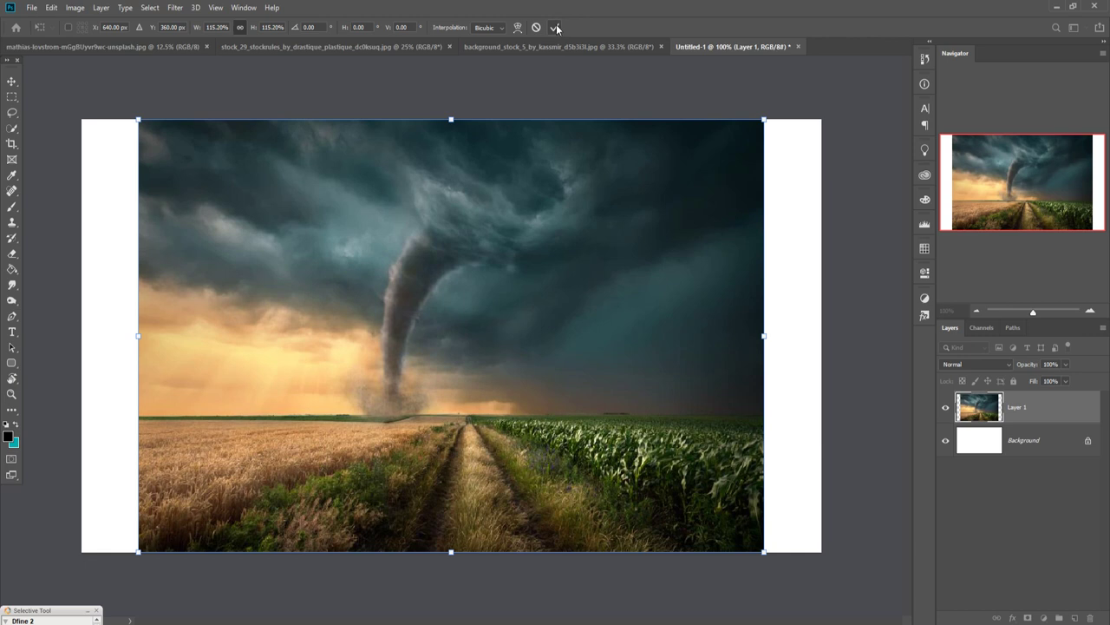
{"action": "left_click", "coordinate": [556, 28]}
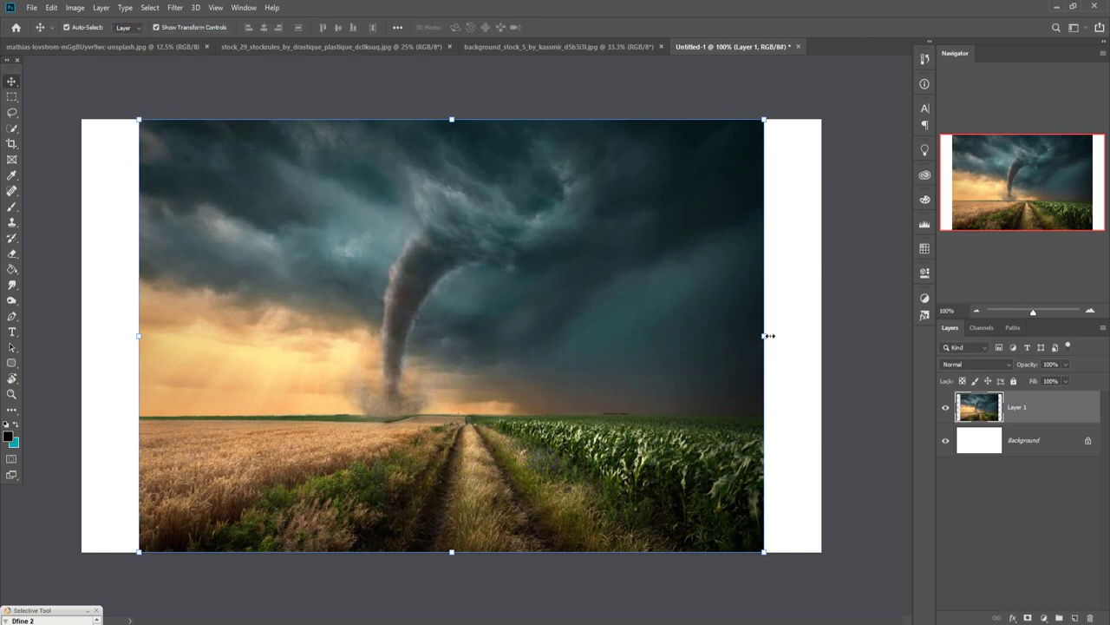
{"action": "left_click_drag", "start_coordinate": [771, 340], "coordinate": [821, 343]}
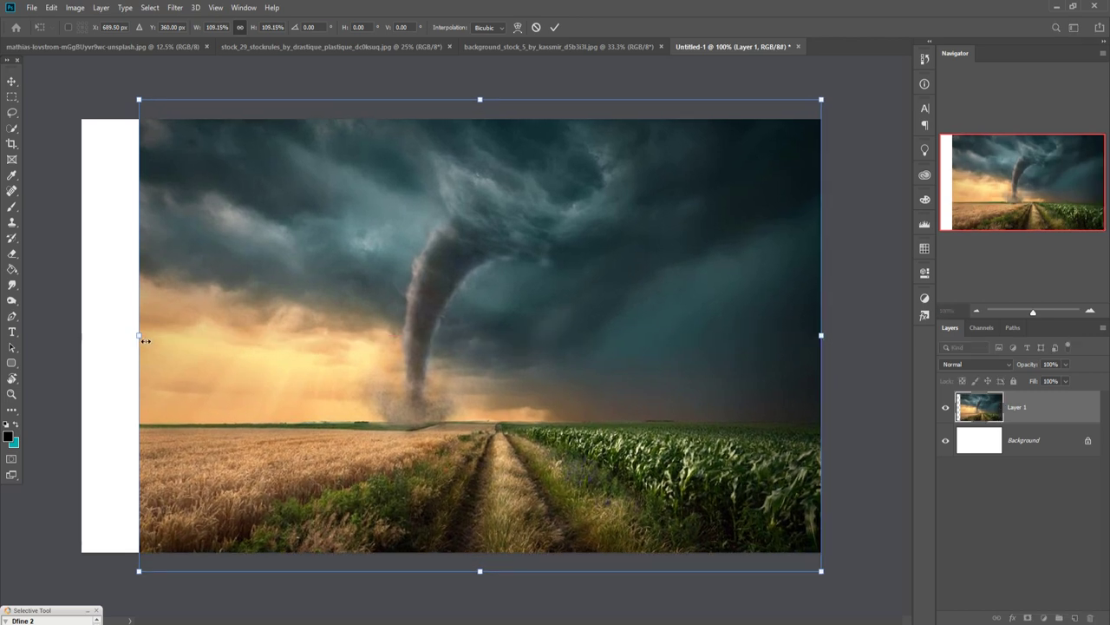
{"action": "left_click_drag", "start_coordinate": [140, 338], "coordinate": [81, 339]}
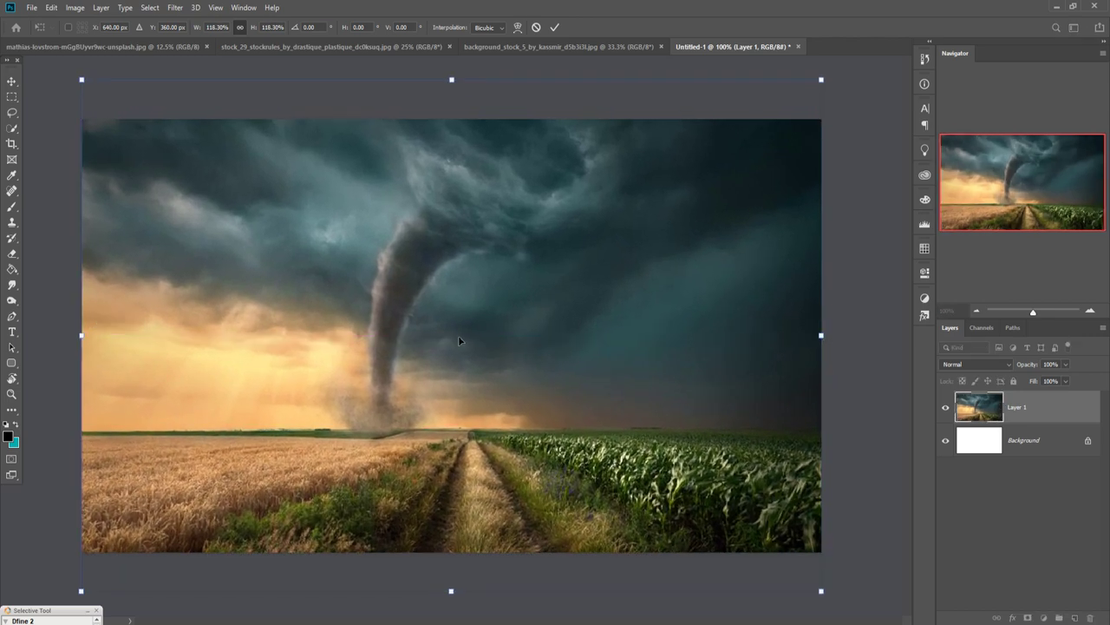
{"action": "left_click_drag", "start_coordinate": [460, 336], "coordinate": [462, 304]}
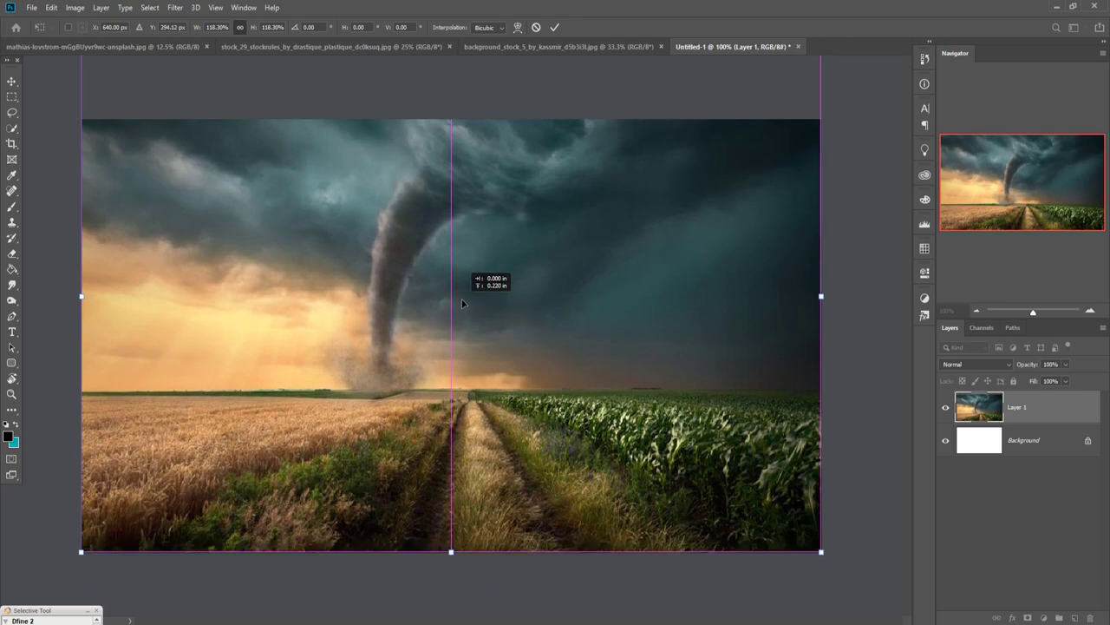
{"action": "left_click_drag", "start_coordinate": [462, 302], "coordinate": [462, 303]}
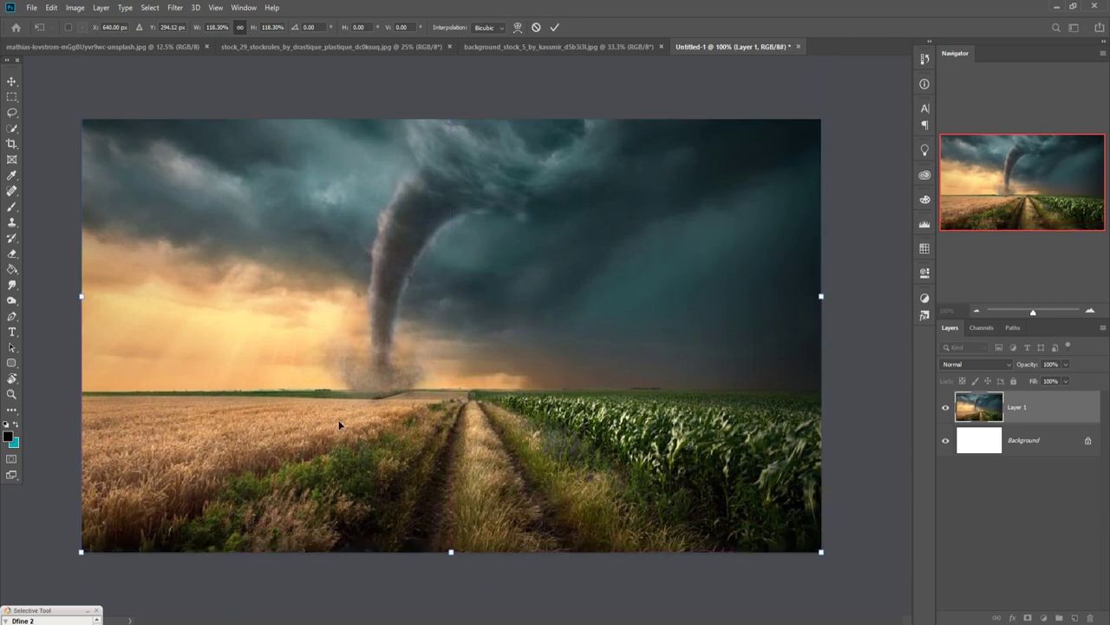
{"action": "left_click", "coordinate": [13, 83]}
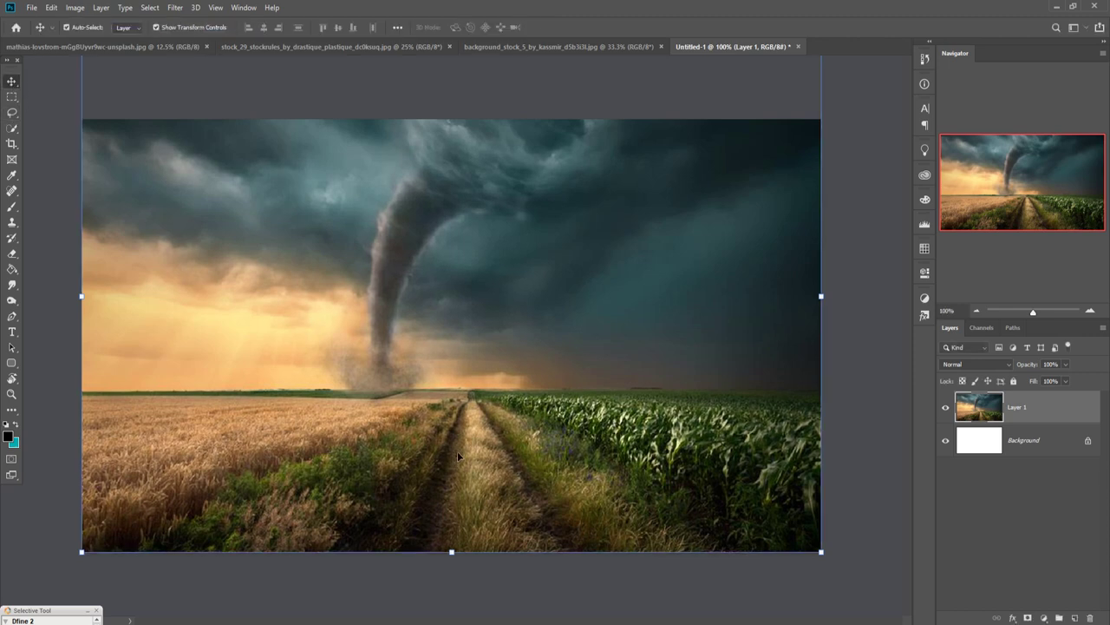
Step: Copy the fields below the horizon and paste them as a new Layer 2
{"action": "left_click", "coordinate": [12, 98]}
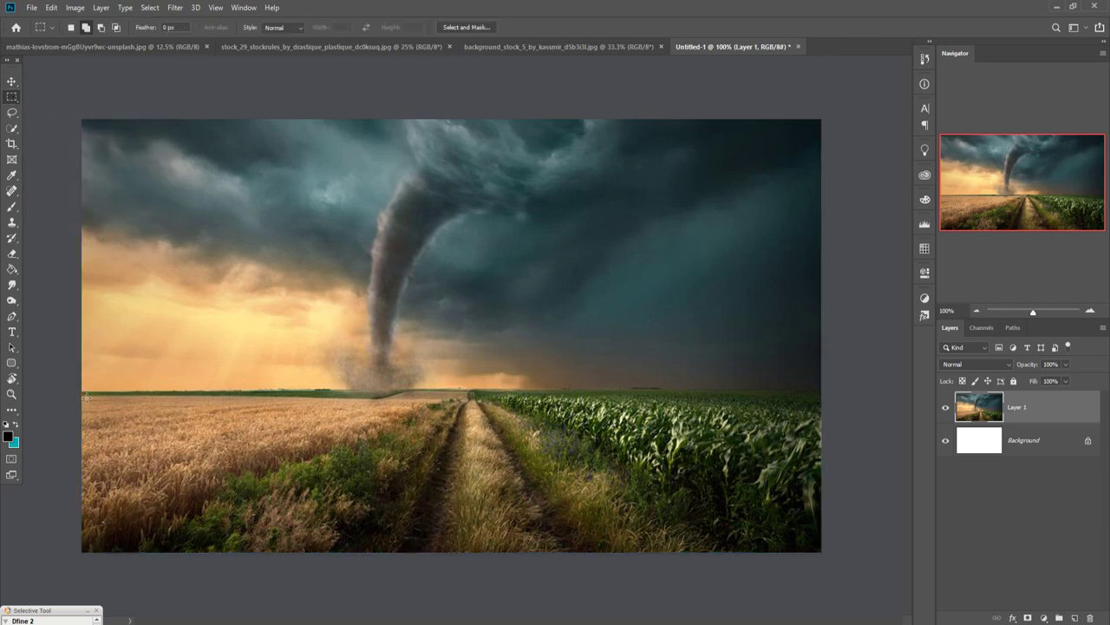
{"action": "mouse_move", "coordinate": [84, 395]}
{"action": "left_mouse_down"}
{"action": "mouse_move", "coordinate": [715, 436]}
{"action": "mouse_move", "coordinate": [910, 568]}
{"action": "left_mouse_up"}
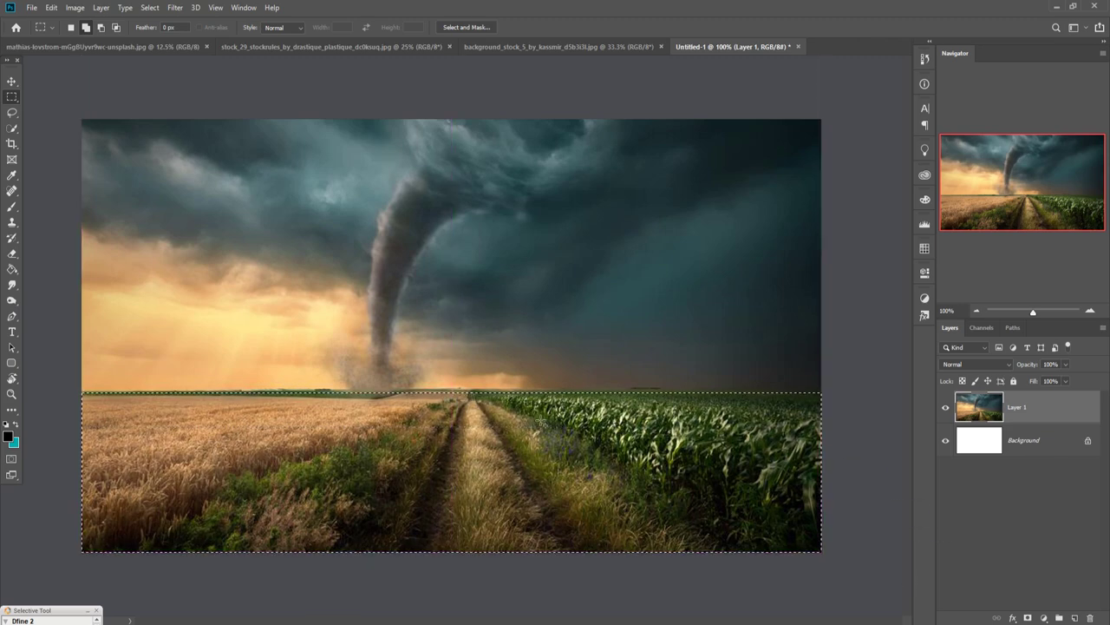
{"action": "left_click", "coordinate": [51, 8]}
{"action": "left_click", "coordinate": [62, 93]}
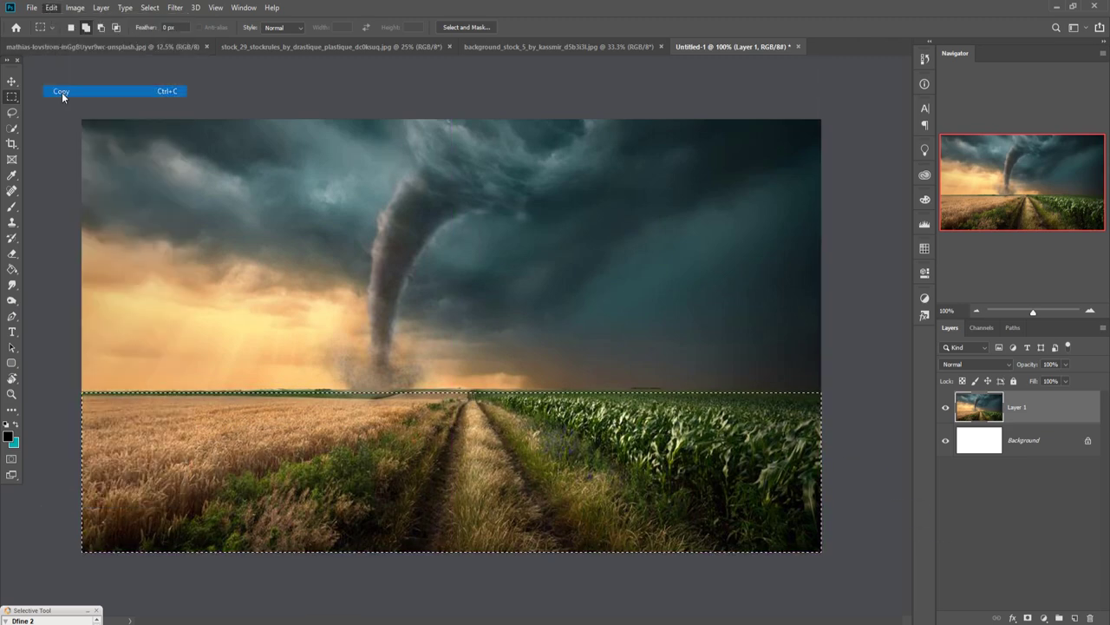
{"action": "left_click", "coordinate": [51, 7]}
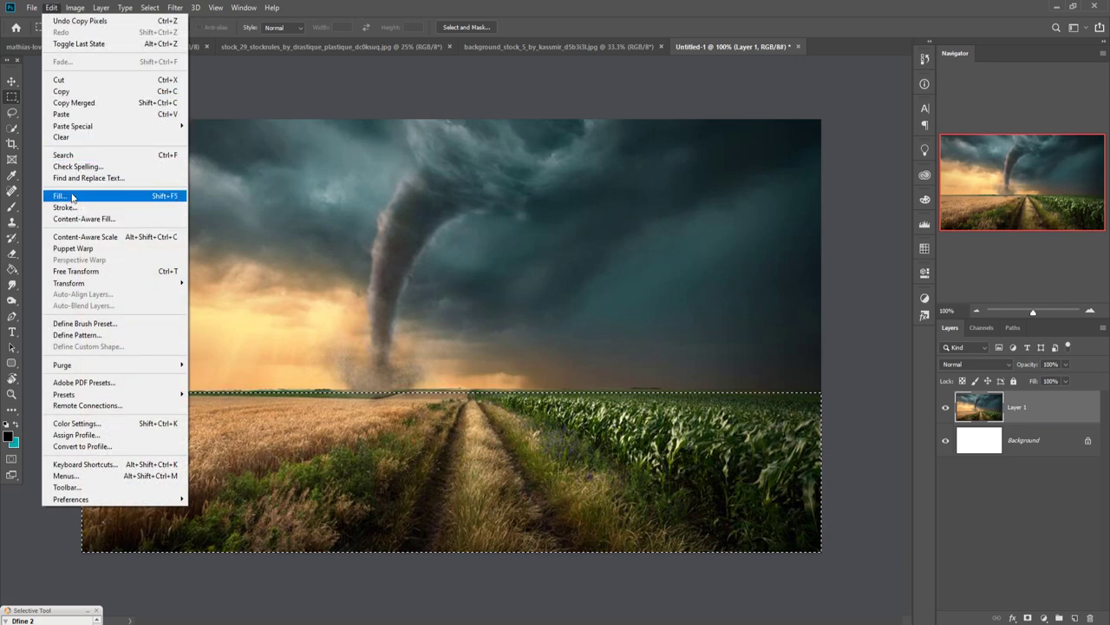
{"action": "left_click", "coordinate": [60, 115]}
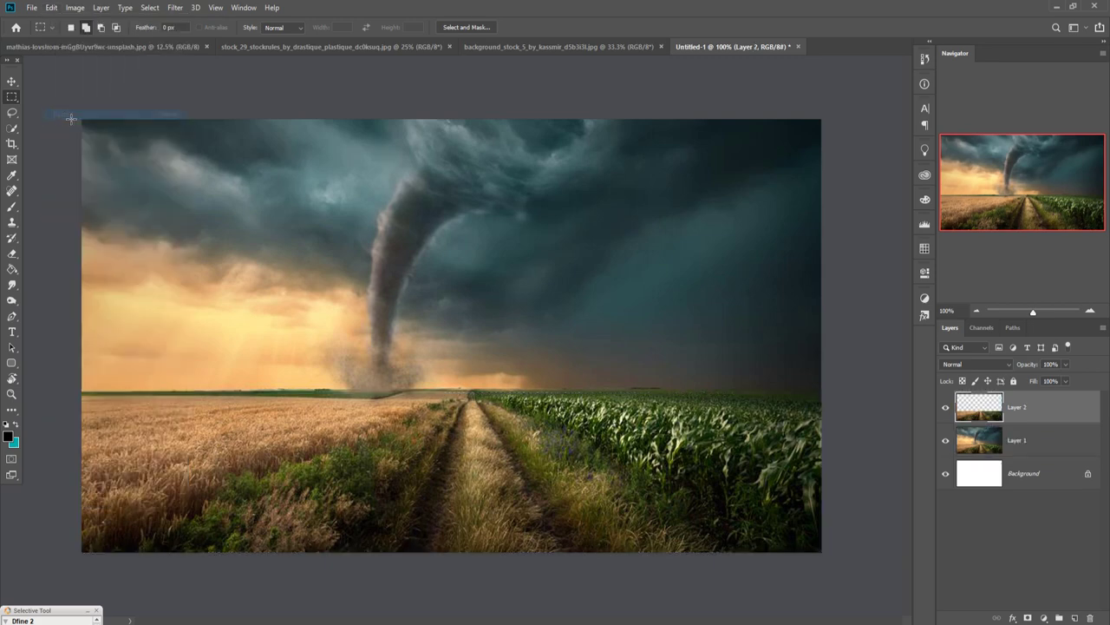
Step: Flip the pasted fields horizontally and add a layer mask to Layer 2
{"action": "left_click", "coordinate": [51, 8]}
{"action": "mouse_move", "coordinate": [69, 282]}
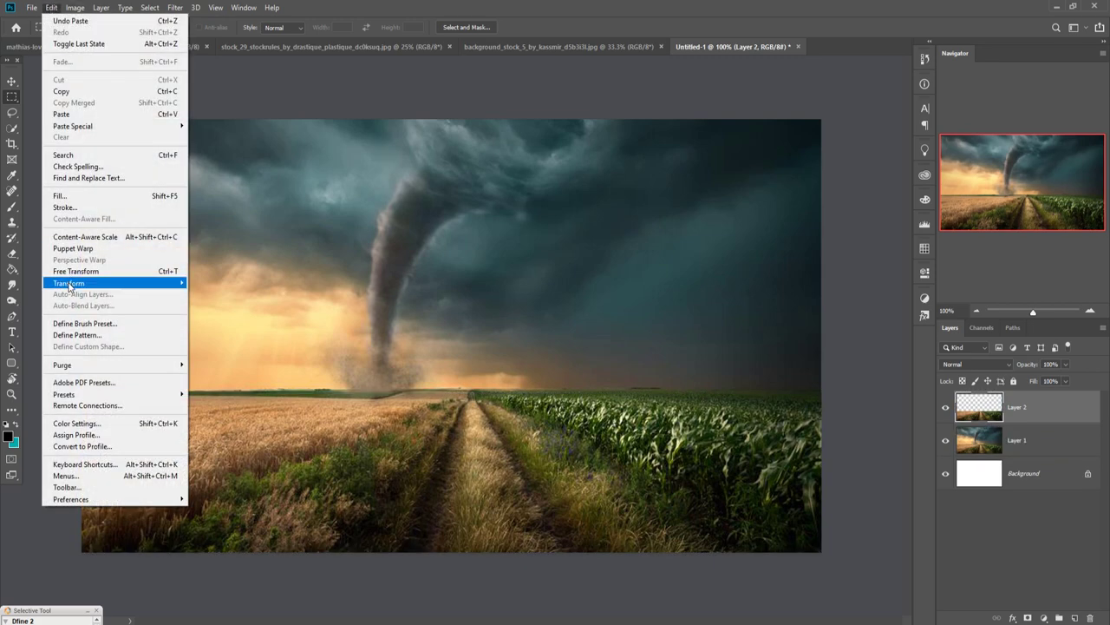
{"action": "left_click", "coordinate": [238, 417]}
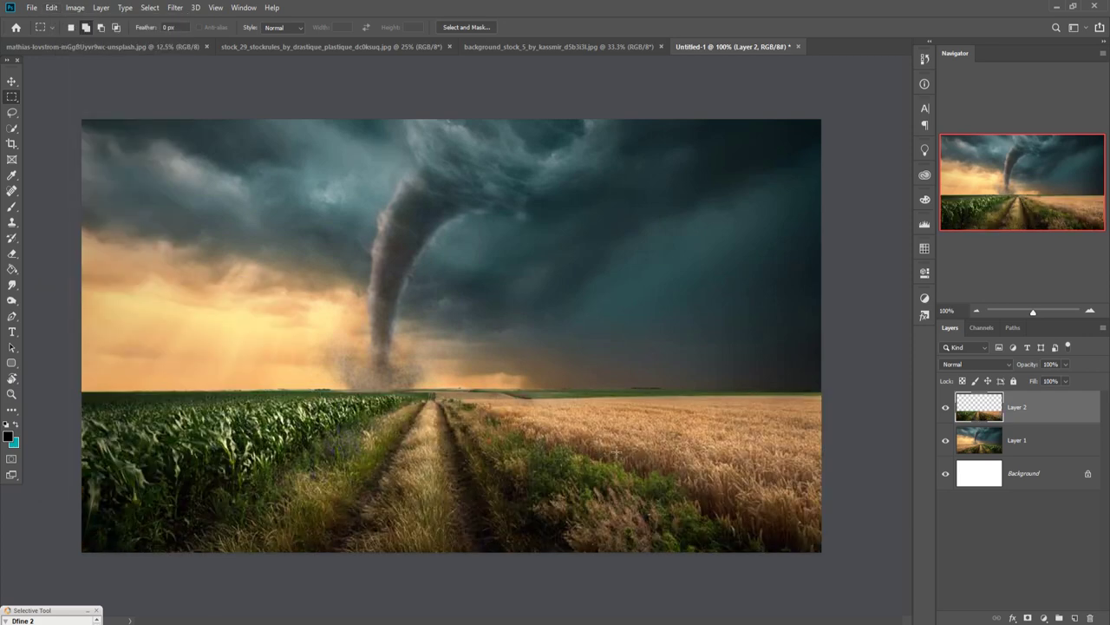
{"action": "left_click", "coordinate": [13, 81]}
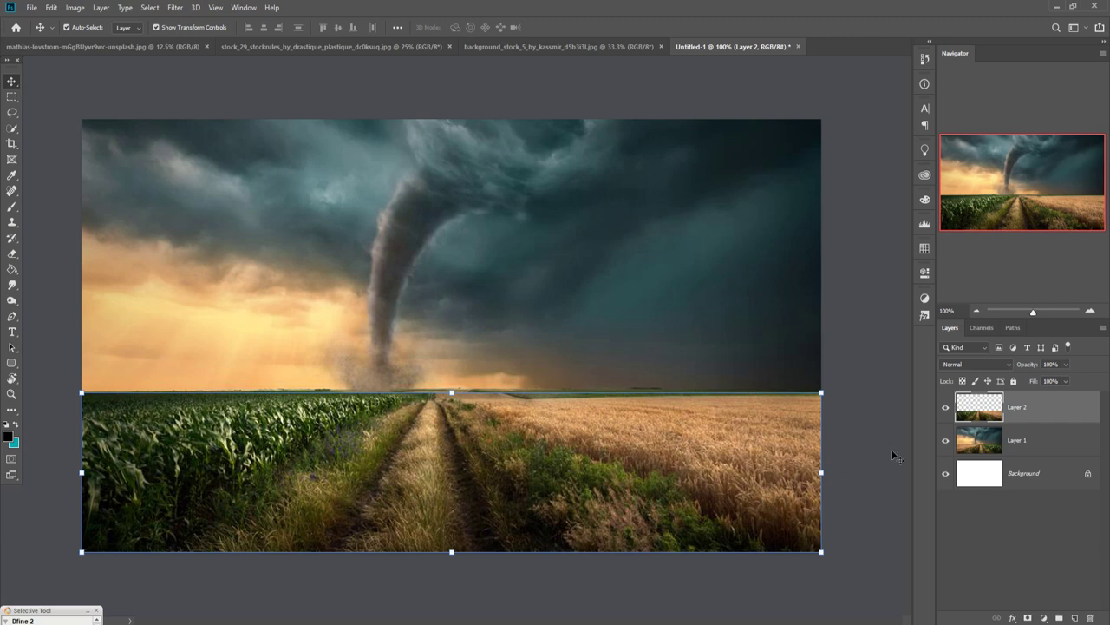
{"action": "left_click", "coordinate": [1028, 618]}
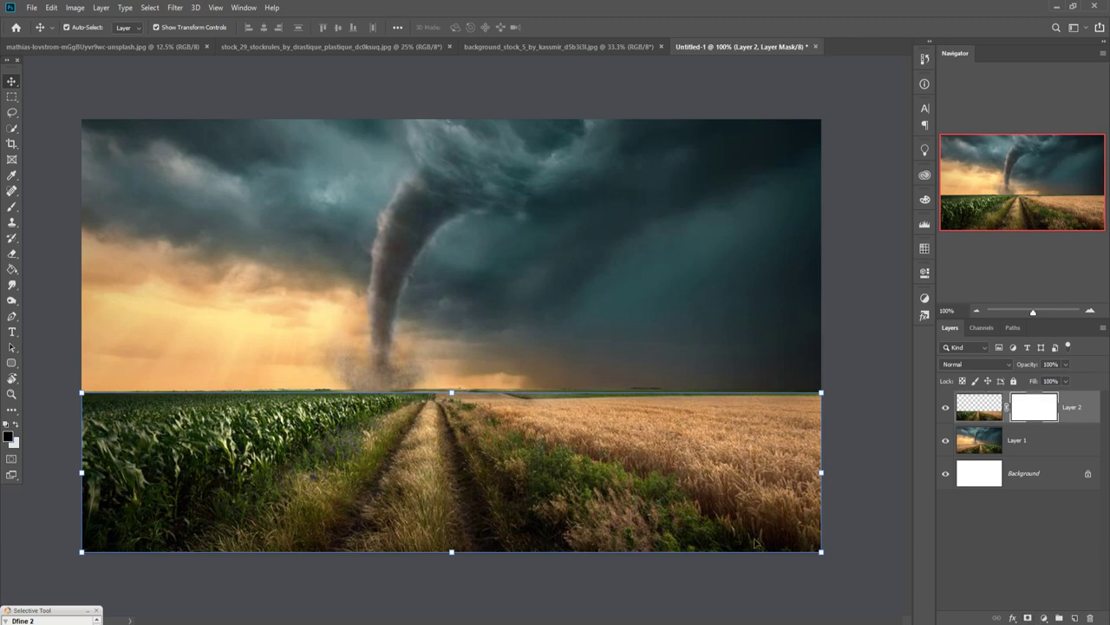
{"action": "left_click", "coordinate": [11, 207]}
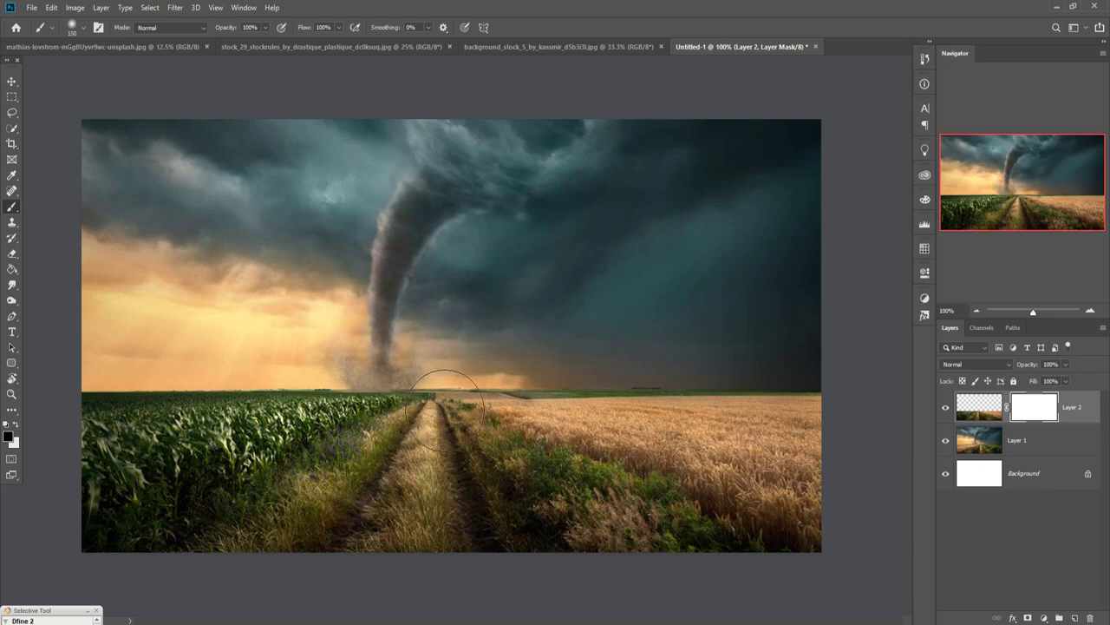
Step: Paint black on the Layer 2 mask with a 200 px brush at ~47% opacity to hide the mirrored corn
{"action": "key", "text": "bracketright"}
{"action": "key", "text": "bracketright"}
{"action": "left_click", "coordinate": [397, 326]}
{"action": "mouse_move", "coordinate": [451, 399]}
{"action": "left_mouse_down"}
{"action": "mouse_move", "coordinate": [295, 412]}
{"action": "mouse_move", "coordinate": [161, 521]}
{"action": "mouse_move", "coordinate": [203, 528]}
{"action": "mouse_move", "coordinate": [280, 503]}
{"action": "mouse_move", "coordinate": [253, 520]}
{"action": "mouse_move", "coordinate": [339, 483]}
{"action": "mouse_move", "coordinate": [392, 434]}
{"action": "left_mouse_up"}
{"action": "mouse_move", "coordinate": [162, 552]}
{"action": "left_mouse_down"}
{"action": "mouse_move", "coordinate": [322, 513]}
{"action": "mouse_move", "coordinate": [199, 550]}
{"action": "mouse_move", "coordinate": [218, 532]}
{"action": "mouse_move", "coordinate": [198, 514]}
{"action": "left_mouse_up"}
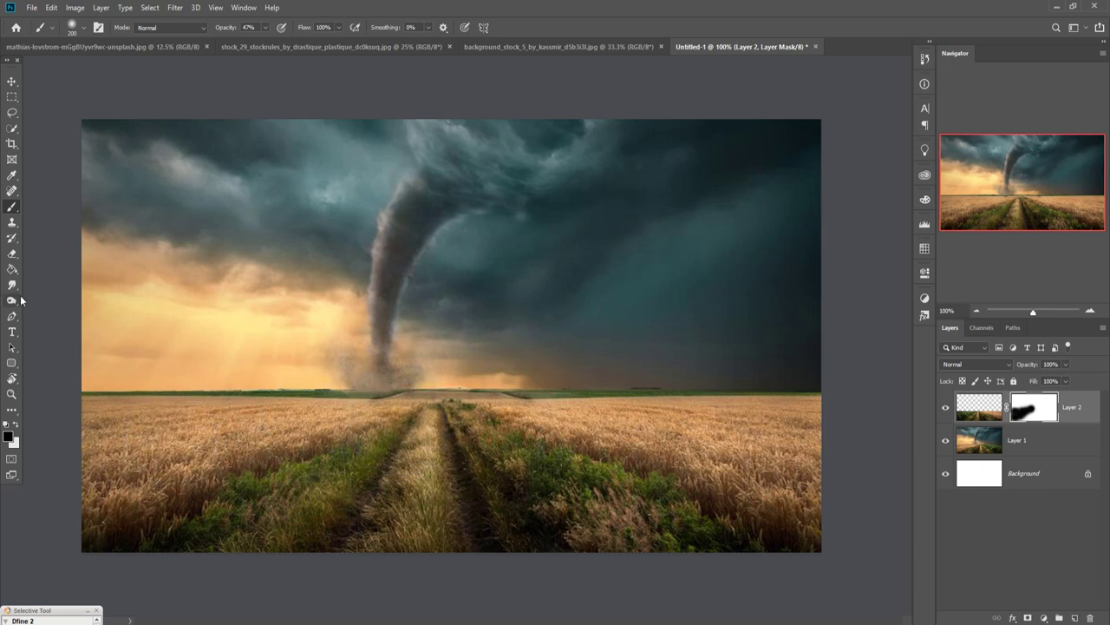
{"action": "left_click", "coordinate": [12, 82]}
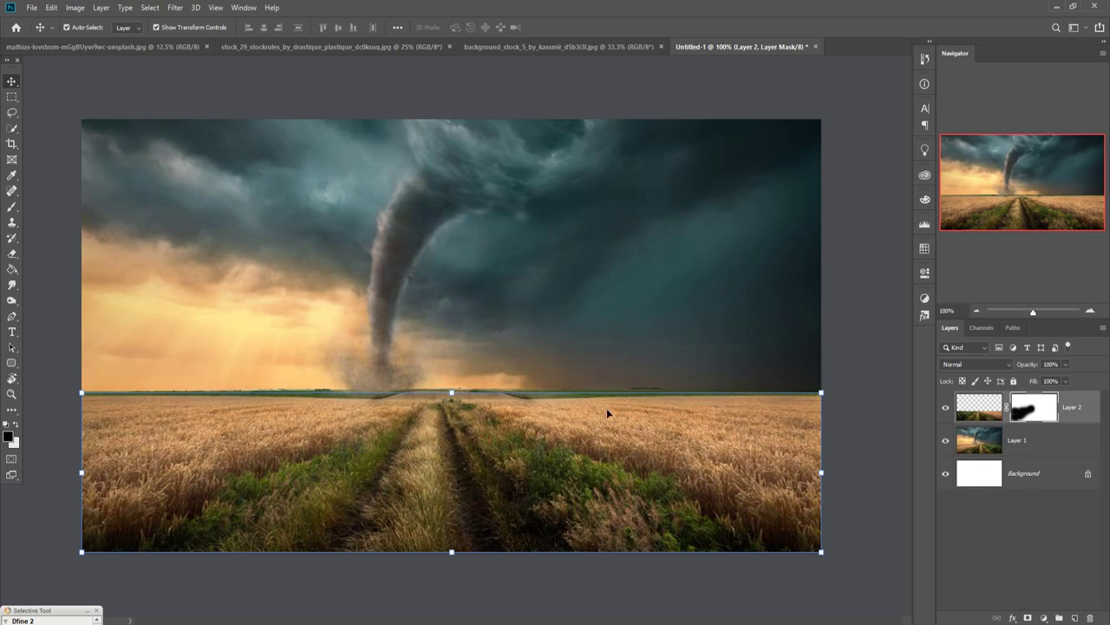
Step: In the blue car photo, take the Pen tool and zoom in on the car's front
{"action": "left_click", "coordinate": [126, 47]}
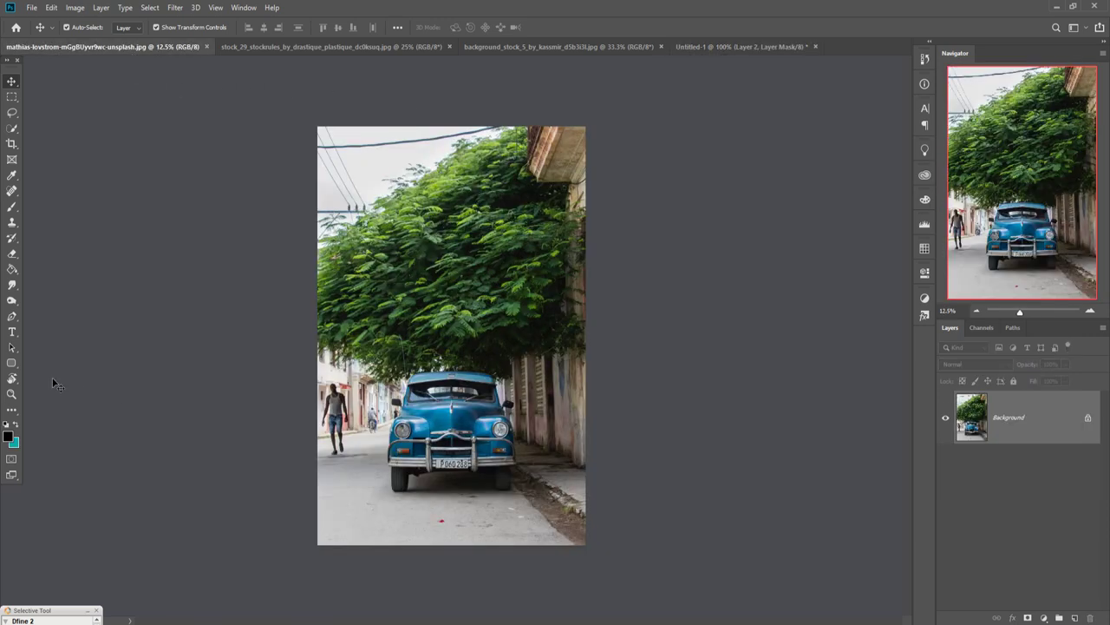
{"action": "left_click", "coordinate": [10, 316]}
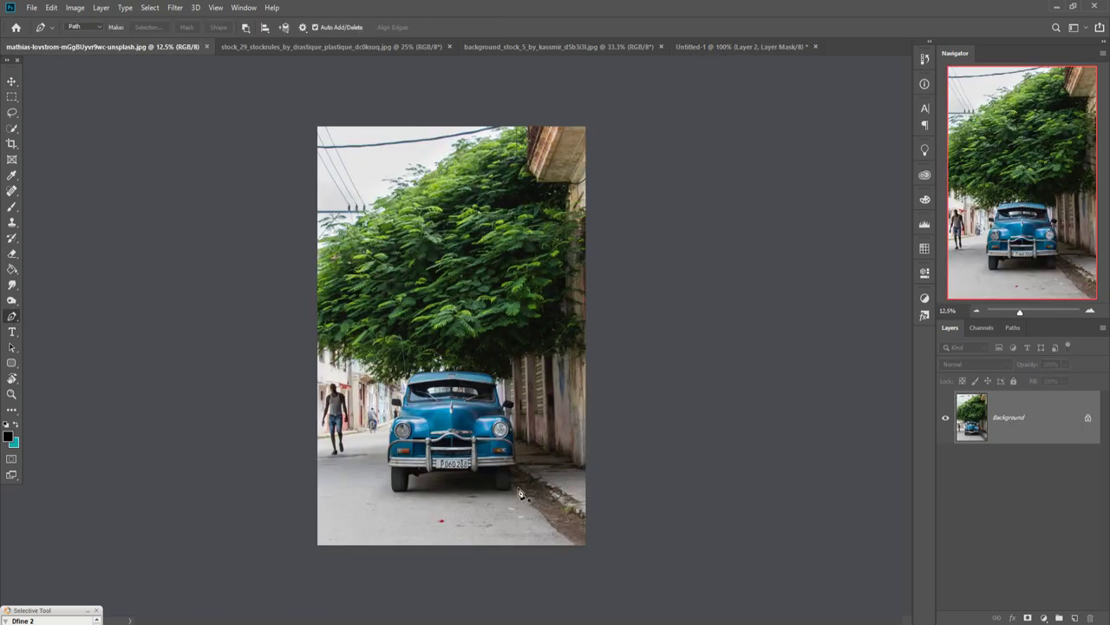
{"action": "key", "text": "ctrl+plus"}
{"action": "key", "text": "ctrl+plus"}
{"action": "key", "text": "ctrl+plus"}
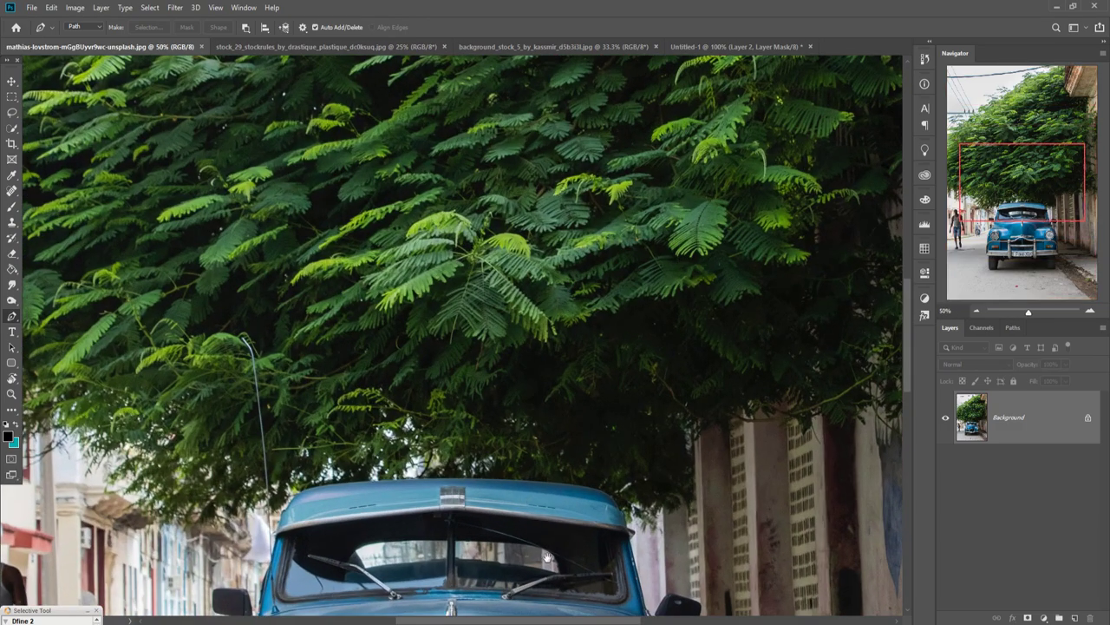
{"action": "left_click_drag", "start_coordinate": [548, 556], "coordinate": [444, 303]}
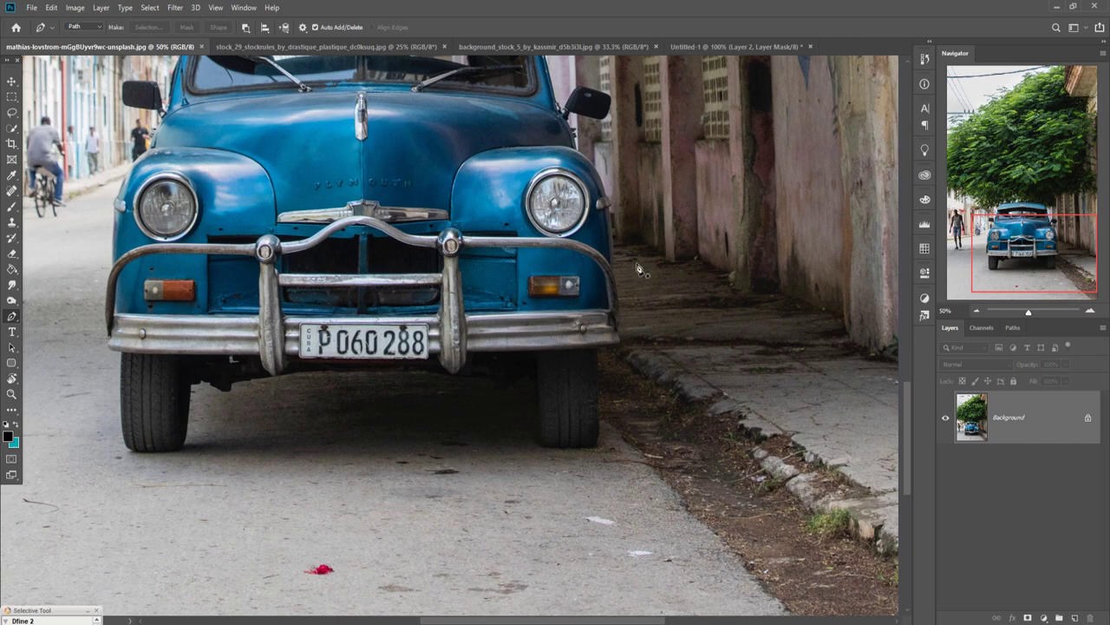
{"action": "key", "text": "ctrl+plus"}
{"action": "left_click_drag", "start_coordinate": [642, 282], "coordinate": [404, 444]}
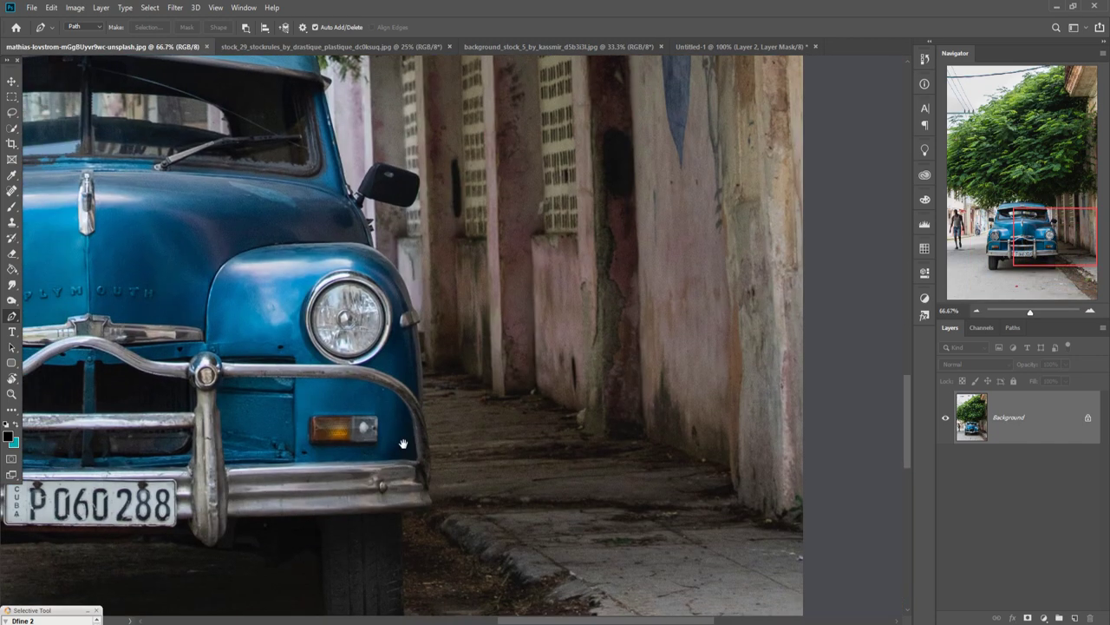
Step: Trace the pen path around the headlight and along the bumper
{"action": "left_click", "coordinate": [378, 256]}
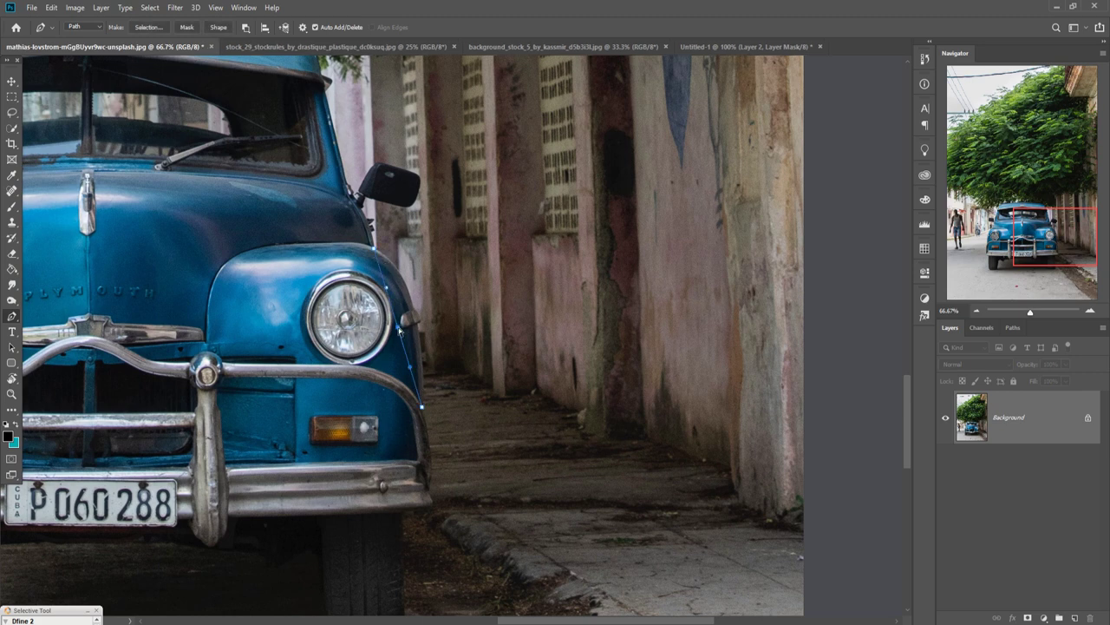
{"action": "left_click_drag", "start_coordinate": [399, 328], "coordinate": [415, 312]}
{"action": "left_click_drag", "start_coordinate": [426, 403], "coordinate": [449, 230]}
{"action": "left_click", "coordinate": [367, 341]}
{"action": "left_click_drag", "start_coordinate": [364, 354], "coordinate": [622, 301]}
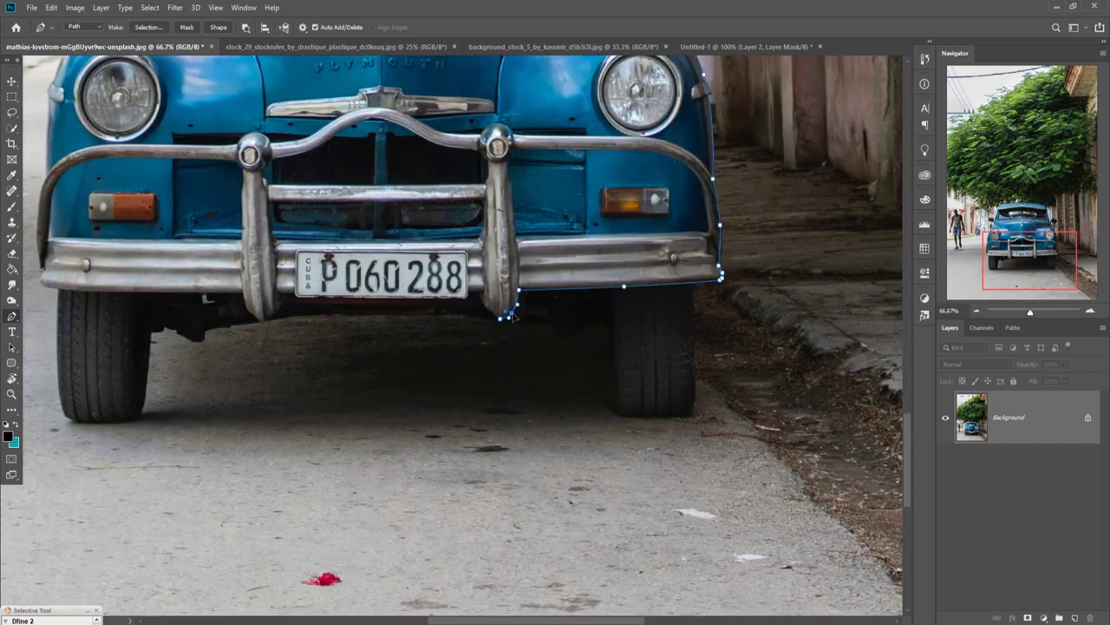
{"action": "left_click", "coordinate": [473, 296]}
{"action": "left_click", "coordinate": [299, 299]}
Step: Continue the outline past the windshield and far side, then fit the photo in view
{"action": "left_click_drag", "start_coordinate": [301, 304], "coordinate": [624, 403]}
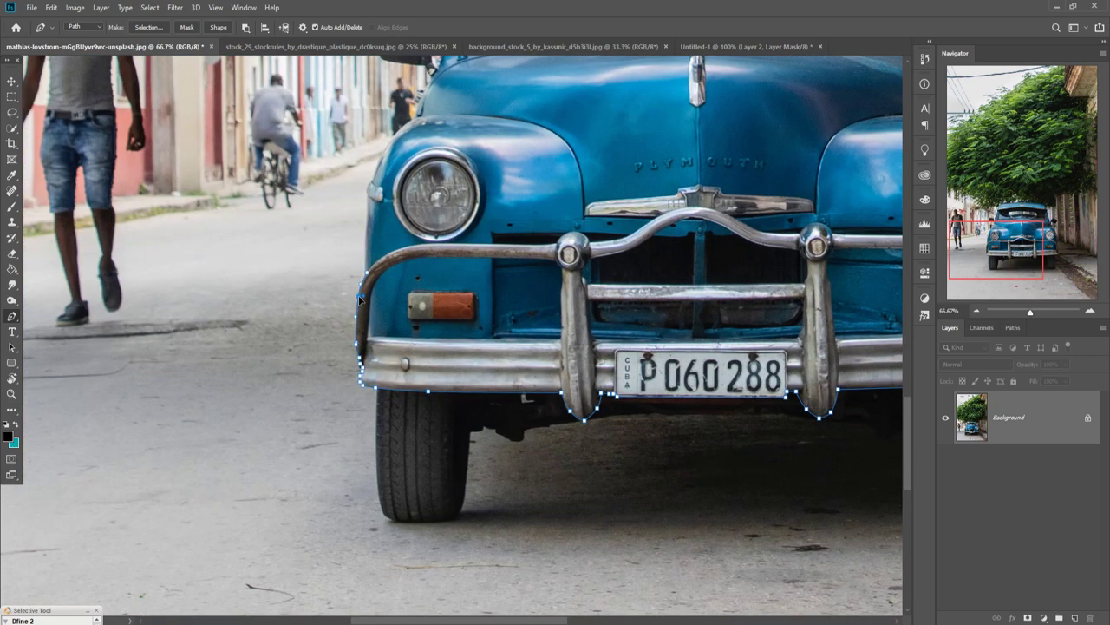
{"action": "mouse_move", "coordinate": [395, 139]}
{"action": "left_mouse_down"}
{"action": "mouse_move", "coordinate": [415, 283]}
{"action": "mouse_move", "coordinate": [393, 400]}
{"action": "left_mouse_up"}
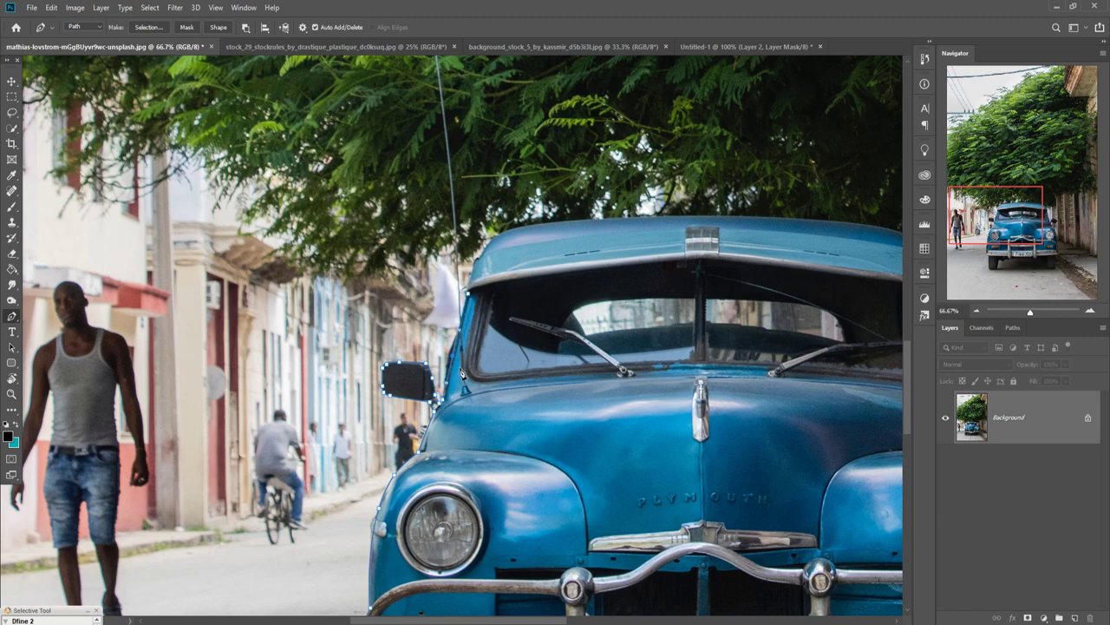
{"action": "left_click_drag", "start_coordinate": [712, 221], "coordinate": [585, 234]}
{"action": "left_click_drag", "start_coordinate": [811, 280], "coordinate": [518, 166]}
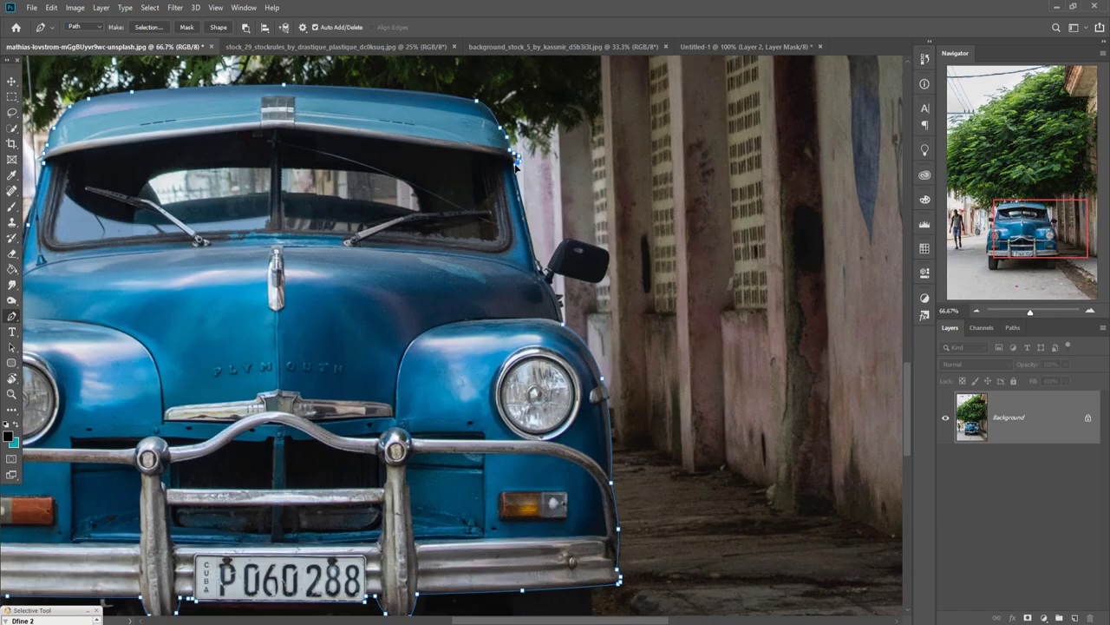
{"action": "key", "text": "ctrl+0"}
{"action": "right_click", "coordinate": [455, 411]}
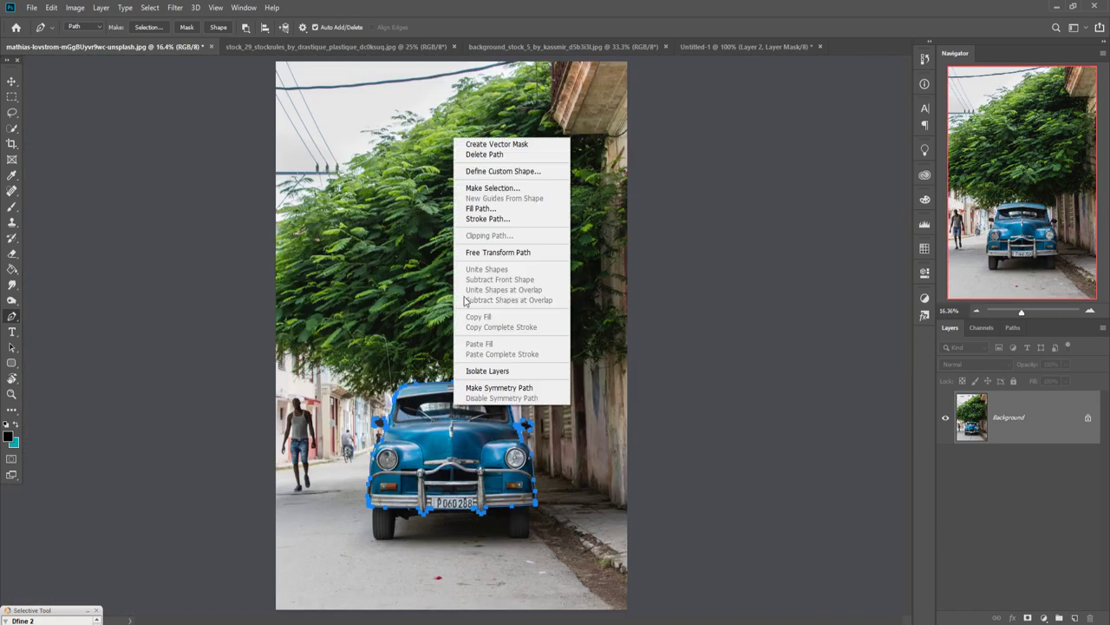
Step: Turn the car outline path into a selection and invert it
{"action": "left_click", "coordinate": [492, 187]}
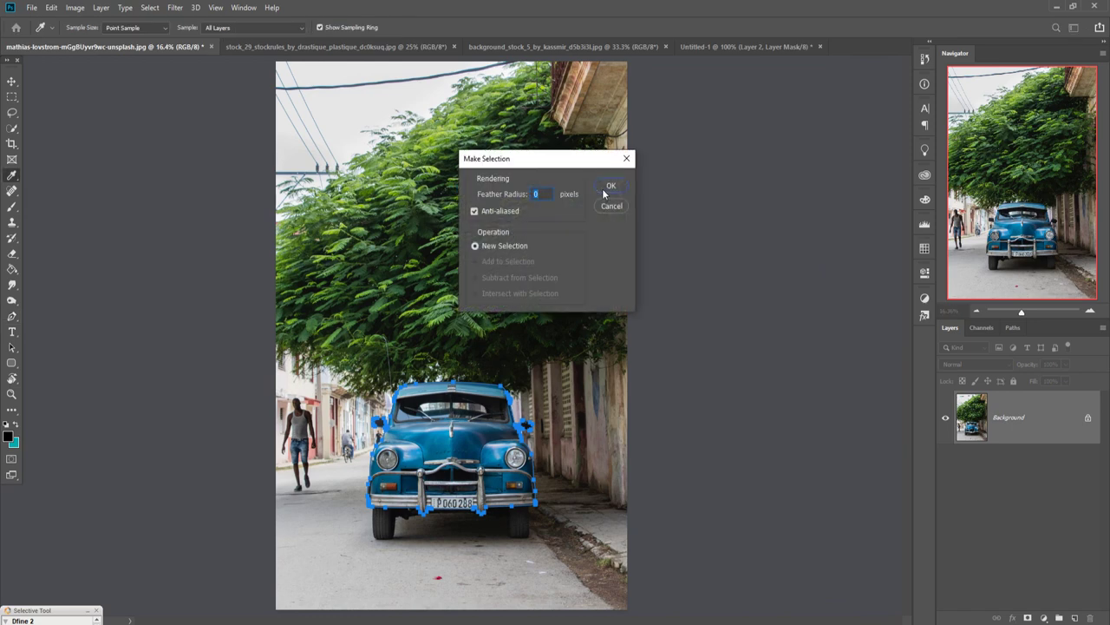
{"action": "left_click", "coordinate": [606, 190]}
{"action": "left_click", "coordinate": [152, 8]}
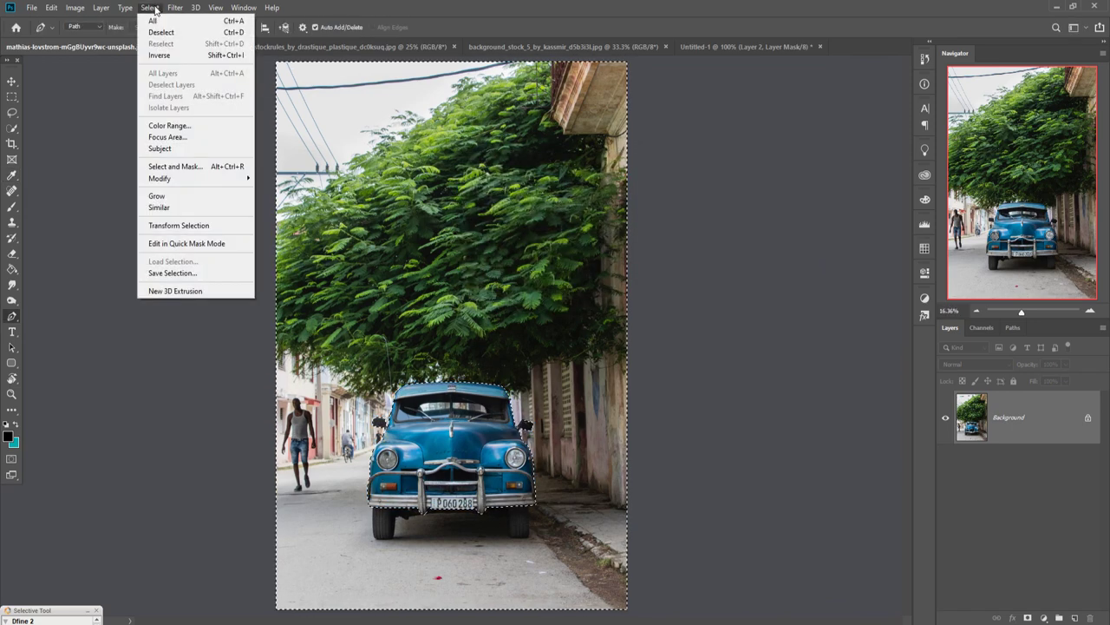
{"action": "left_click", "coordinate": [163, 54]}
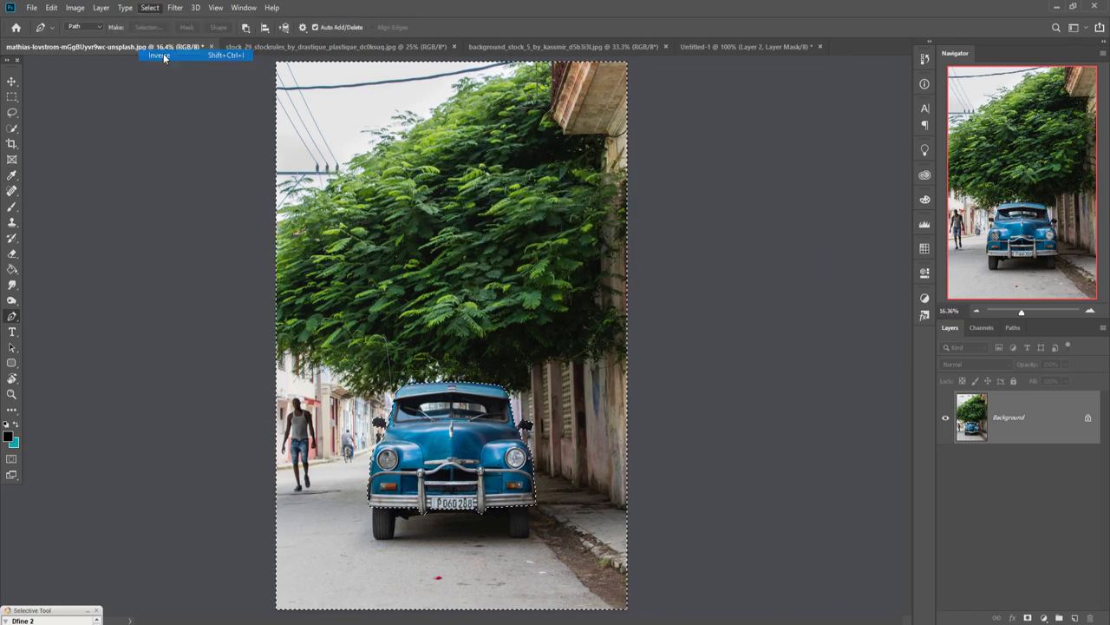
Step: Drag the selected car from its photo into the tornado composite as Layer 3
{"action": "left_click", "coordinate": [11, 82]}
{"action": "mouse_move", "coordinate": [122, 48]}
{"action": "left_mouse_down"}
{"action": "mouse_move", "coordinate": [325, 99]}
{"action": "mouse_move", "coordinate": [795, 112]}
{"action": "left_mouse_up"}
{"action": "mouse_move", "coordinate": [819, 503]}
{"action": "left_mouse_down"}
{"action": "mouse_move", "coordinate": [789, 471]}
{"action": "mouse_move", "coordinate": [560, 383]}
{"action": "left_mouse_up"}
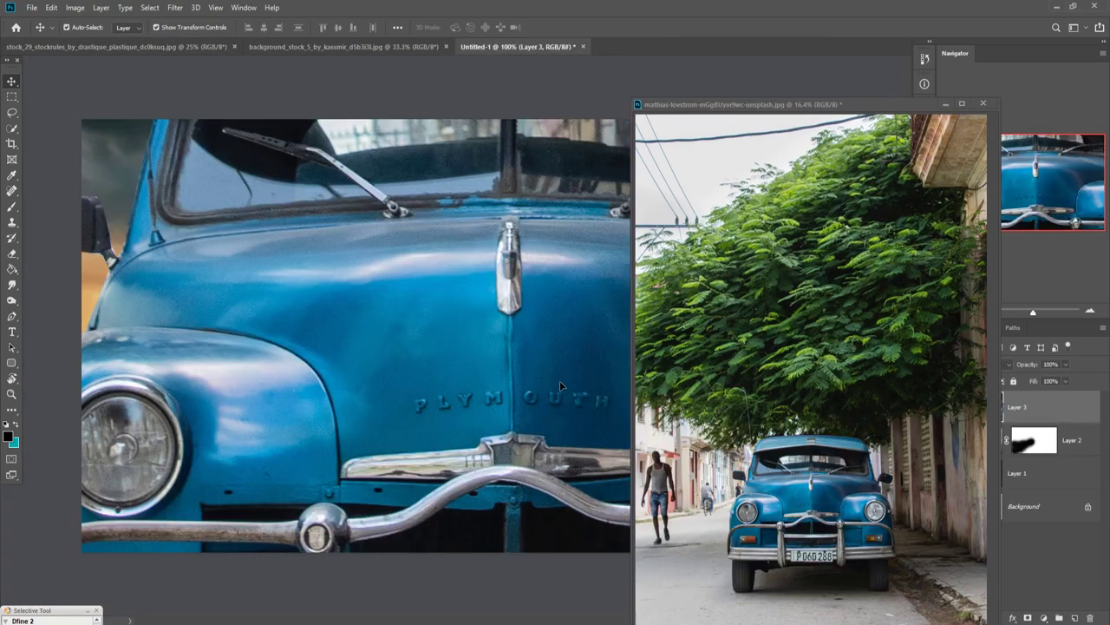
{"action": "left_click", "coordinate": [946, 103]}
Step: Shrink the car to about 15% and position it on the dirt road
{"action": "left_click_drag", "start_coordinate": [359, 317], "coordinate": [693, 330]}
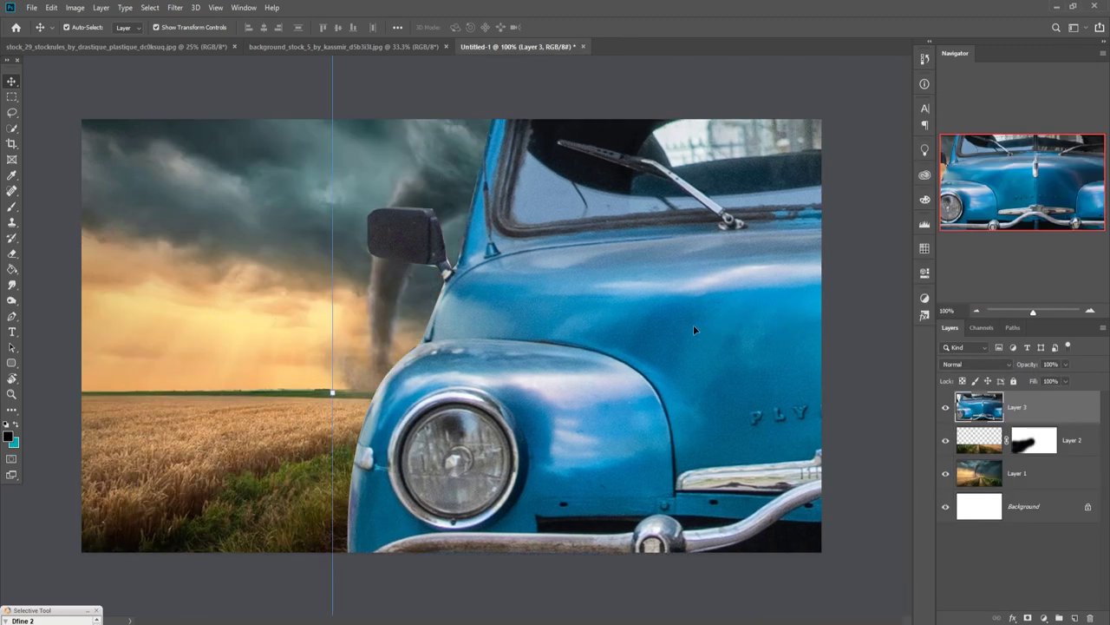
{"action": "mouse_move", "coordinate": [337, 400]}
{"action": "left_mouse_down"}
{"action": "mouse_move", "coordinate": [181, 323]}
{"action": "mouse_move", "coordinate": [489, 310]}
{"action": "left_mouse_up"}
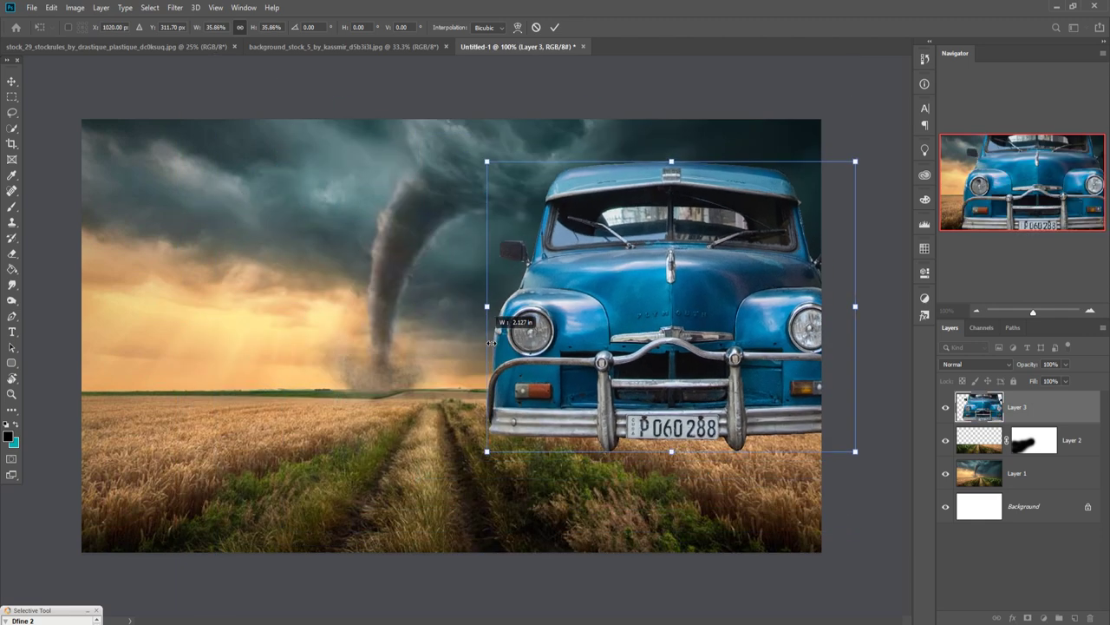
{"action": "mouse_move", "coordinate": [682, 327]}
{"action": "left_mouse_down"}
{"action": "mouse_move", "coordinate": [438, 324]}
{"action": "mouse_move", "coordinate": [460, 341]}
{"action": "left_mouse_up"}
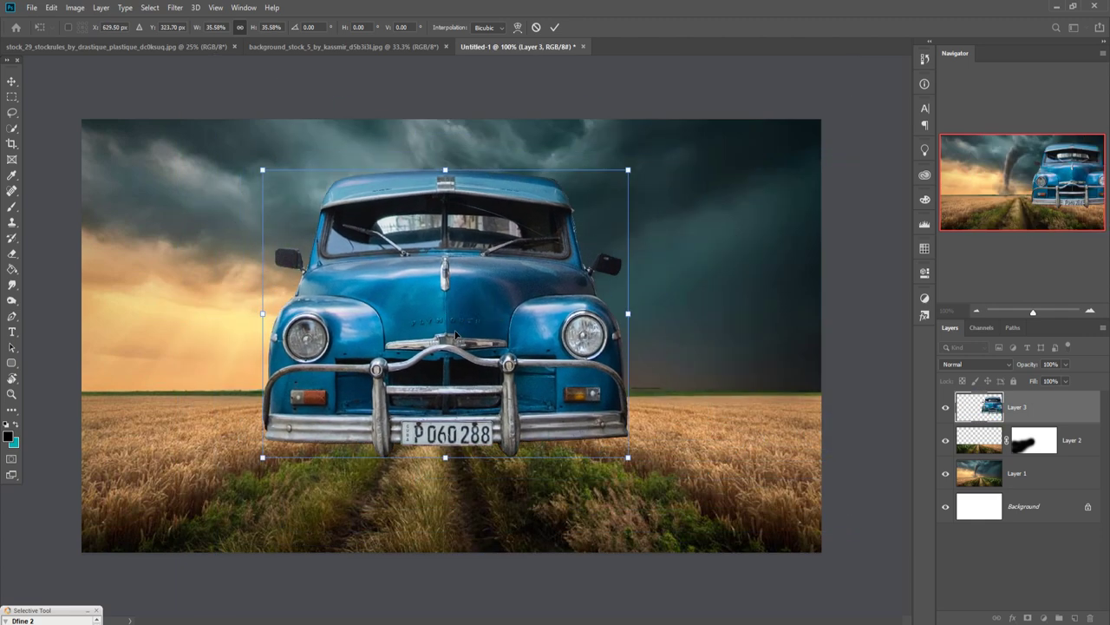
{"action": "left_click_drag", "start_coordinate": [453, 171], "coordinate": [450, 279]}
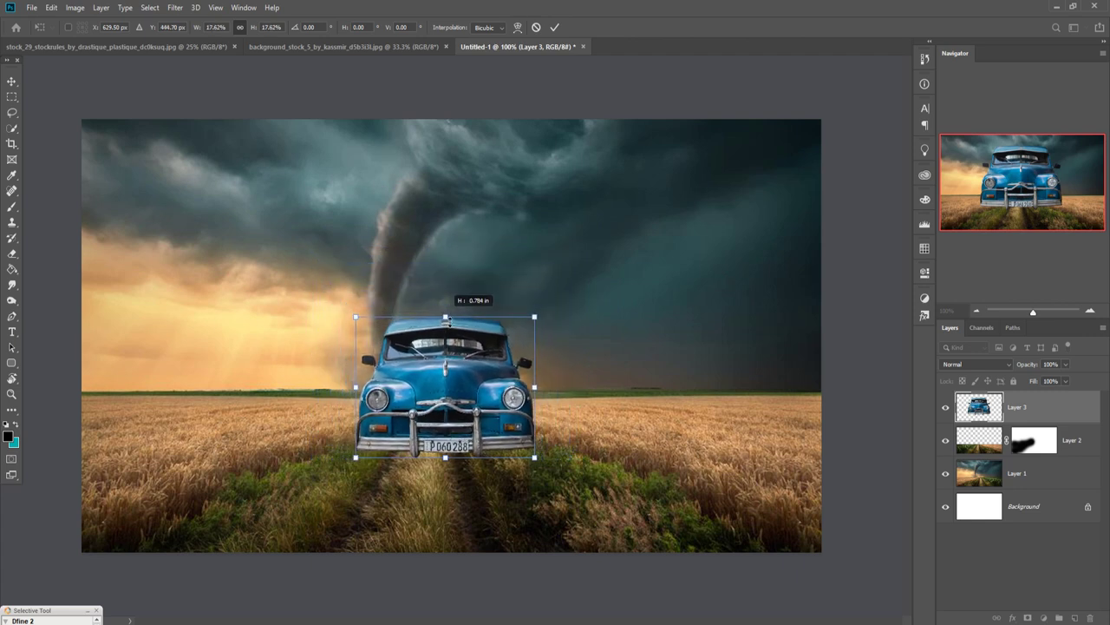
{"action": "left_click_drag", "start_coordinate": [449, 279], "coordinate": [446, 336]}
{"action": "left_click_drag", "start_coordinate": [459, 382], "coordinate": [443, 395]}
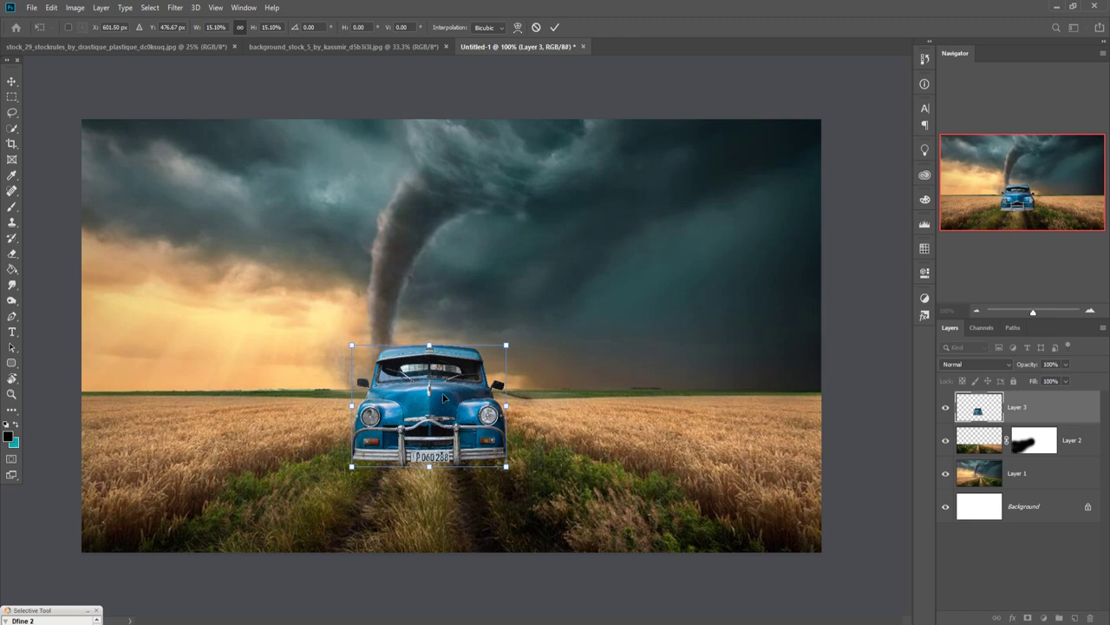
{"action": "left_click", "coordinate": [555, 27]}
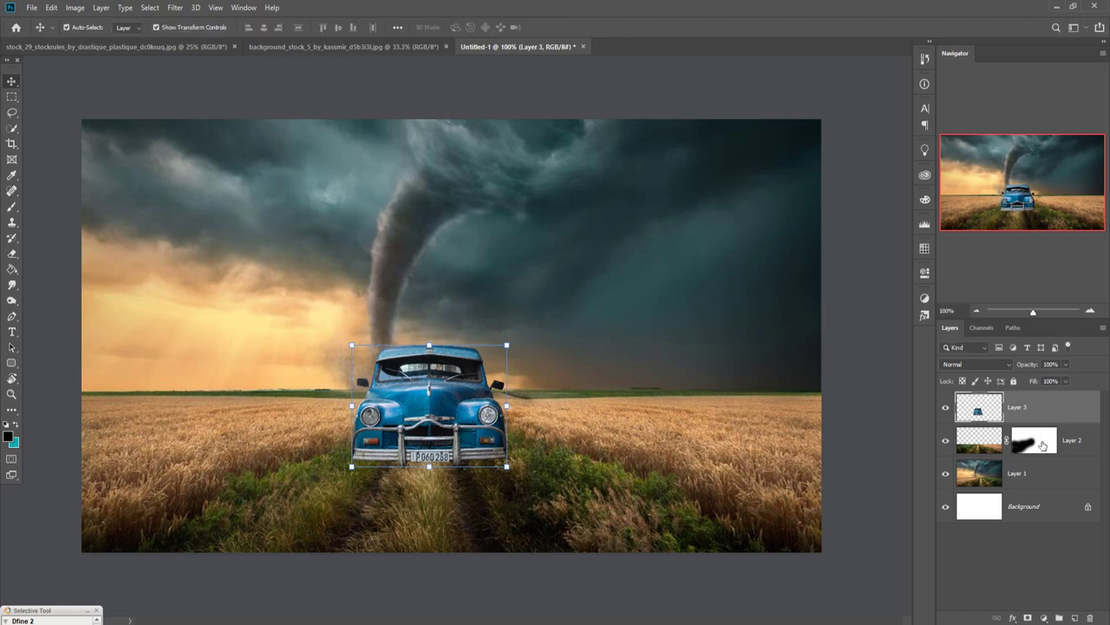
Step: Merge Layer 1 and Layer 2 into a single background layer
{"action": "left_click", "coordinate": [1054, 479]}
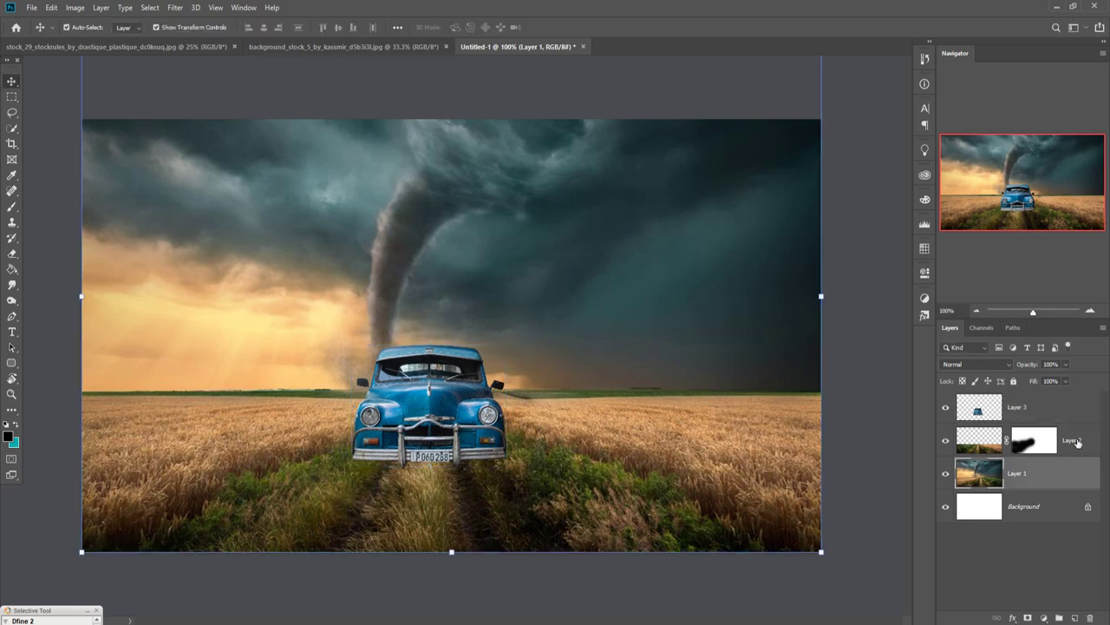
{"action": "left_click", "coordinate": [1077, 441], "text": "ctrl"}
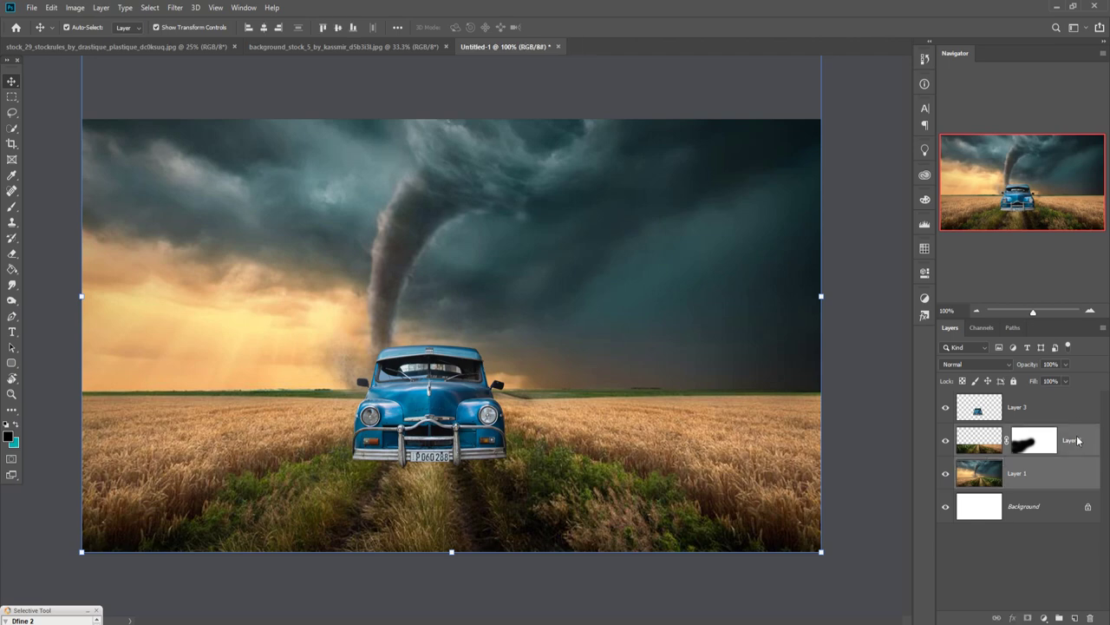
{"action": "right_click", "coordinate": [1077, 442]}
{"action": "left_click", "coordinate": [954, 473]}
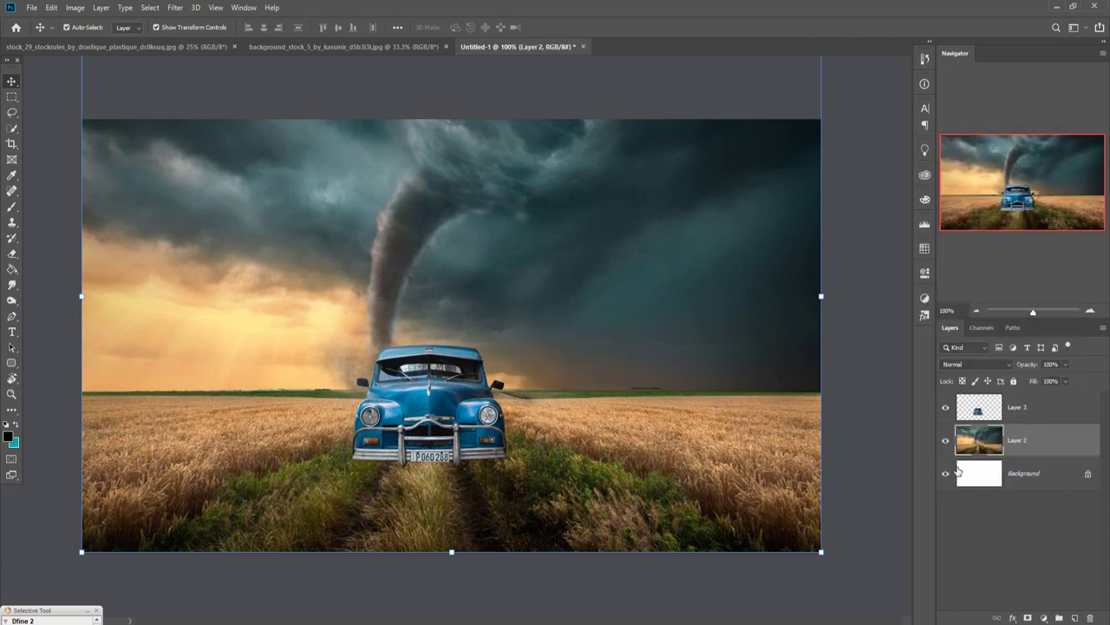
Step: Scale the merged field background to 120% and reposition it
{"action": "left_click_drag", "start_coordinate": [825, 303], "coordinate": [902, 312]}
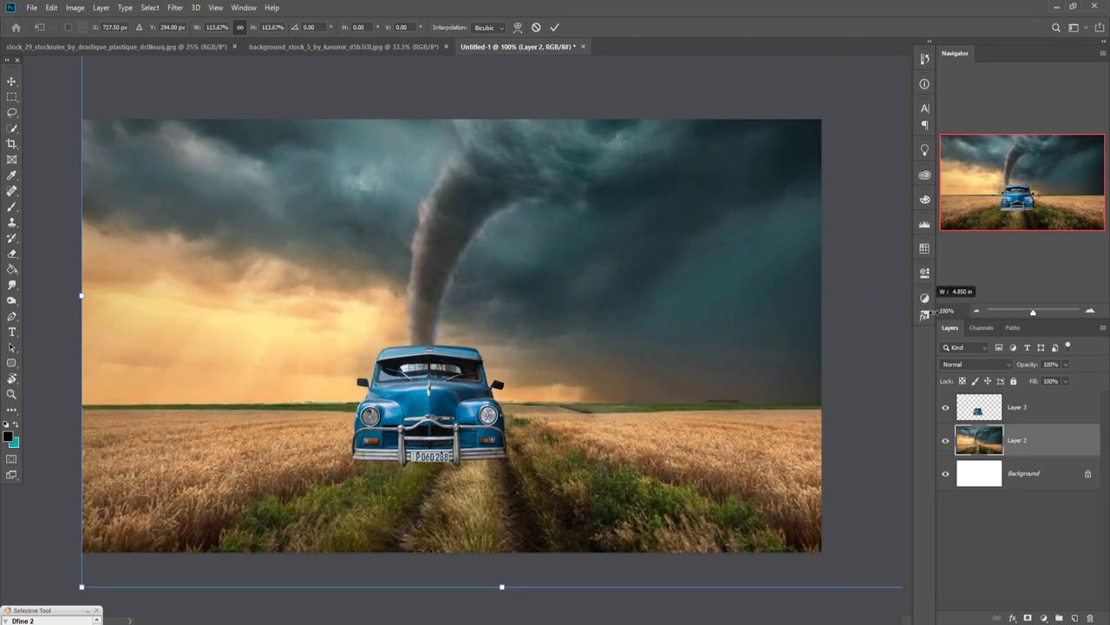
{"action": "mouse_move", "coordinate": [716, 450]}
{"action": "left_mouse_down"}
{"action": "mouse_move", "coordinate": [620, 406]}
{"action": "mouse_move", "coordinate": [653, 402]}
{"action": "left_mouse_up"}
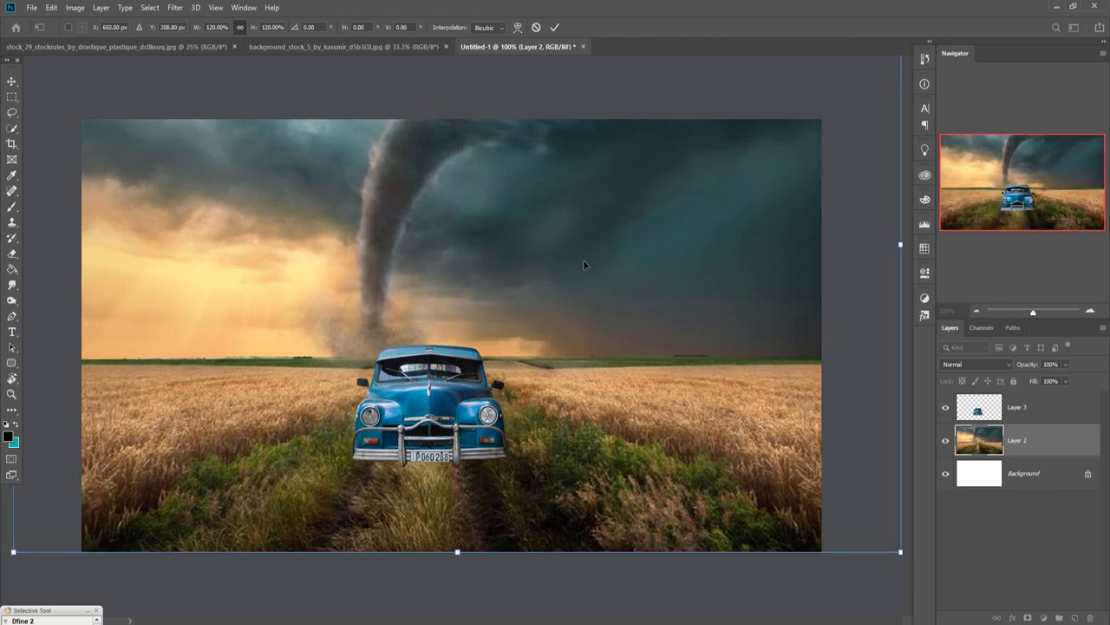
{"action": "left_click", "coordinate": [555, 27]}
Step: Scale the Layer 3 car to about 104.6% and align it to the centre of the track
{"action": "left_click", "coordinate": [477, 430]}
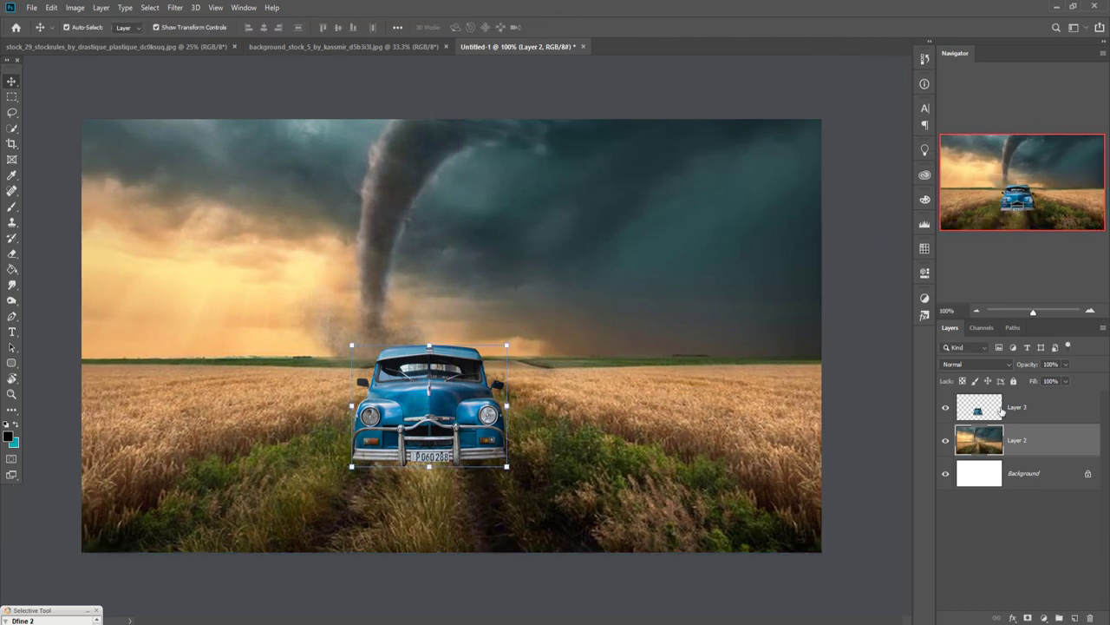
{"action": "left_click_drag", "start_coordinate": [512, 472], "coordinate": [584, 504]}
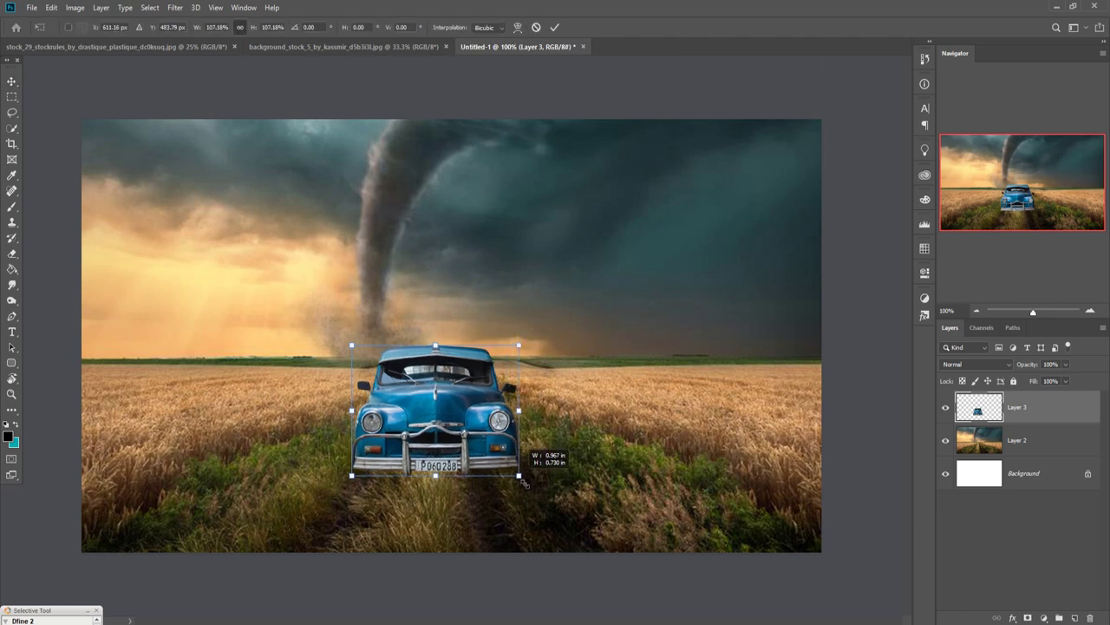
{"action": "left_click_drag", "start_coordinate": [519, 469], "coordinate": [511, 474]}
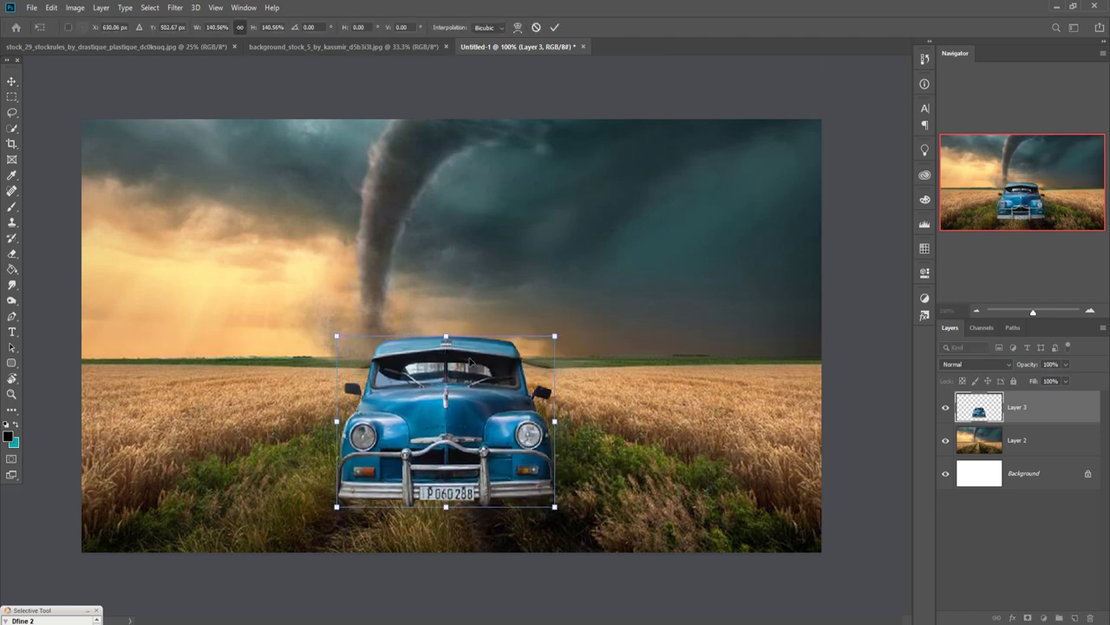
{"action": "left_click_drag", "start_coordinate": [451, 341], "coordinate": [452, 348]}
{"action": "left_click_drag", "start_coordinate": [451, 438], "coordinate": [453, 426]}
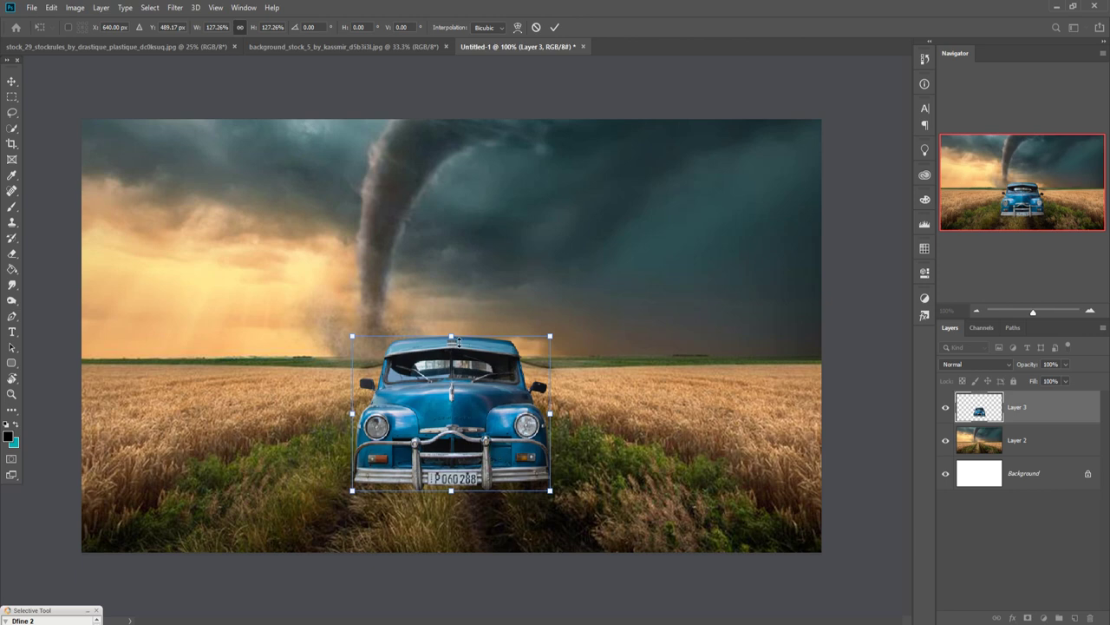
{"action": "left_click_drag", "start_coordinate": [459, 344], "coordinate": [460, 365]}
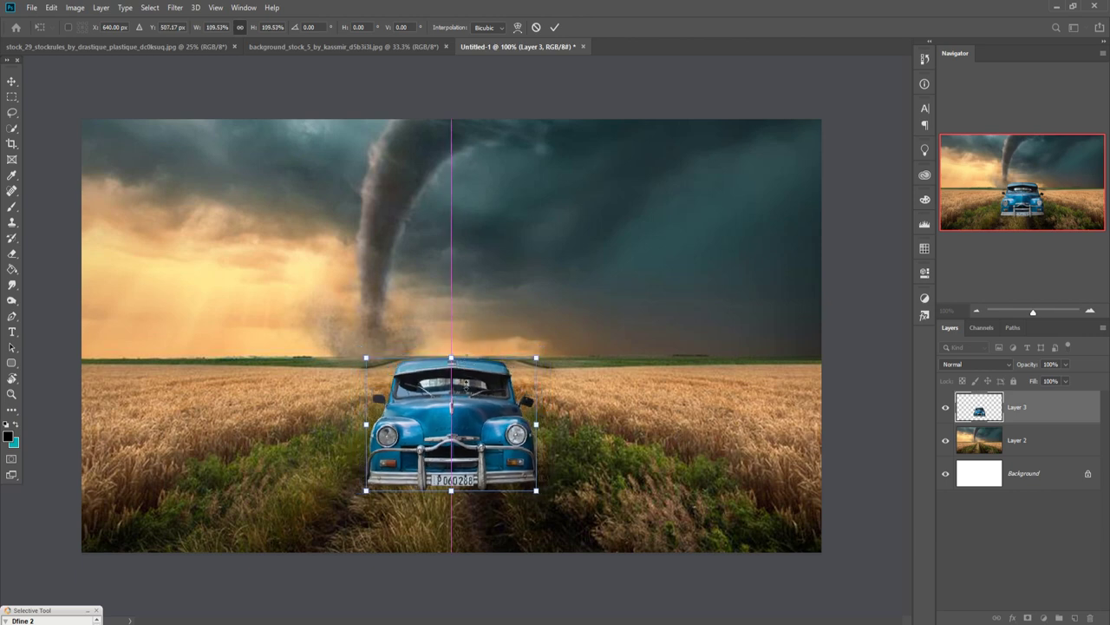
{"action": "left_click_drag", "start_coordinate": [479, 434], "coordinate": [479, 414]}
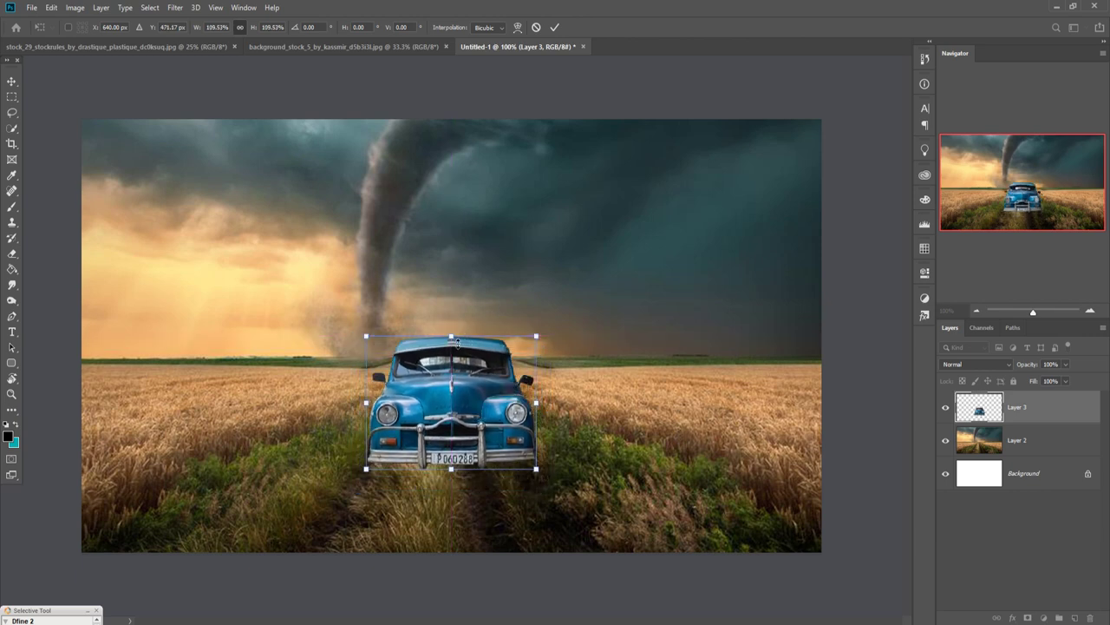
{"action": "left_click_drag", "start_coordinate": [458, 344], "coordinate": [458, 345]}
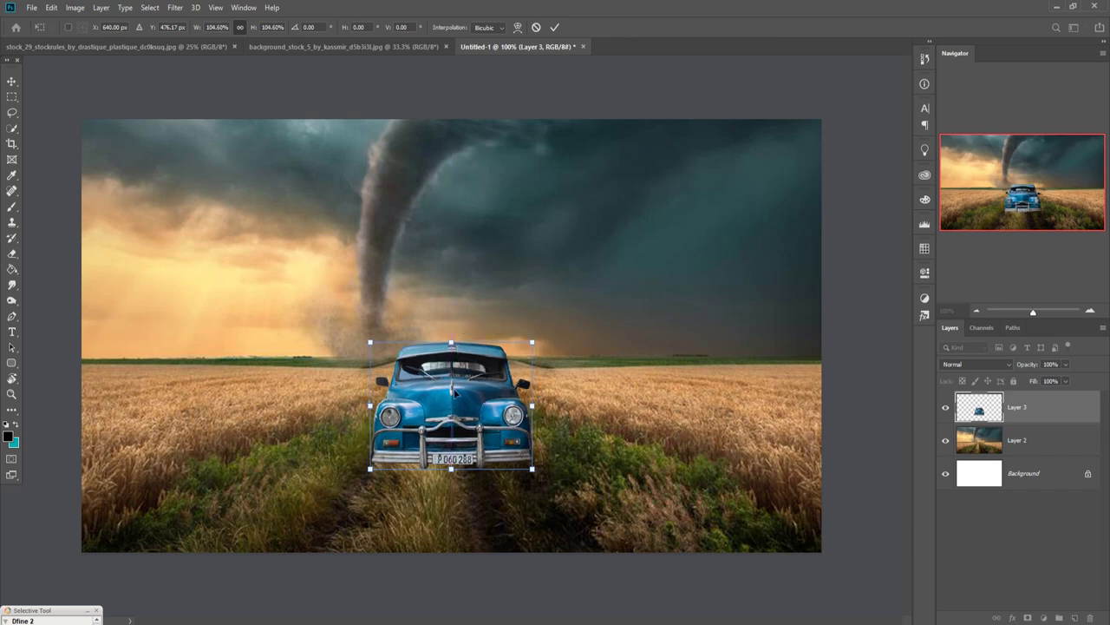
{"action": "left_click", "coordinate": [554, 28]}
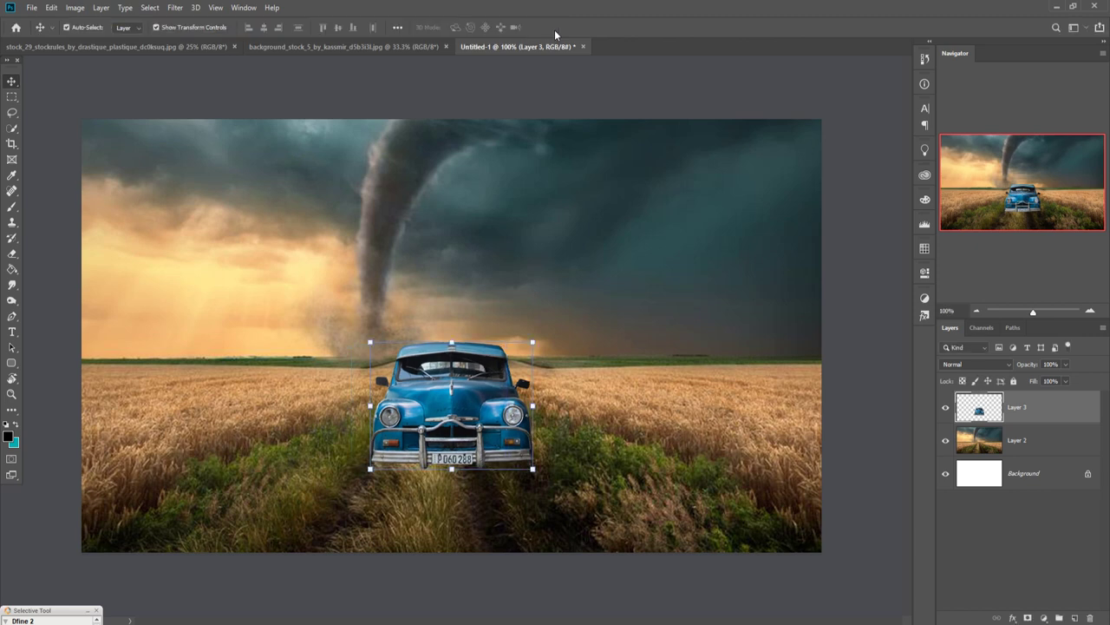
Step: Enlarge the merged wheat-field background to about 106% and shift it up slightly
{"action": "left_click", "coordinate": [1047, 438]}
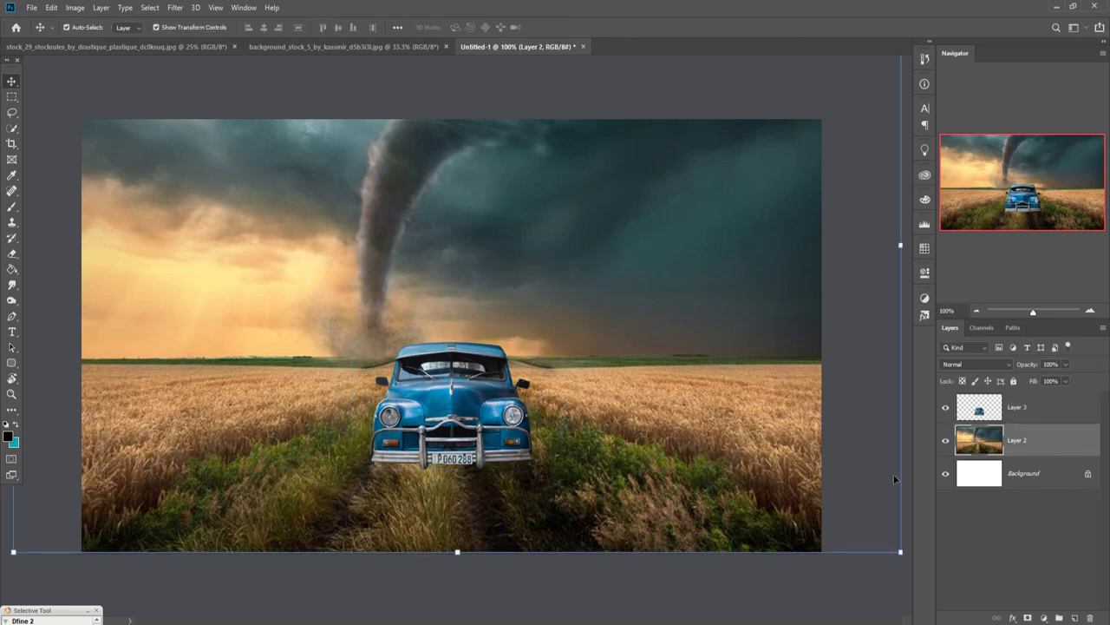
{"action": "left_click_drag", "start_coordinate": [902, 249], "coordinate": [954, 249]}
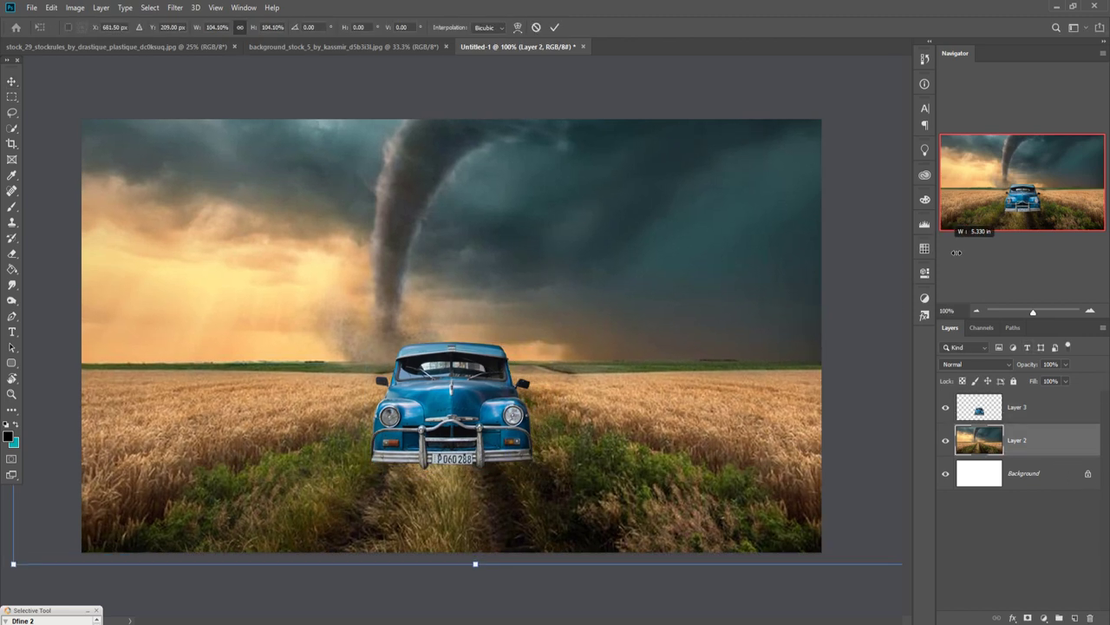
{"action": "mouse_move", "coordinate": [711, 443]}
{"action": "left_mouse_down"}
{"action": "mouse_move", "coordinate": [698, 425]}
{"action": "mouse_move", "coordinate": [721, 425]}
{"action": "left_mouse_up"}
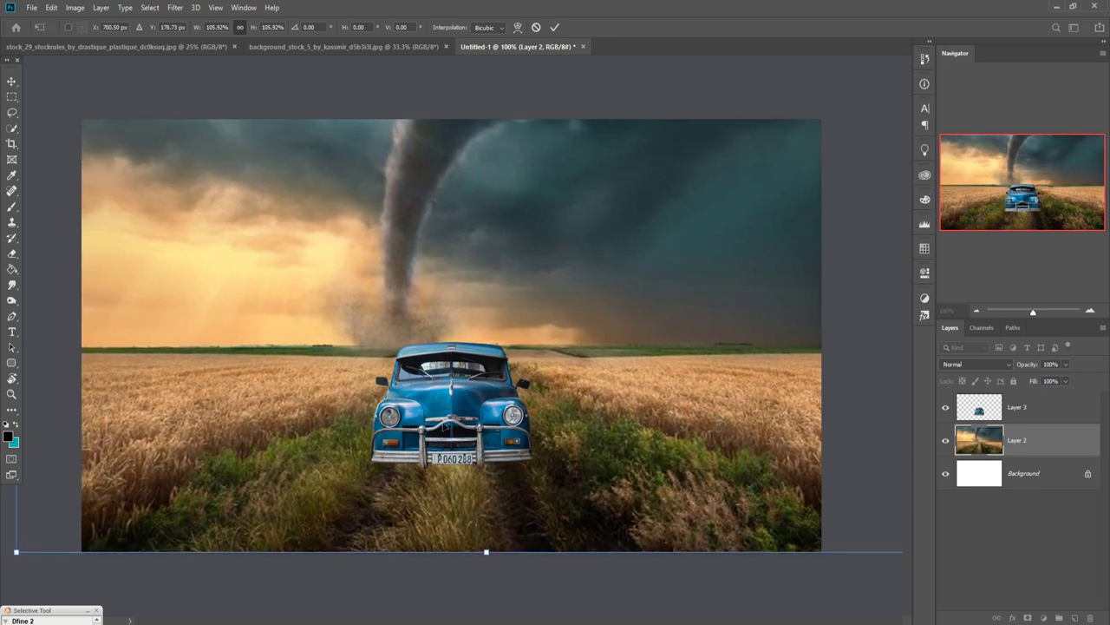
{"action": "left_click", "coordinate": [555, 28]}
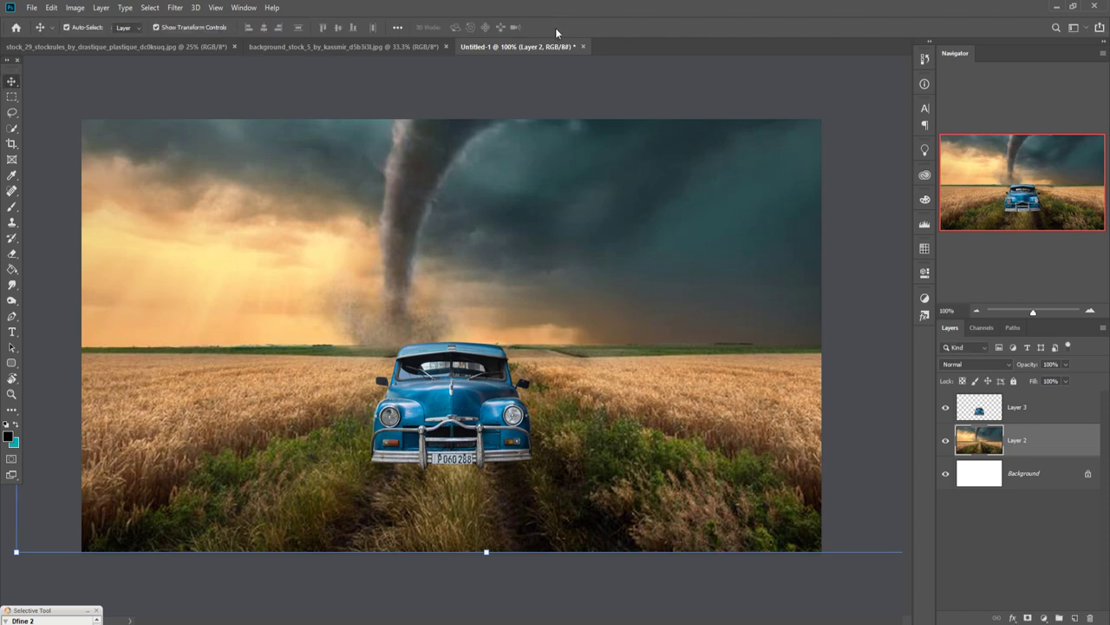
Step: Enlarge the car slightly and settle it on the grassy track
{"action": "left_click", "coordinate": [1003, 413]}
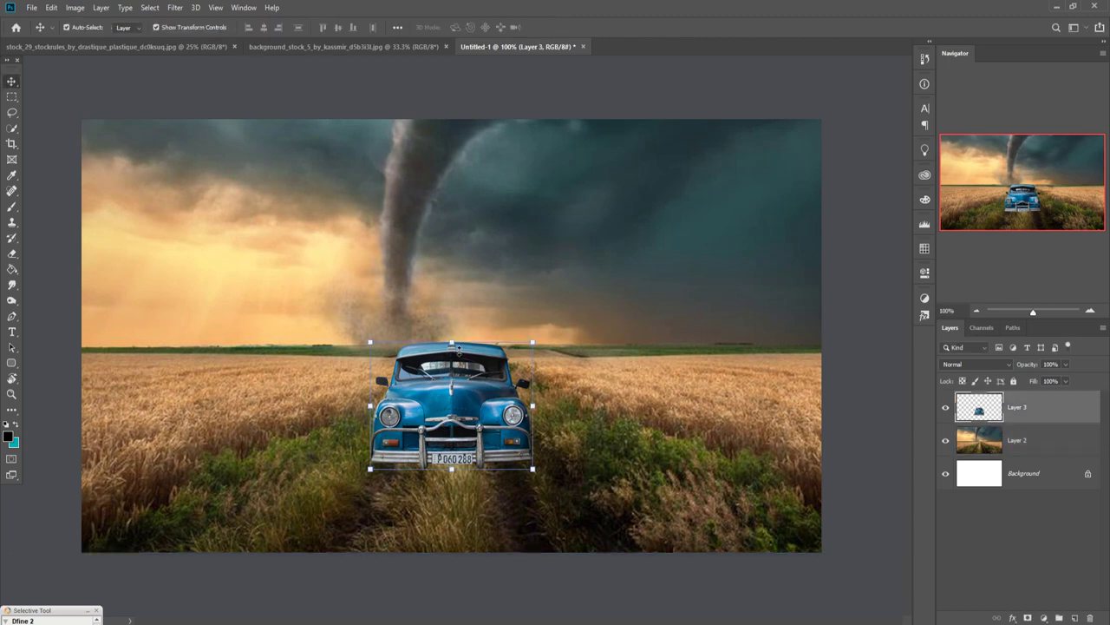
{"action": "left_click_drag", "start_coordinate": [457, 345], "coordinate": [457, 338]}
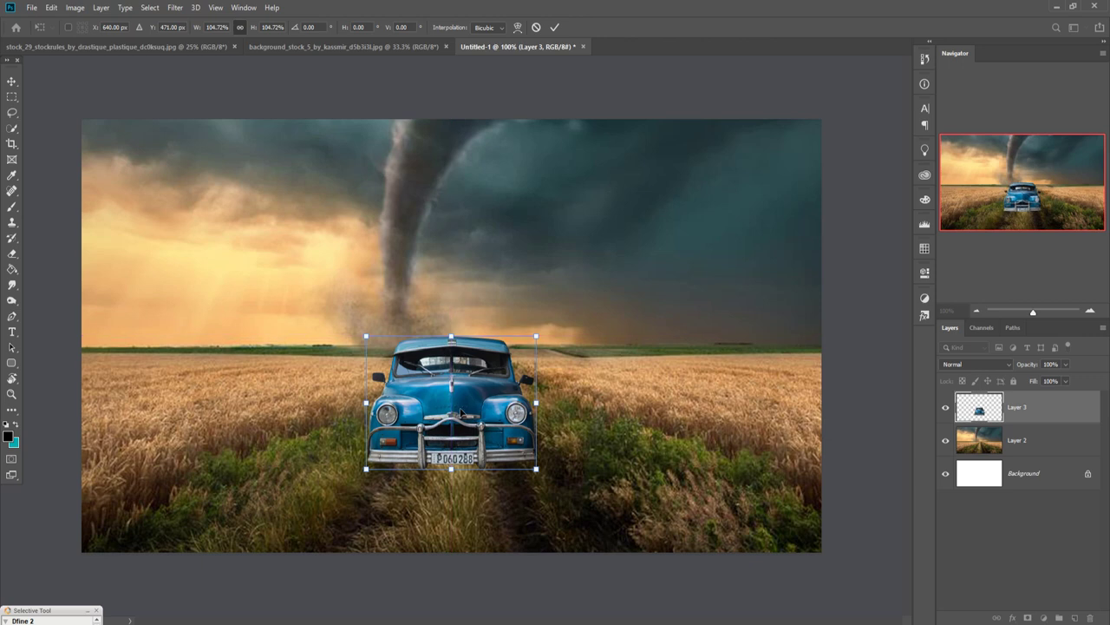
{"action": "left_click_drag", "start_coordinate": [462, 430], "coordinate": [464, 424]}
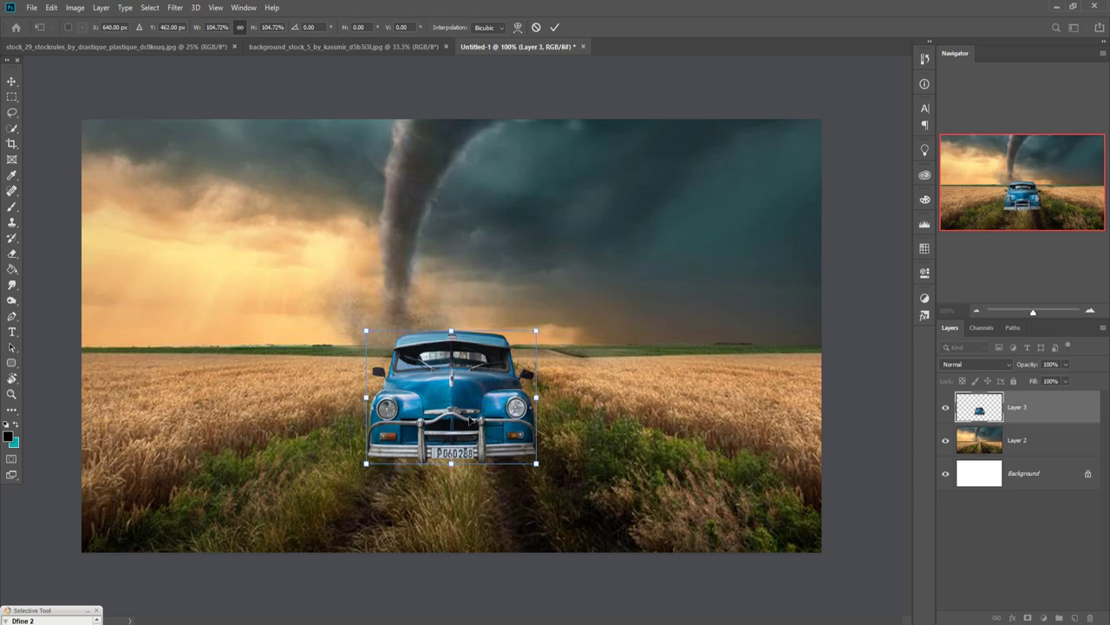
{"action": "left_click_drag", "start_coordinate": [471, 421], "coordinate": [472, 426]}
{"action": "left_click", "coordinate": [554, 27]}
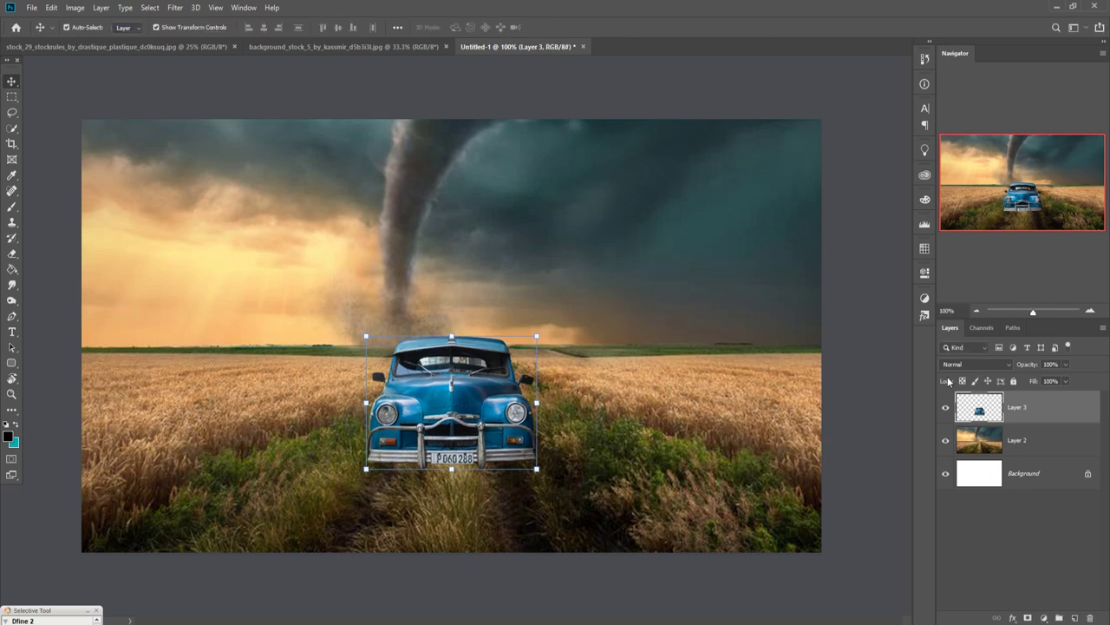
Step: Add a new Layer 4 above the background and paint a dark shadow under the car at 100% opacity
{"action": "left_click", "coordinate": [1051, 452]}
{"action": "left_click", "coordinate": [1076, 618]}
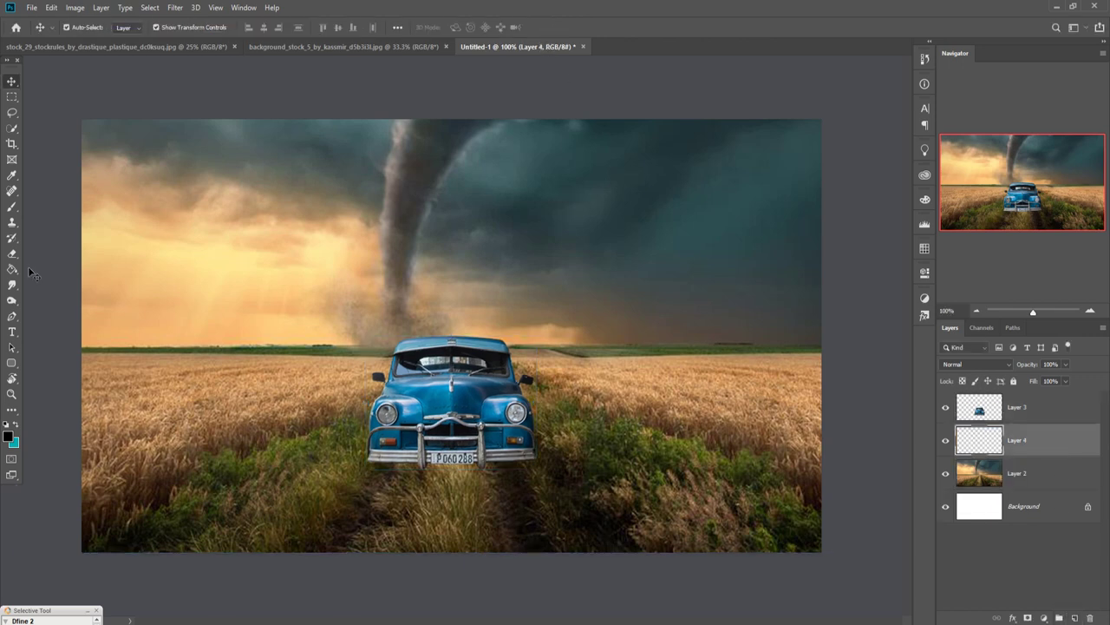
{"action": "left_click", "coordinate": [12, 207]}
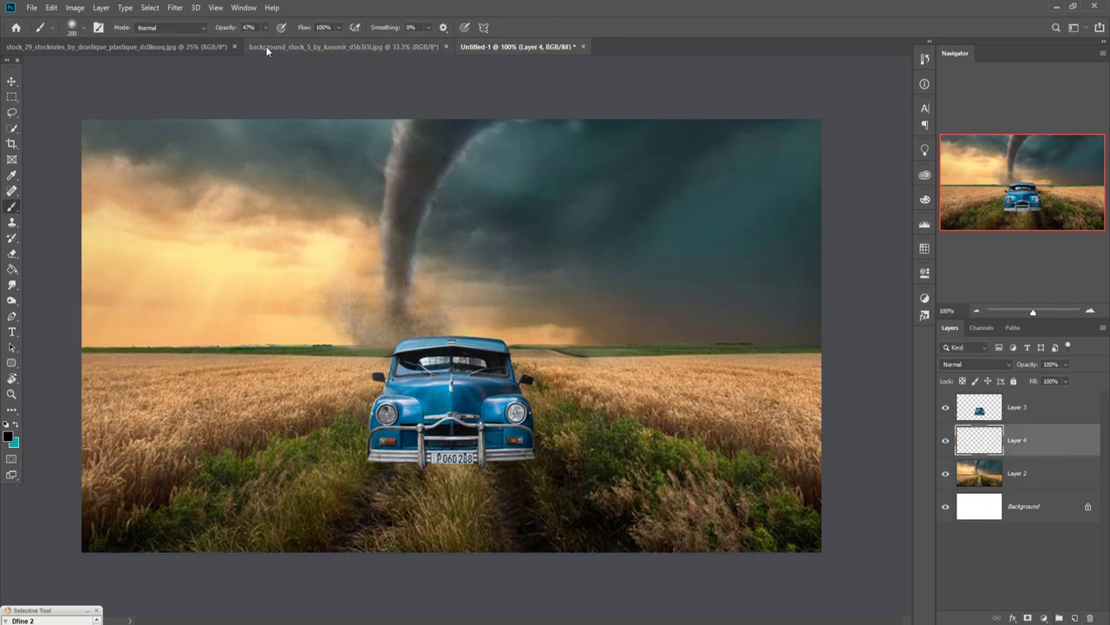
{"action": "left_click_drag", "start_coordinate": [266, 29], "coordinate": [294, 41]}
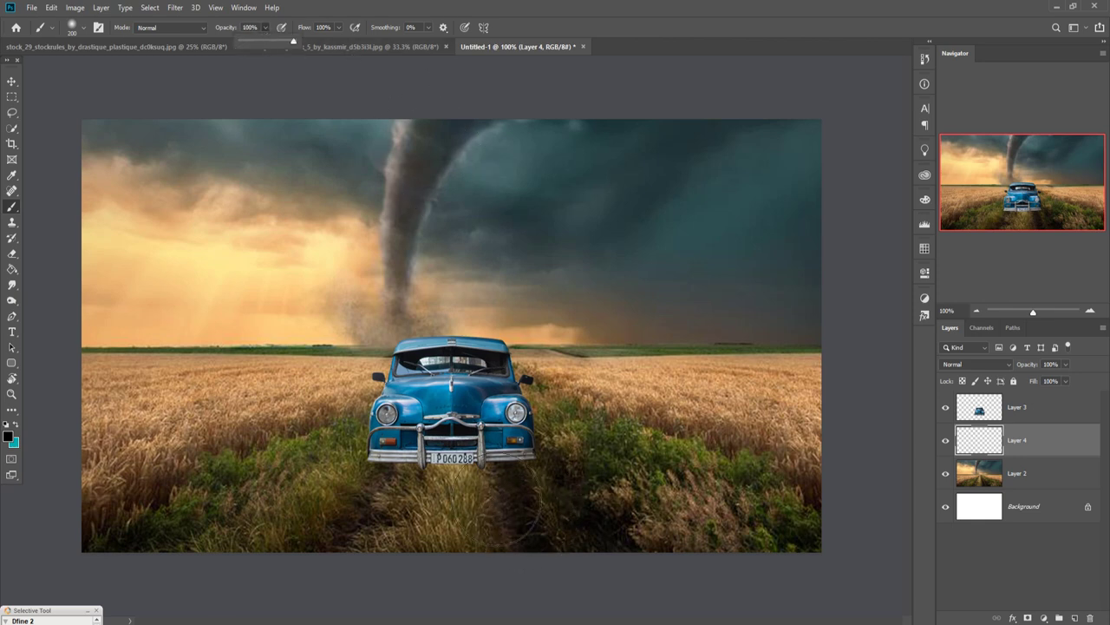
{"action": "left_click_drag", "start_coordinate": [416, 442], "coordinate": [477, 442]}
Step: Widen and flatten the shadow and move it down under the car
{"action": "key", "text": "v"}
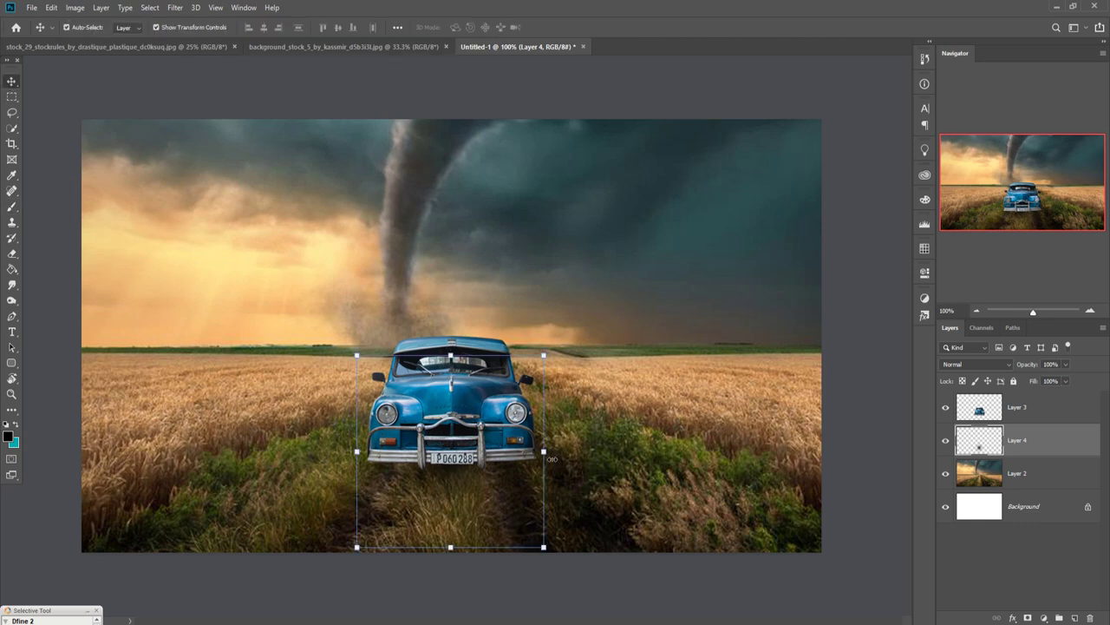
{"action": "left_click_drag", "start_coordinate": [552, 457], "coordinate": [578, 457]}
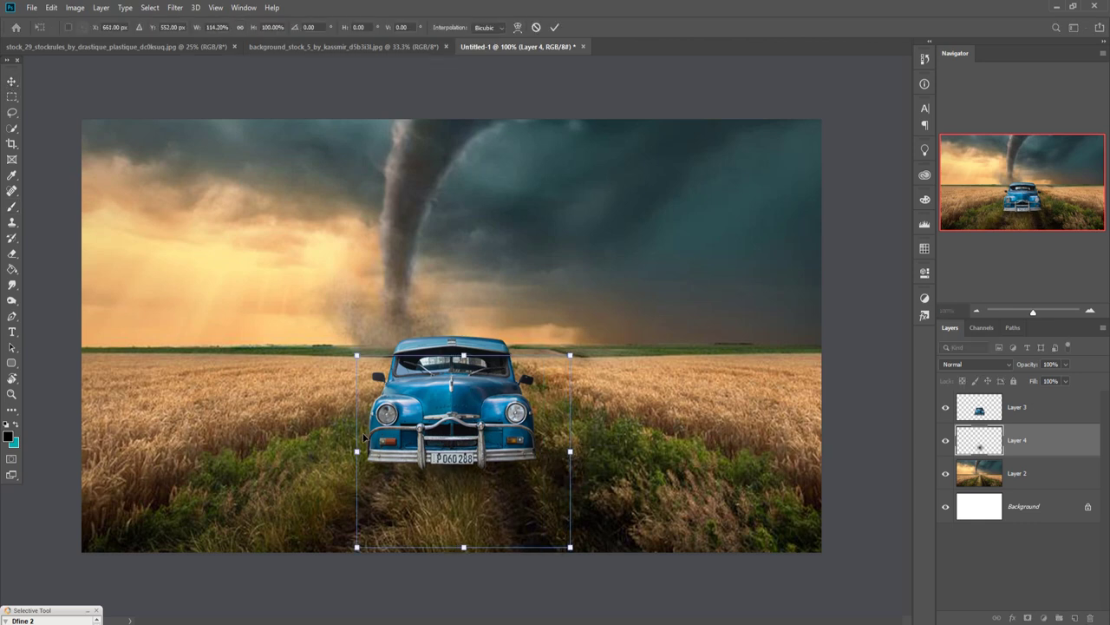
{"action": "left_click_drag", "start_coordinate": [357, 451], "coordinate": [312, 451]}
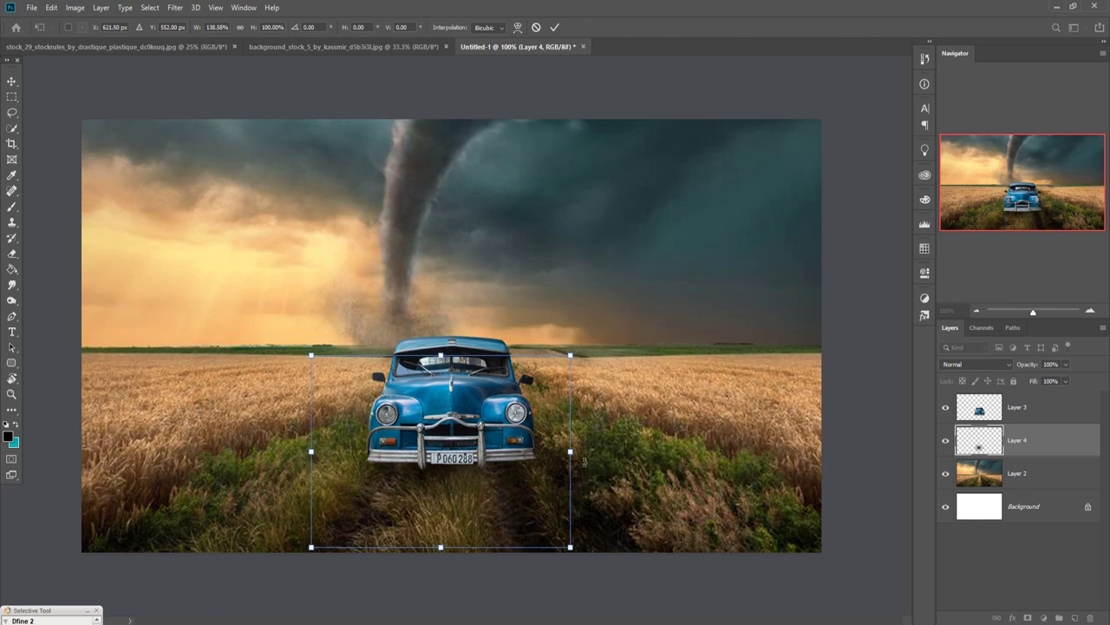
{"action": "left_click_drag", "start_coordinate": [583, 463], "coordinate": [698, 459]}
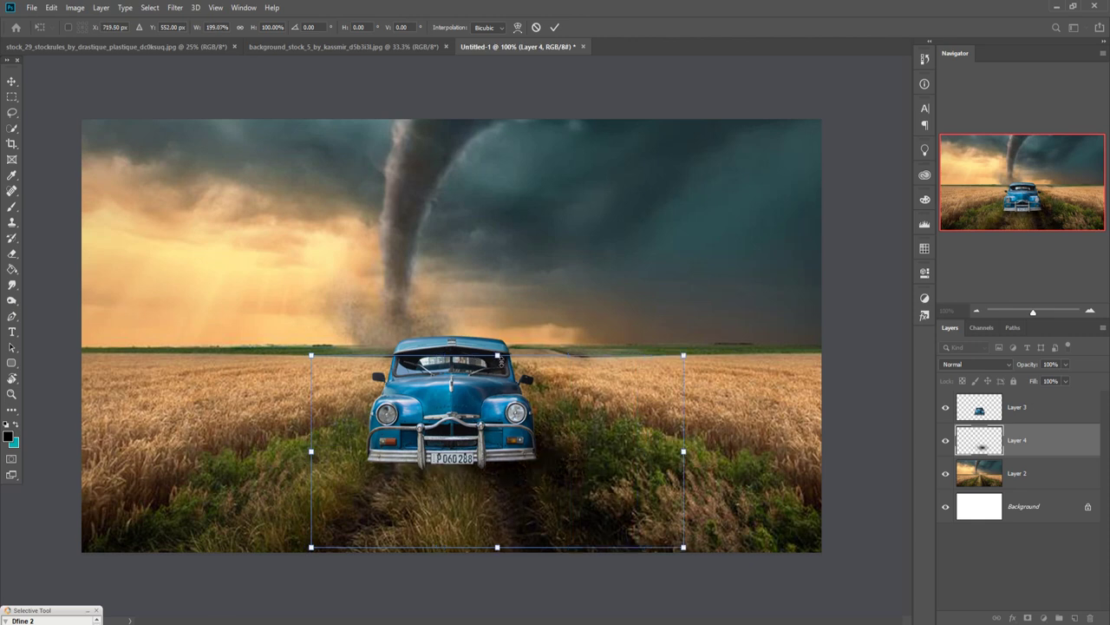
{"action": "left_click_drag", "start_coordinate": [501, 360], "coordinate": [501, 377]}
{"action": "left_click_drag", "start_coordinate": [532, 477], "coordinate": [486, 494]}
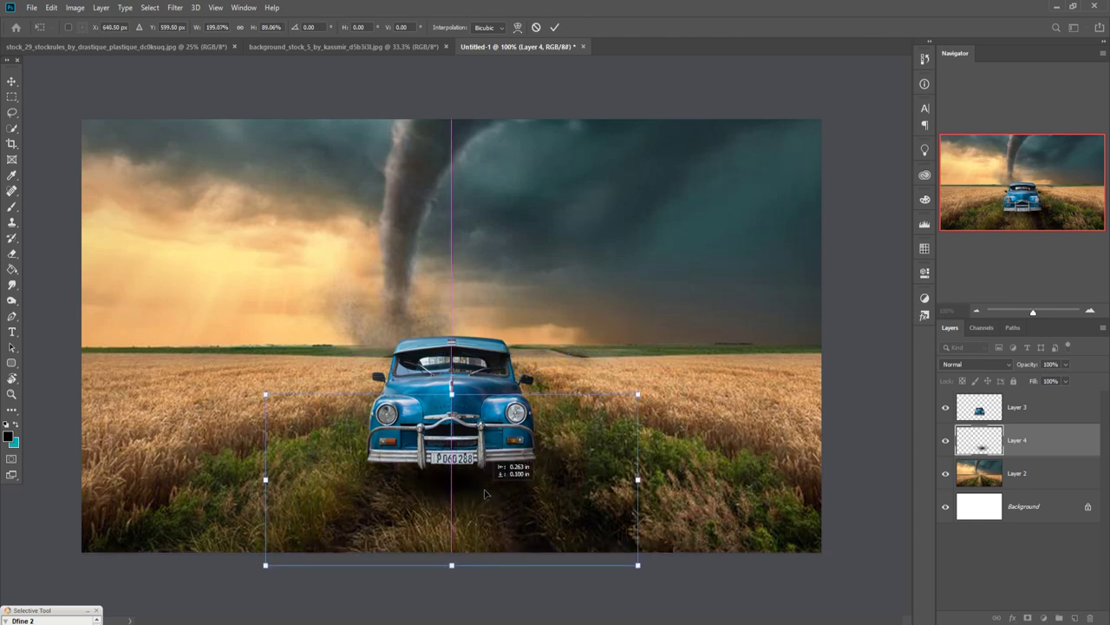
Step: Stretch the shadow to about 286% width, centred beneath the car
{"action": "left_click_drag", "start_coordinate": [639, 479], "coordinate": [678, 479]}
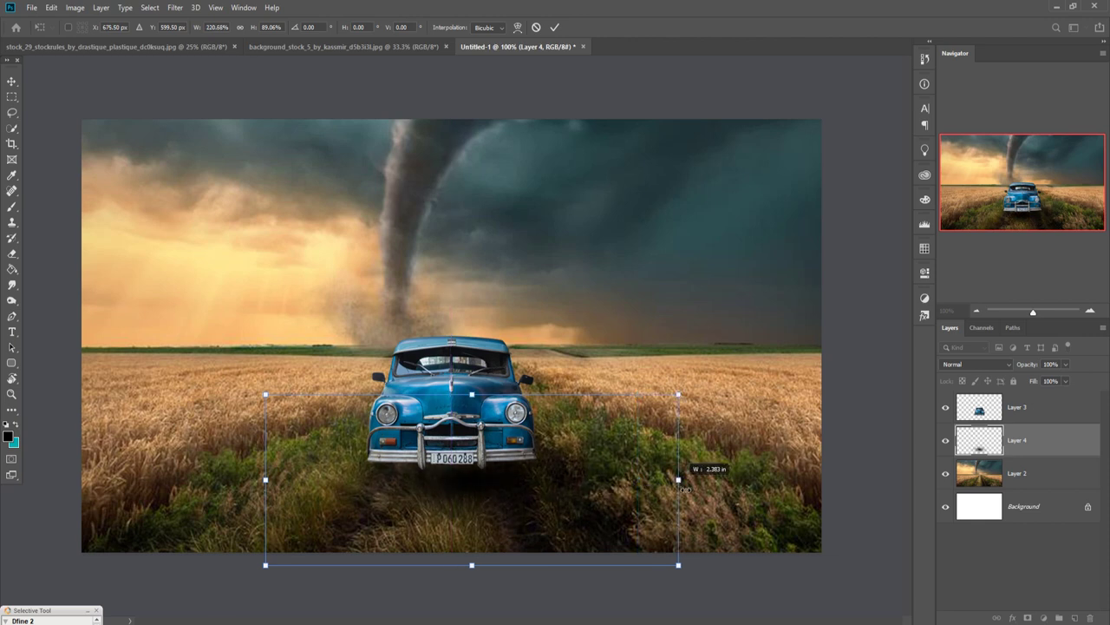
{"action": "left_click_drag", "start_coordinate": [273, 485], "coordinate": [246, 486]}
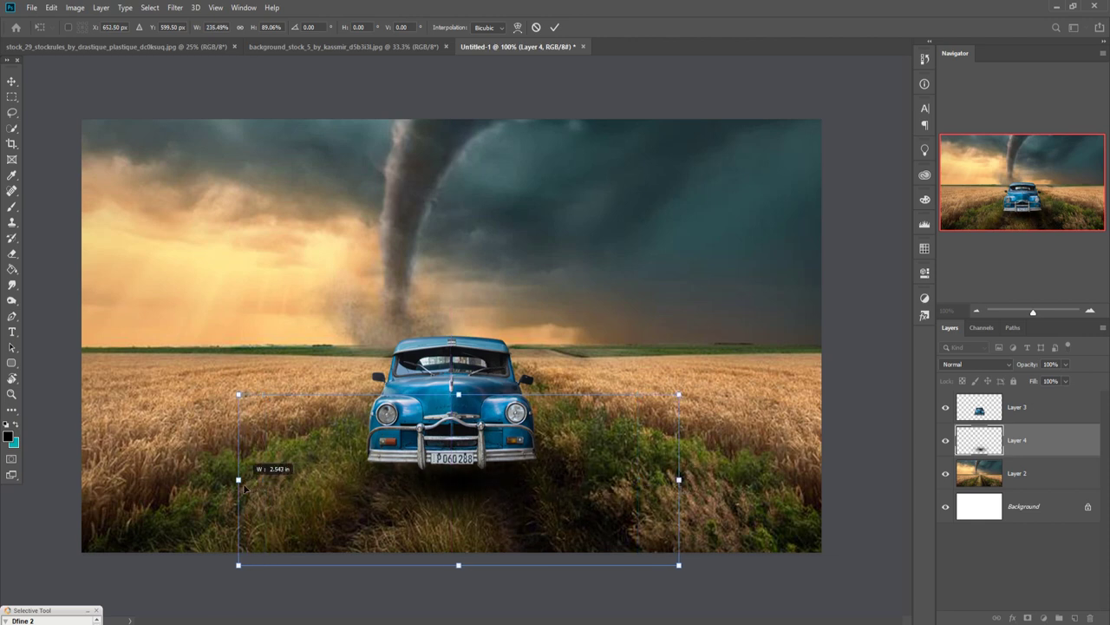
{"action": "left_click_drag", "start_coordinate": [682, 483], "coordinate": [710, 483]}
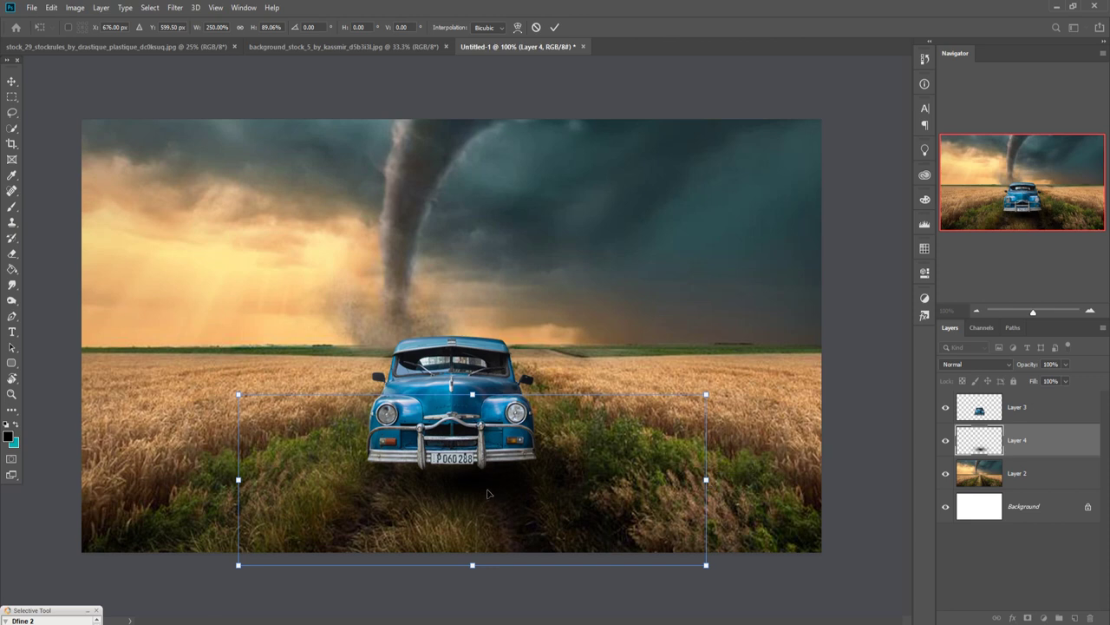
{"action": "left_click_drag", "start_coordinate": [504, 486], "coordinate": [484, 493]}
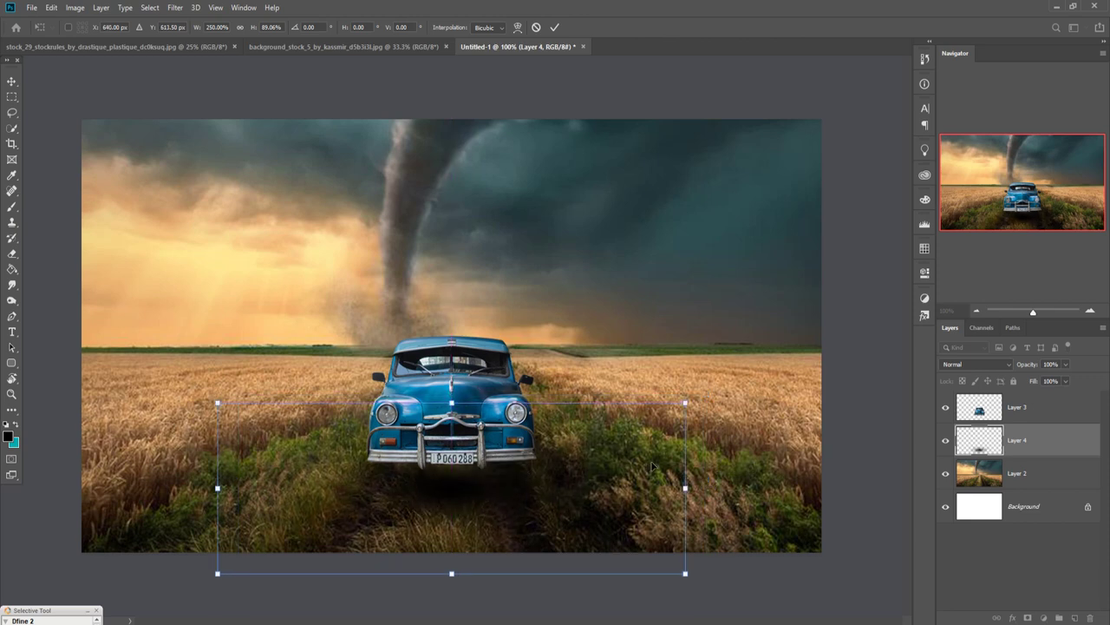
{"action": "left_click_drag", "start_coordinate": [696, 495], "coordinate": [725, 496]}
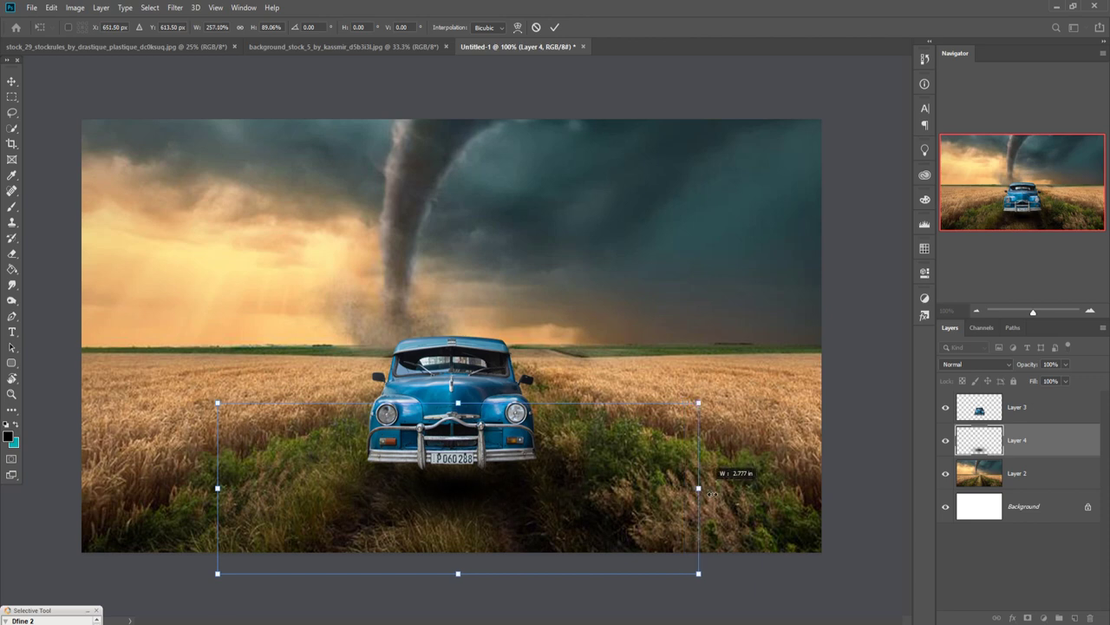
{"action": "left_click_drag", "start_coordinate": [217, 488], "coordinate": [184, 489]}
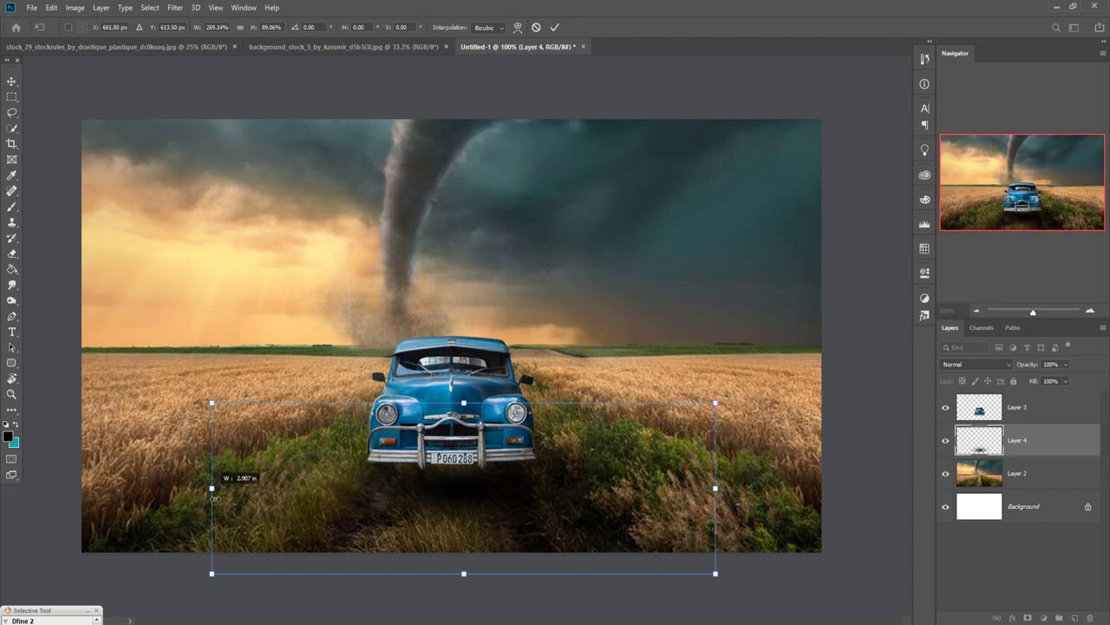
{"action": "left_click_drag", "start_coordinate": [446, 502], "coordinate": [454, 492]}
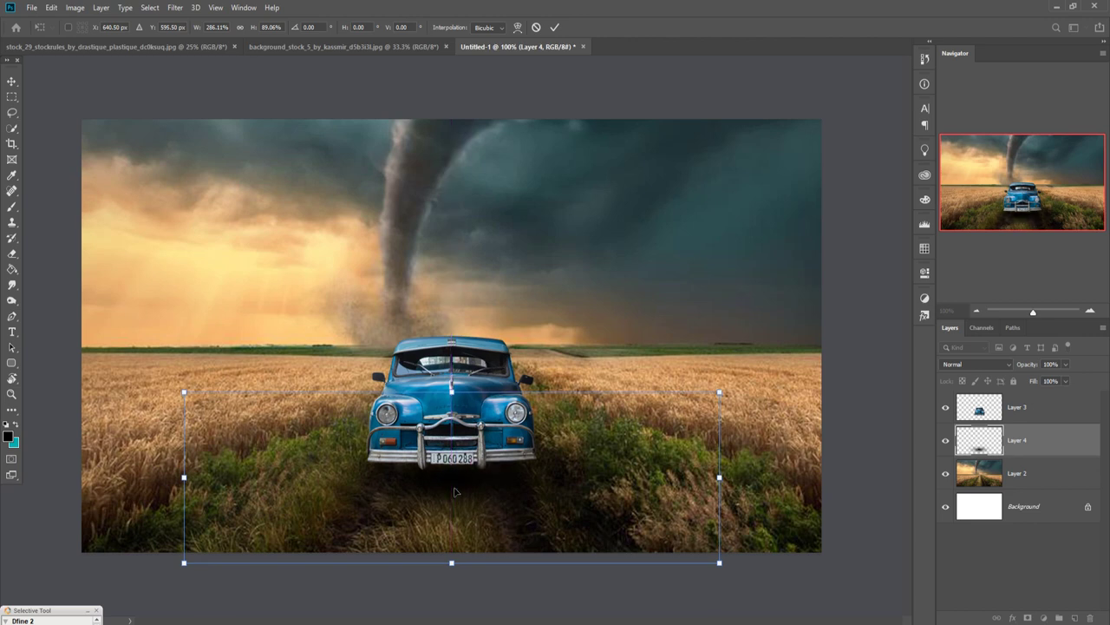
{"action": "left_click", "coordinate": [554, 27]}
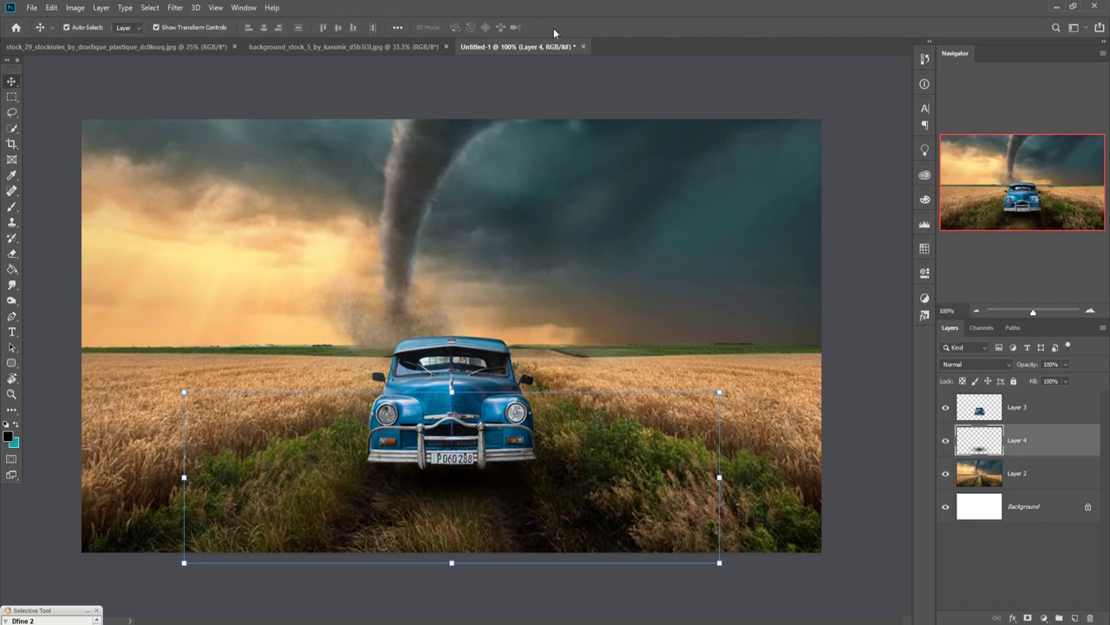
Step: Switch to the red-haired woman photo, pick the Freeform Pen, and zoom in on her boots
{"action": "left_click", "coordinate": [483, 421]}
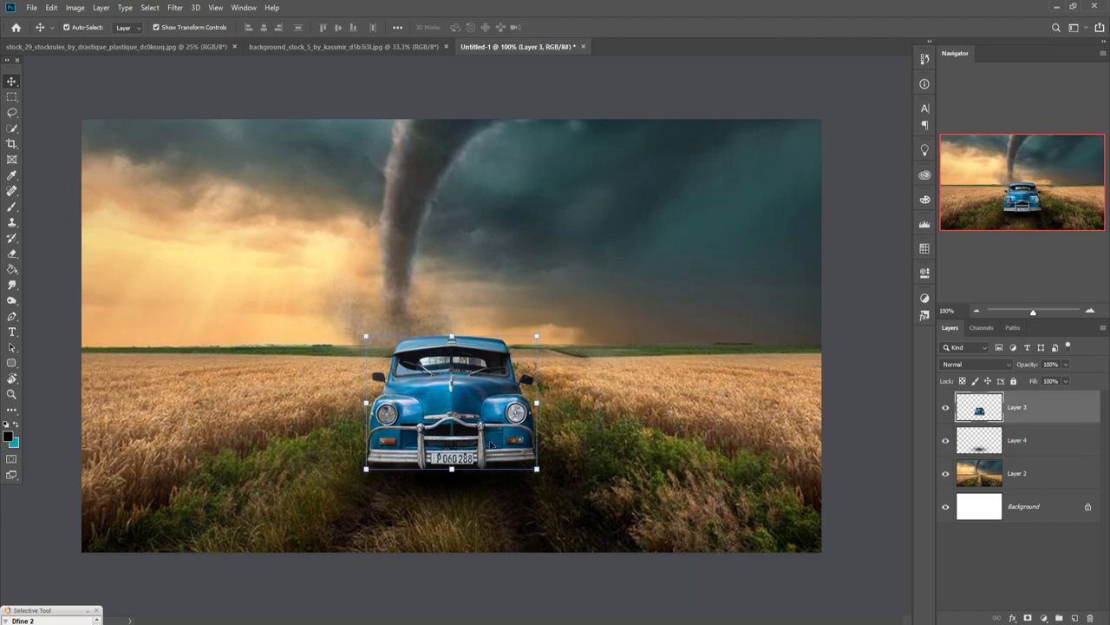
{"action": "left_click", "coordinate": [307, 48]}
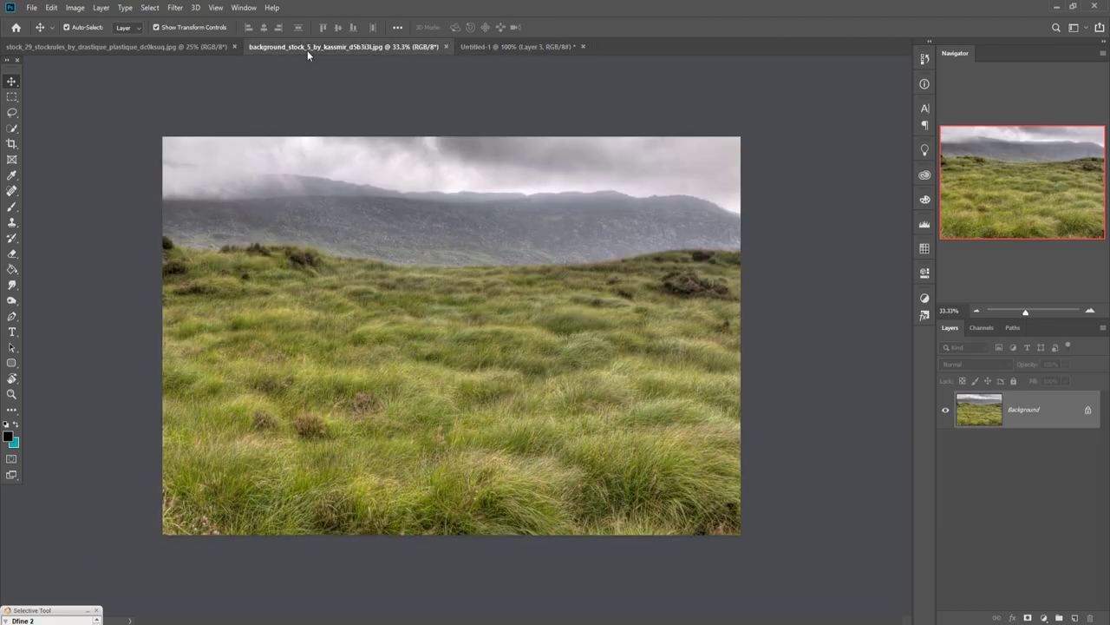
{"action": "left_click", "coordinate": [145, 47]}
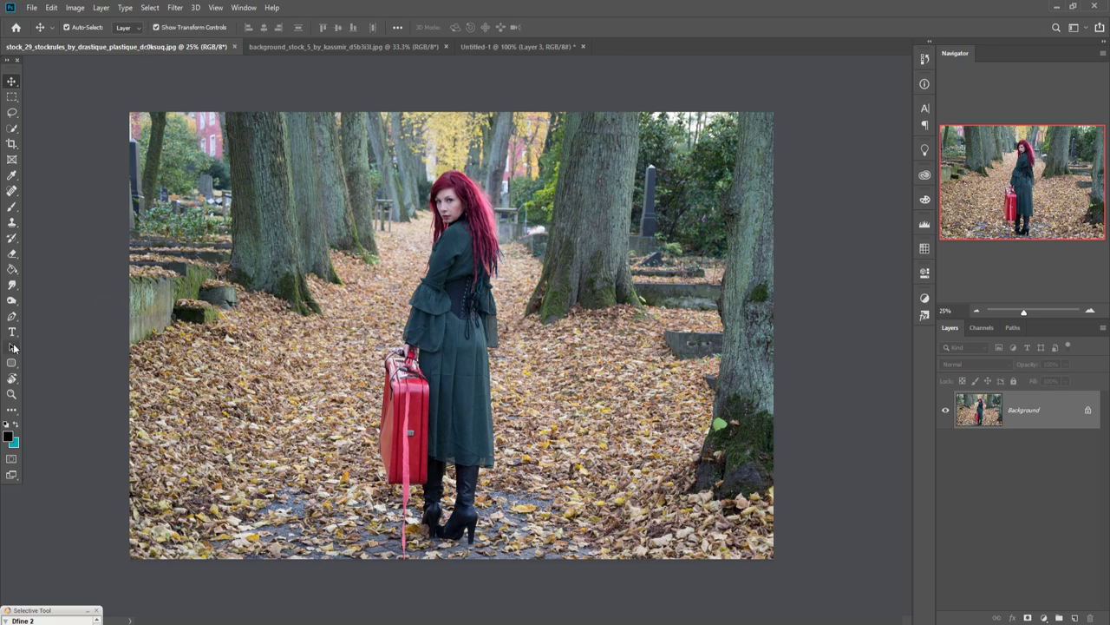
{"action": "left_click", "coordinate": [12, 315]}
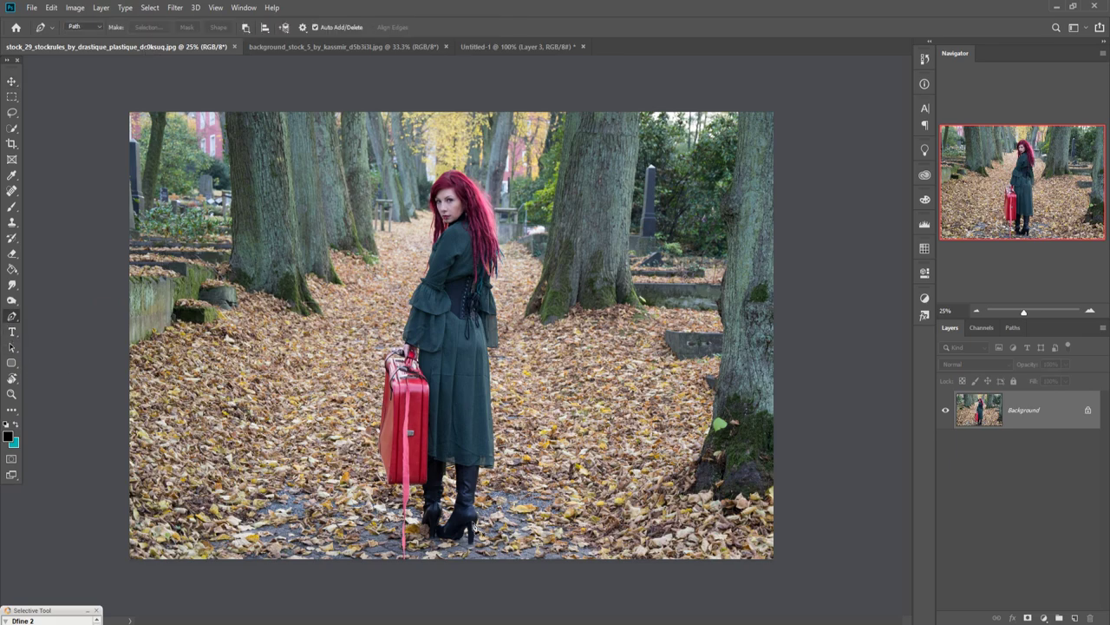
{"action": "key", "text": "ctrl+plus"}
{"action": "key", "text": "ctrl+plus"}
{"action": "key", "text": "ctrl+plus"}
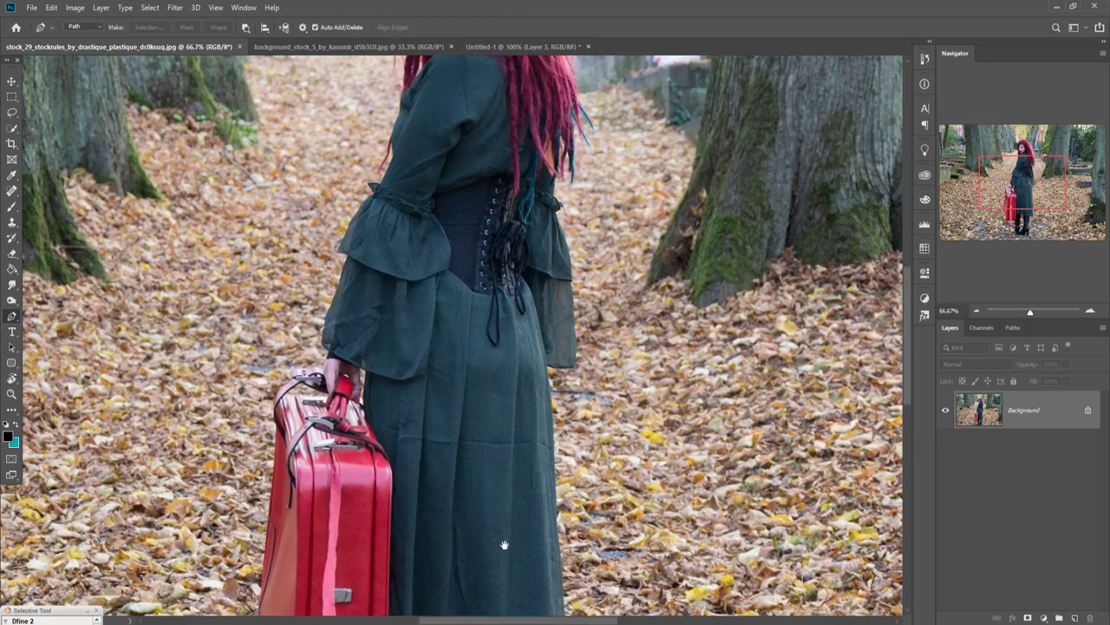
{"action": "left_click_drag", "start_coordinate": [504, 545], "coordinate": [472, 393]}
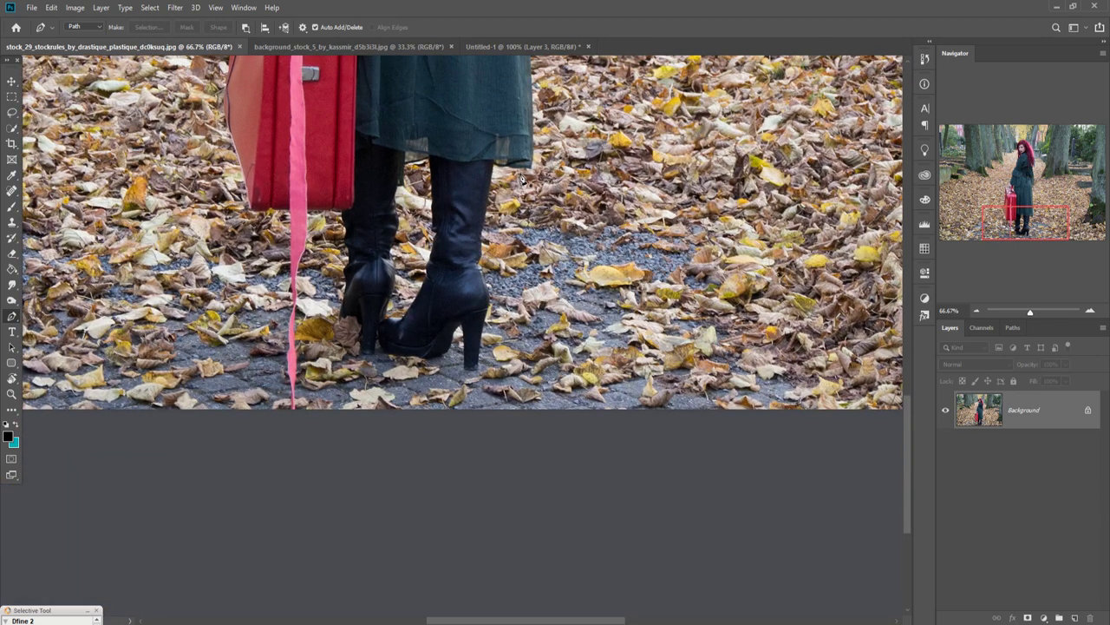
Step: Trace the path from the boots along the suitcase, sleeve and hair until it closes around her
{"action": "left_click", "coordinate": [531, 167]}
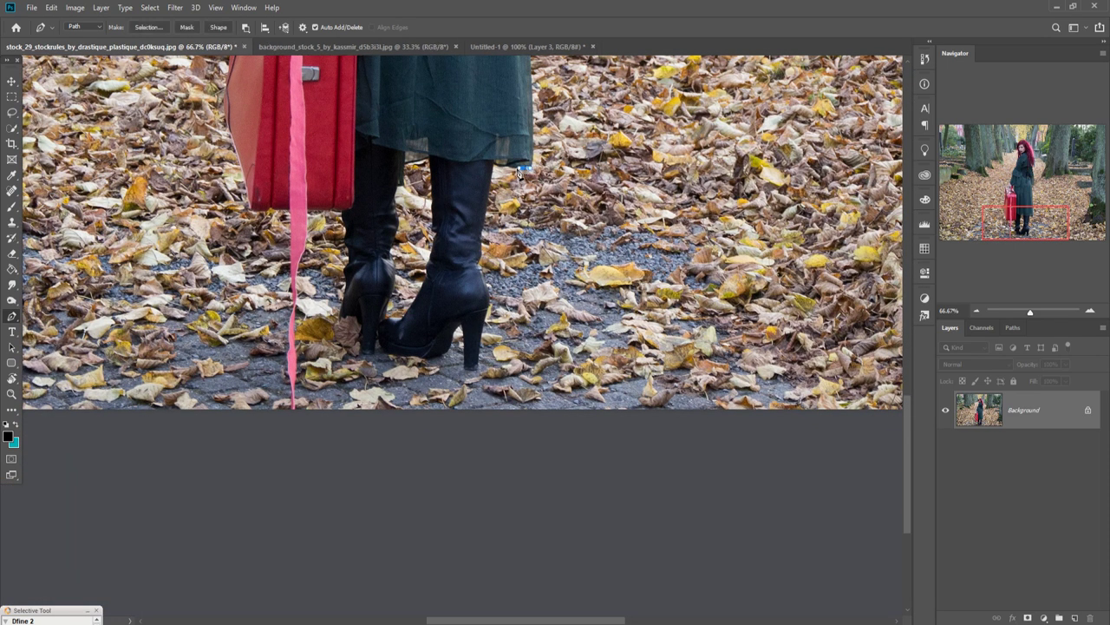
{"action": "key", "text": "ctrl+plus"}
{"action": "key", "text": "ctrl+plus"}
{"action": "scroll", "coordinate": [552, 564], "scroll_direction": "down", "scroll_amount": 5}
{"action": "scroll", "coordinate": [520, 347], "scroll_direction": "down", "scroll_amount": 2}
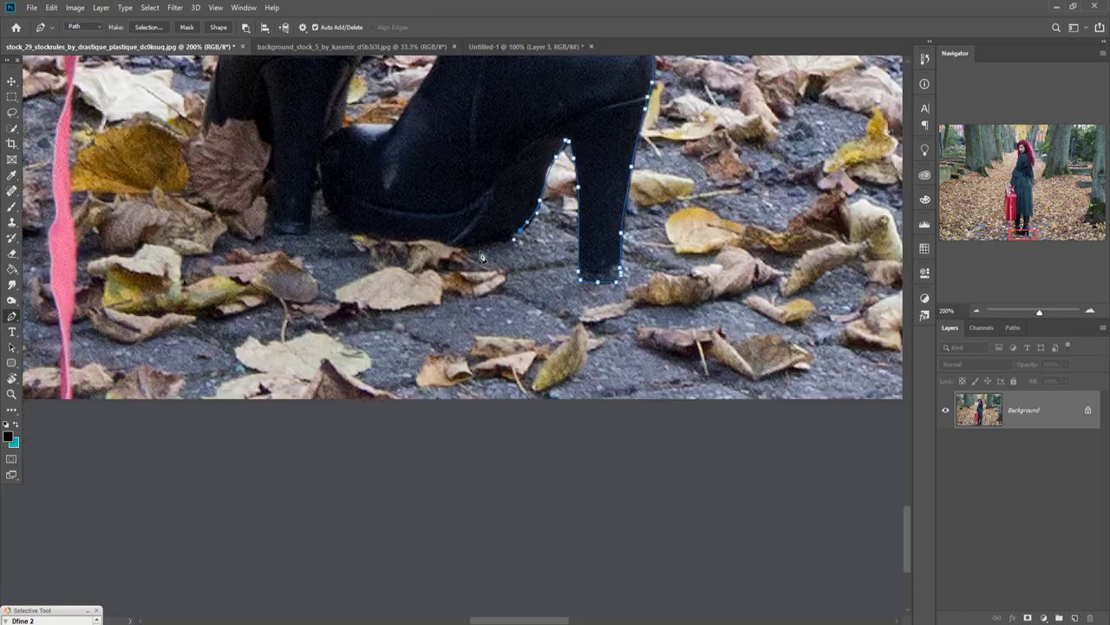
{"action": "scroll", "coordinate": [566, 173], "scroll_direction": "up", "scroll_amount": 3}
{"action": "scroll", "coordinate": [565, 74], "scroll_direction": "up", "scroll_amount": 3}
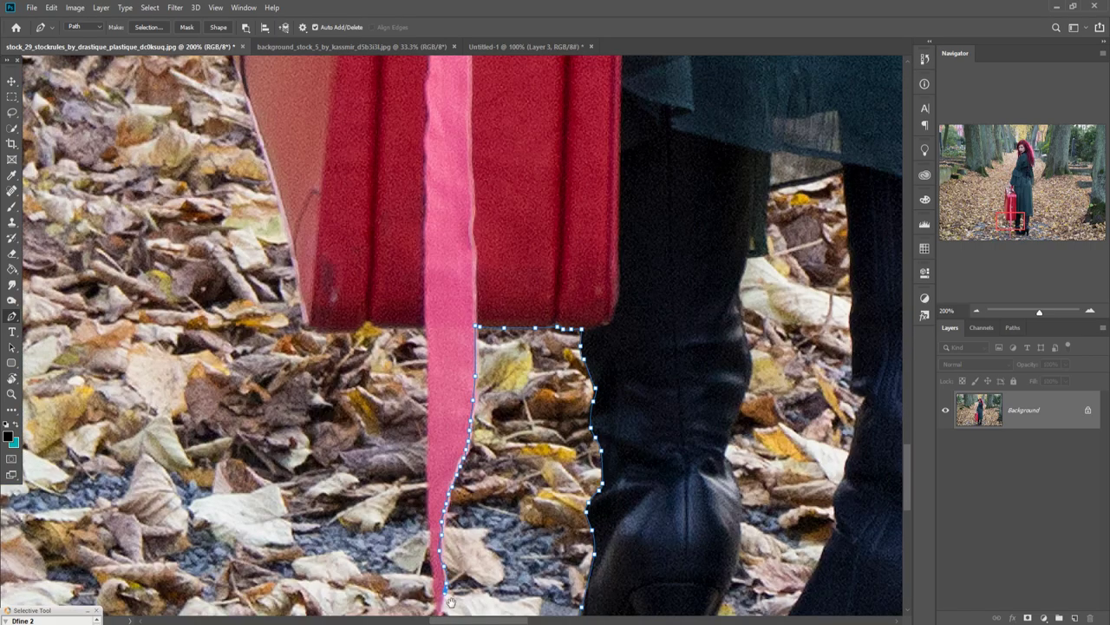
{"action": "scroll", "coordinate": [565, 74], "scroll_direction": "down", "scroll_amount": 5}
{"action": "scroll", "coordinate": [565, 74], "scroll_direction": "left", "scroll_amount": 2}
{"action": "scroll", "coordinate": [570, 74], "scroll_direction": "up", "scroll_amount": 3}
{"action": "scroll", "coordinate": [570, 74], "scroll_direction": "up", "scroll_amount": 3}
{"action": "scroll", "coordinate": [570, 74], "scroll_direction": "left", "scroll_amount": 2}
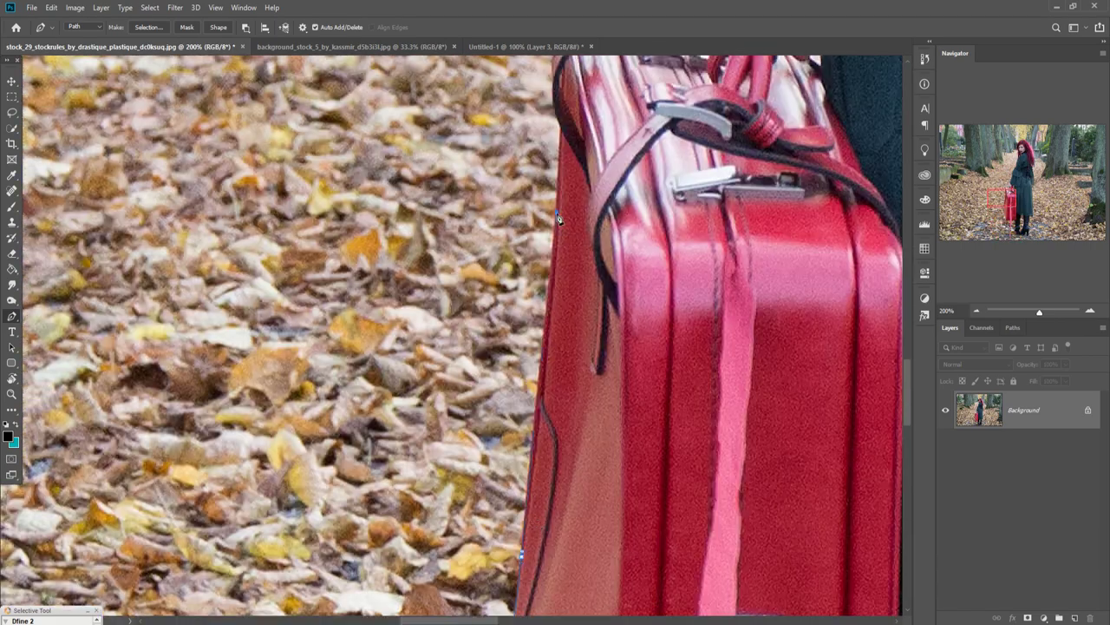
{"action": "scroll", "coordinate": [627, 81], "scroll_direction": "up", "scroll_amount": 2}
{"action": "scroll", "coordinate": [627, 82], "scroll_direction": "up", "scroll_amount": 2}
{"action": "scroll", "coordinate": [627, 81], "scroll_direction": "right", "scroll_amount": 2}
{"action": "scroll", "coordinate": [580, 263], "scroll_direction": "up", "scroll_amount": 3}
{"action": "scroll", "coordinate": [580, 263], "scroll_direction": "up", "scroll_amount": 3}
{"action": "scroll", "coordinate": [579, 263], "scroll_direction": "left", "scroll_amount": 2}
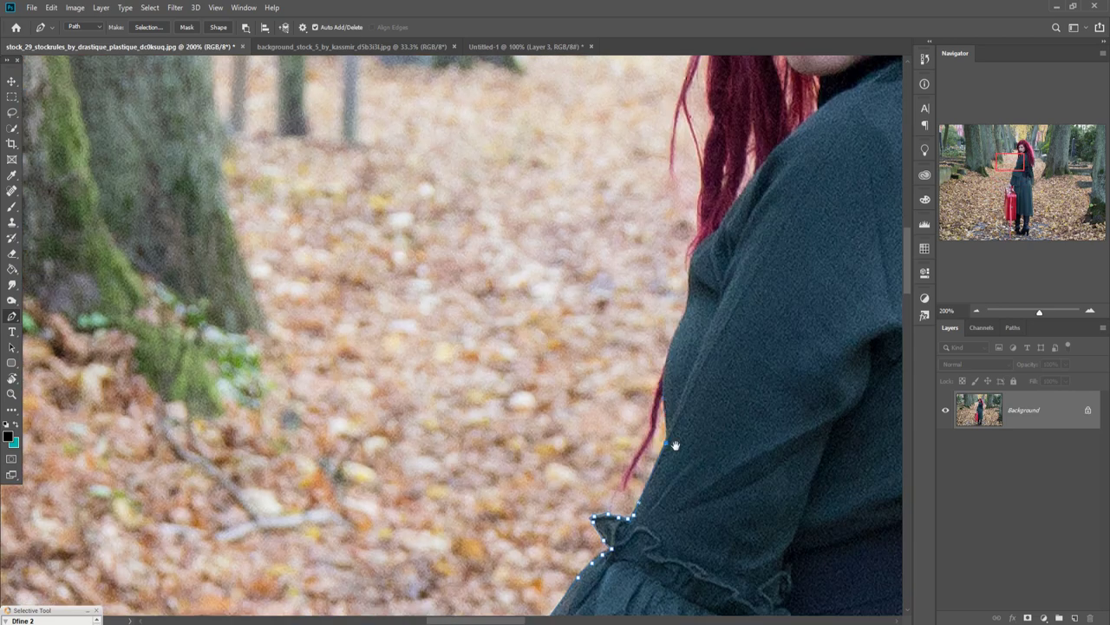
{"action": "scroll", "coordinate": [594, 263], "scroll_direction": "up", "scroll_amount": 3}
{"action": "scroll", "coordinate": [594, 263], "scroll_direction": "right", "scroll_amount": 2}
{"action": "scroll", "coordinate": [594, 263], "scroll_direction": "up", "scroll_amount": 1}
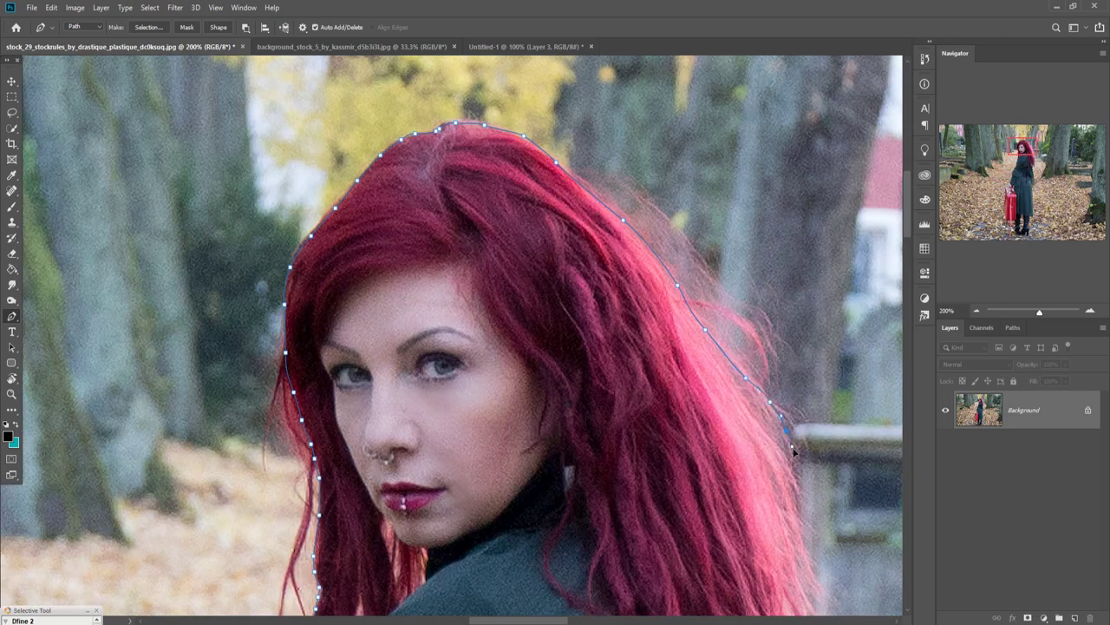
{"action": "scroll", "coordinate": [572, 277], "scroll_direction": "down", "scroll_amount": 5}
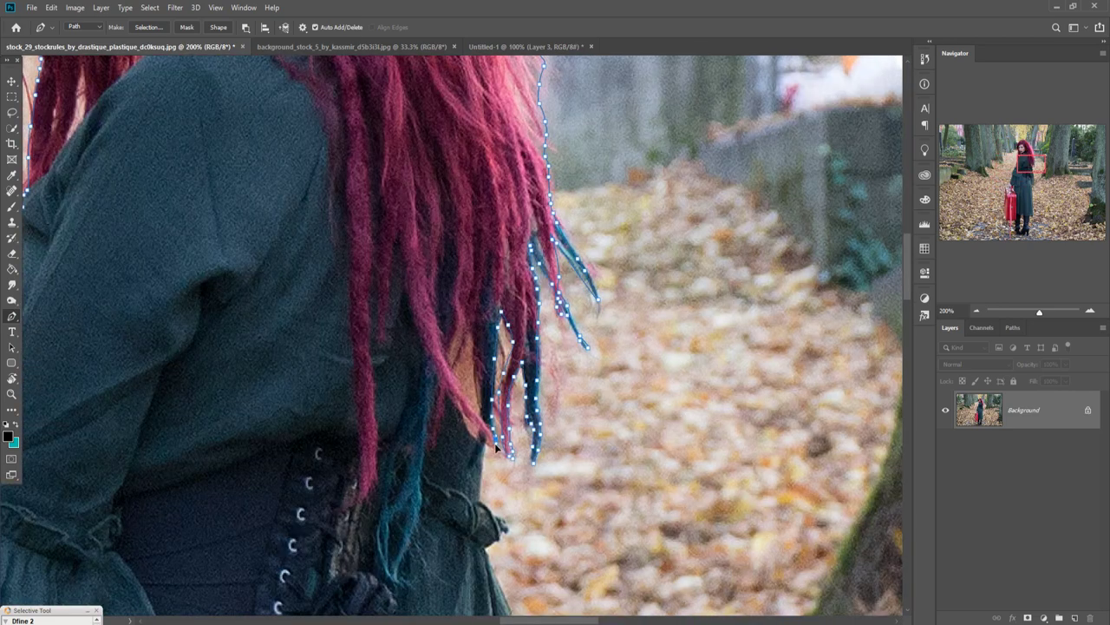
{"action": "scroll", "coordinate": [494, 442], "scroll_direction": "down", "scroll_amount": 5}
{"action": "scroll", "coordinate": [434, 280], "scroll_direction": "down", "scroll_amount": 5}
{"action": "scroll", "coordinate": [433, 280], "scroll_direction": "down", "scroll_amount": 5}
Step: Make a selection from the woman's path and invert it so only she and her suitcase are selected
{"action": "key", "text": "ctrl+0"}
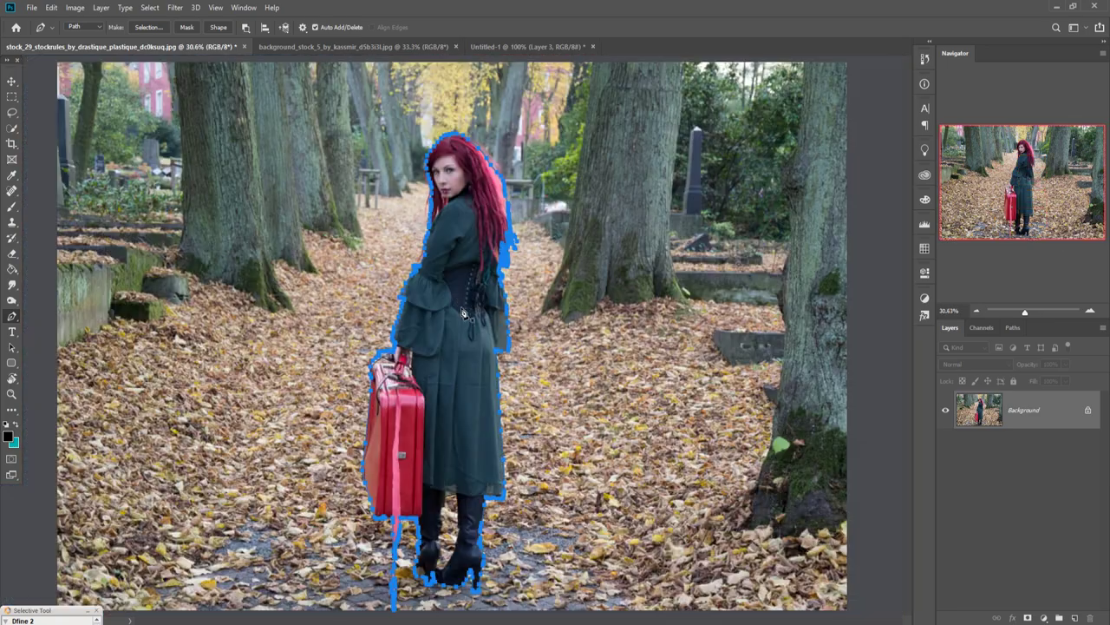
{"action": "right_click", "coordinate": [456, 295]}
{"action": "left_click", "coordinate": [493, 341]}
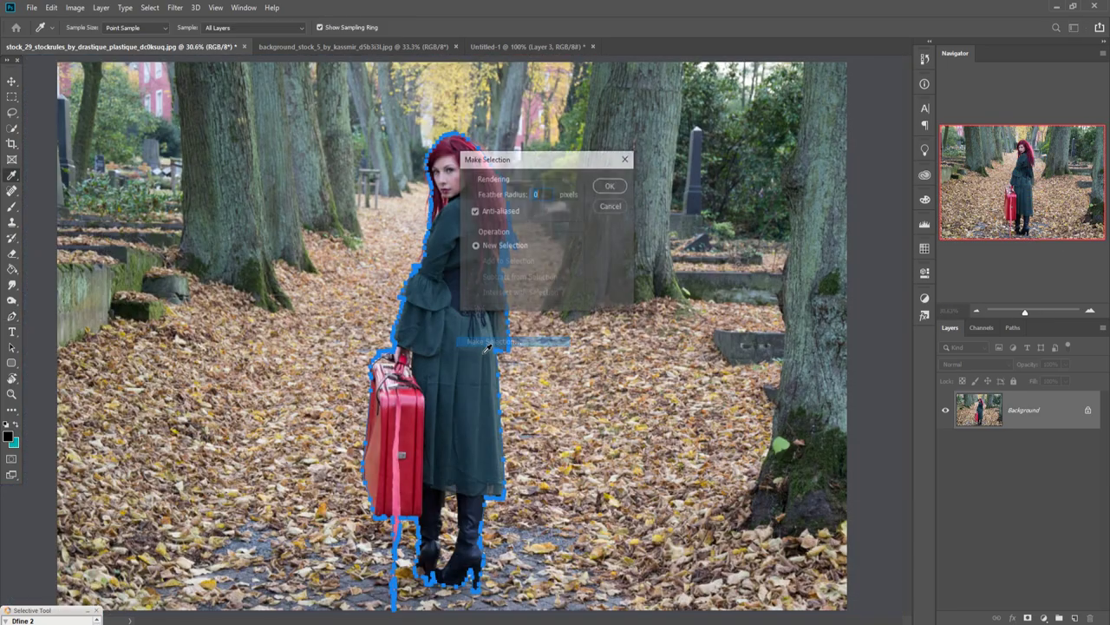
{"action": "left_click", "coordinate": [608, 186]}
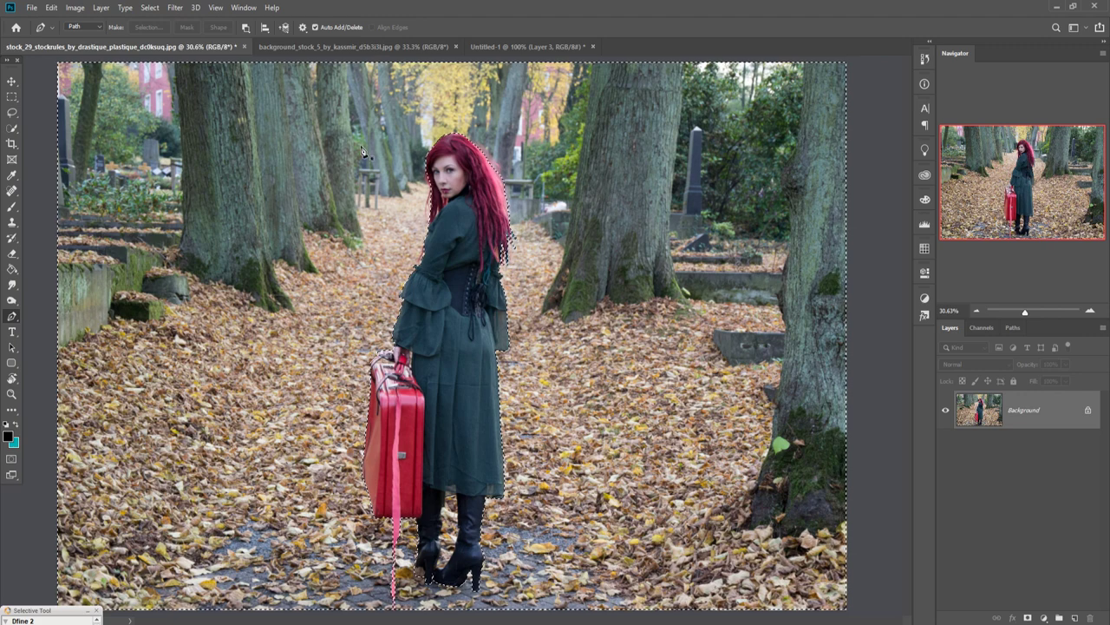
{"action": "left_click", "coordinate": [150, 8]}
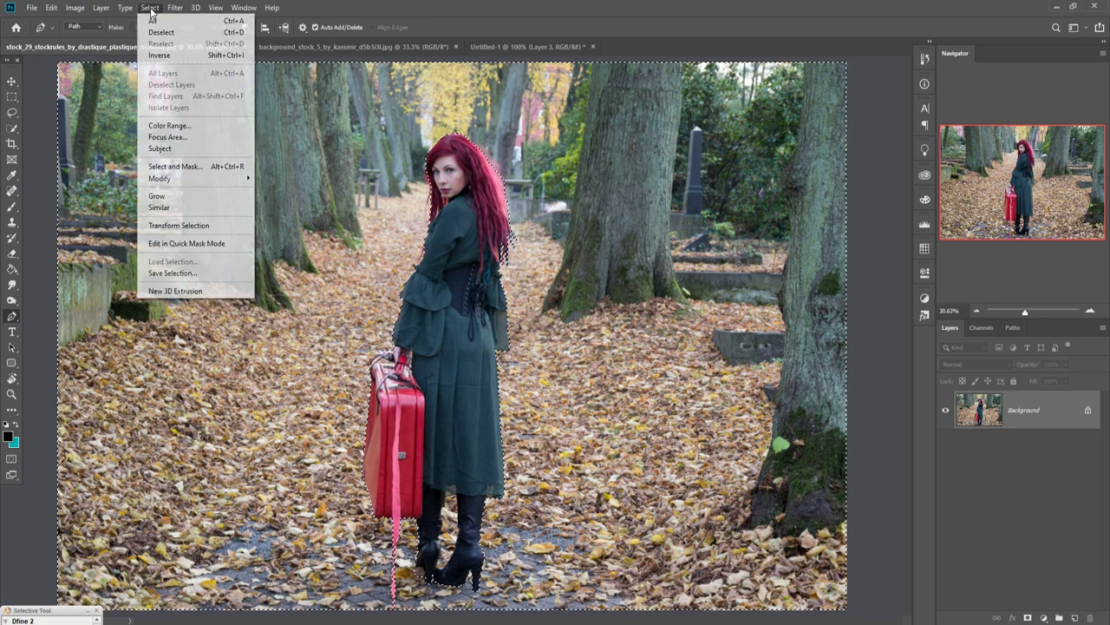
{"action": "left_click", "coordinate": [160, 55]}
{"action": "key", "text": "v"}
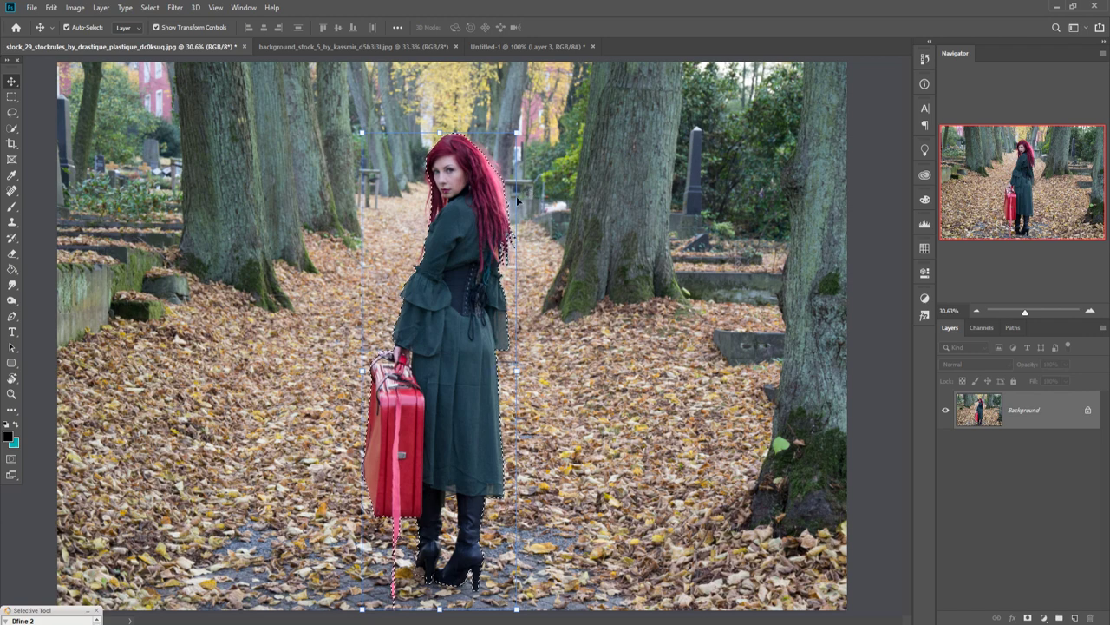
Step: Drag the selected woman into the Untitled-1 tornado composite and close her source photo
{"action": "left_click_drag", "start_coordinate": [144, 53], "coordinate": [750, 110]}
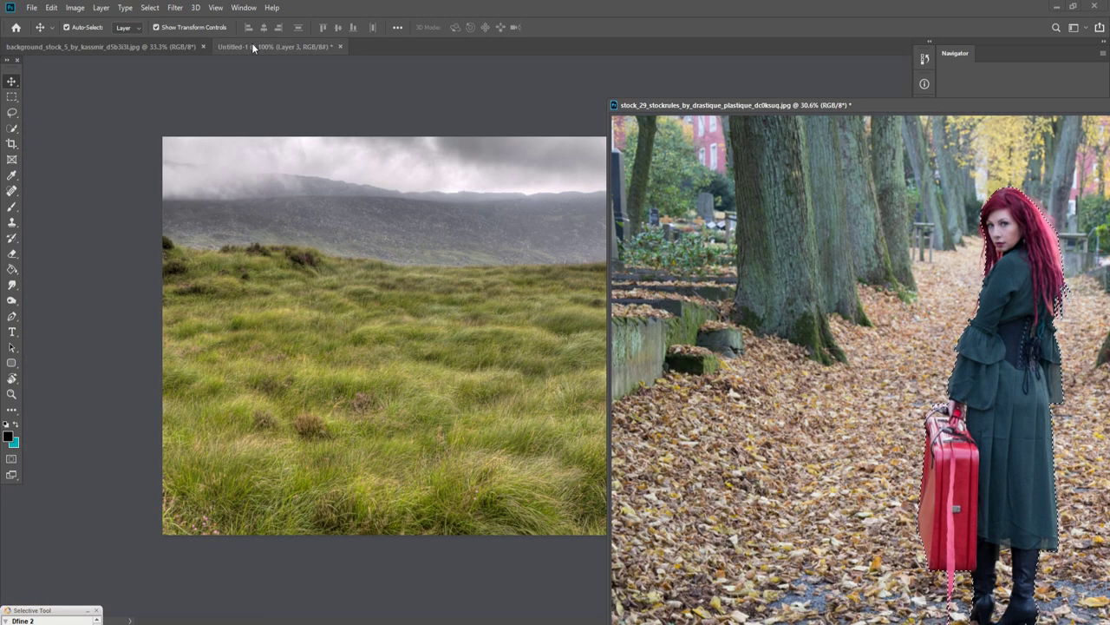
{"action": "left_click", "coordinate": [252, 45]}
{"action": "left_click_drag", "start_coordinate": [1044, 335], "coordinate": [530, 333]}
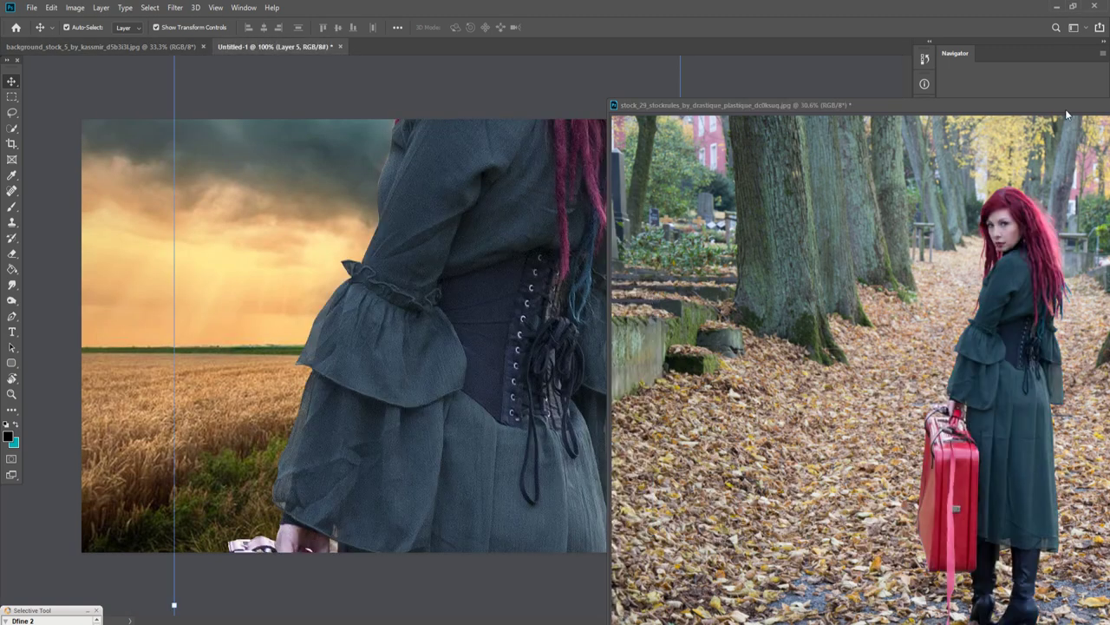
{"action": "left_click_drag", "start_coordinate": [1065, 109], "coordinate": [719, 188]}
{"action": "left_click", "coordinate": [1011, 185]}
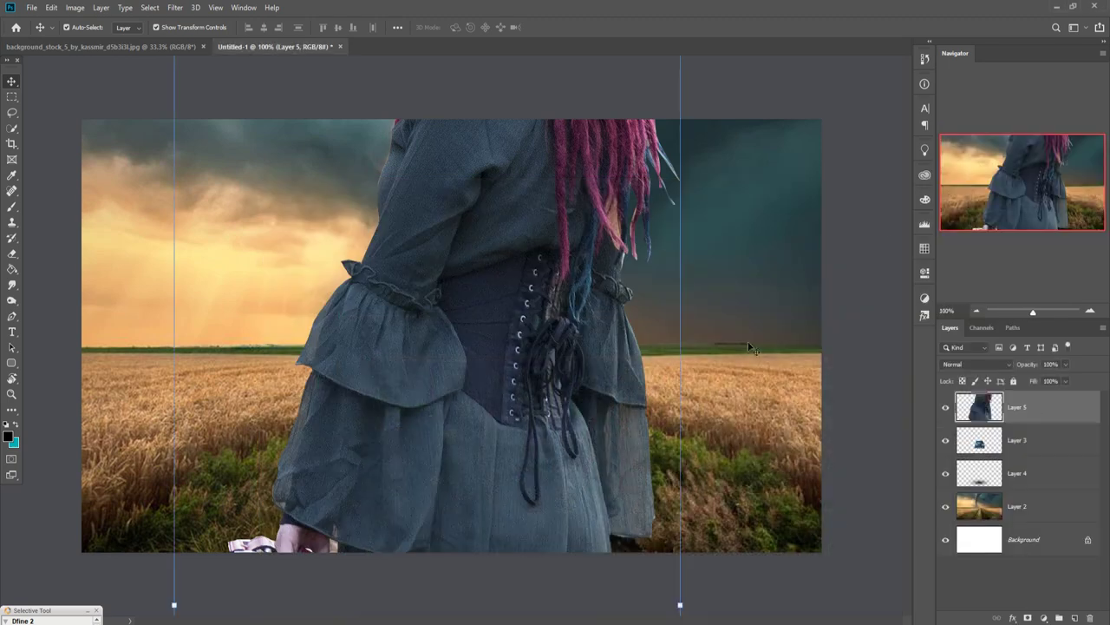
Step: Scale the woman down to a small figure and place her in the field left of the car
{"action": "key", "text": "ctrl+t"}
{"action": "left_click_drag", "start_coordinate": [682, 607], "coordinate": [359, 600]}
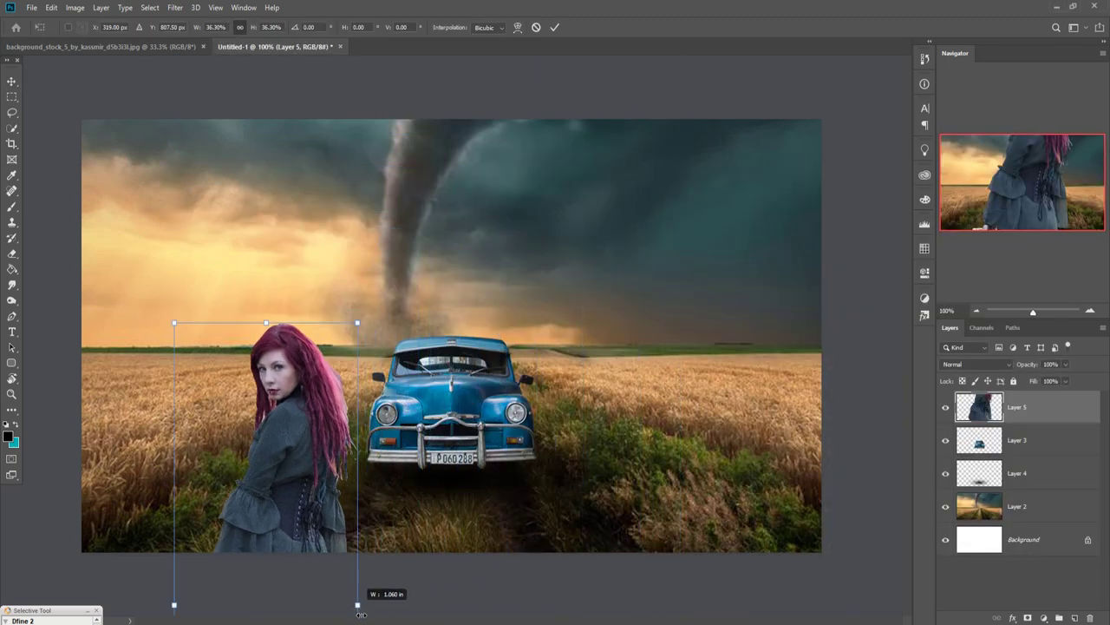
{"action": "left_click_drag", "start_coordinate": [262, 489], "coordinate": [363, 277]}
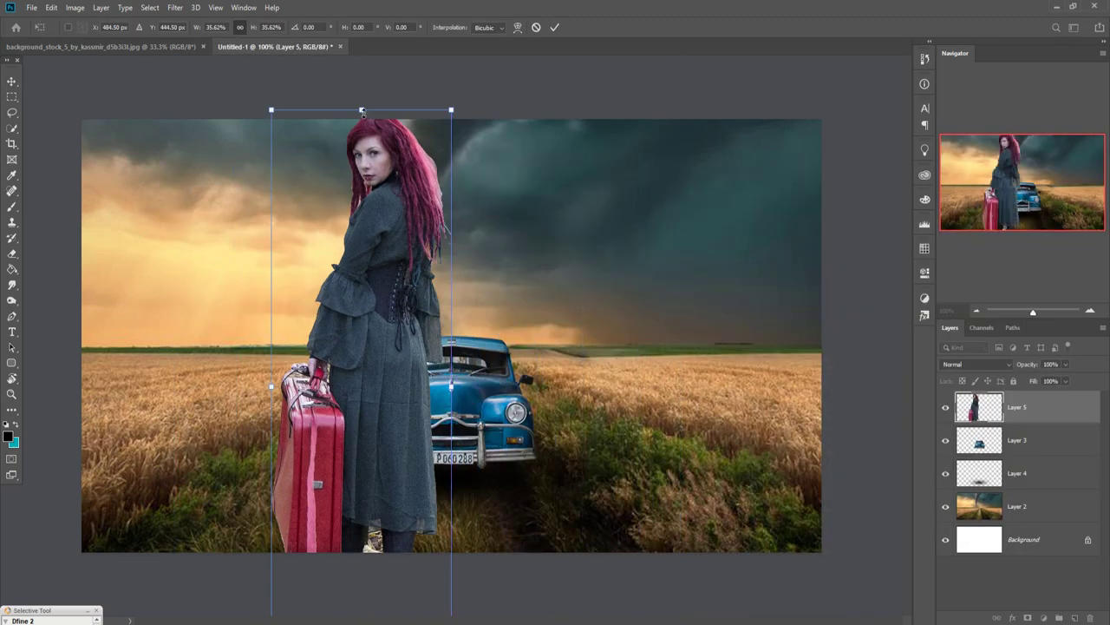
{"action": "left_click_drag", "start_coordinate": [362, 111], "coordinate": [361, 449]}
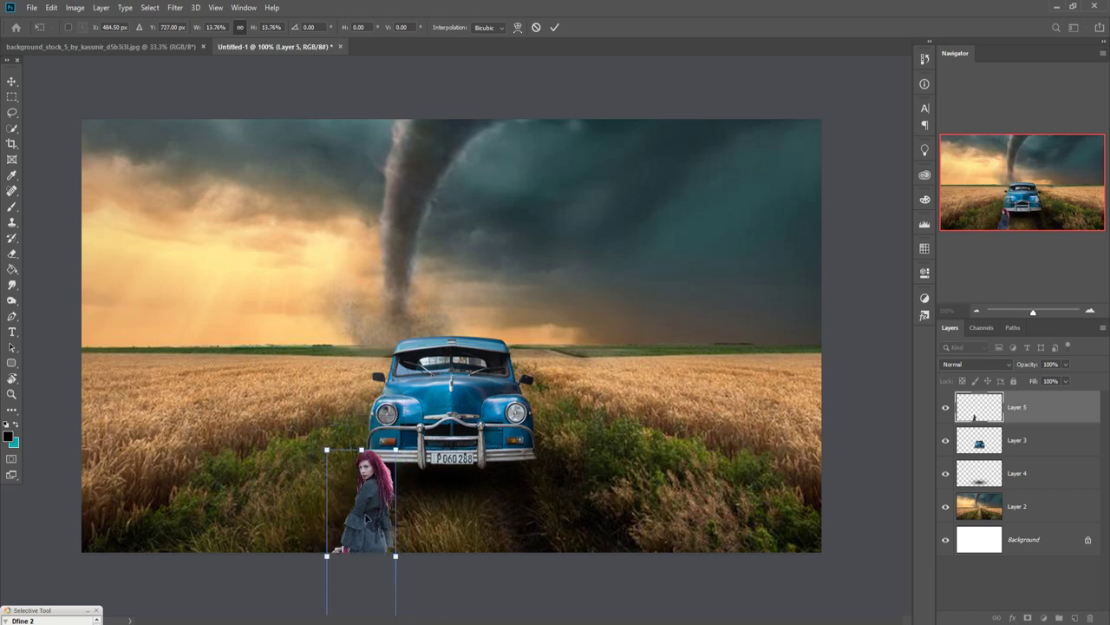
{"action": "mouse_move", "coordinate": [365, 518]}
{"action": "left_mouse_down"}
{"action": "mouse_move", "coordinate": [307, 324]}
{"action": "mouse_move", "coordinate": [314, 353]}
{"action": "left_mouse_up"}
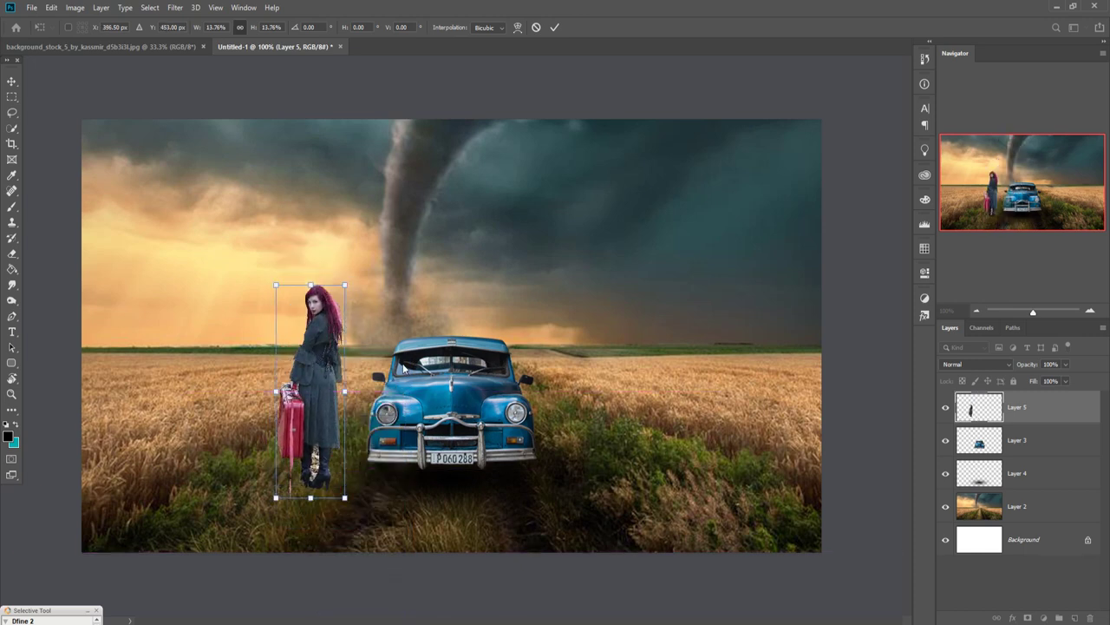
{"action": "mouse_move", "coordinate": [311, 421]}
{"action": "left_mouse_down"}
{"action": "mouse_move", "coordinate": [317, 469]}
{"action": "mouse_move", "coordinate": [303, 464]}
{"action": "left_mouse_up"}
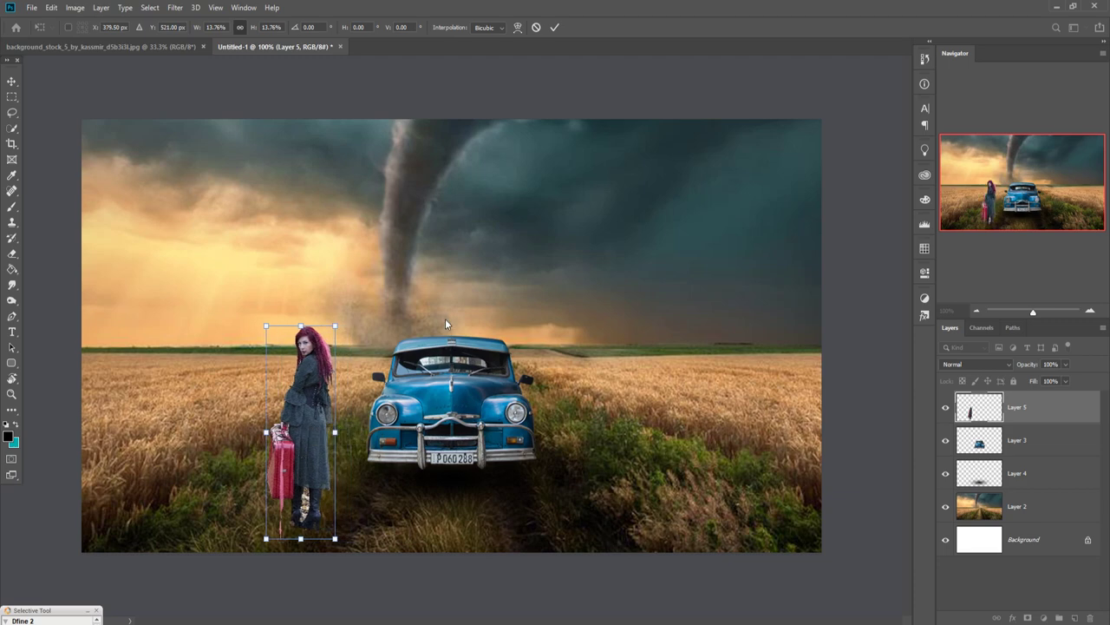
Step: Flip the woman horizontally, fine-tune her size to about 14%, and commit the transform
{"action": "left_click", "coordinate": [52, 8]}
{"action": "mouse_move", "coordinate": [69, 283]}
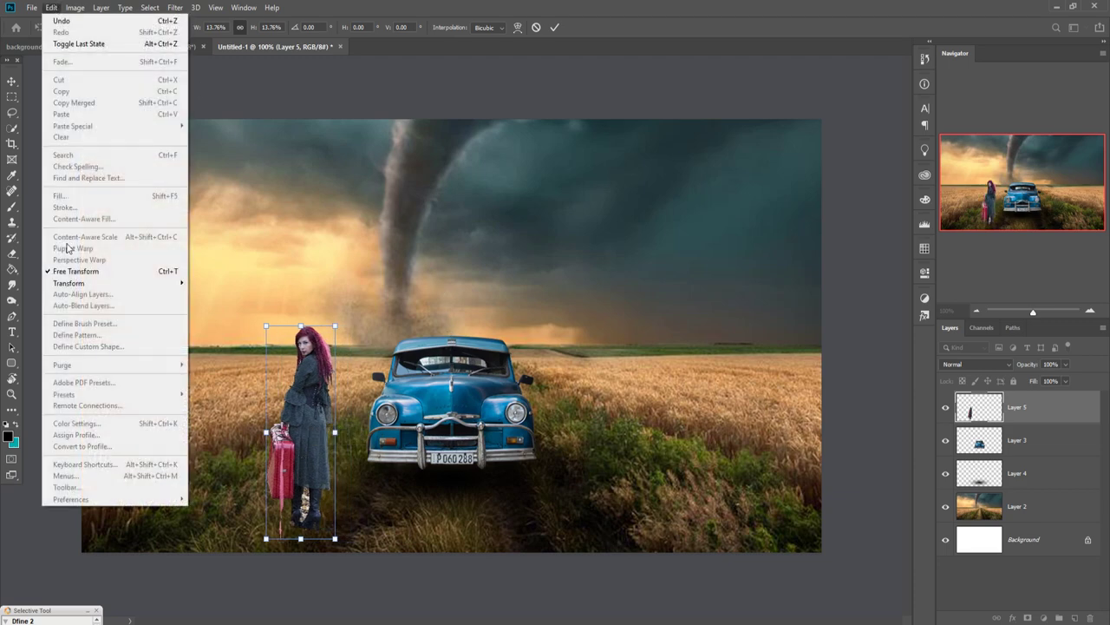
{"action": "left_click", "coordinate": [218, 417]}
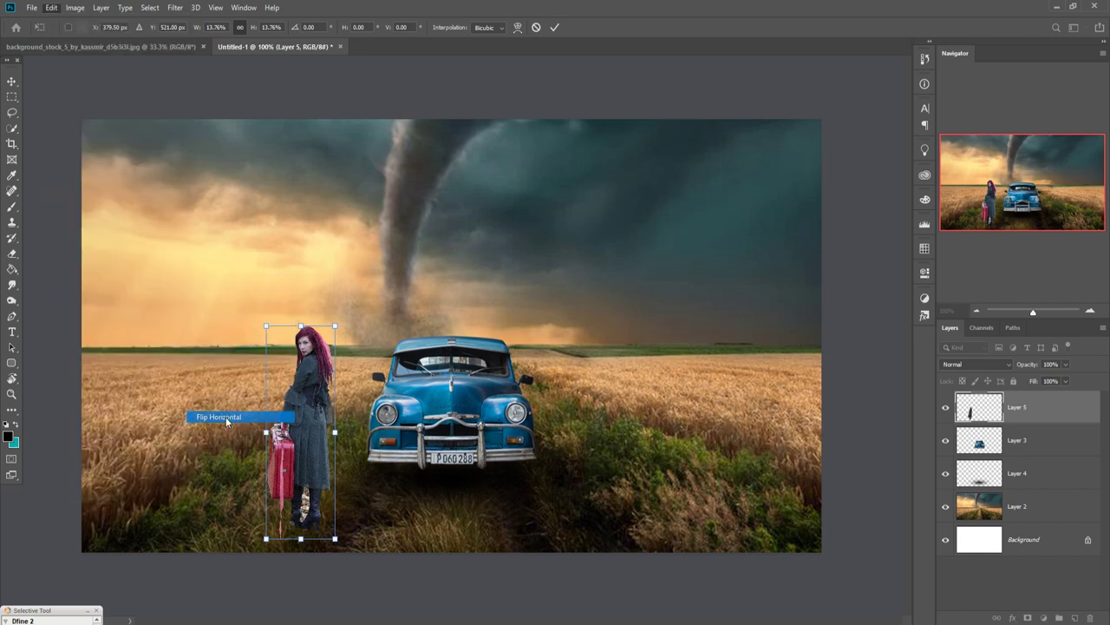
{"action": "left_click_drag", "start_coordinate": [304, 431], "coordinate": [309, 433]}
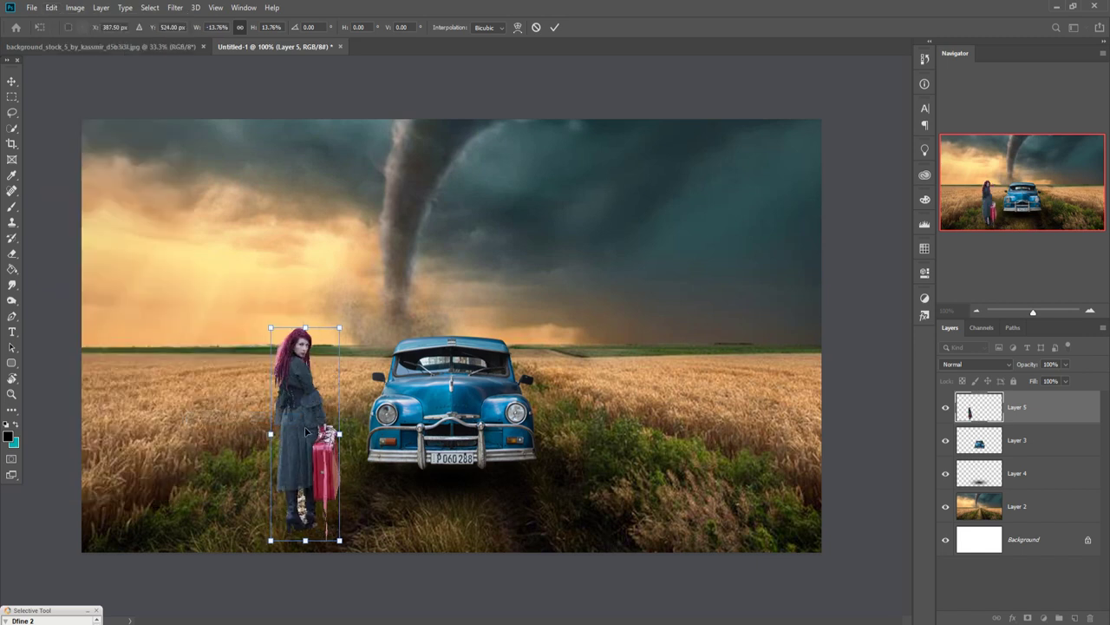
{"action": "left_click_drag", "start_coordinate": [311, 330], "coordinate": [312, 317]}
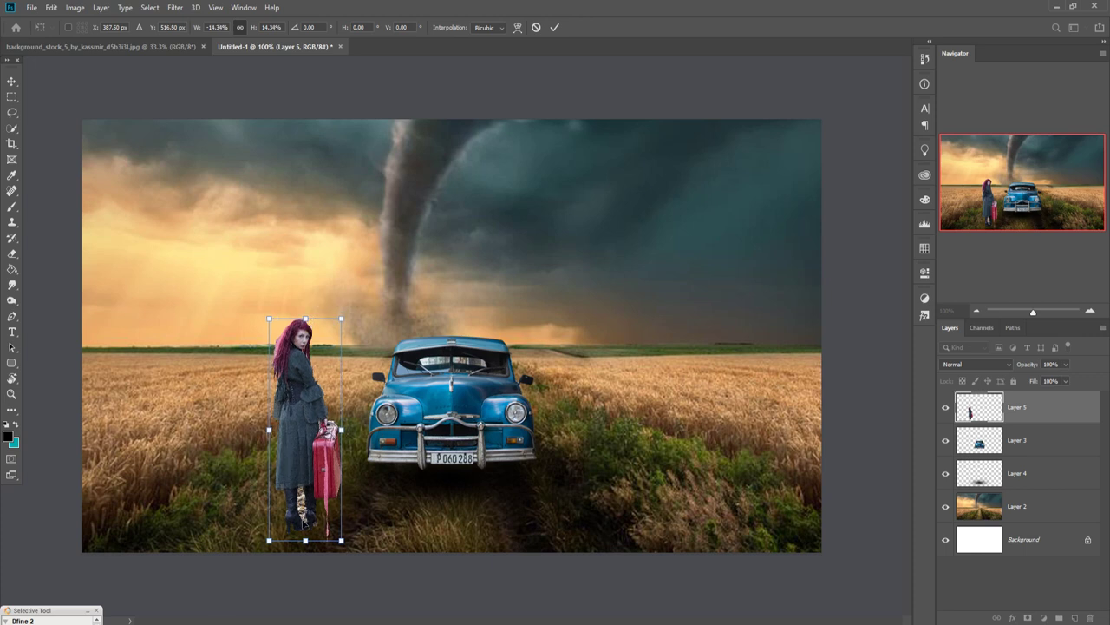
{"action": "mouse_move", "coordinate": [305, 540]}
{"action": "left_mouse_down"}
{"action": "mouse_move", "coordinate": [316, 525]}
{"action": "mouse_move", "coordinate": [272, 522]}
{"action": "left_mouse_up"}
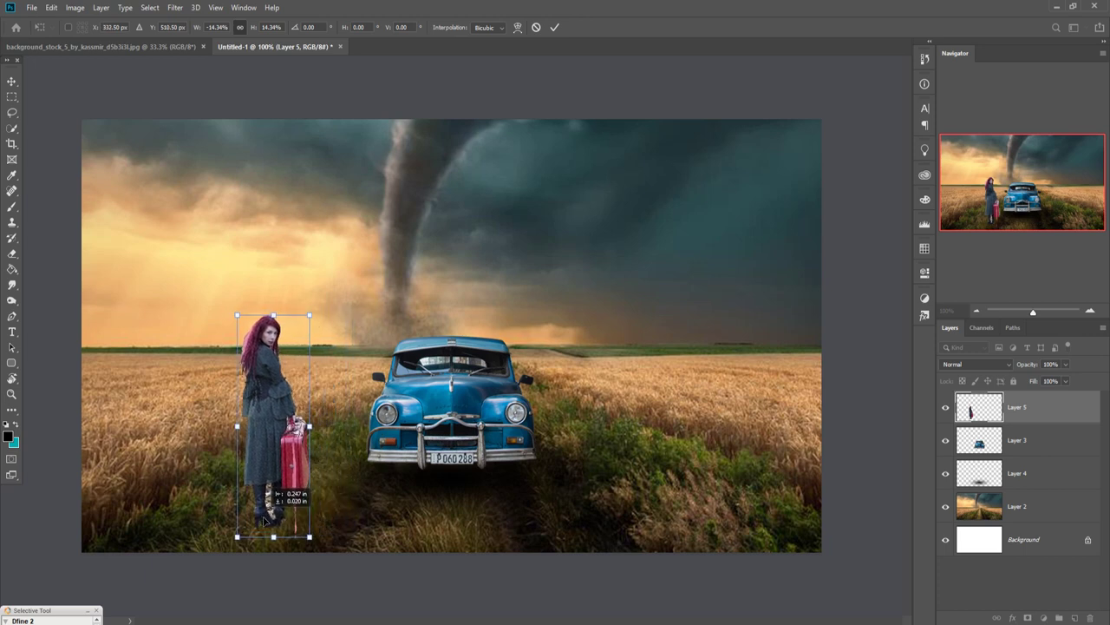
{"action": "left_click", "coordinate": [555, 27]}
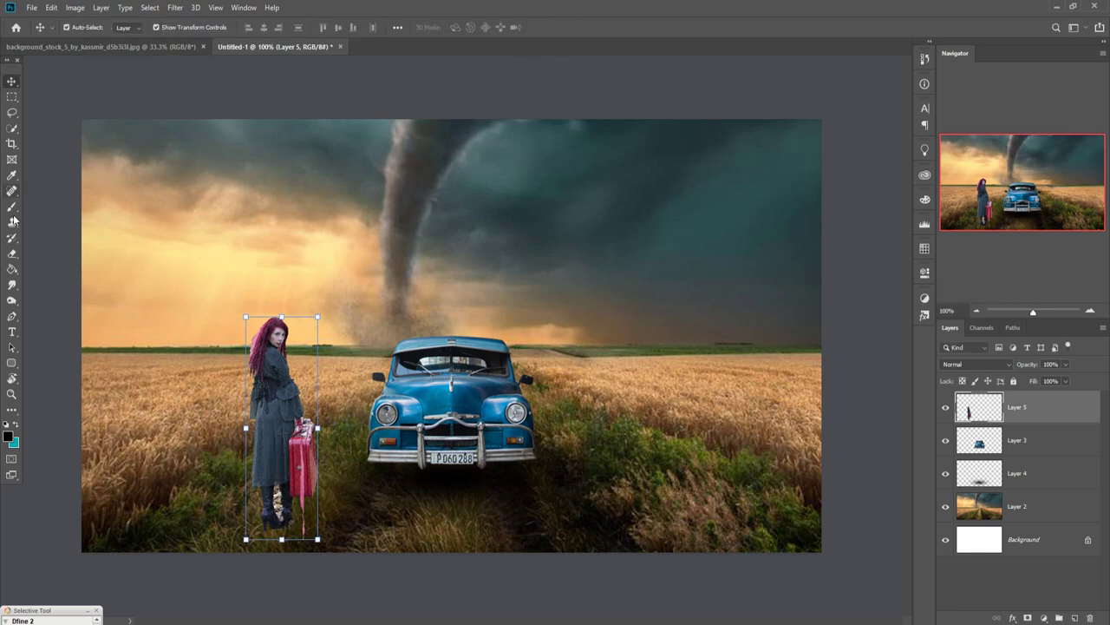
Step: Zoom to 200% on the woman's boots and the car front with the Lasso tool, then deselect everything
{"action": "left_click", "coordinate": [12, 111]}
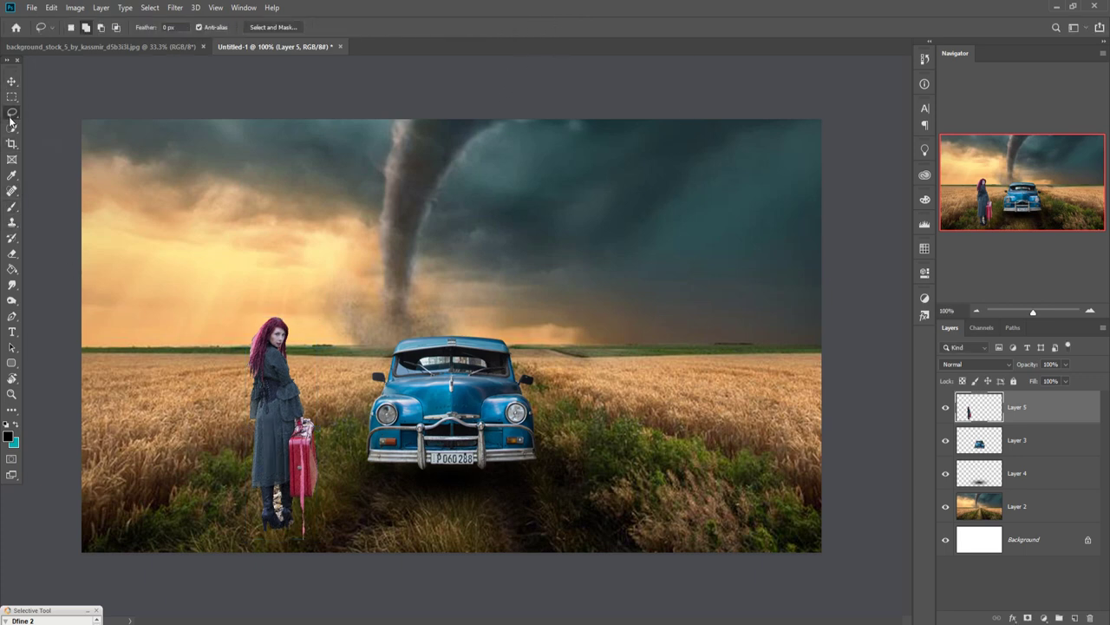
{"action": "key", "text": "ctrl+plus"}
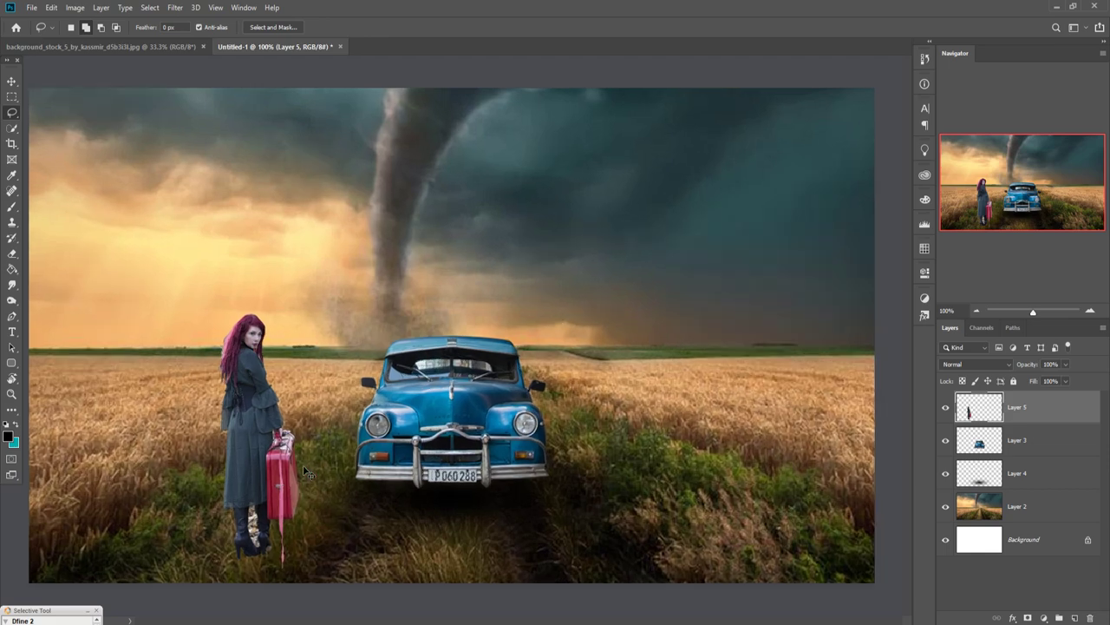
{"action": "left_click_drag", "start_coordinate": [344, 518], "coordinate": [597, 267]}
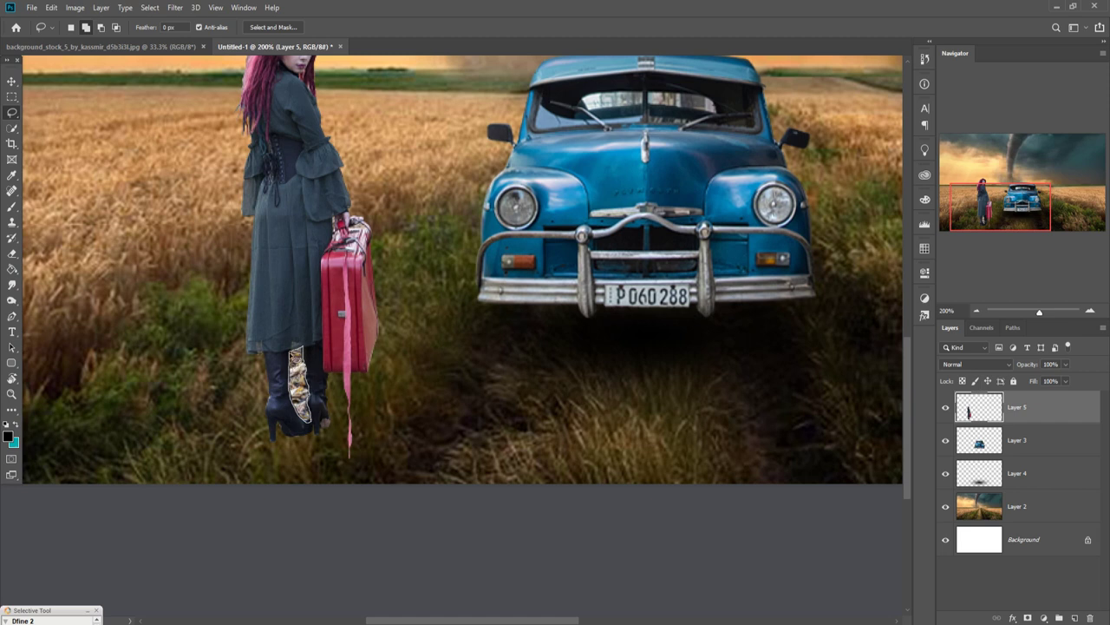
{"action": "right_click", "coordinate": [295, 363]}
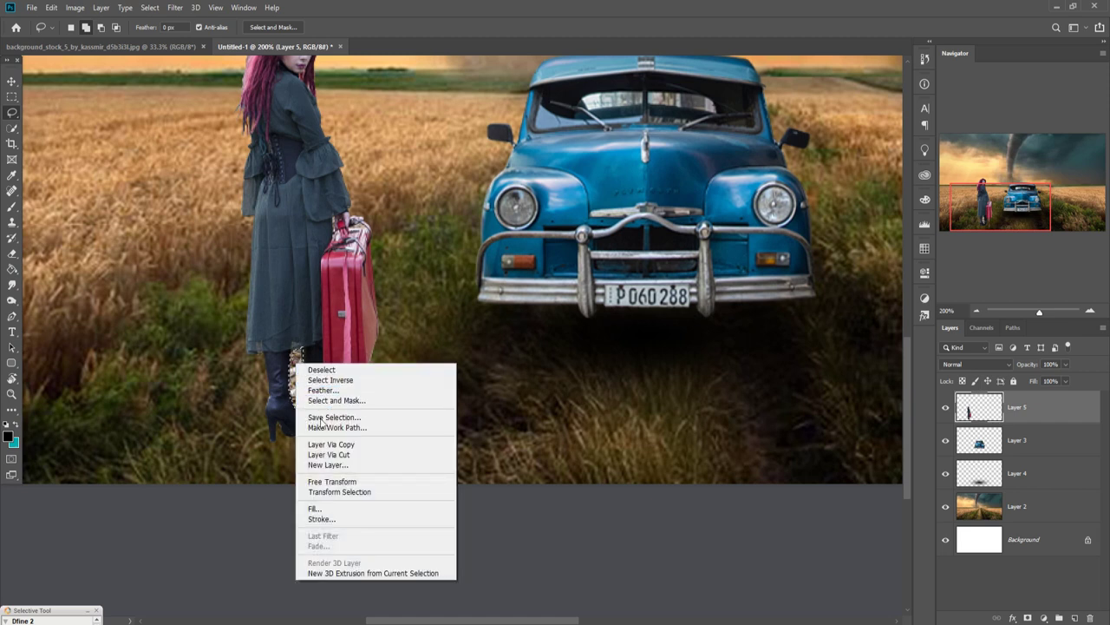
{"action": "left_click", "coordinate": [326, 320]}
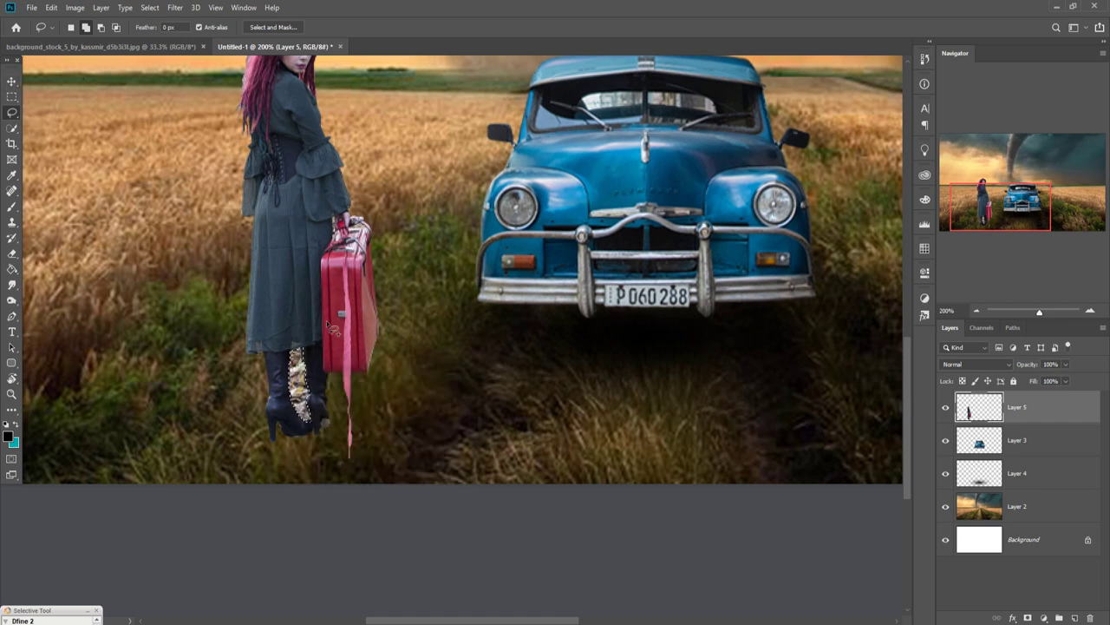
{"action": "left_click", "coordinate": [150, 8]}
{"action": "left_click", "coordinate": [161, 32]}
{"action": "left_click", "coordinate": [11, 84]}
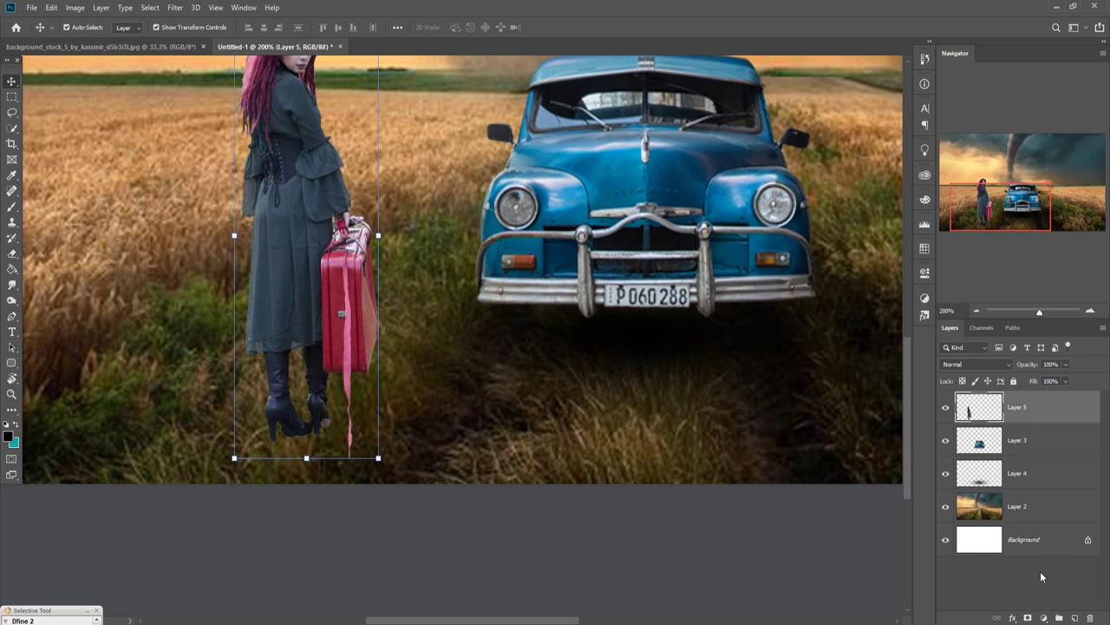
Step: Mask Layer 5 and paint out the stray shoes and dangling strap end with a size-70 brush
{"action": "left_click", "coordinate": [1031, 617]}
{"action": "left_click", "coordinate": [12, 206]}
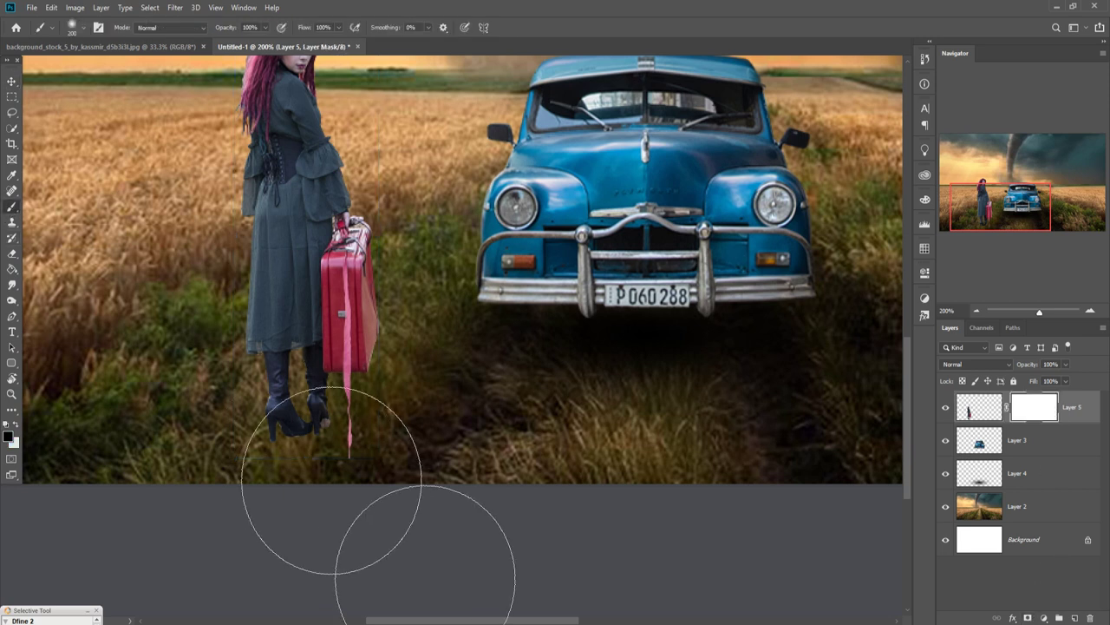
{"action": "key", "text": "bracketleft"}
{"action": "key", "text": "bracketleft"}
{"action": "key", "text": "bracketleft"}
{"action": "key", "text": "bracketleft"}
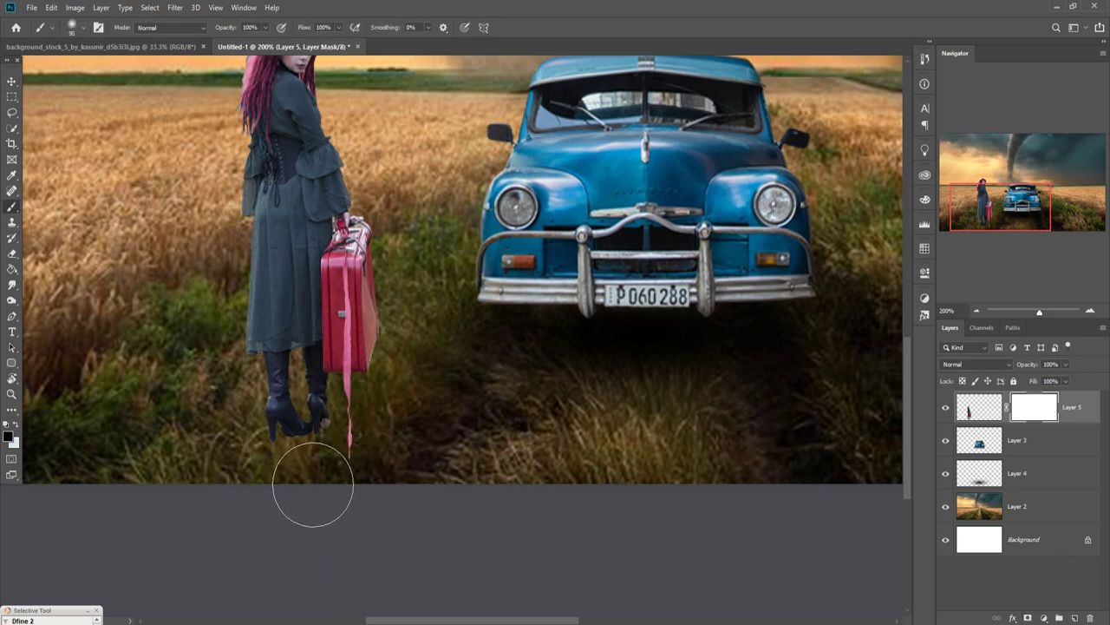
{"action": "key", "text": "bracketleft"}
{"action": "key", "text": "bracketleft"}
{"action": "key", "text": "bracketleft"}
{"action": "left_click_drag", "start_coordinate": [295, 429], "coordinate": [315, 471]}
{"action": "mouse_move", "coordinate": [278, 421]}
{"action": "left_mouse_down"}
{"action": "mouse_move", "coordinate": [298, 463]}
{"action": "mouse_move", "coordinate": [340, 449]}
{"action": "mouse_move", "coordinate": [293, 441]}
{"action": "left_mouse_up"}
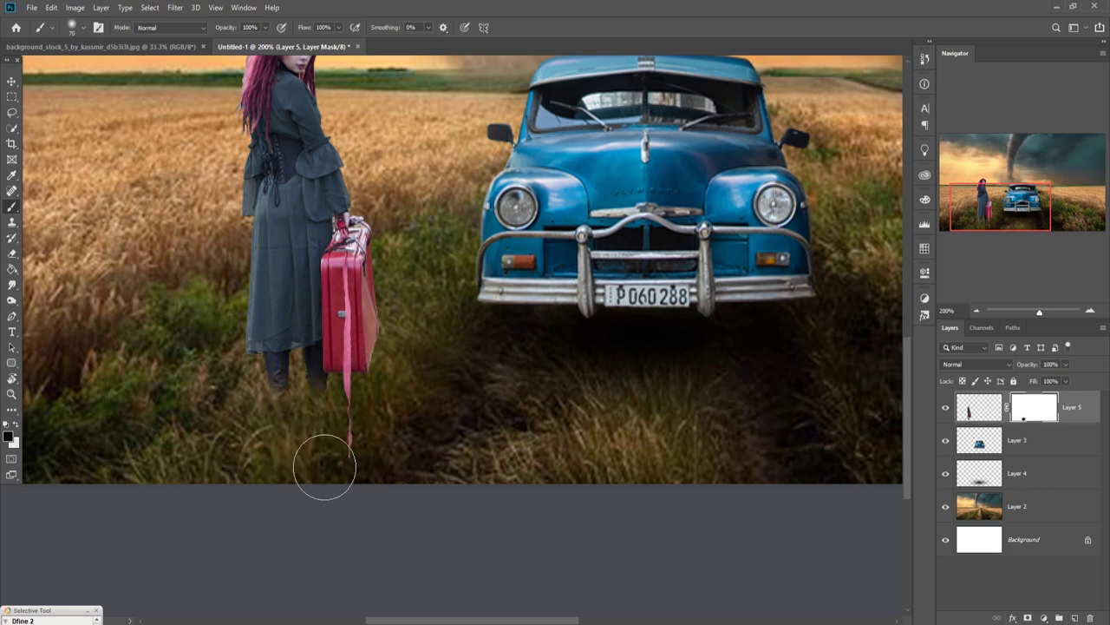
{"action": "left_click_drag", "start_coordinate": [342, 455], "coordinate": [369, 482]}
{"action": "left_click", "coordinate": [11, 80]}
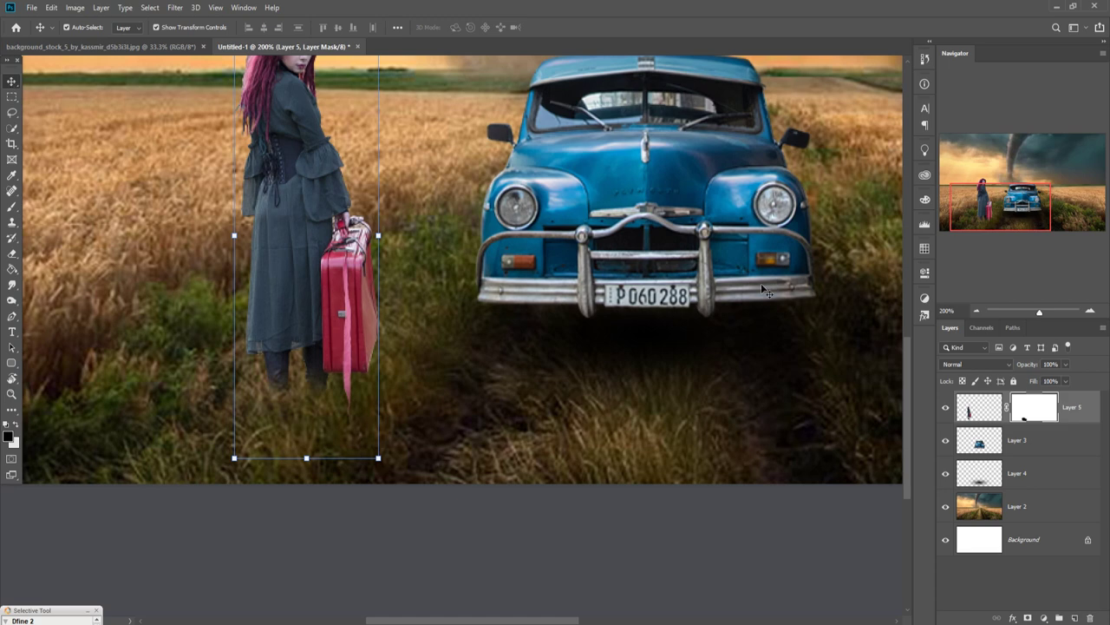
Step: Nudge the woman right, then enlarge the car and its shadow to about 103% and raise them
{"action": "key", "text": "ctrl+minus"}
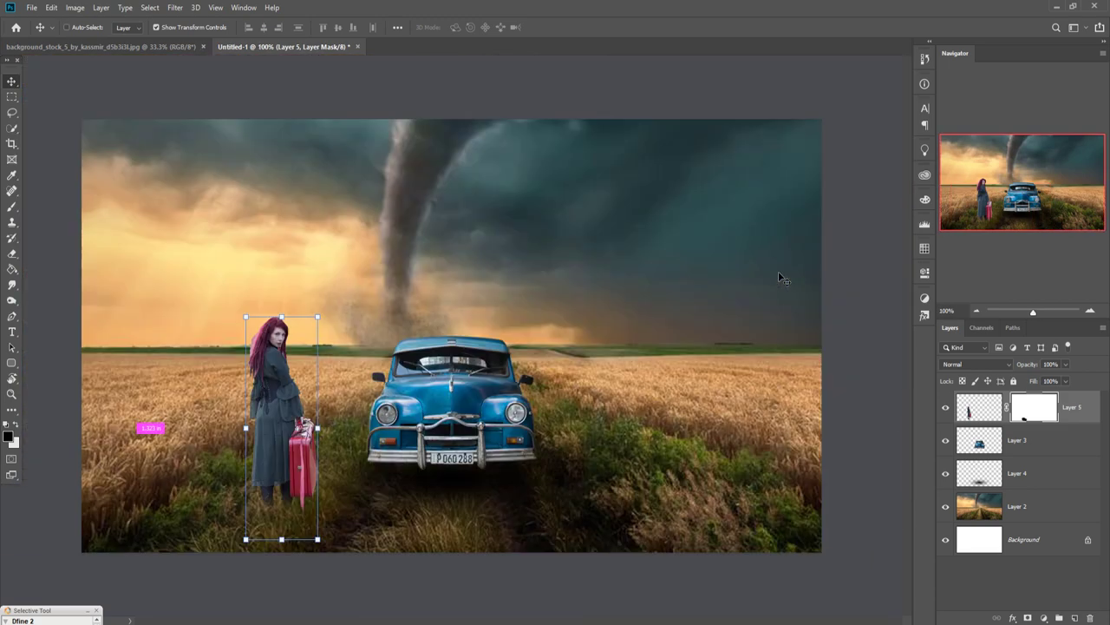
{"action": "left_click_drag", "start_coordinate": [298, 391], "coordinate": [304, 417]}
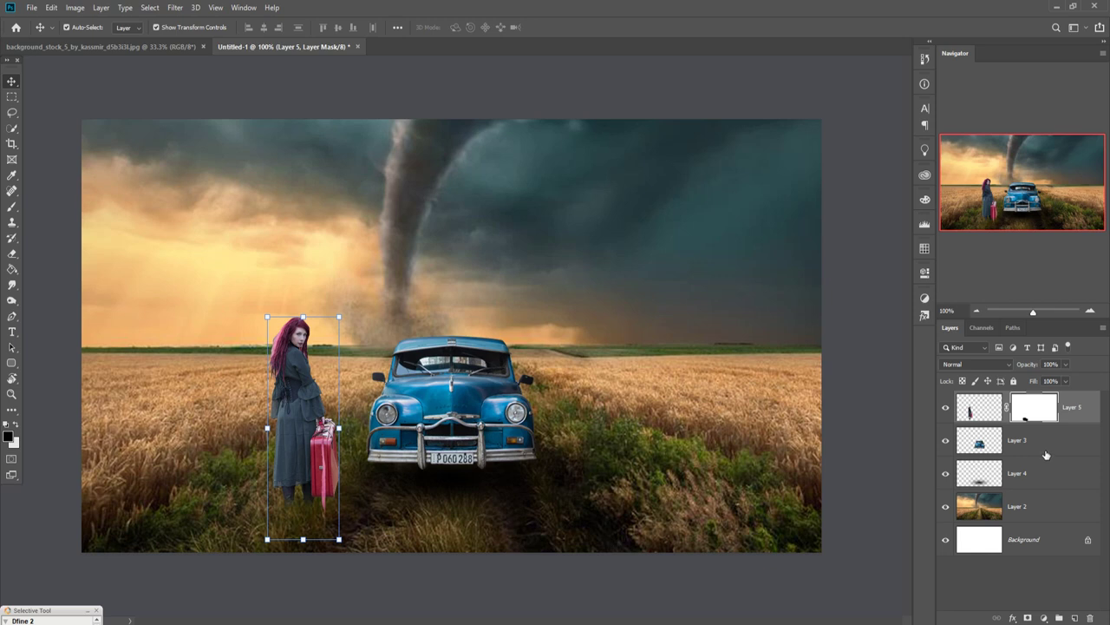
{"action": "left_click", "coordinate": [1046, 448]}
{"action": "left_click", "coordinate": [1046, 482], "text": "ctrl"}
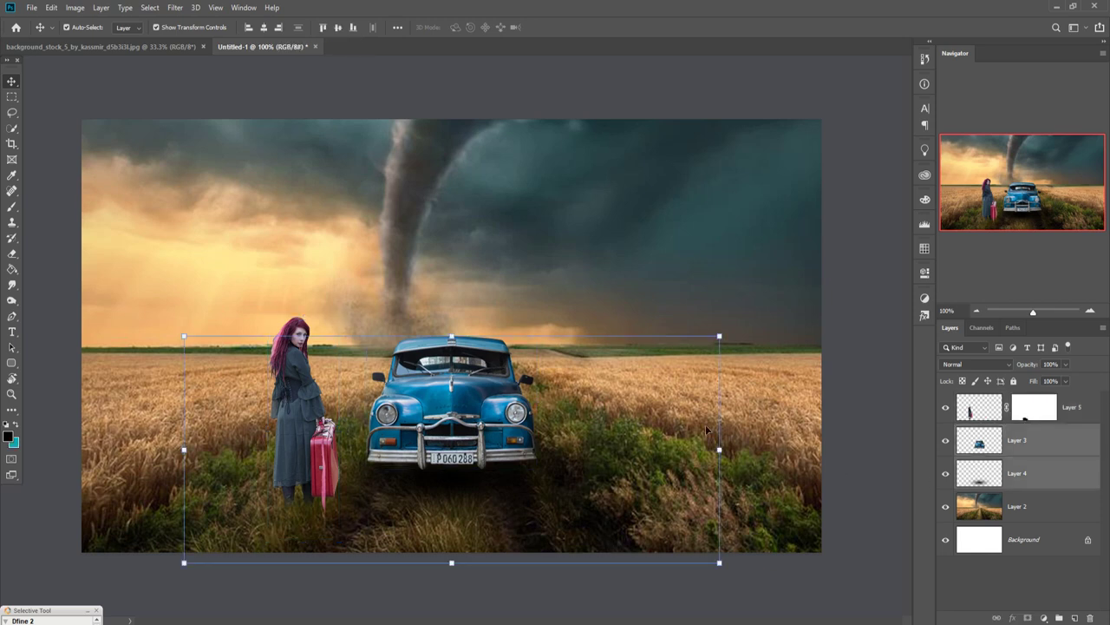
{"action": "key", "text": "ctrl+t"}
{"action": "left_click_drag", "start_coordinate": [451, 336], "coordinate": [452, 329]}
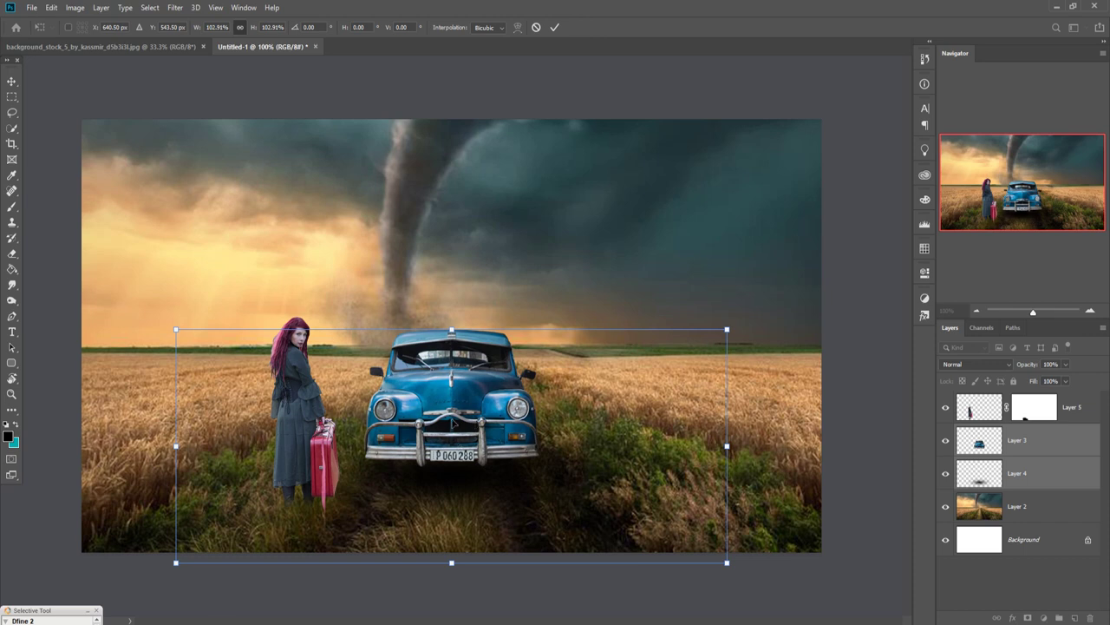
{"action": "left_click_drag", "start_coordinate": [452, 421], "coordinate": [461, 413]}
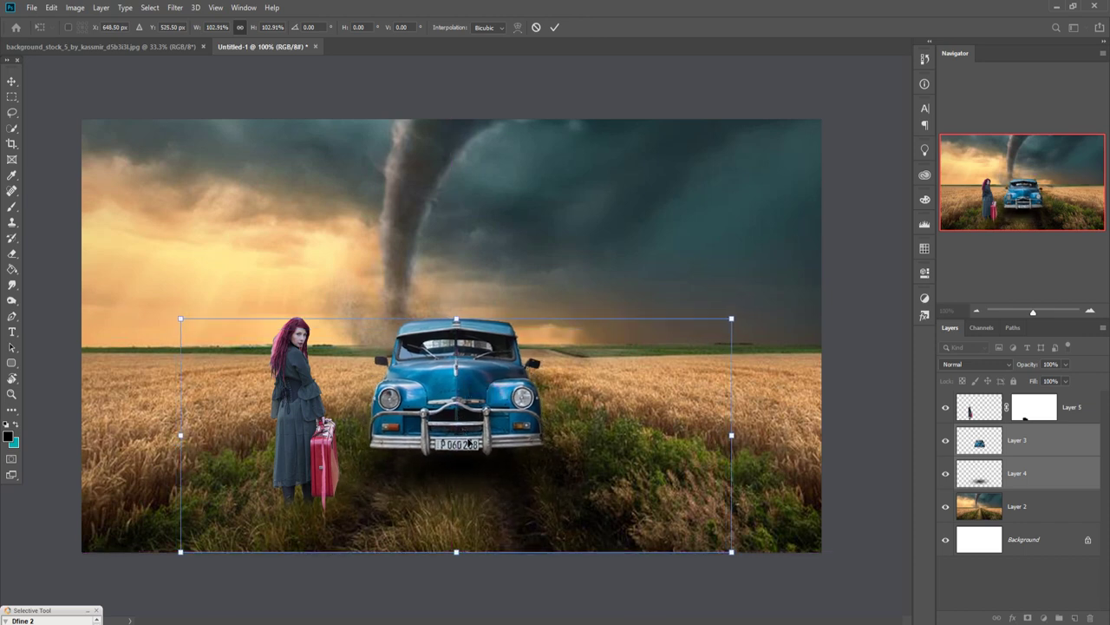
{"action": "left_click", "coordinate": [554, 28]}
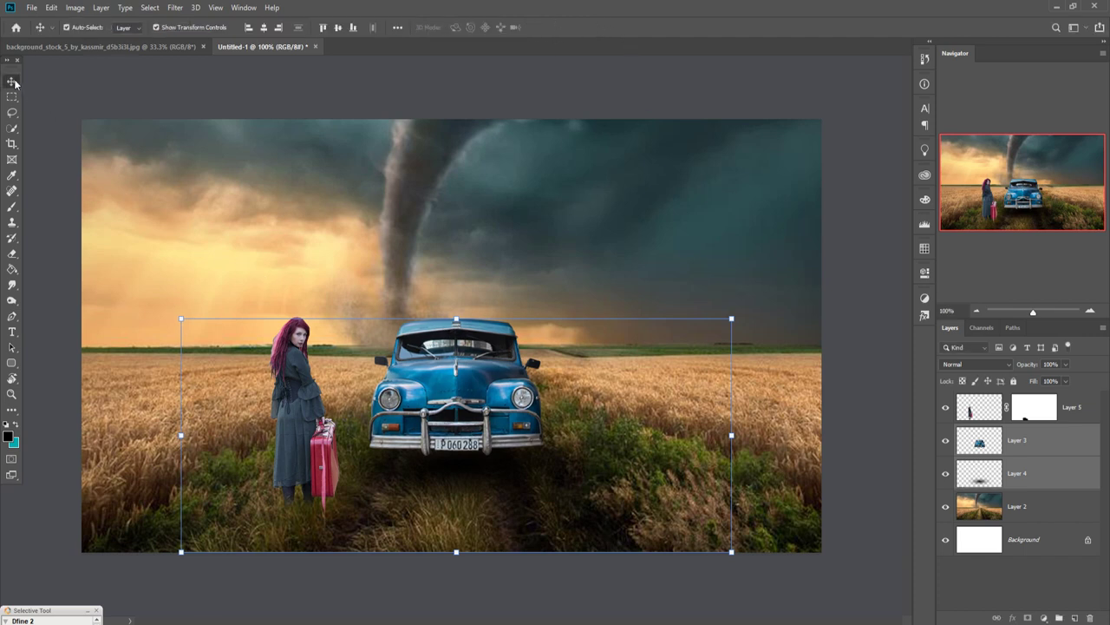
Step: Boost the woman layer's saturation to +13 with the Camera Raw Filter
{"action": "left_click", "coordinate": [308, 438]}
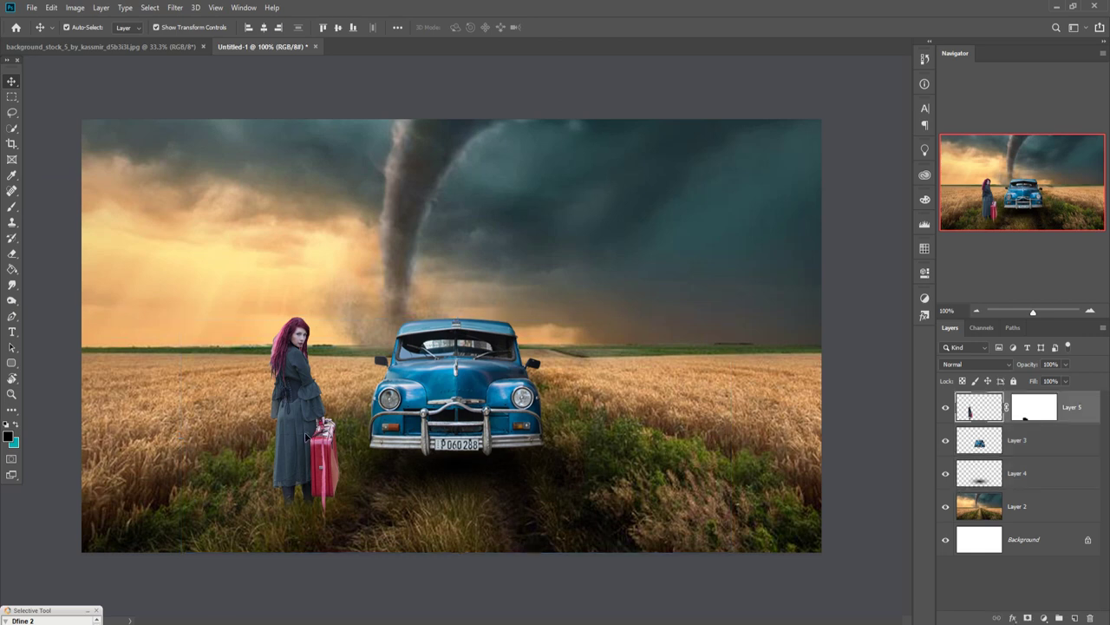
{"action": "left_click", "coordinate": [175, 8]}
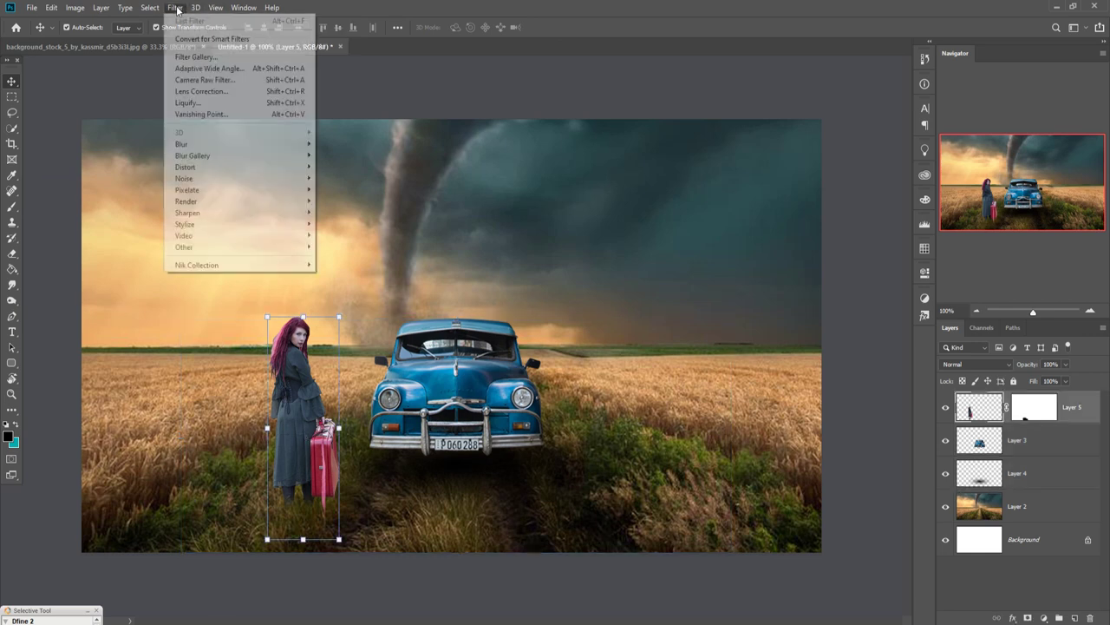
{"action": "left_click", "coordinate": [195, 77]}
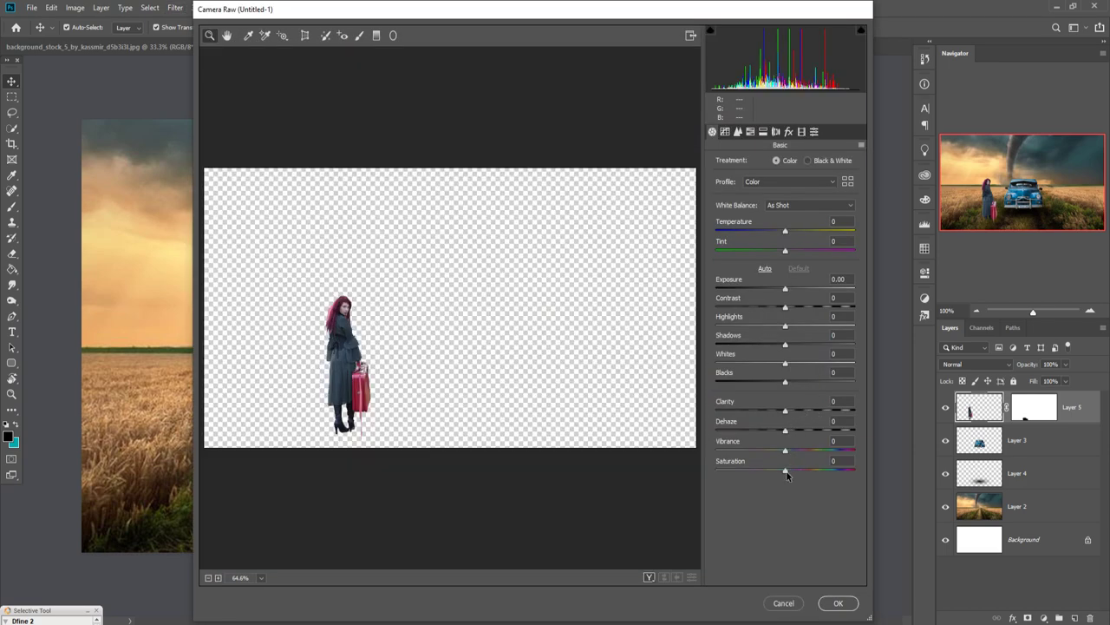
{"action": "left_click_drag", "start_coordinate": [786, 469], "coordinate": [794, 470]}
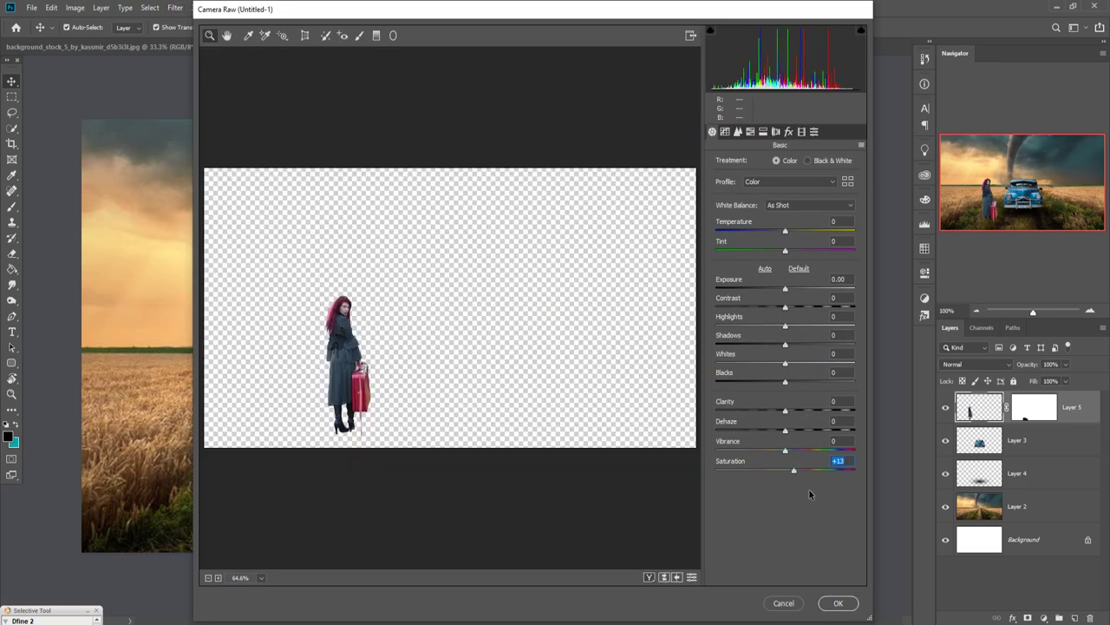
{"action": "left_click", "coordinate": [838, 602]}
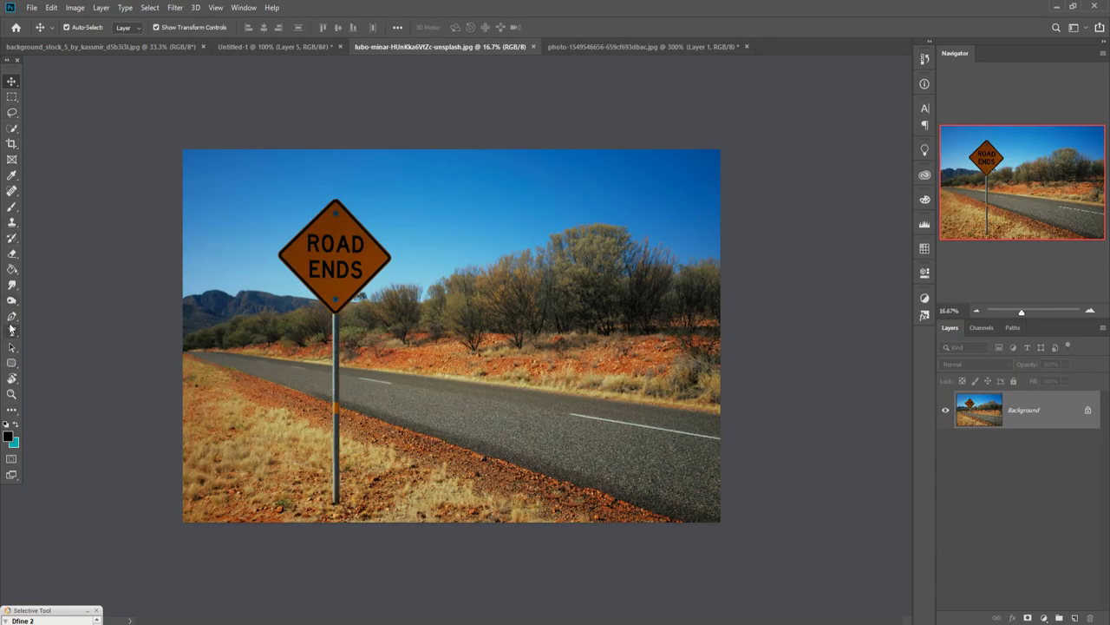
Step: Zoom in and start a Pen path from the pole's base up to the sign's left corner
{"action": "left_click", "coordinate": [12, 317]}
{"action": "key", "text": "ctrl+plus"}
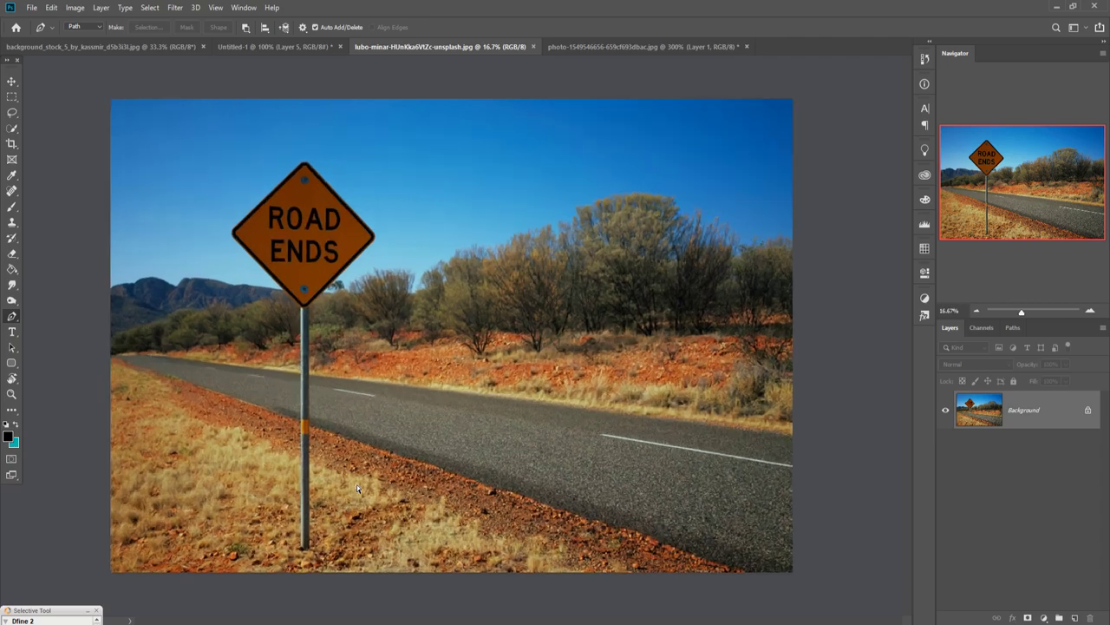
{"action": "key", "text": "ctrl+plus"}
{"action": "key", "text": "ctrl+plus"}
{"action": "left_click_drag", "start_coordinate": [279, 510], "coordinate": [662, 200]}
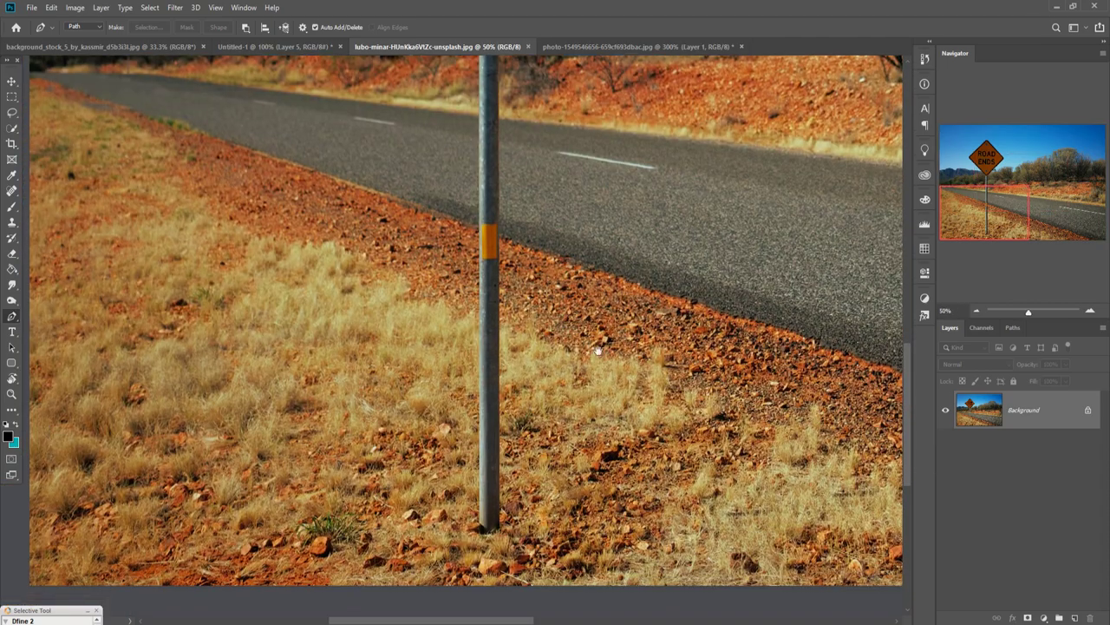
{"action": "left_click", "coordinate": [480, 531]}
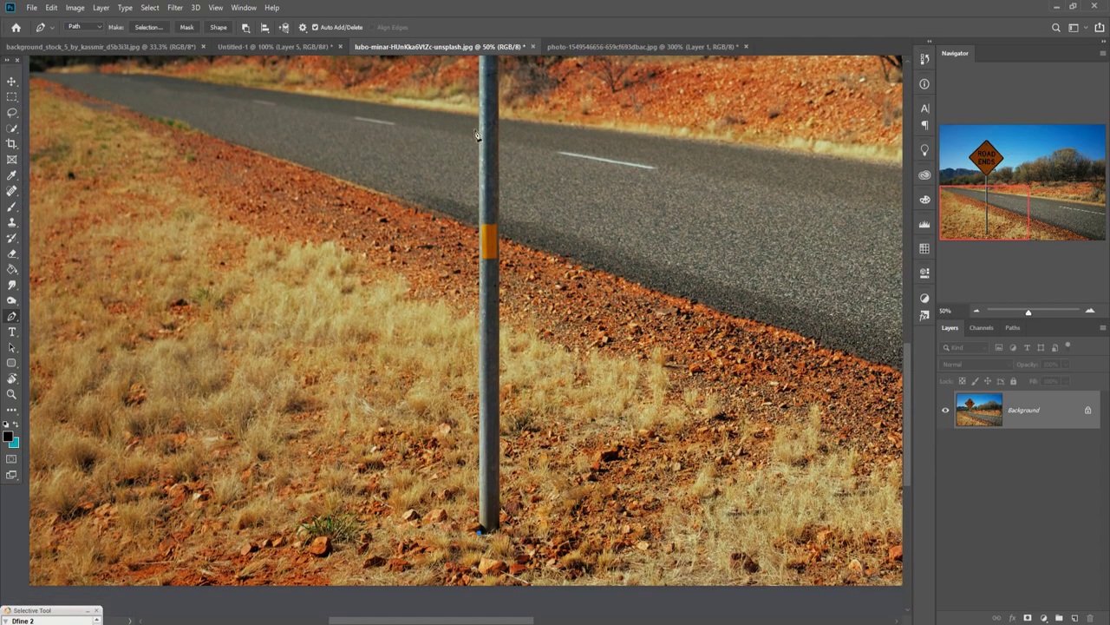
{"action": "left_click", "coordinate": [480, 73]}
{"action": "left_click_drag", "start_coordinate": [486, 78], "coordinate": [484, 425]}
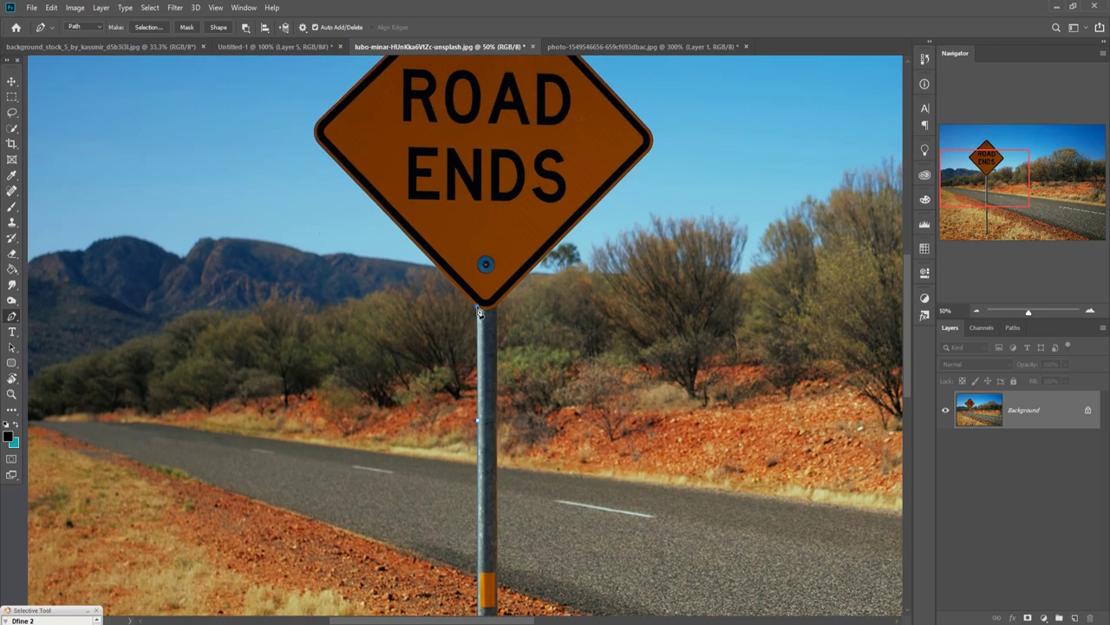
{"action": "left_click", "coordinate": [477, 307]}
{"action": "left_click", "coordinate": [321, 151]}
{"action": "left_click", "coordinate": [318, 132]}
Step: Continue the path around the sign's top and right corners and down the pole to close it
{"action": "left_click_drag", "start_coordinate": [359, 112], "coordinate": [382, 276]}
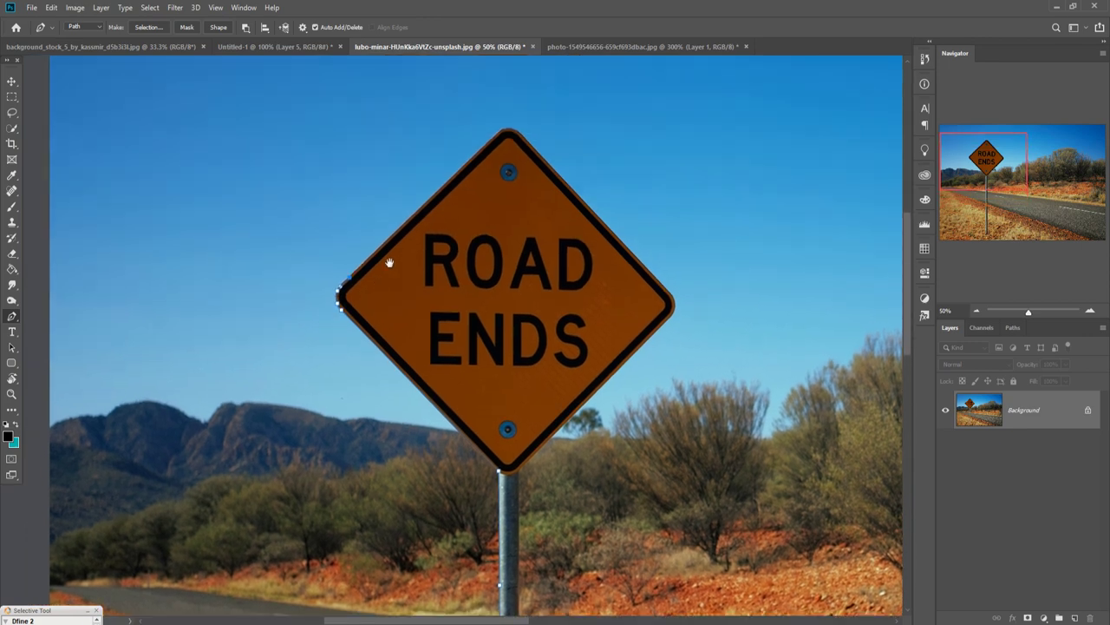
{"action": "left_click", "coordinate": [500, 137]}
{"action": "left_click", "coordinate": [528, 143]}
{"action": "left_click", "coordinate": [668, 294]}
{"action": "left_click", "coordinate": [665, 321]}
{"action": "left_click", "coordinate": [513, 471]}
{"action": "scroll", "coordinate": [517, 534], "scroll_direction": "down", "scroll_amount": 5}
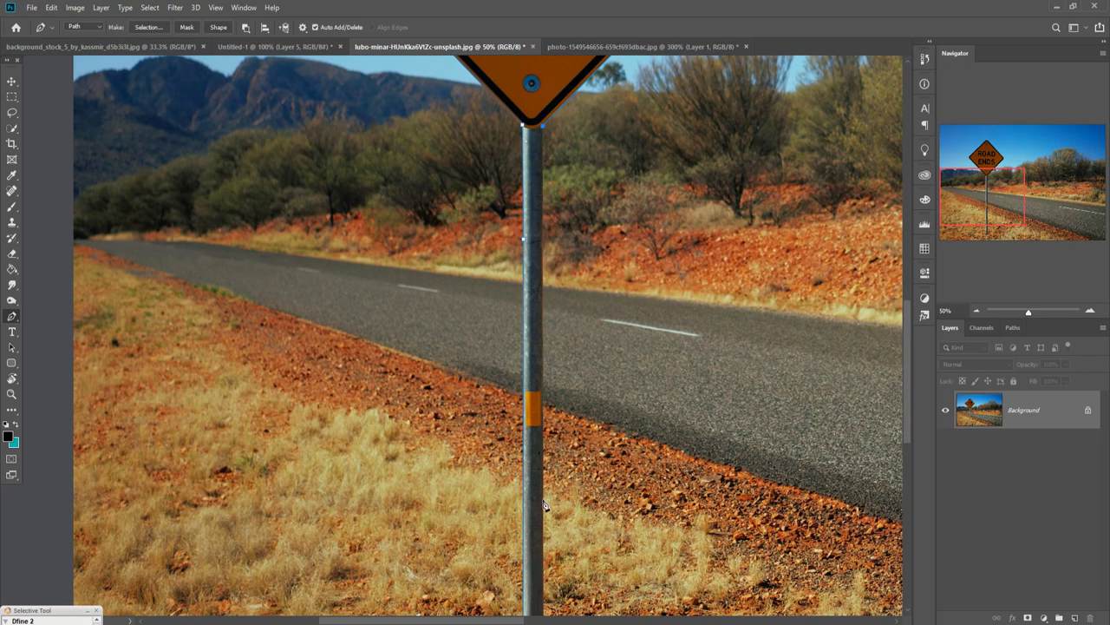
{"action": "left_click", "coordinate": [542, 501]}
{"action": "scroll", "coordinate": [548, 505], "scroll_direction": "down", "scroll_amount": 5}
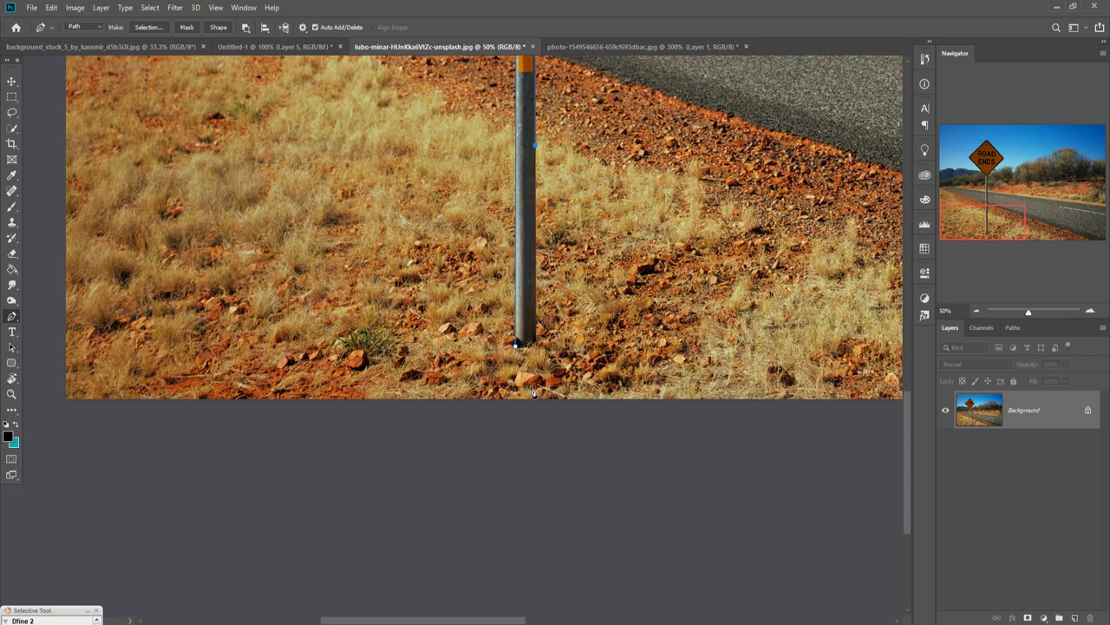
{"action": "left_click", "coordinate": [537, 348]}
{"action": "left_click", "coordinate": [515, 345]}
{"action": "key", "text": "ctrl+0"}
Step: Turn the sign path into a selection isolating the sign and drag it into the tornado composite
{"action": "right_click", "coordinate": [298, 214]}
{"action": "left_click", "coordinate": [328, 265]}
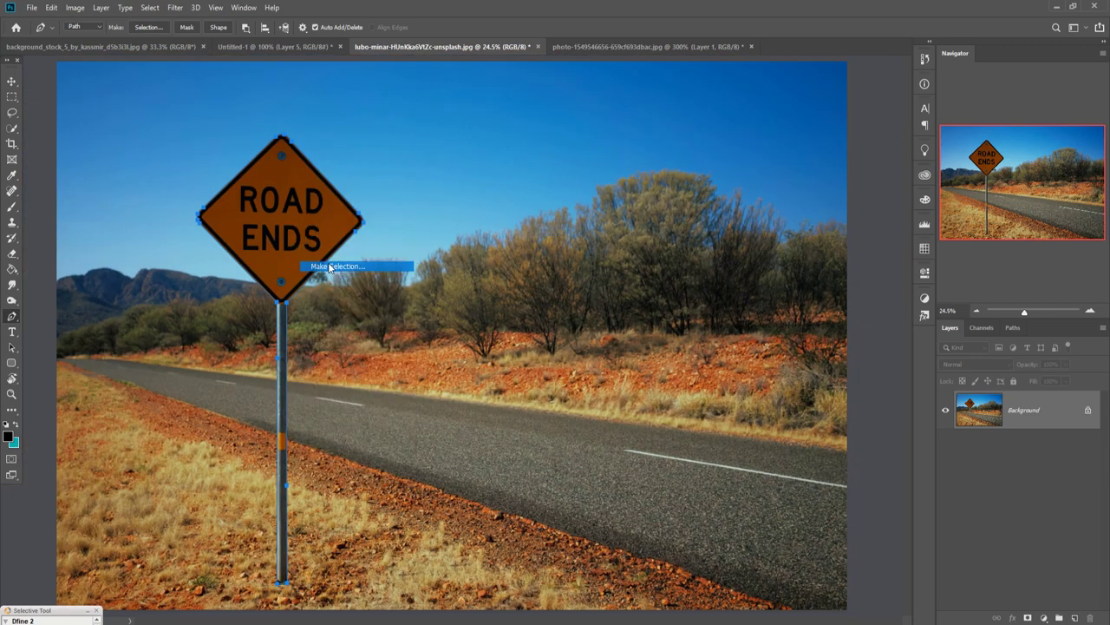
{"action": "left_click", "coordinate": [612, 186]}
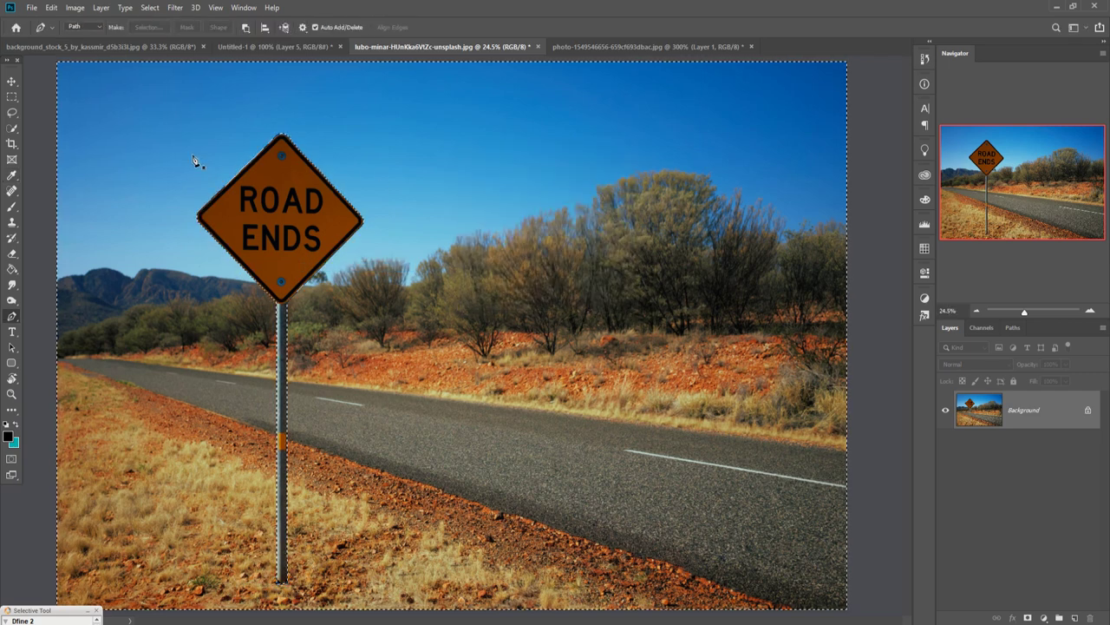
{"action": "left_click", "coordinate": [150, 7]}
{"action": "left_click", "coordinate": [162, 54]}
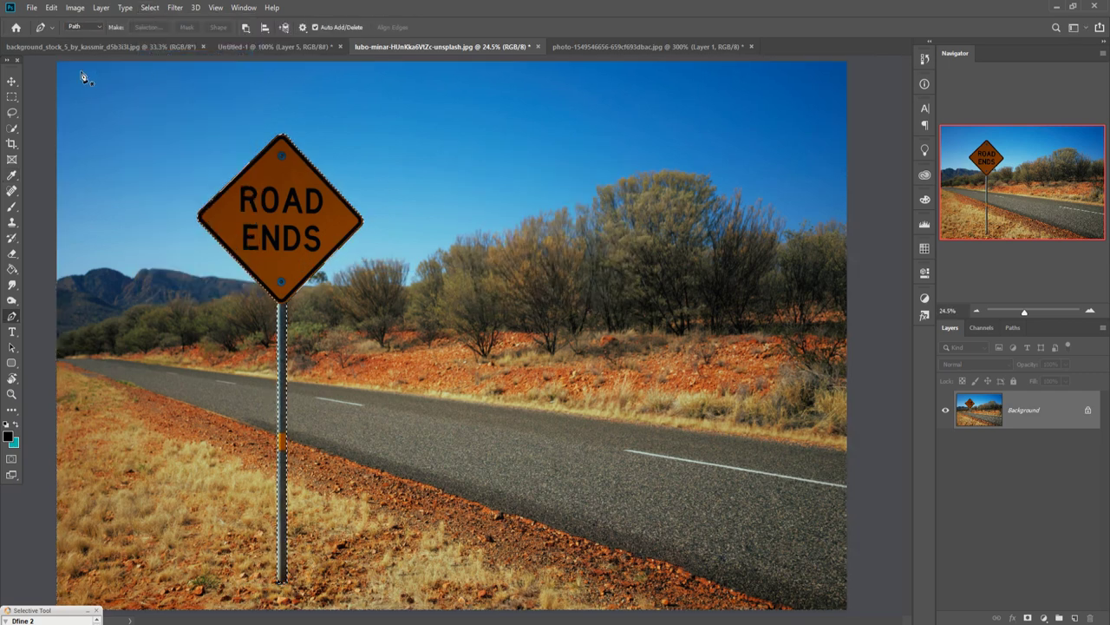
{"action": "left_click", "coordinate": [11, 80]}
{"action": "mouse_move", "coordinate": [404, 46]}
{"action": "left_mouse_down"}
{"action": "mouse_move", "coordinate": [412, 79]}
{"action": "mouse_move", "coordinate": [358, 79]}
{"action": "left_mouse_up"}
{"action": "left_click_drag", "start_coordinate": [579, 221], "coordinate": [323, 216]}
Step: Shrink the ROAD ENDS sign to about 14% and plant it in the field right of the car
{"action": "left_click", "coordinate": [1104, 79]}
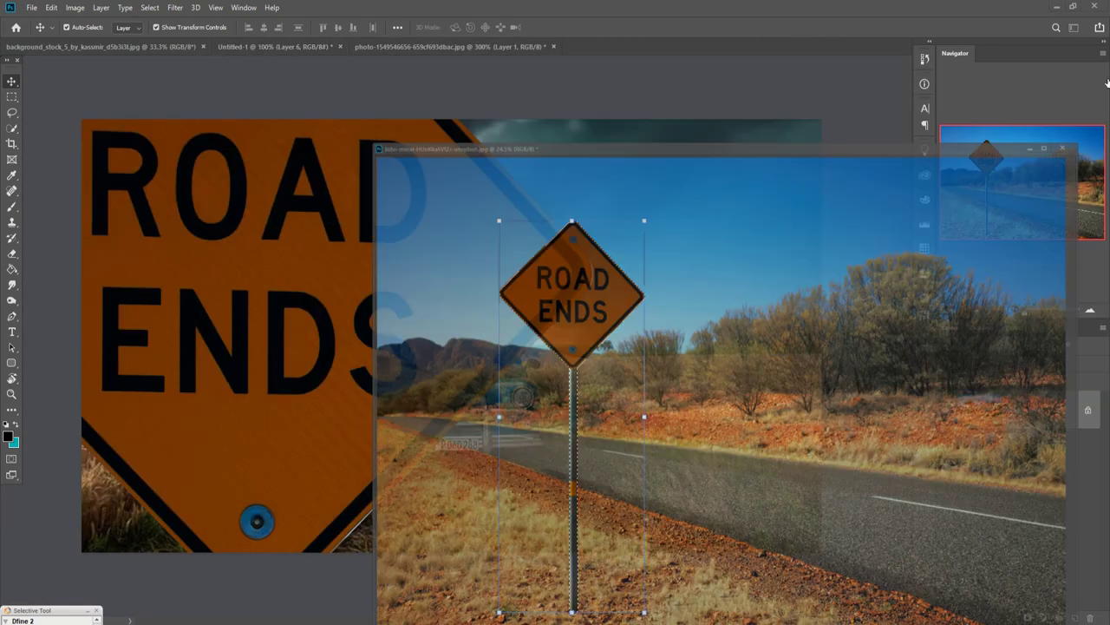
{"action": "key", "text": "ctrl+t"}
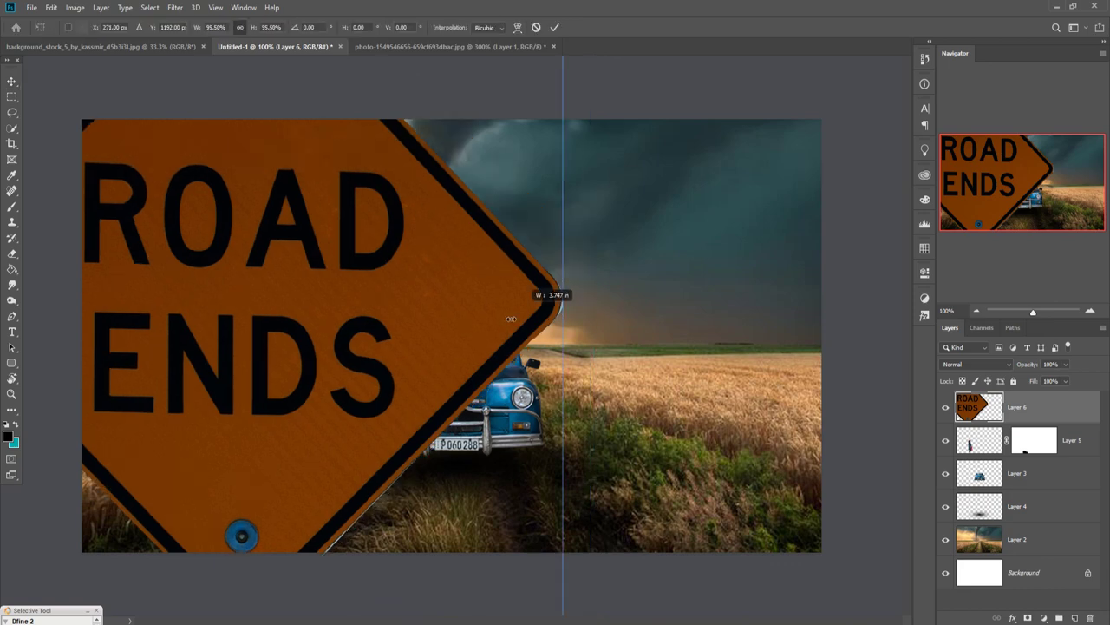
{"action": "mouse_move", "coordinate": [541, 303]}
{"action": "left_mouse_down"}
{"action": "mouse_move", "coordinate": [74, 396]}
{"action": "mouse_move", "coordinate": [611, 246]}
{"action": "mouse_move", "coordinate": [586, 177]}
{"action": "mouse_move", "coordinate": [564, 382]}
{"action": "mouse_move", "coordinate": [628, 125]}
{"action": "mouse_move", "coordinate": [624, 391]}
{"action": "left_mouse_up"}
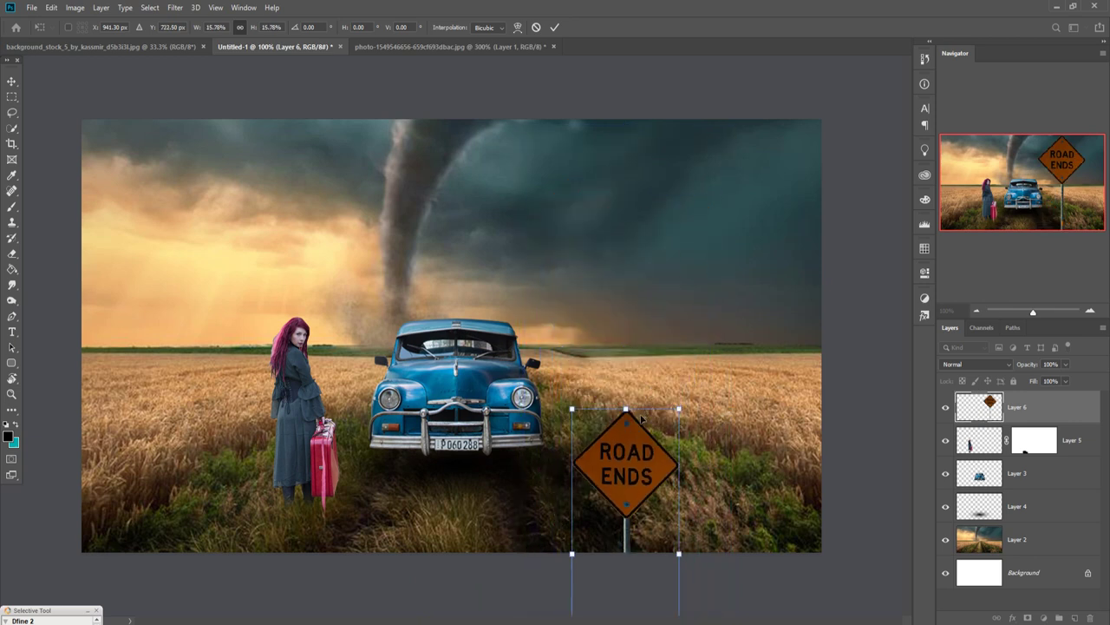
{"action": "mouse_move", "coordinate": [626, 338]}
{"action": "left_mouse_down"}
{"action": "mouse_move", "coordinate": [622, 245]}
{"action": "mouse_move", "coordinate": [621, 267]}
{"action": "left_mouse_up"}
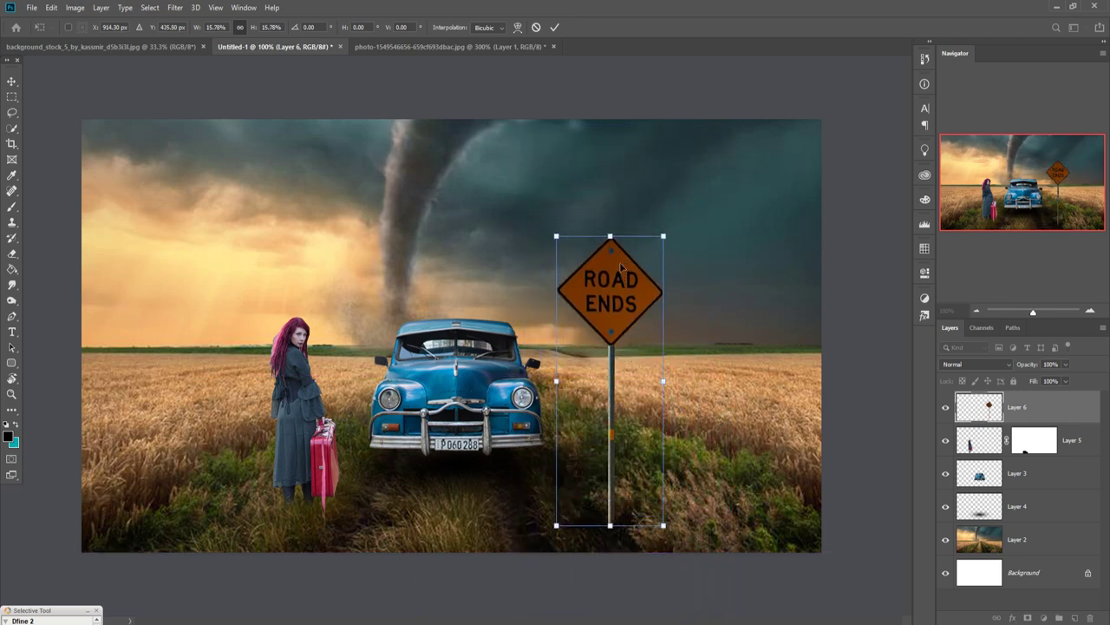
{"action": "mouse_move", "coordinate": [597, 314]}
{"action": "left_mouse_down"}
{"action": "mouse_move", "coordinate": [624, 318]}
{"action": "mouse_move", "coordinate": [626, 306]}
{"action": "left_mouse_up"}
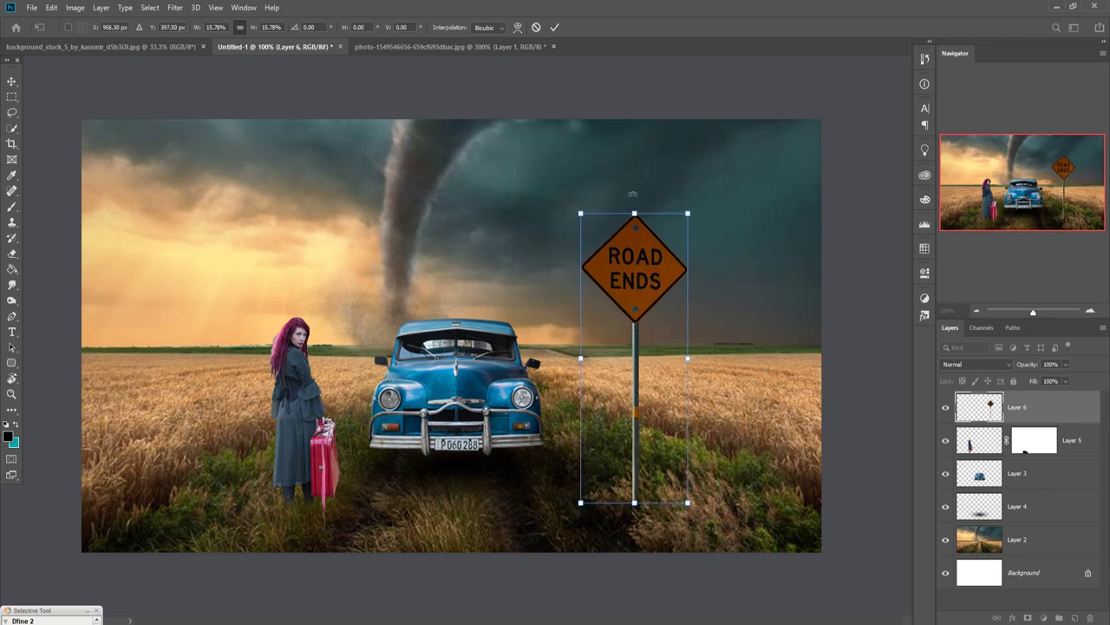
{"action": "left_click_drag", "start_coordinate": [642, 215], "coordinate": [641, 248]}
{"action": "left_click_drag", "start_coordinate": [640, 314], "coordinate": [640, 304]}
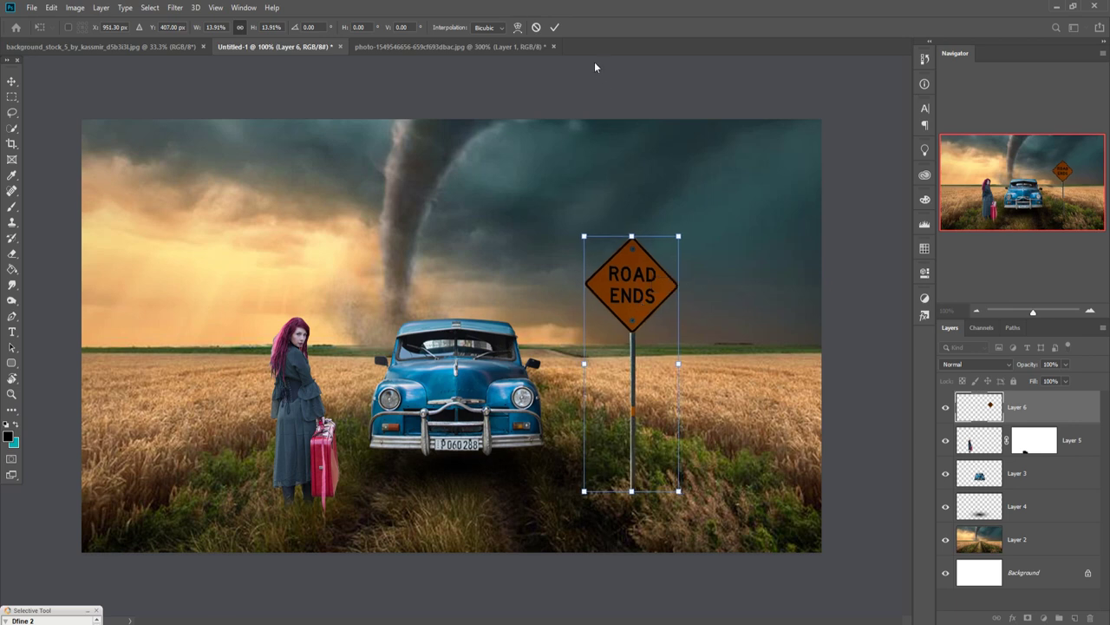
{"action": "left_click", "coordinate": [555, 27]}
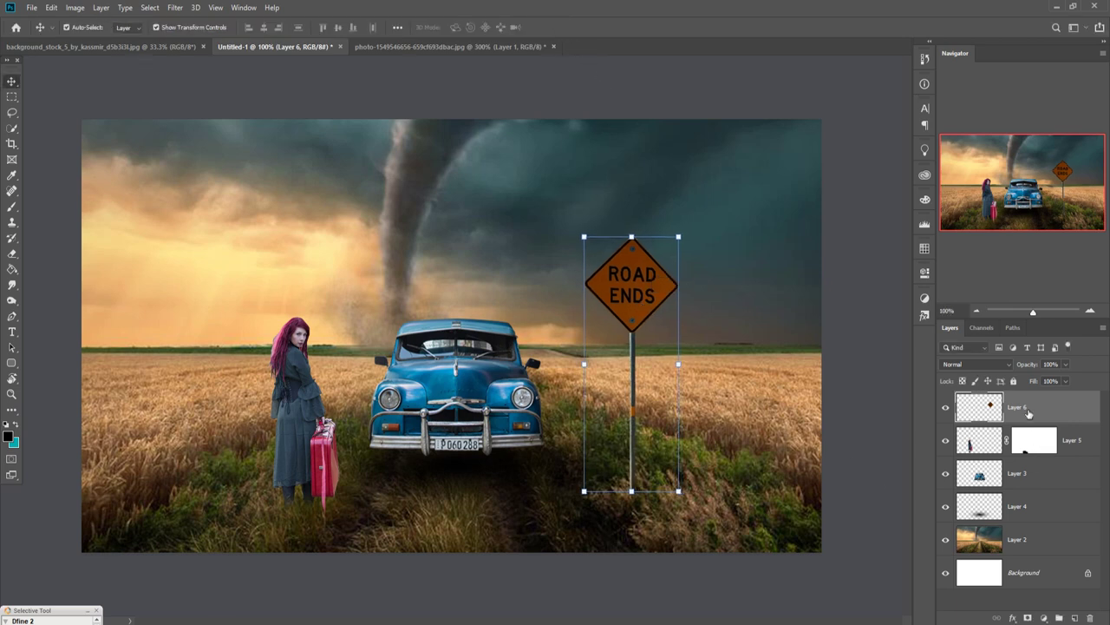
Step: Add a mask to the ROAD ENDS sign layer and paint out the pole's base
{"action": "left_click", "coordinate": [1028, 618]}
{"action": "left_click", "coordinate": [11, 207]}
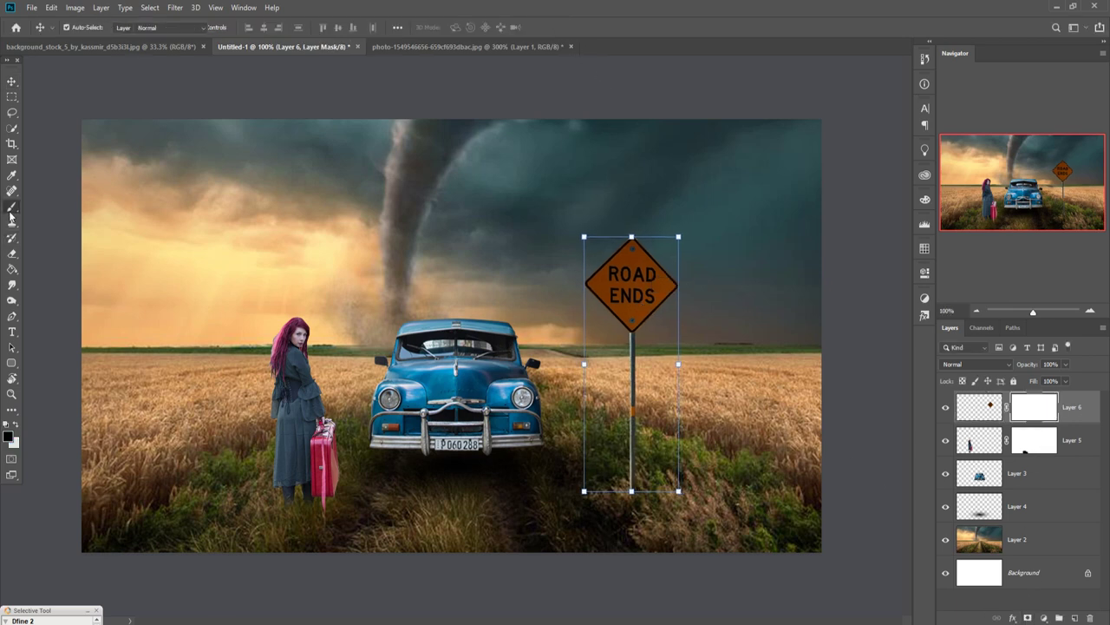
{"action": "left_click_drag", "start_coordinate": [649, 511], "coordinate": [640, 485]}
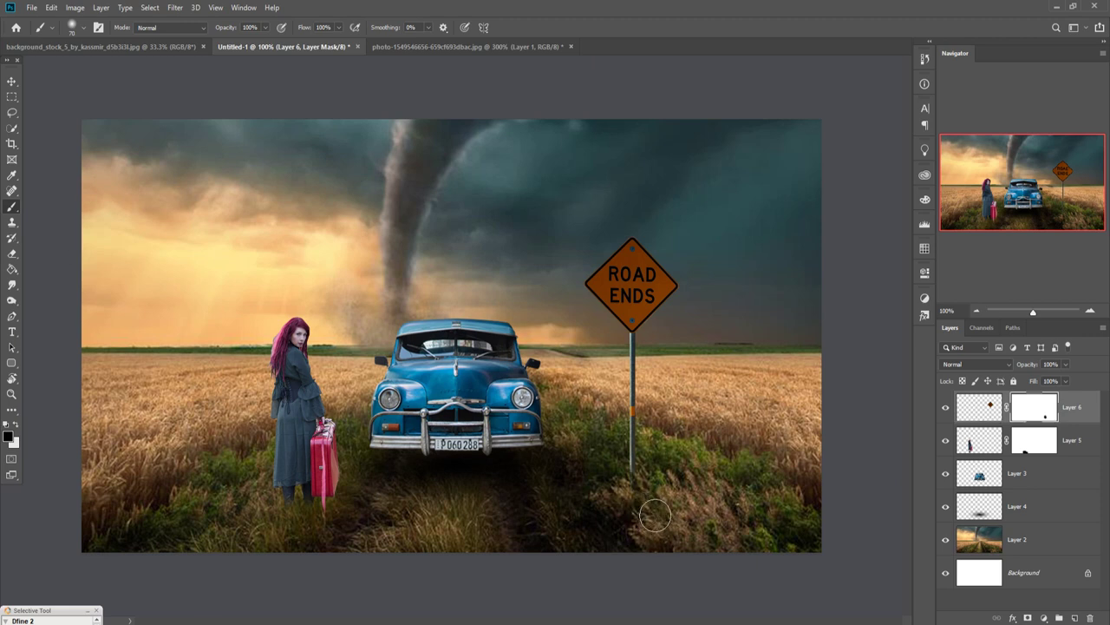
{"action": "left_click", "coordinate": [11, 81]}
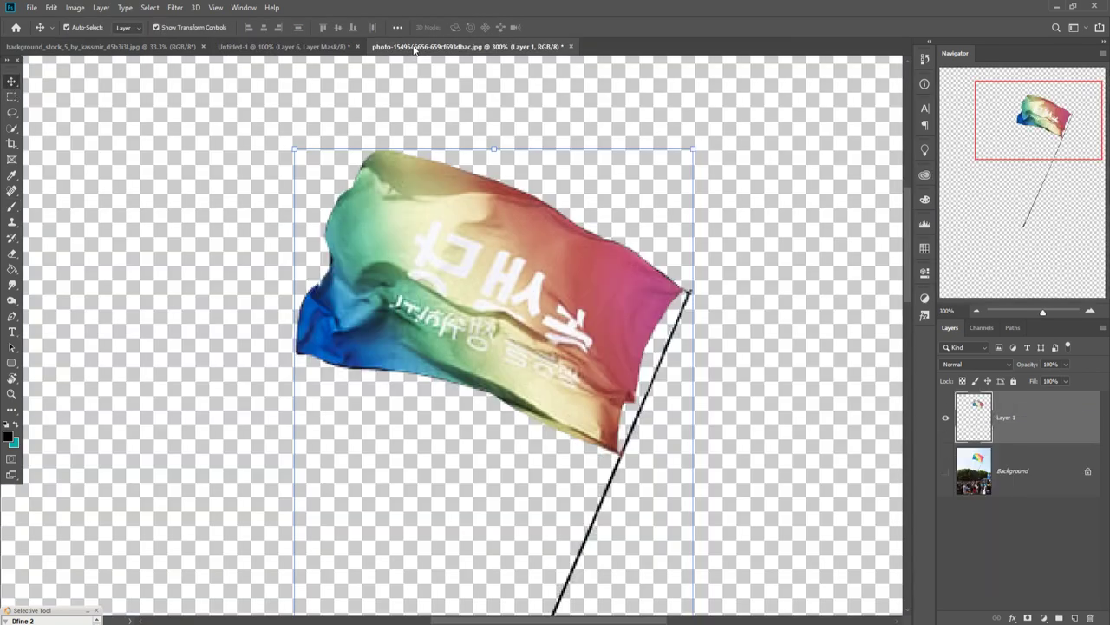
{"action": "left_click_drag", "start_coordinate": [410, 46], "coordinate": [416, 82]}
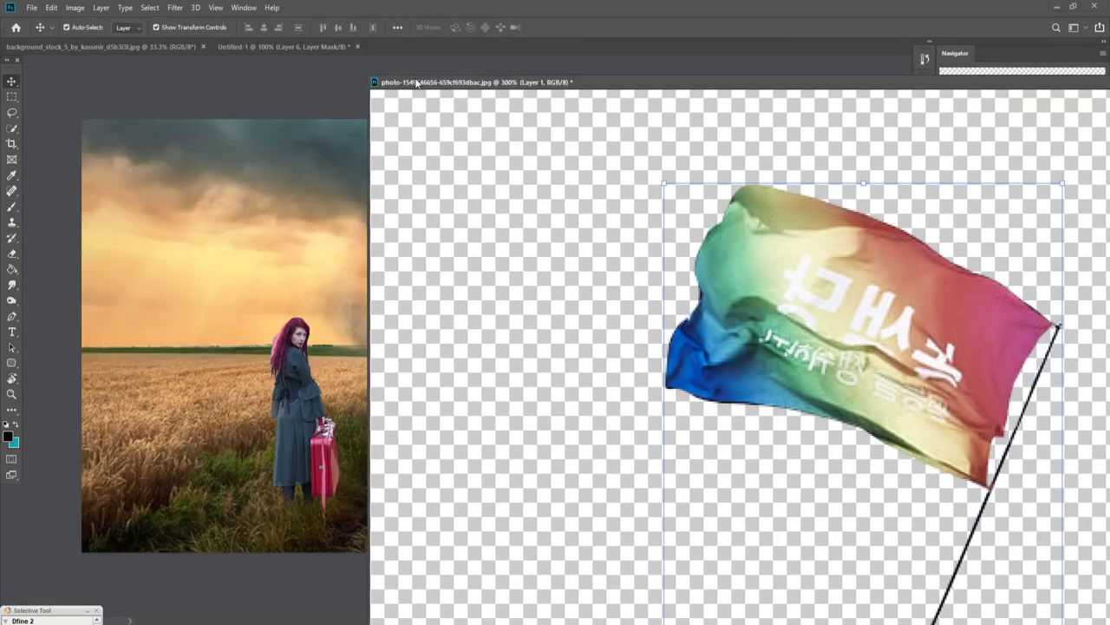
{"action": "left_click_drag", "start_coordinate": [925, 307], "coordinate": [272, 185]}
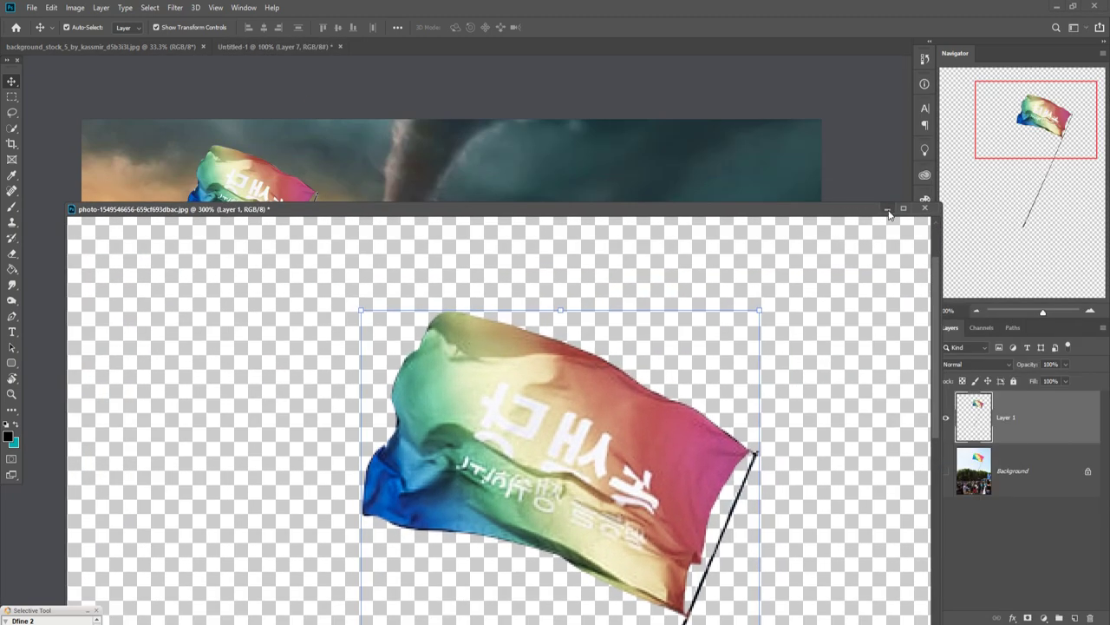
{"action": "left_click", "coordinate": [920, 217]}
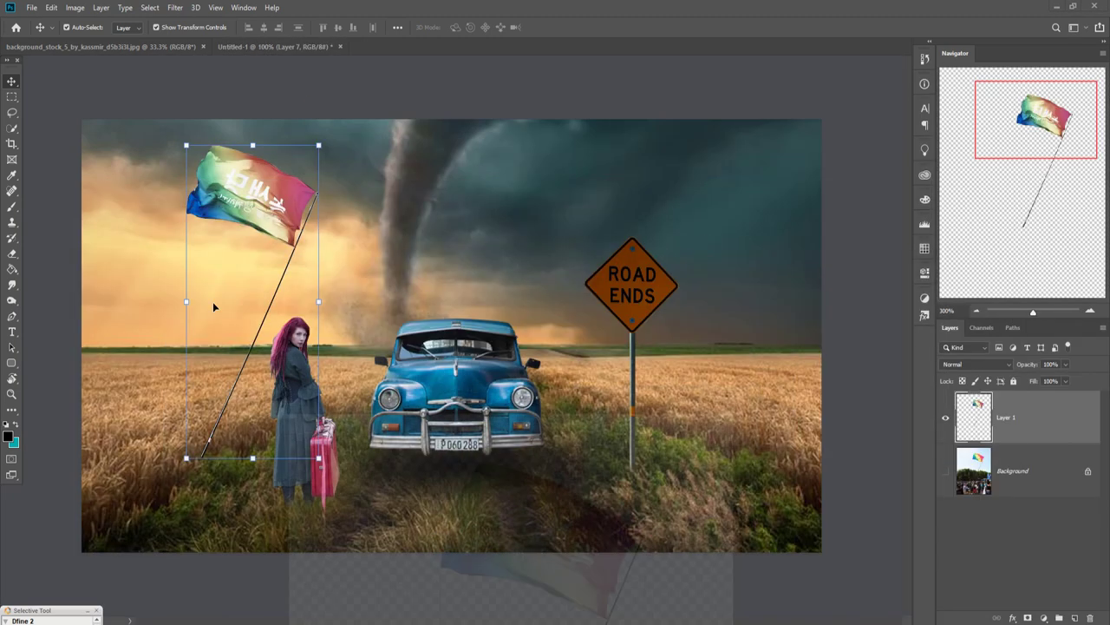
{"action": "left_click_drag", "start_coordinate": [330, 144], "coordinate": [259, 149]}
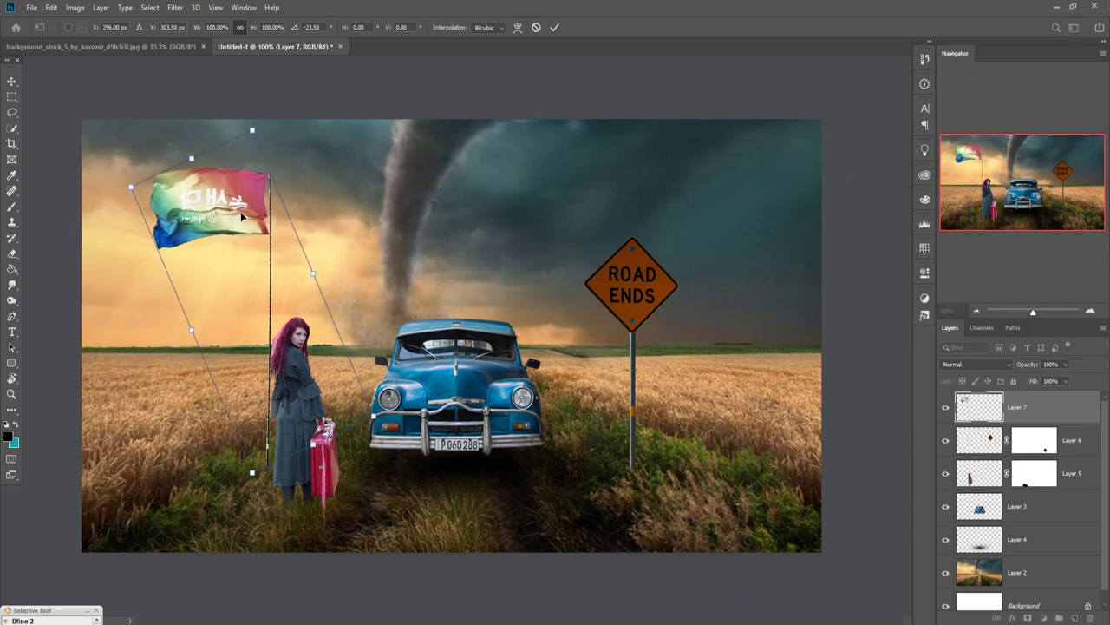
{"action": "left_click_drag", "start_coordinate": [242, 217], "coordinate": [415, 173]}
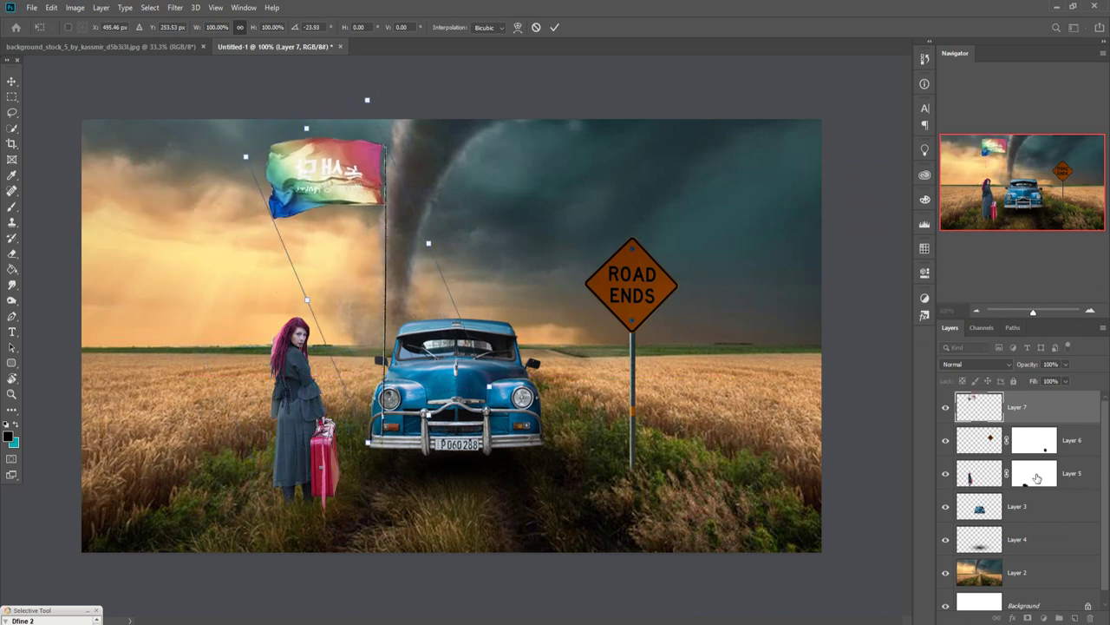
{"action": "mouse_move", "coordinate": [1048, 416]}
{"action": "left_mouse_down"}
{"action": "mouse_move", "coordinate": [1062, 586]}
{"action": "mouse_move", "coordinate": [1061, 564]}
{"action": "left_mouse_up"}
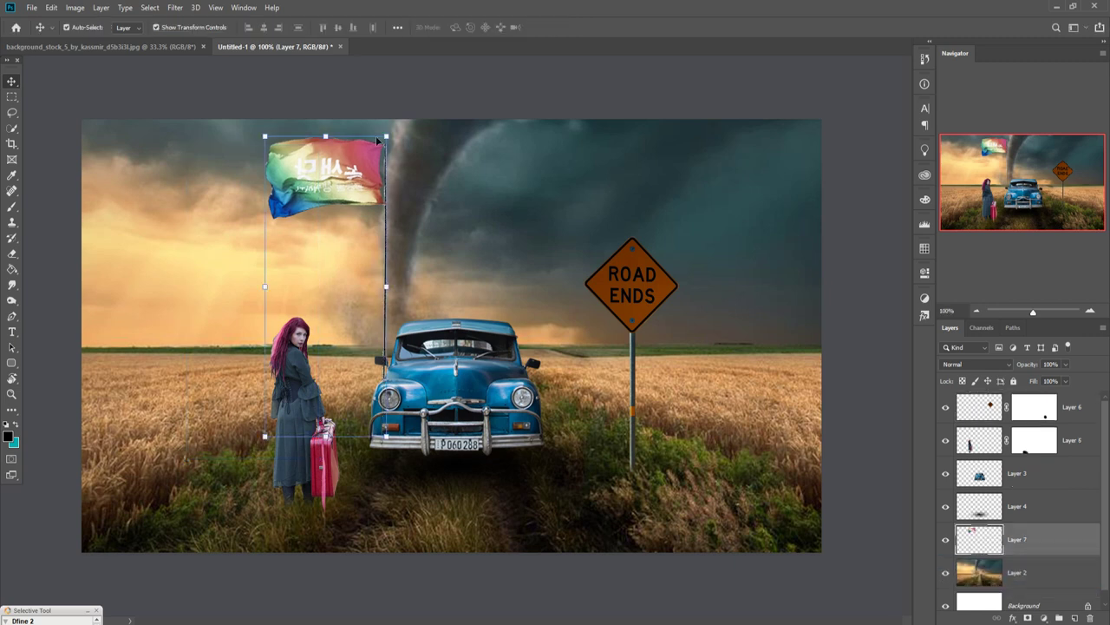
{"action": "mouse_move", "coordinate": [392, 139]}
{"action": "left_mouse_down"}
{"action": "mouse_move", "coordinate": [383, 201]}
{"action": "mouse_move", "coordinate": [393, 254]}
{"action": "left_mouse_up"}
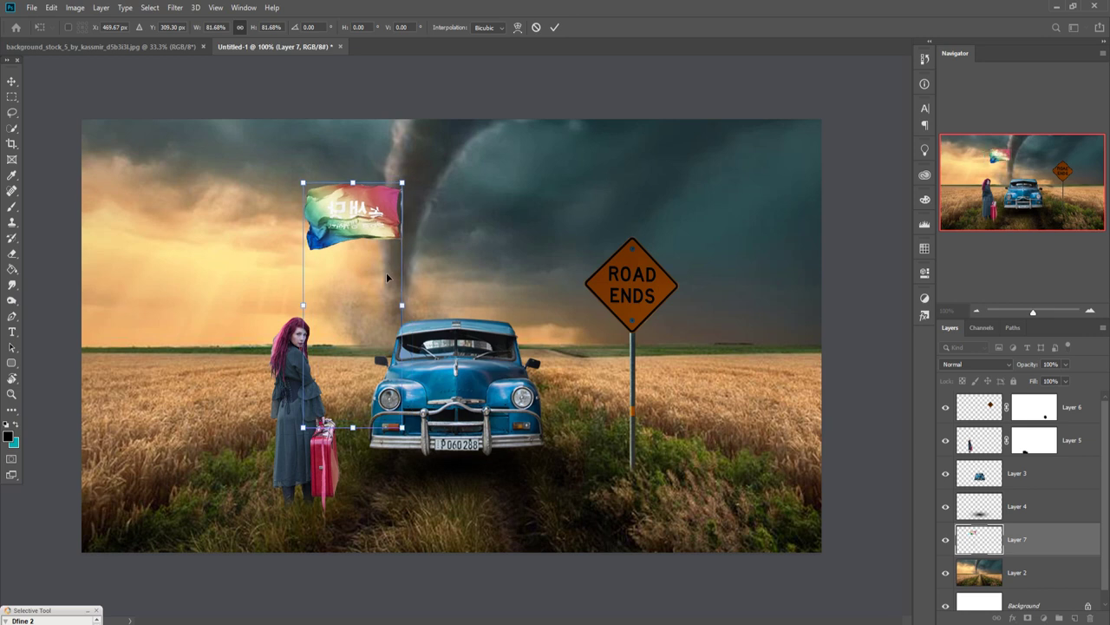
{"action": "mouse_move", "coordinate": [392, 254]}
{"action": "left_mouse_down"}
{"action": "mouse_move", "coordinate": [169, 221]}
{"action": "mouse_move", "coordinate": [196, 258]}
{"action": "left_mouse_up"}
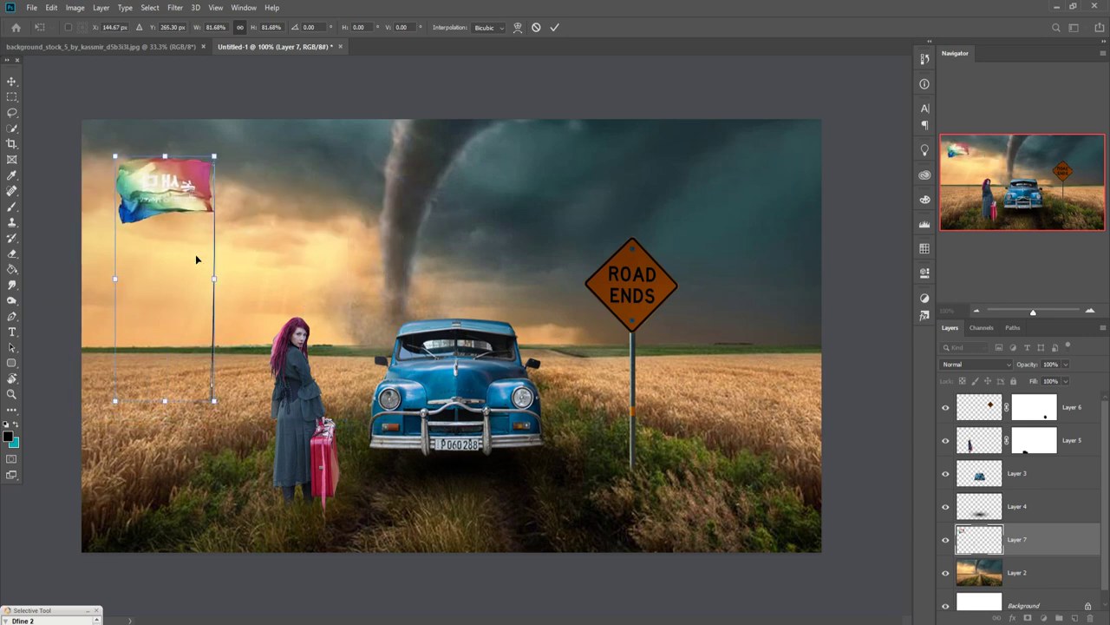
{"action": "left_click_drag", "start_coordinate": [215, 161], "coordinate": [196, 201]}
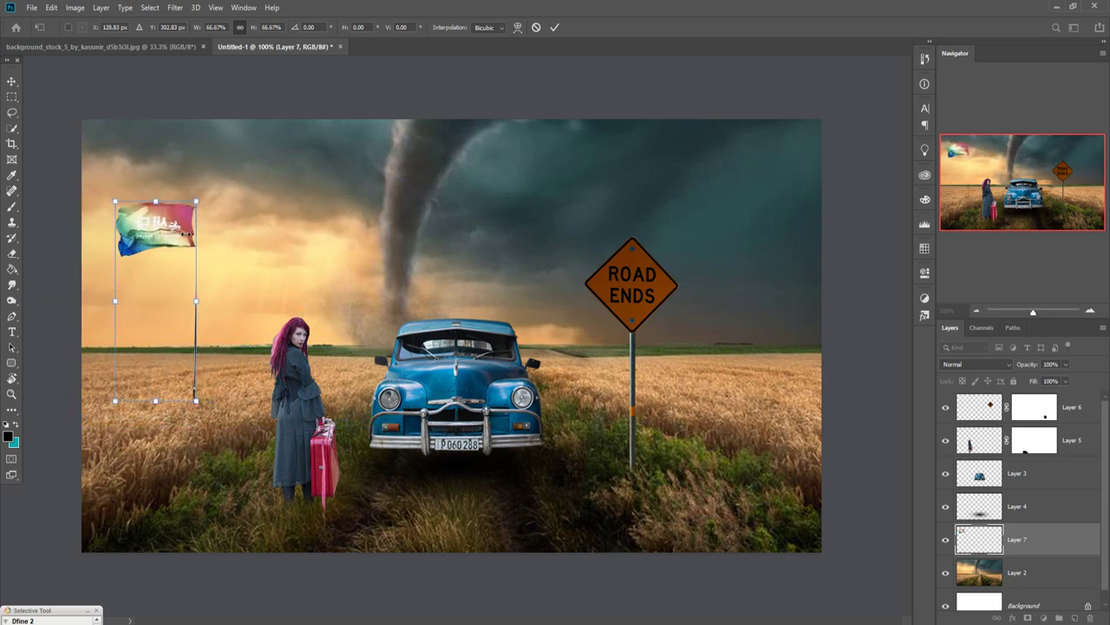
{"action": "left_click_drag", "start_coordinate": [165, 304], "coordinate": [203, 278]}
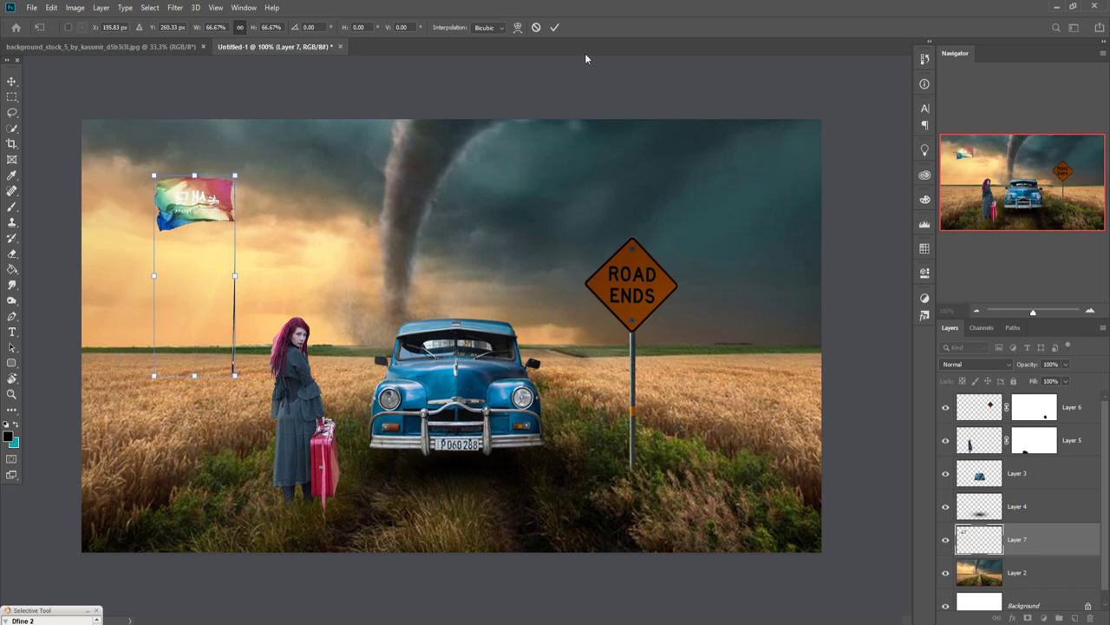
{"action": "left_click", "coordinate": [554, 28]}
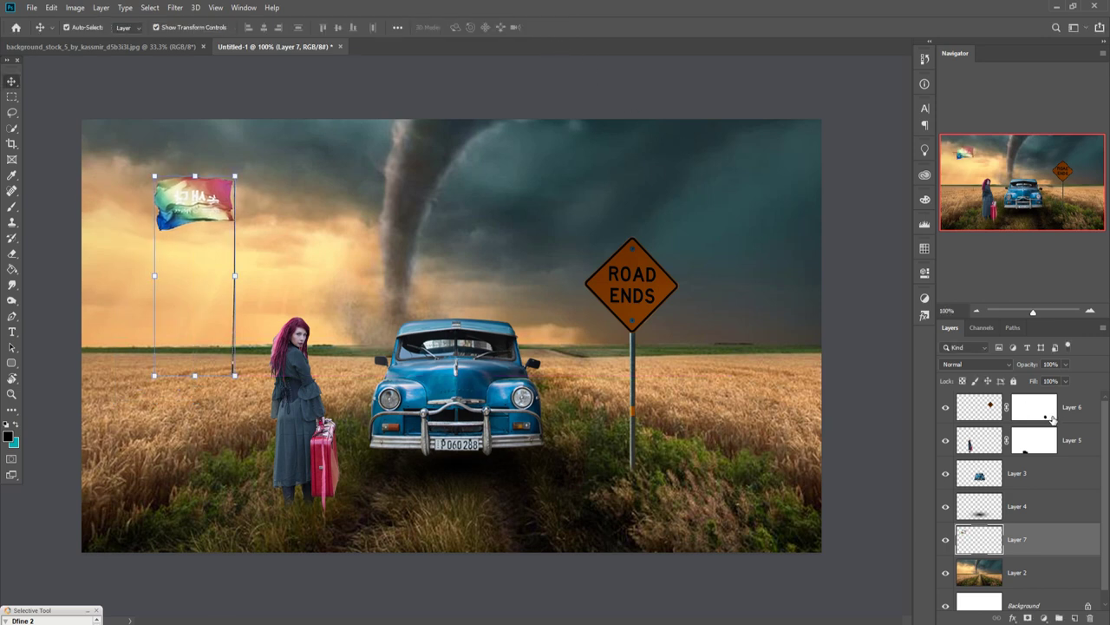
{"action": "key", "text": "Delete"}
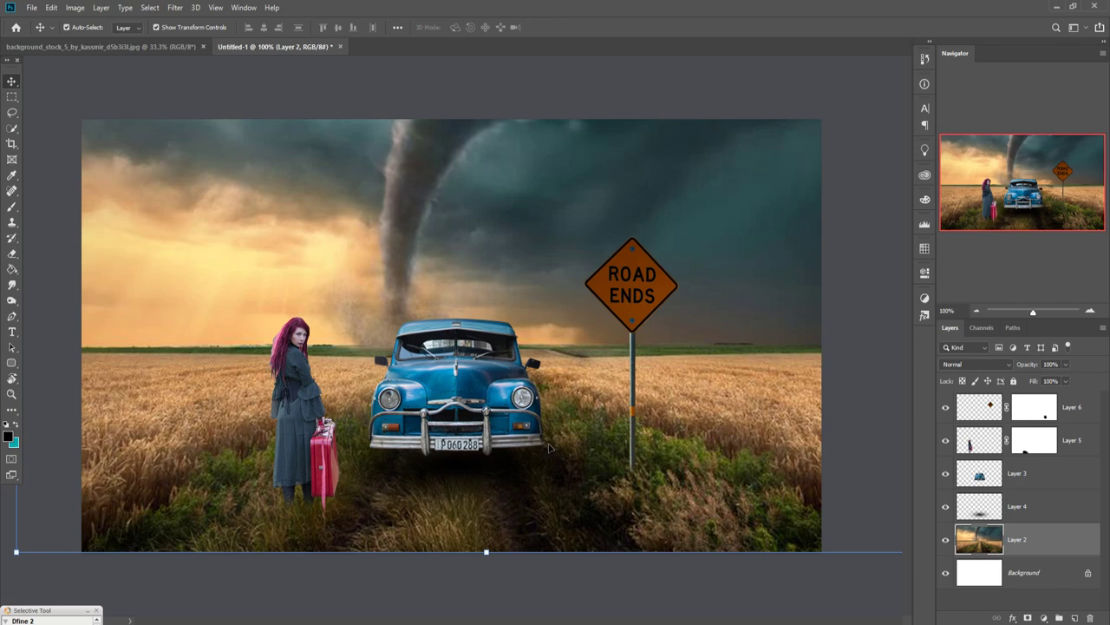
Step: Duplicate the wheat-field background Layer 2
{"action": "right_click", "coordinate": [1051, 544]}
{"action": "left_click", "coordinate": [983, 93]}
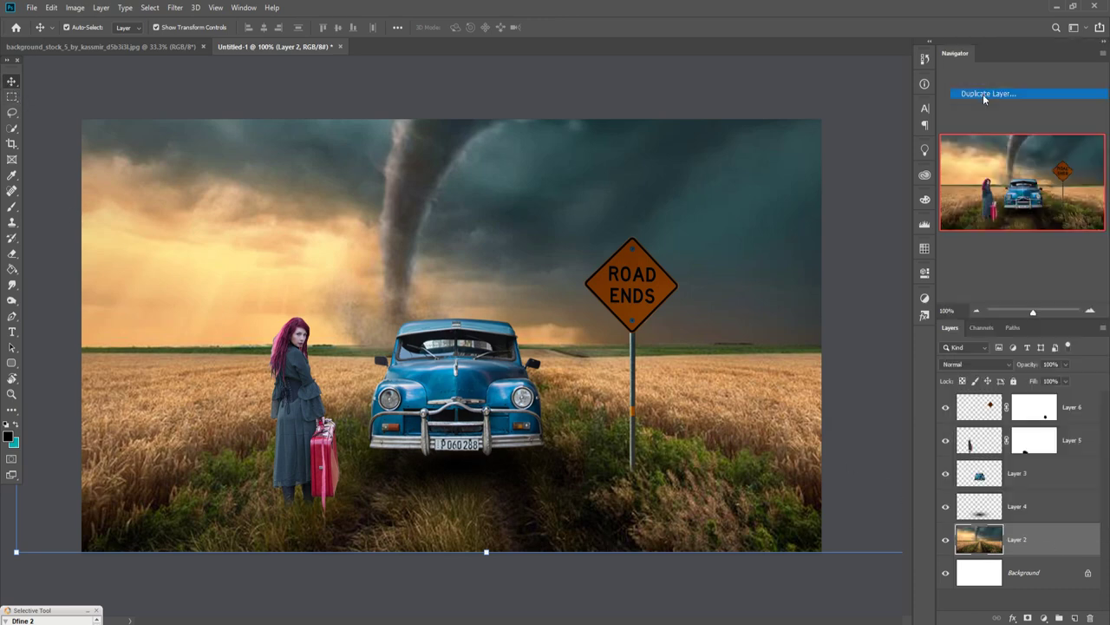
{"action": "left_click", "coordinate": [650, 178]}
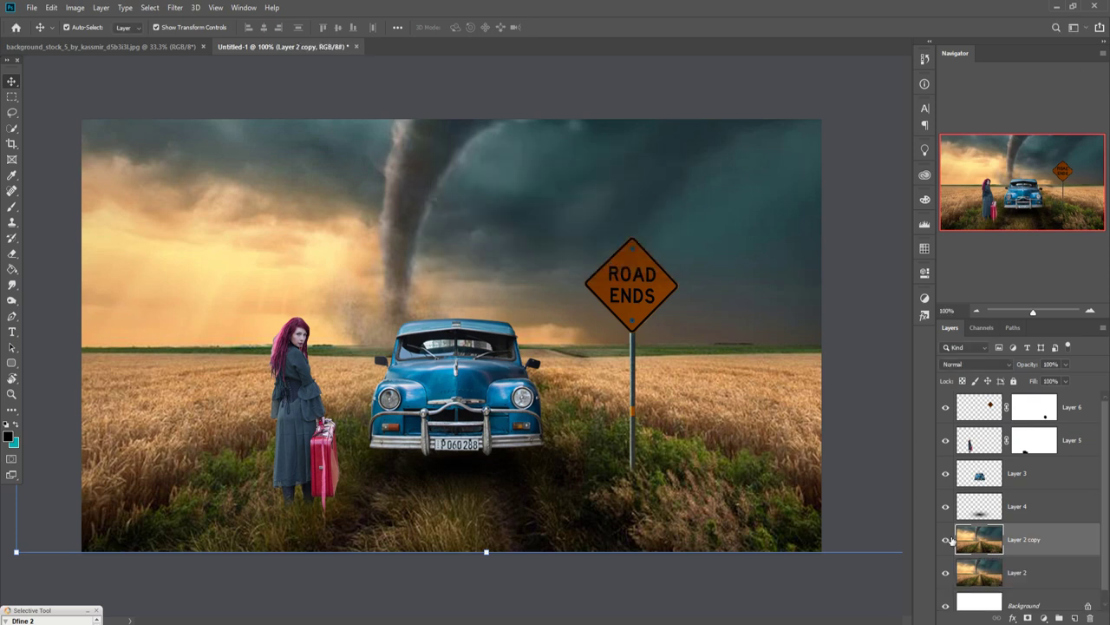
Step: Apply a 5.8-pixel Gaussian Blur to the Layer 2 copy
{"action": "left_click", "coordinate": [176, 8]}
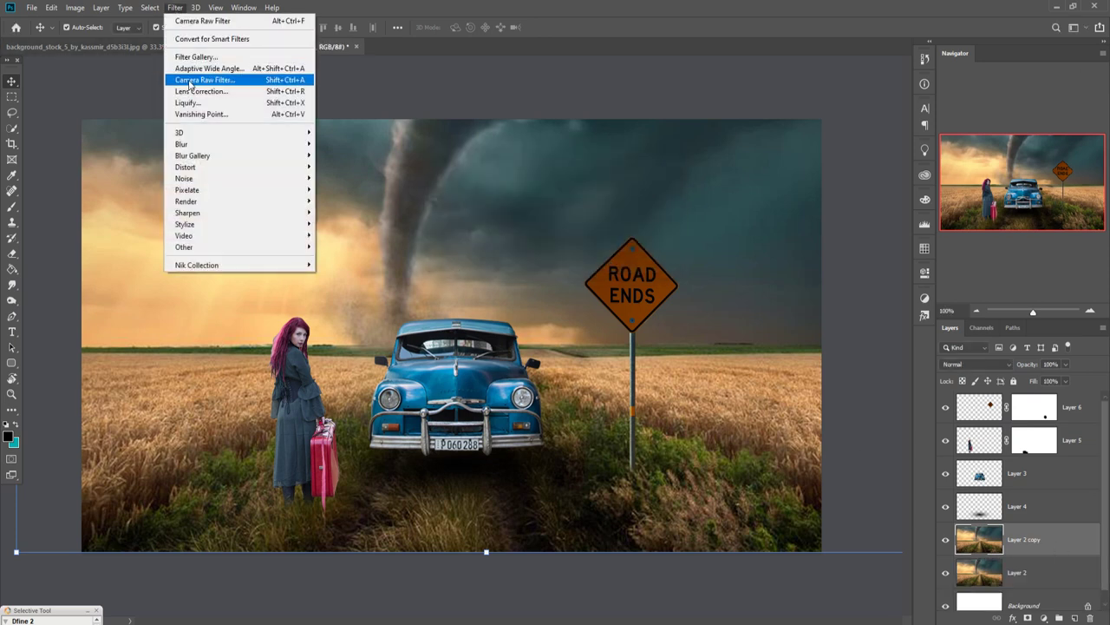
{"action": "mouse_move", "coordinate": [236, 144]}
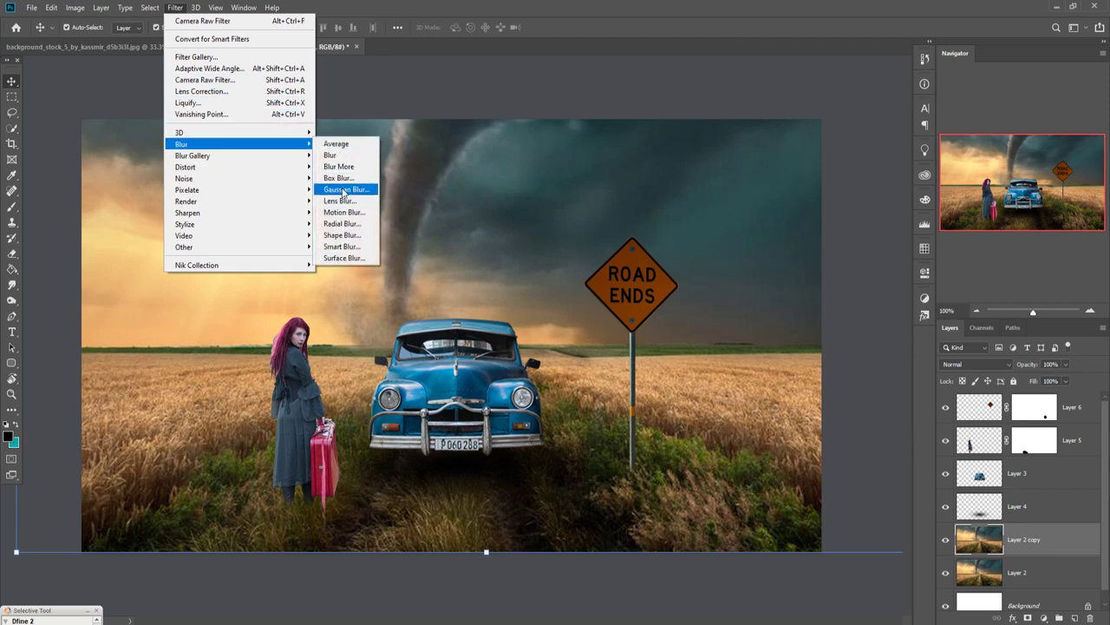
{"action": "left_click", "coordinate": [343, 190]}
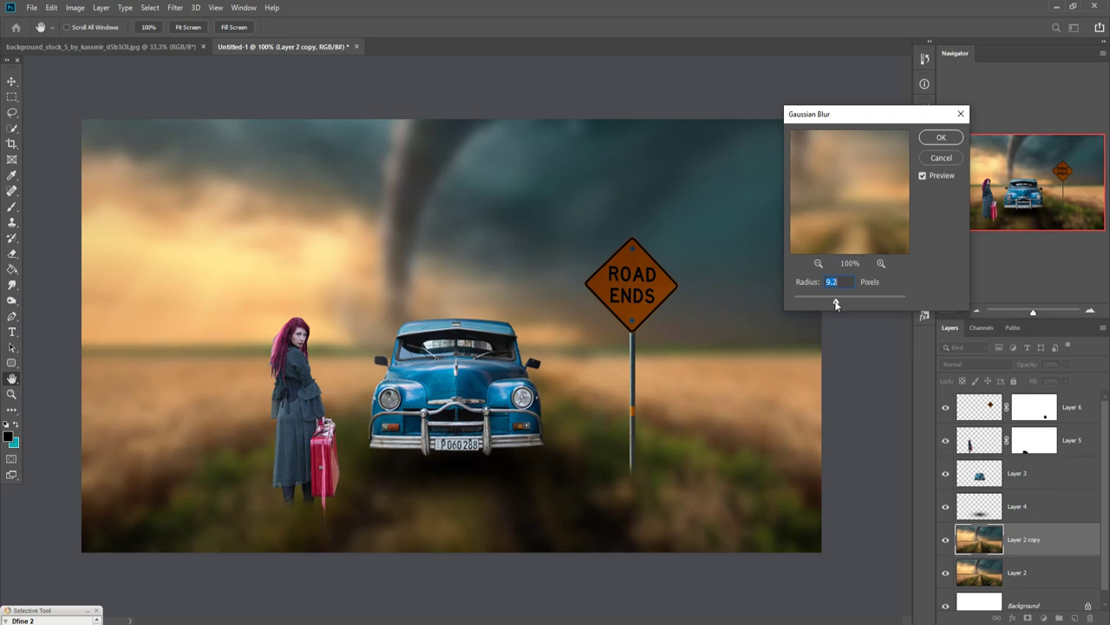
{"action": "left_click_drag", "start_coordinate": [836, 302], "coordinate": [827, 305]}
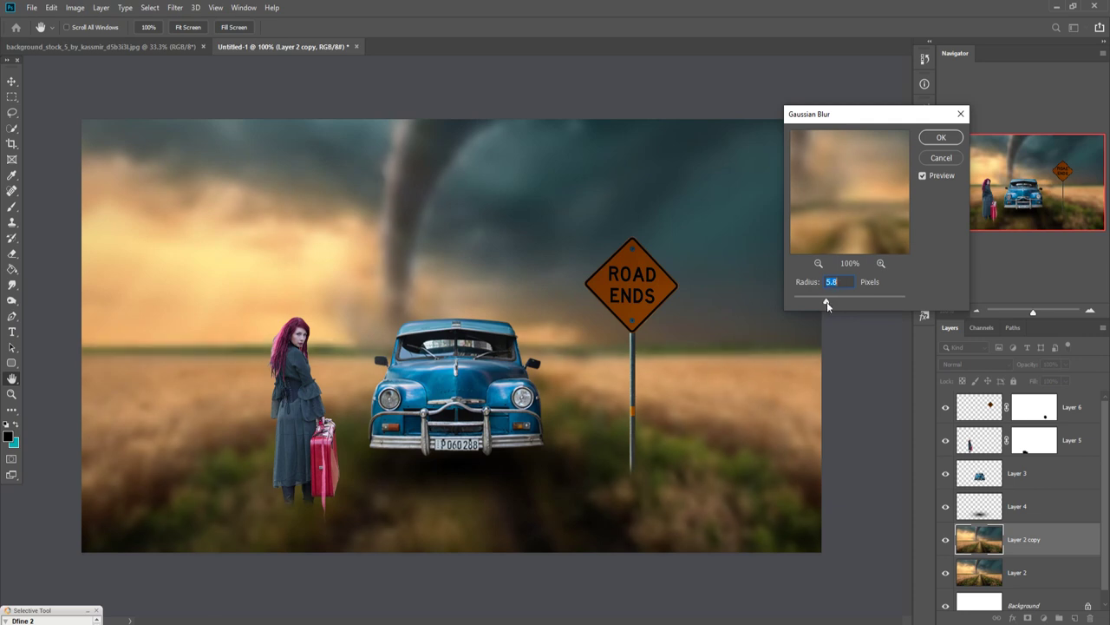
{"action": "left_click", "coordinate": [942, 137]}
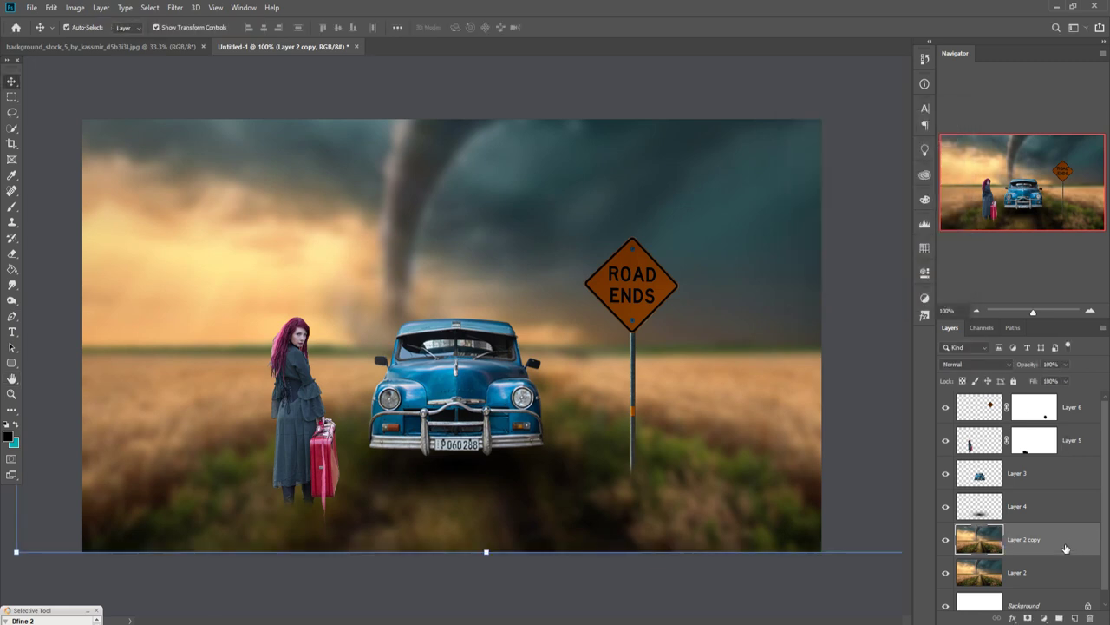
Step: Mask the blurred copy with a large brush so the foreground grass stays sharp
{"action": "left_click", "coordinate": [1028, 617]}
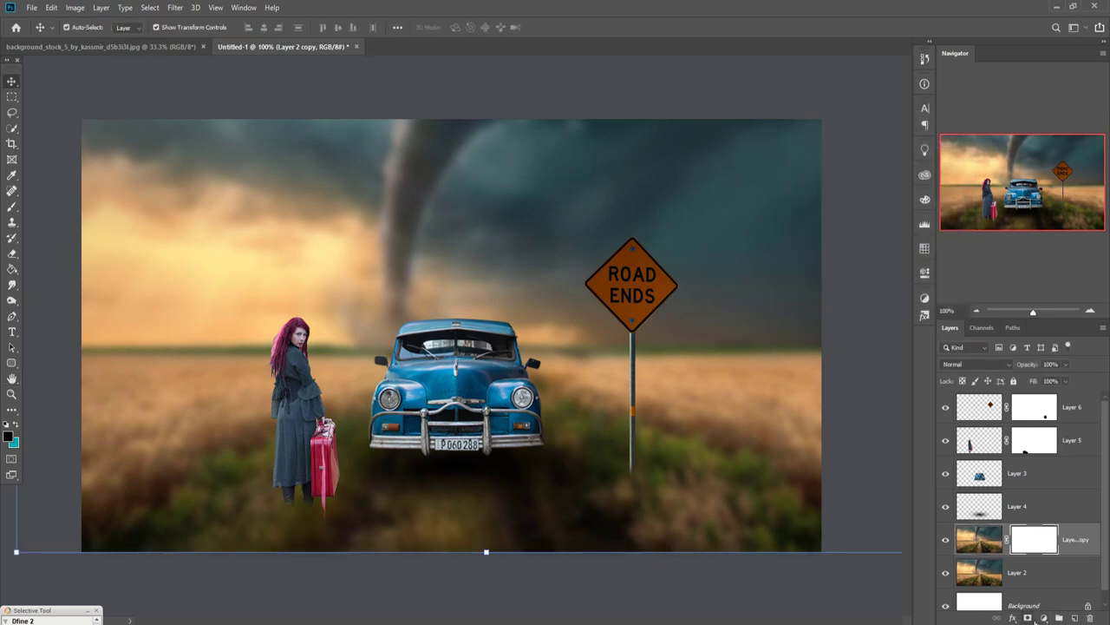
{"action": "left_click", "coordinate": [12, 206]}
{"action": "key", "text": "bracketright"}
{"action": "key", "text": "bracketright"}
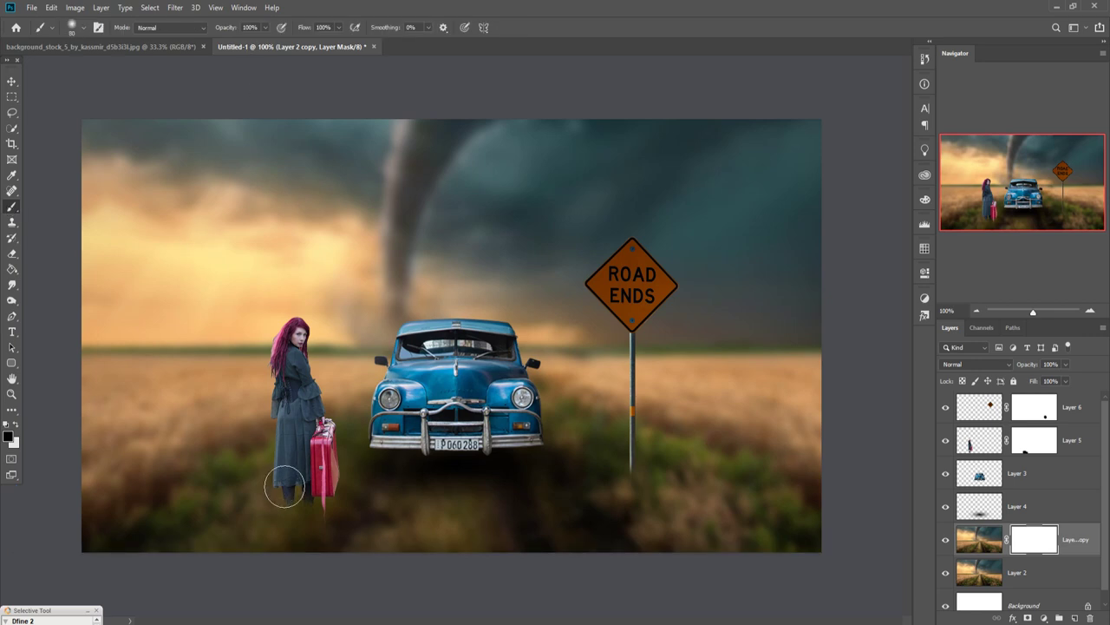
{"action": "key", "text": "bracketright"}
{"action": "key", "text": "bracketright"}
{"action": "key", "text": "bracketright"}
{"action": "key", "text": "bracketright"}
{"action": "key", "text": "bracketright"}
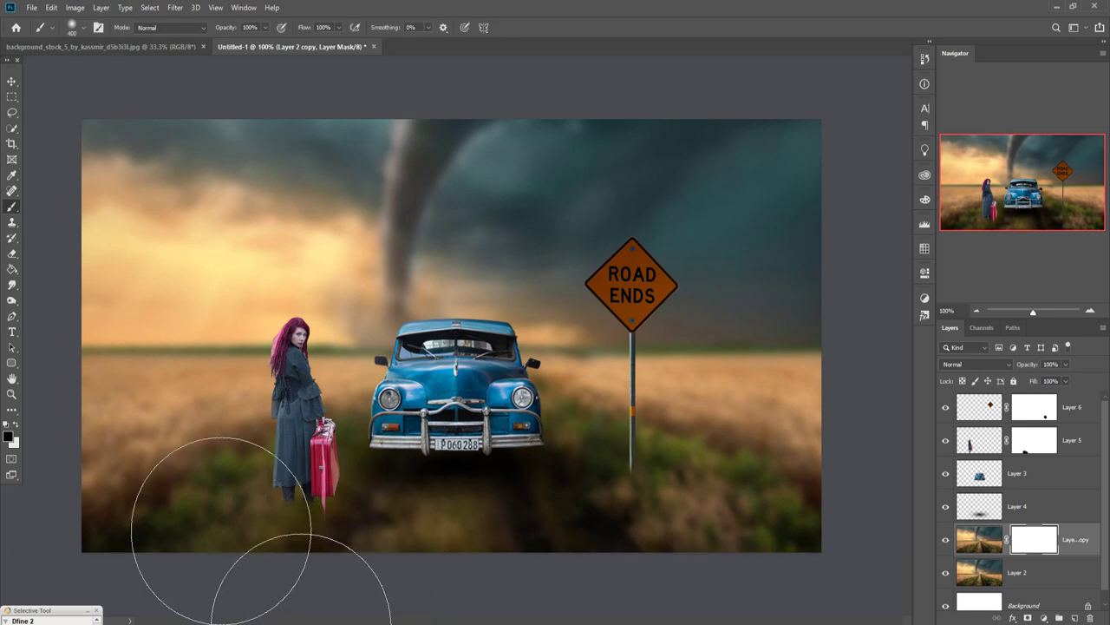
{"action": "mouse_move", "coordinate": [164, 525]}
{"action": "left_mouse_down"}
{"action": "mouse_move", "coordinate": [825, 533]}
{"action": "mouse_move", "coordinate": [615, 459]}
{"action": "mouse_move", "coordinate": [390, 495]}
{"action": "mouse_move", "coordinate": [240, 459]}
{"action": "mouse_move", "coordinate": [101, 473]}
{"action": "mouse_move", "coordinate": [119, 532]}
{"action": "mouse_move", "coordinate": [893, 483]}
{"action": "mouse_move", "coordinate": [540, 484]}
{"action": "mouse_move", "coordinate": [446, 508]}
{"action": "mouse_move", "coordinate": [743, 495]}
{"action": "mouse_move", "coordinate": [855, 520]}
{"action": "mouse_move", "coordinate": [471, 533]}
{"action": "mouse_move", "coordinate": [281, 478]}
{"action": "mouse_move", "coordinate": [384, 509]}
{"action": "mouse_move", "coordinate": [662, 499]}
{"action": "left_mouse_up"}
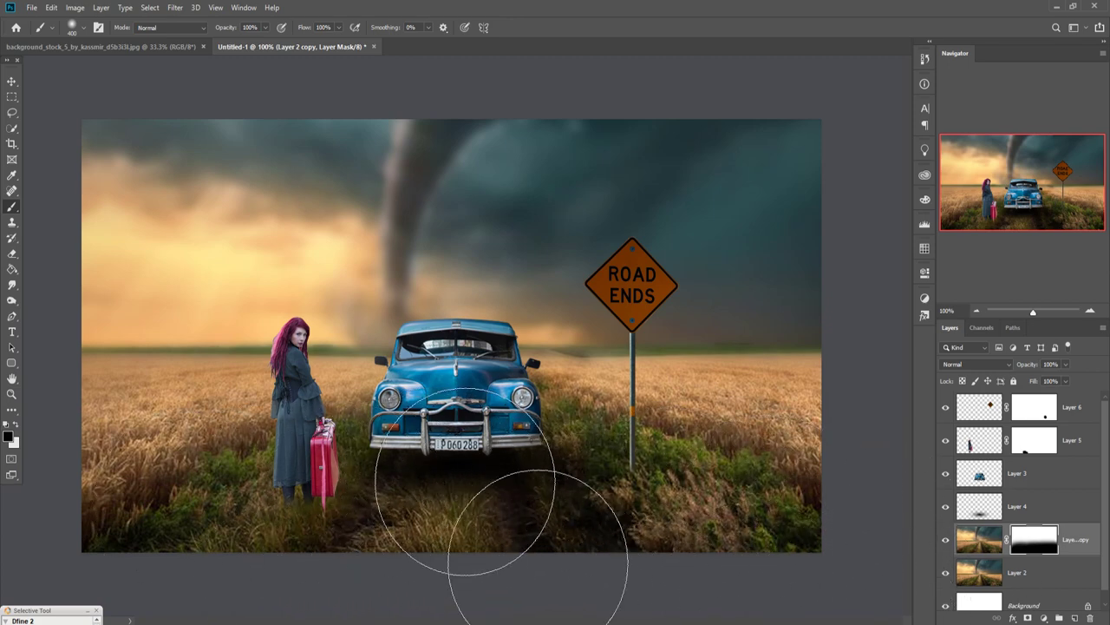
Step: Select the car layer and add an empty Layer 7 above it
{"action": "left_click", "coordinate": [11, 82]}
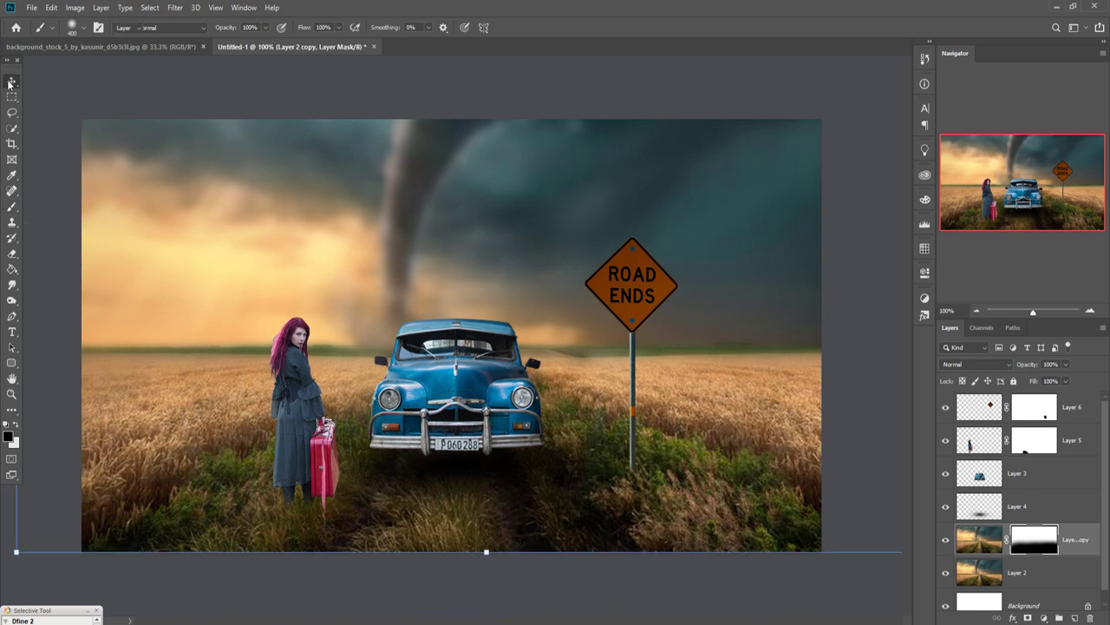
{"action": "left_click", "coordinate": [1029, 469]}
{"action": "left_click", "coordinate": [1074, 618]}
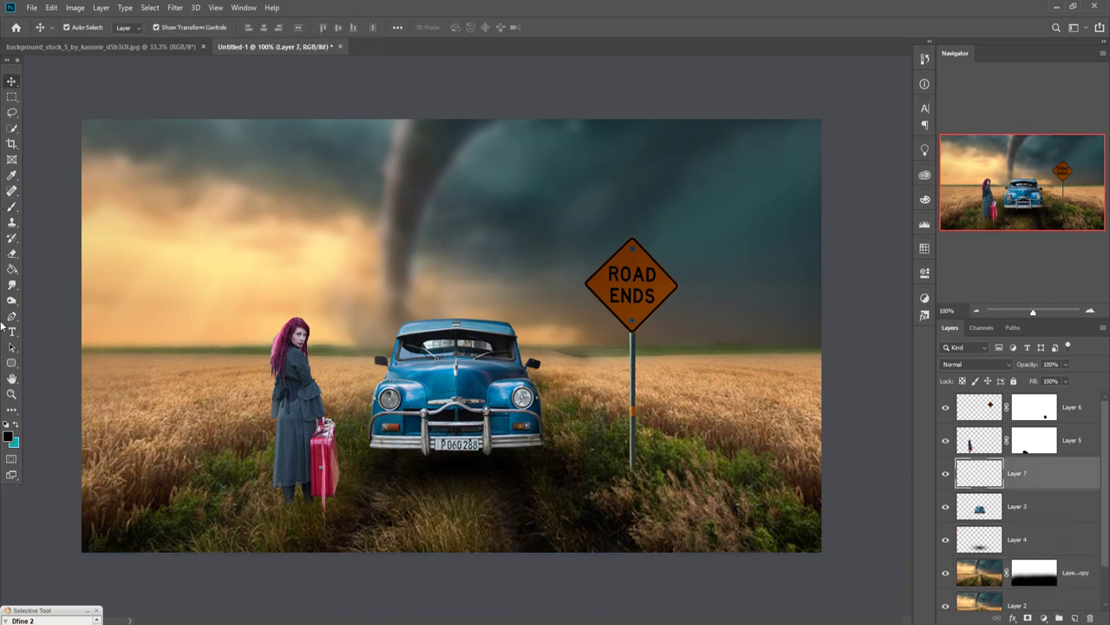
Step: Dab a soft shadow at the woman's feet on Layer 7 with a 100 px brush
{"action": "left_click", "coordinate": [11, 206]}
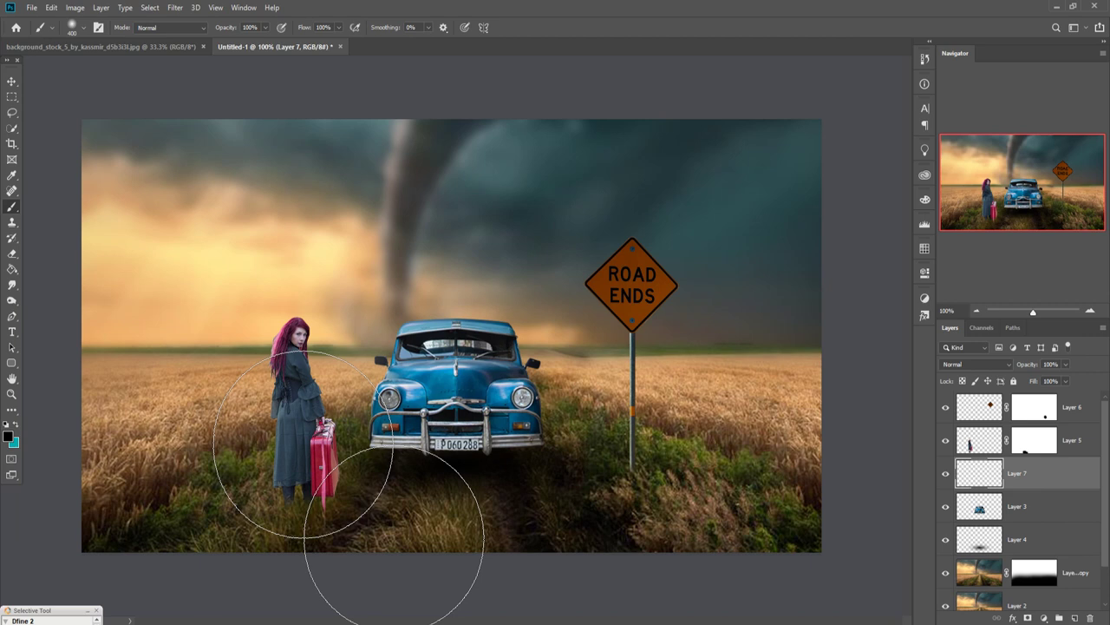
{"action": "key", "text": "bracketleft"}
{"action": "key", "text": "bracketleft"}
{"action": "key", "text": "bracketleft"}
{"action": "key", "text": "bracketleft"}
{"action": "key", "text": "bracketleft"}
{"action": "key", "text": "bracketleft"}
{"action": "key", "text": "bracketleft"}
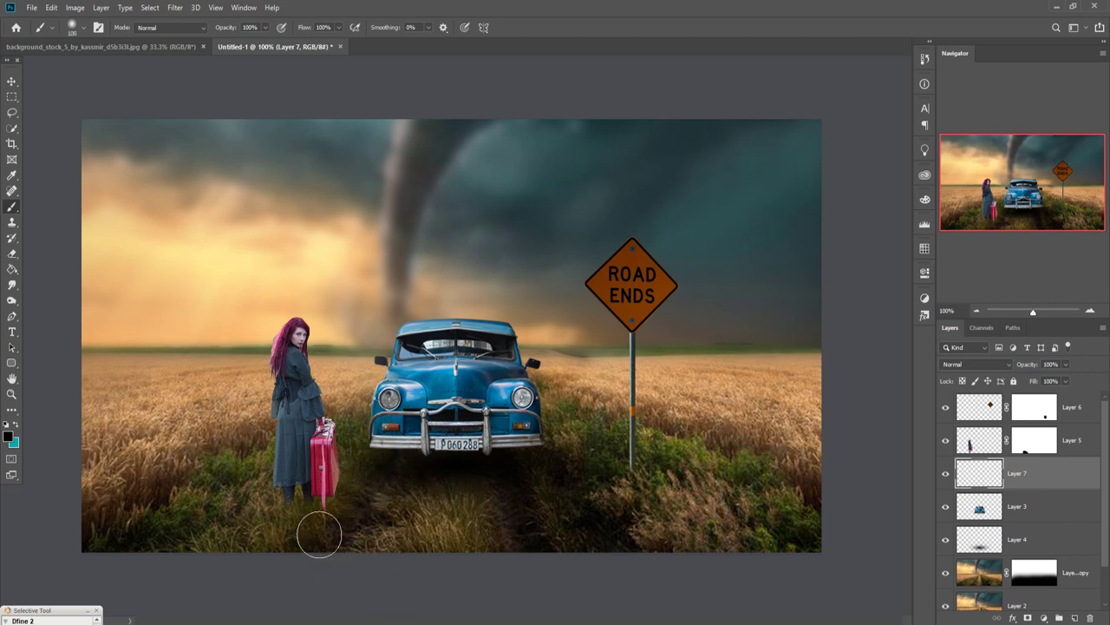
{"action": "left_click", "coordinate": [295, 509]}
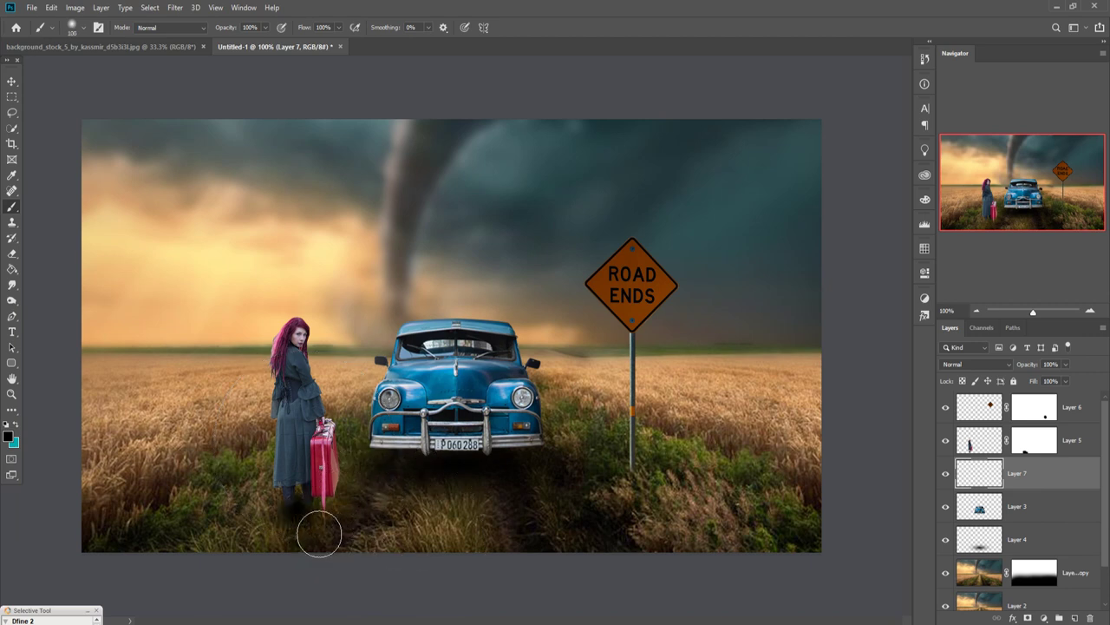
Step: Transform the shadow wider and flatter beneath the woman's feet
{"action": "left_click", "coordinate": [12, 81]}
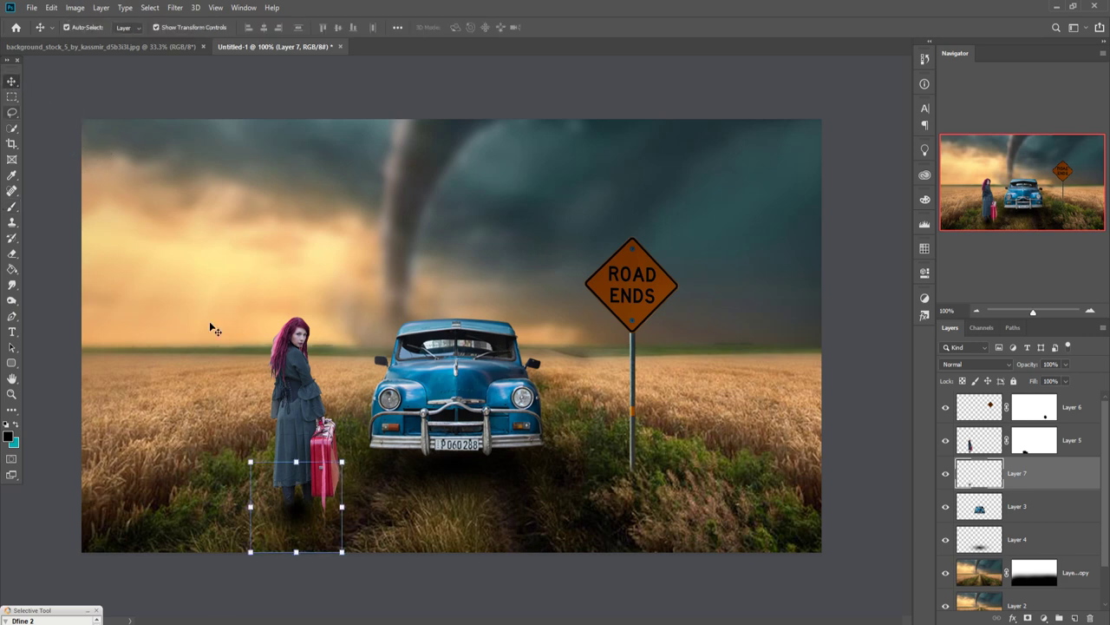
{"action": "left_click_drag", "start_coordinate": [343, 507], "coordinate": [420, 506]}
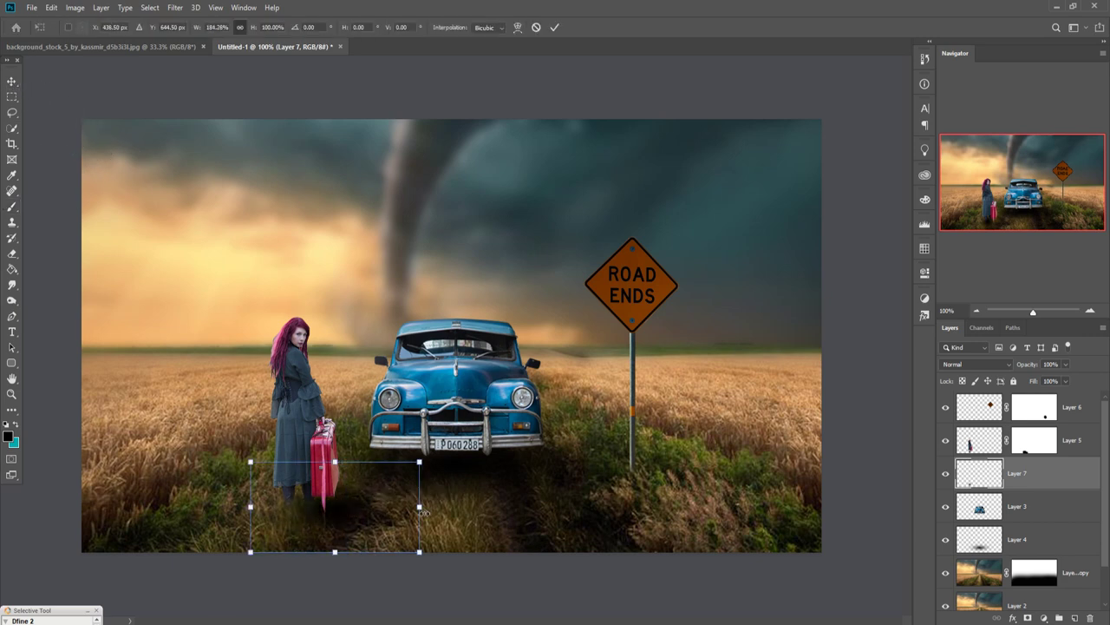
{"action": "left_click_drag", "start_coordinate": [336, 462], "coordinate": [343, 508]}
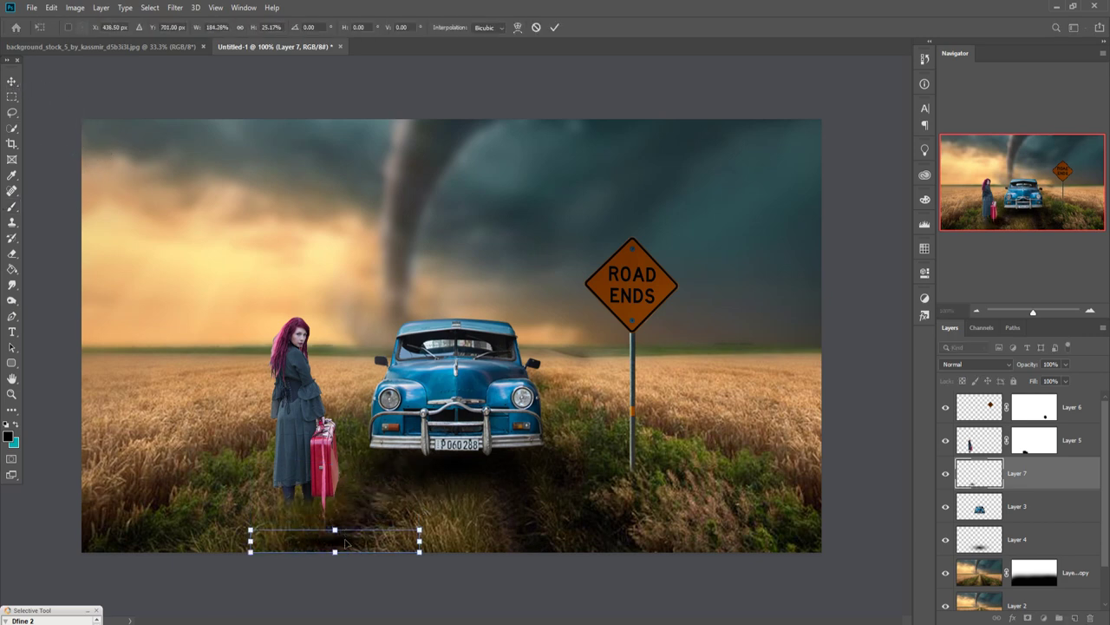
{"action": "mouse_move", "coordinate": [335, 551]}
{"action": "left_mouse_down"}
{"action": "mouse_move", "coordinate": [335, 514]}
{"action": "mouse_move", "coordinate": [312, 521]}
{"action": "left_mouse_up"}
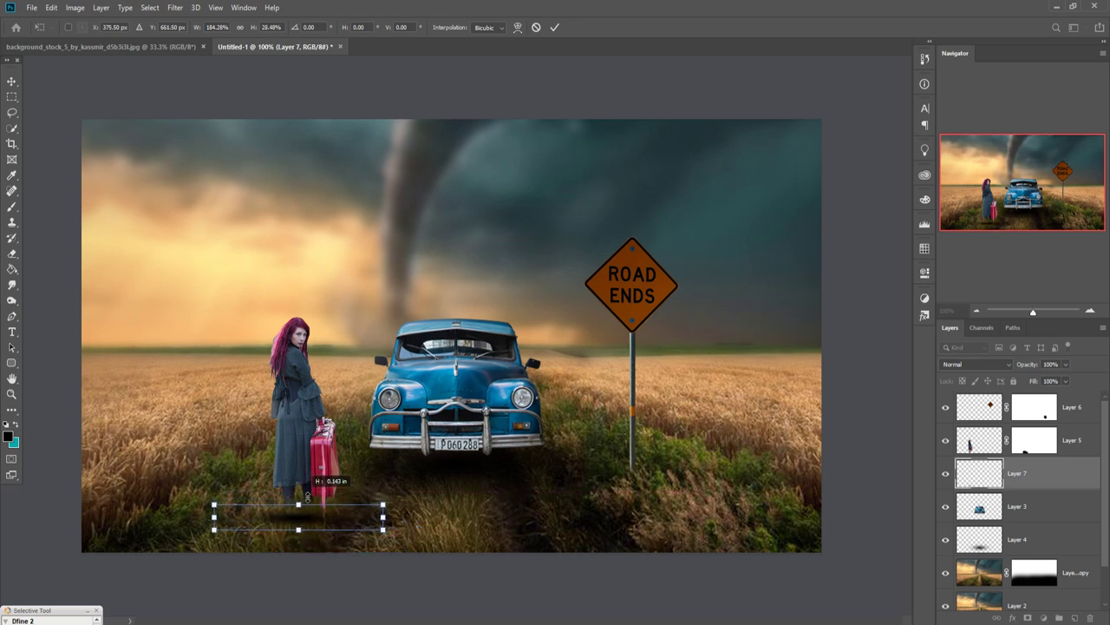
{"action": "mouse_move", "coordinate": [298, 508]}
{"action": "left_mouse_down"}
{"action": "mouse_move", "coordinate": [299, 492]}
{"action": "mouse_move", "coordinate": [313, 561]}
{"action": "mouse_move", "coordinate": [304, 513]}
{"action": "left_mouse_up"}
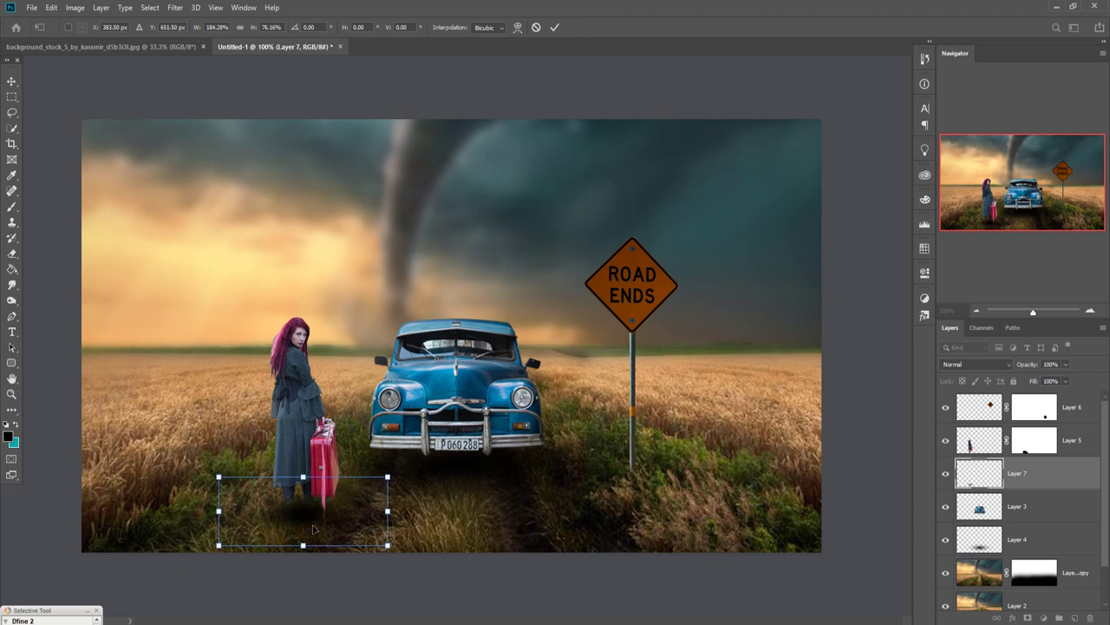
{"action": "left_click", "coordinate": [554, 28]}
Step: Lower the shadow layer's opacity to 75%
{"action": "left_click", "coordinate": [1066, 363]}
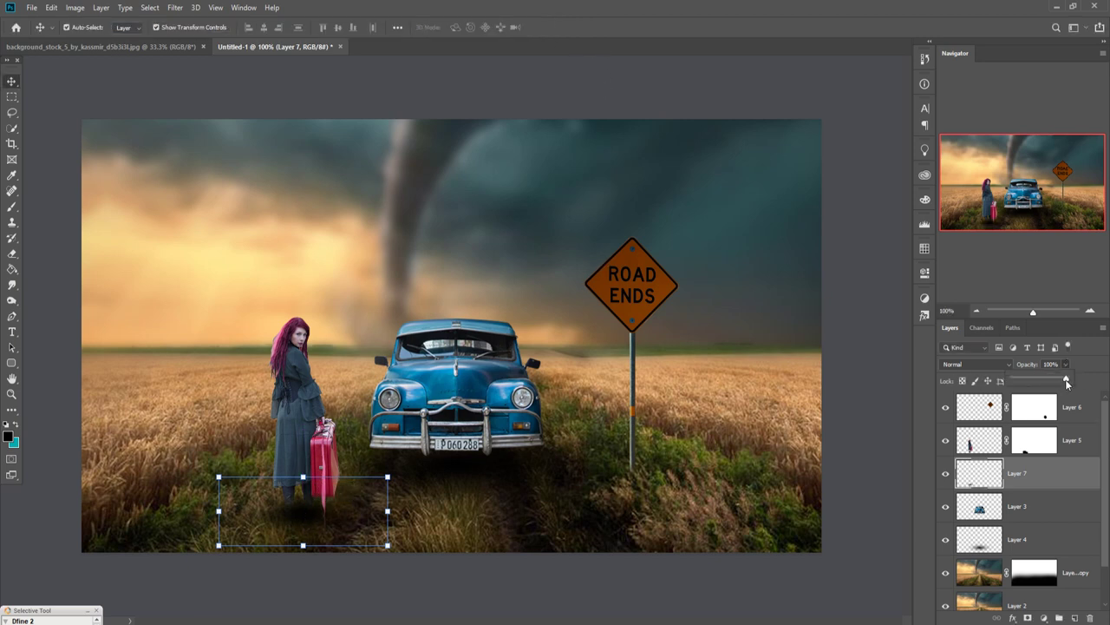
{"action": "left_click_drag", "start_coordinate": [1058, 383], "coordinate": [1047, 383]}
{"action": "left_click", "coordinate": [11, 80]}
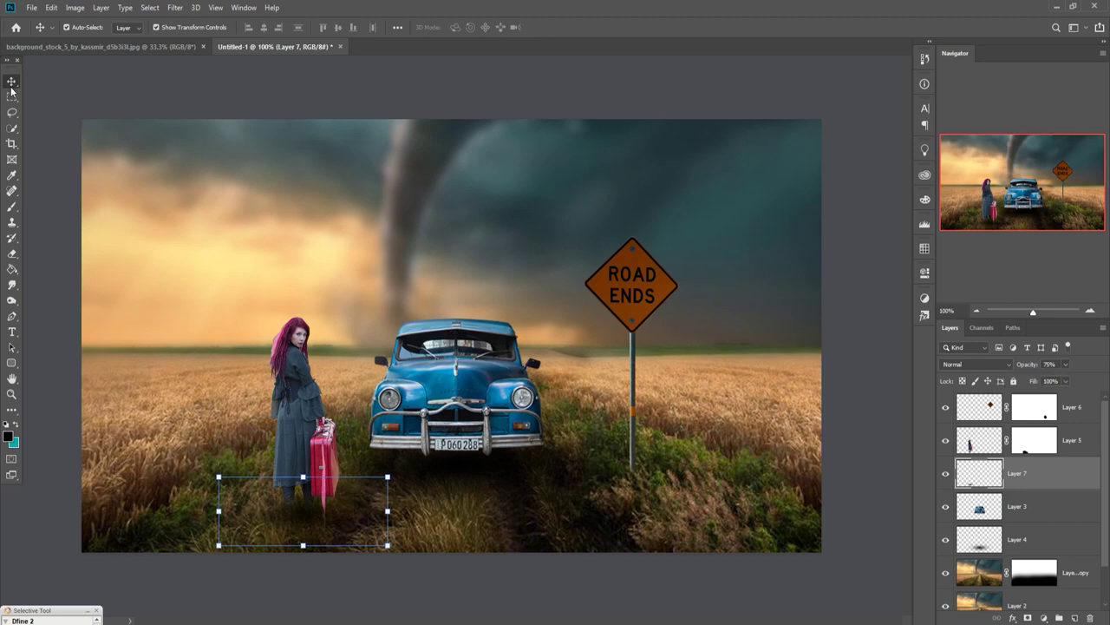
{"action": "left_click", "coordinate": [11, 207]}
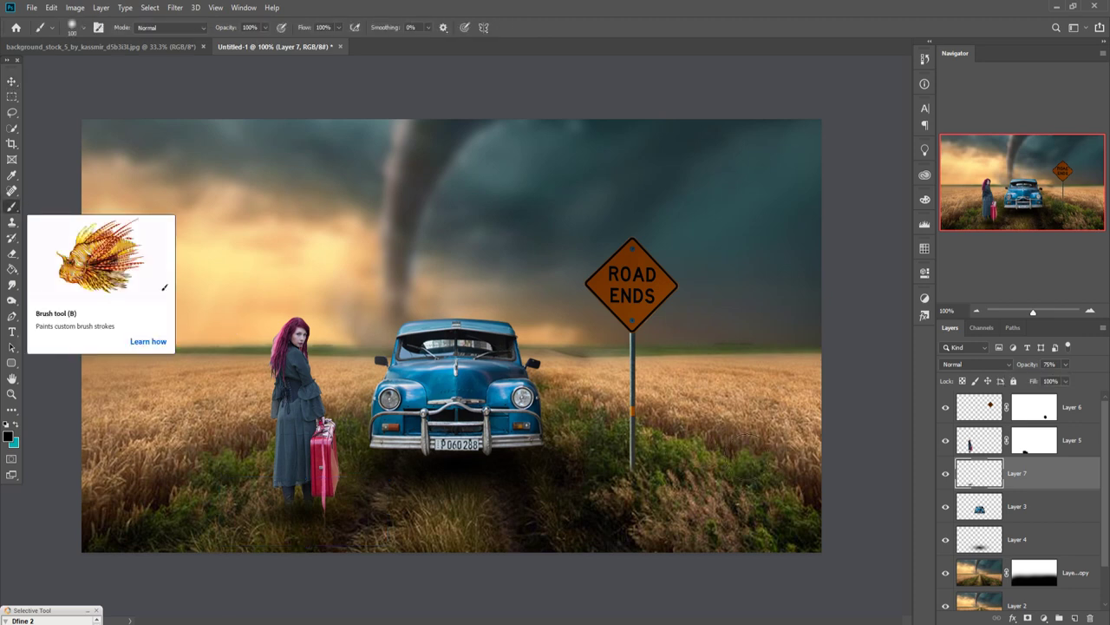
Step: Select the woman on Layer 5 with Quick Selection and Select Subject
{"action": "left_click", "coordinate": [987, 444]}
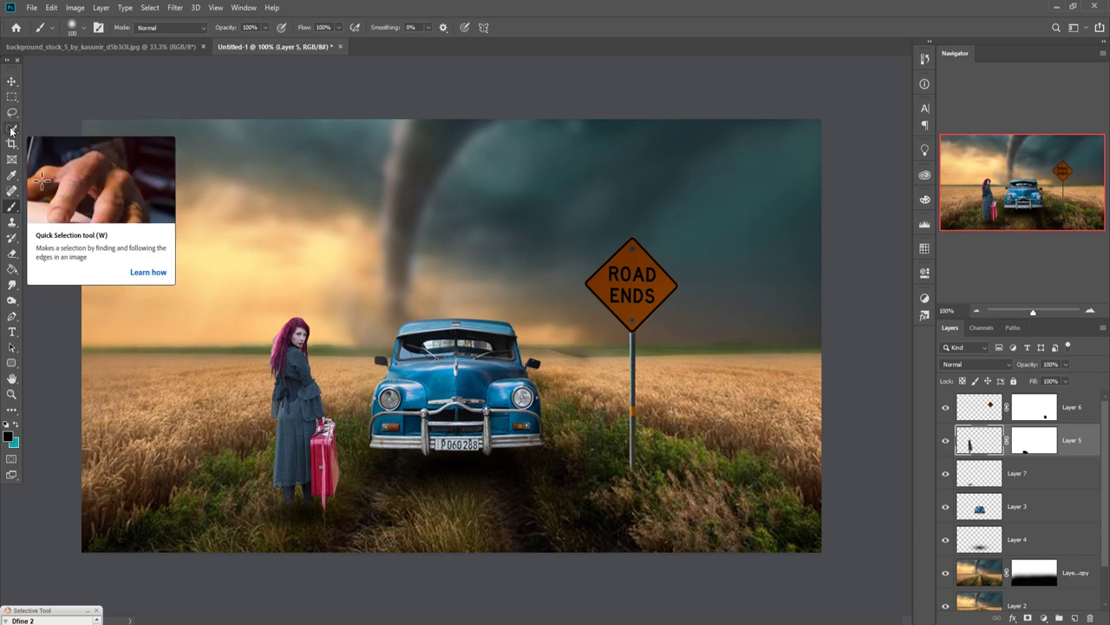
{"action": "left_click", "coordinate": [11, 128]}
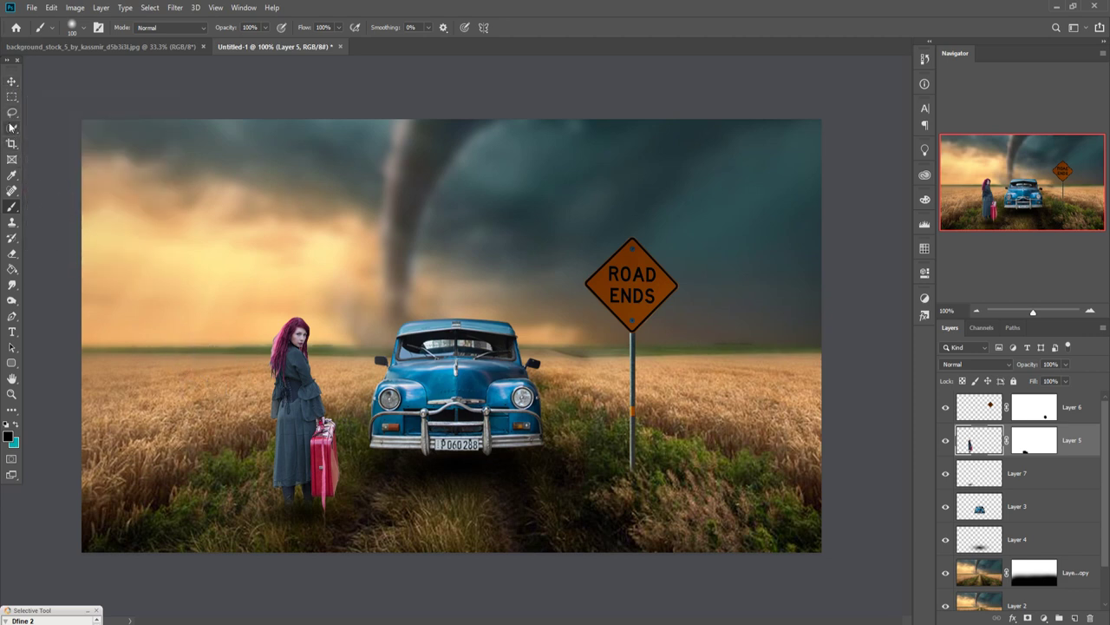
{"action": "left_click_drag", "start_coordinate": [339, 308], "coordinate": [353, 399]}
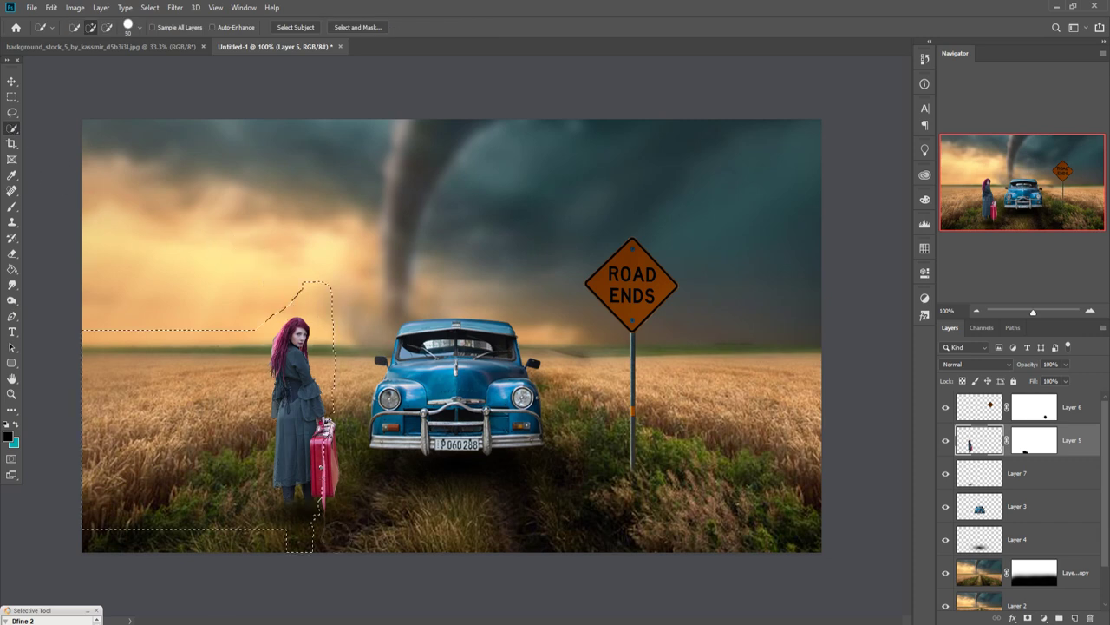
{"action": "left_click", "coordinate": [295, 27]}
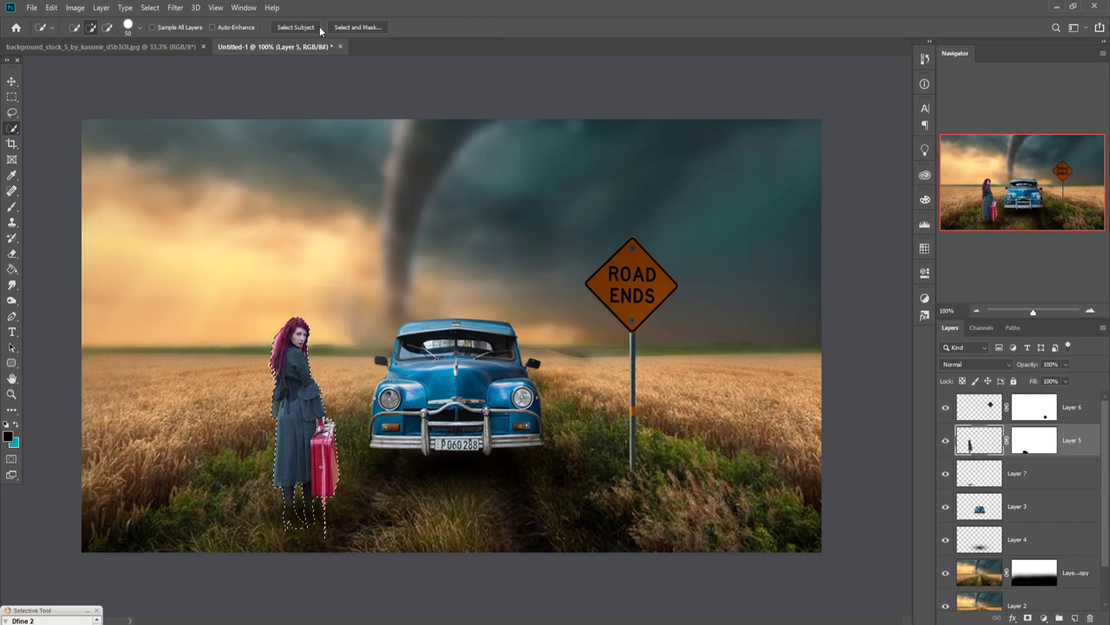
Step: Refine her hair edges in Select and Mask, decontaminate colours, and output to a new layer
{"action": "left_click", "coordinate": [349, 27]}
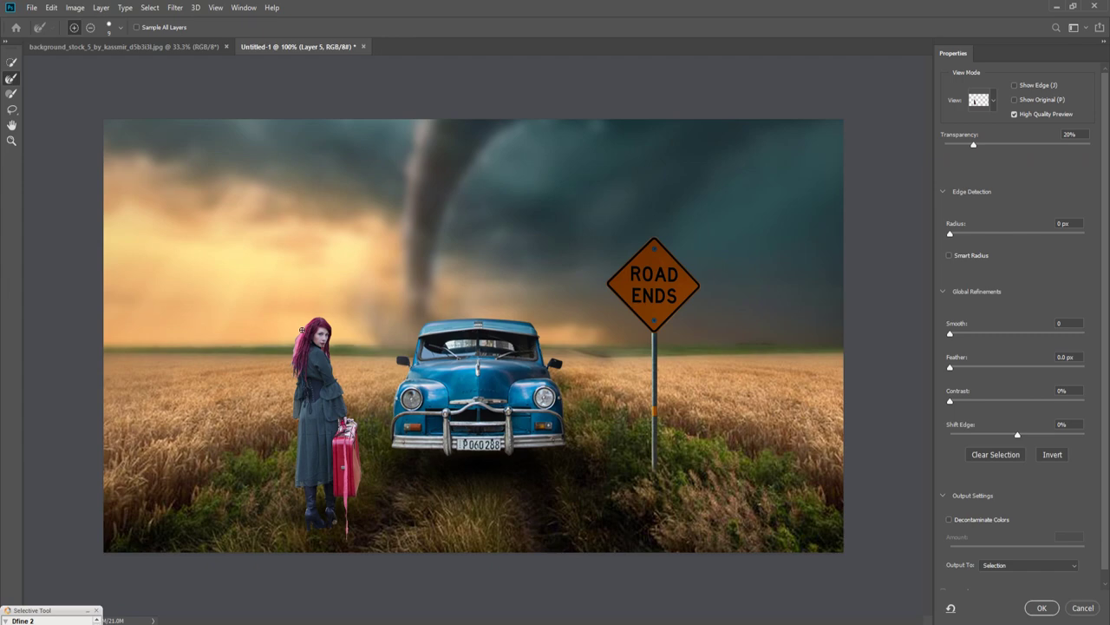
{"action": "key", "text": "ctrl+plus"}
{"action": "key", "text": "ctrl+plus"}
{"action": "key", "text": "ctrl+plus"}
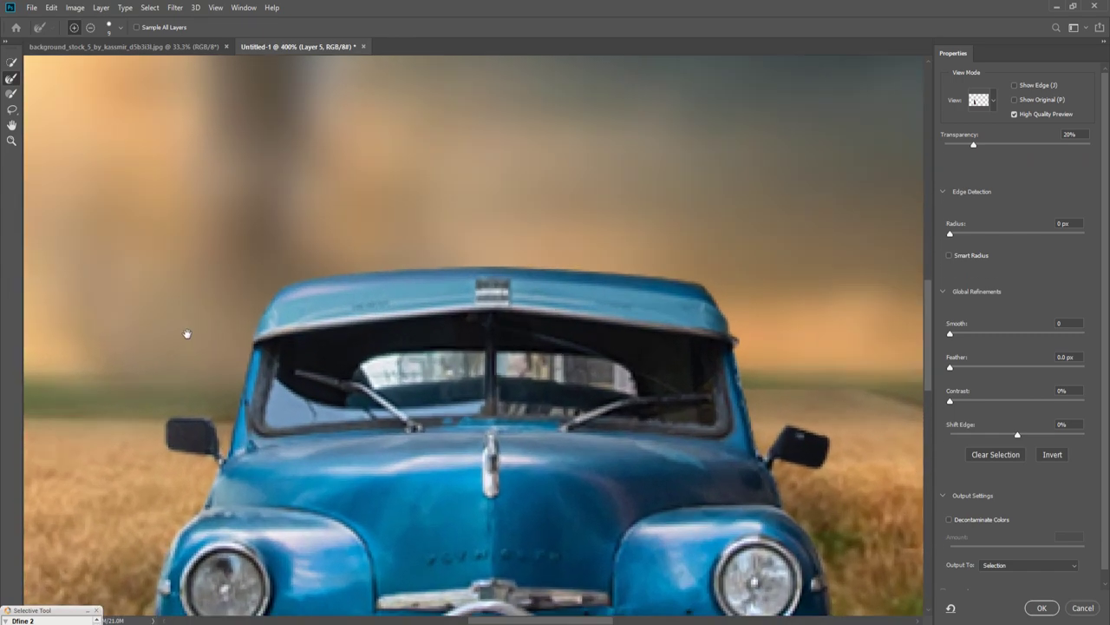
{"action": "left_click_drag", "start_coordinate": [186, 329], "coordinate": [796, 304]}
{"action": "key", "text": "bracketright"}
{"action": "key", "text": "bracketright"}
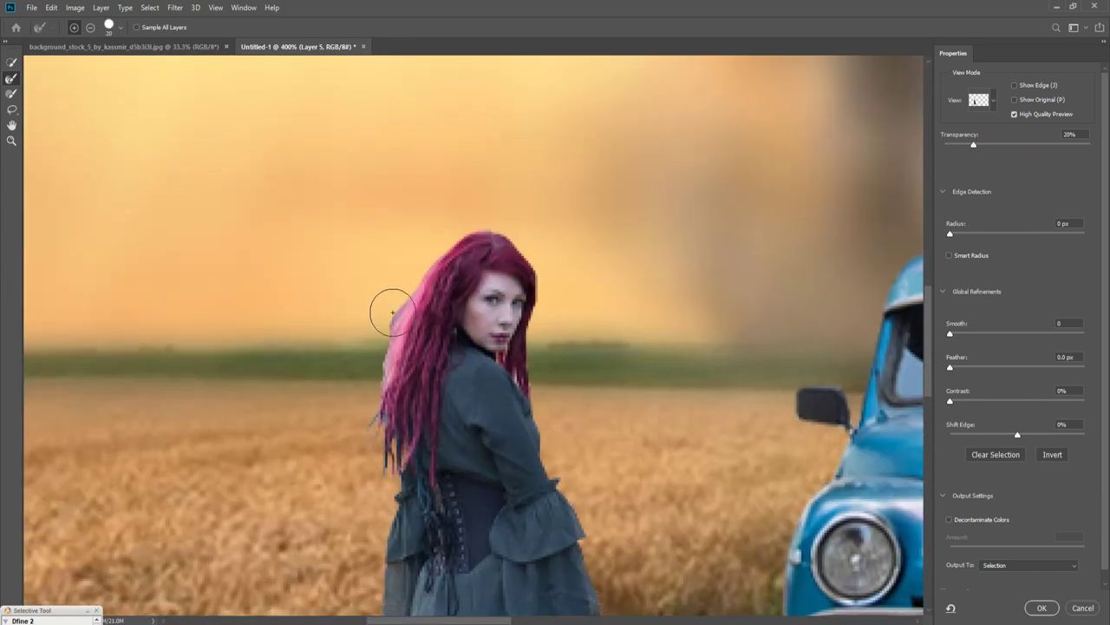
{"action": "left_click_drag", "start_coordinate": [389, 307], "coordinate": [382, 393]}
{"action": "left_click", "coordinate": [951, 519]}
{"action": "left_click", "coordinate": [1023, 565]}
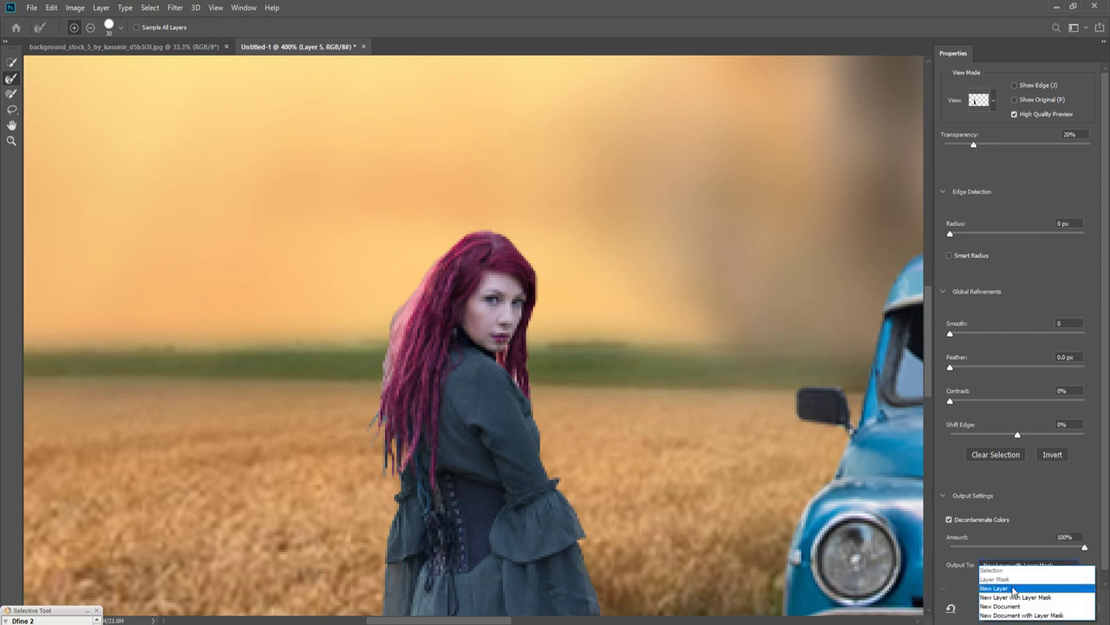
{"action": "left_click", "coordinate": [1013, 589]}
{"action": "left_click", "coordinate": [1045, 608]}
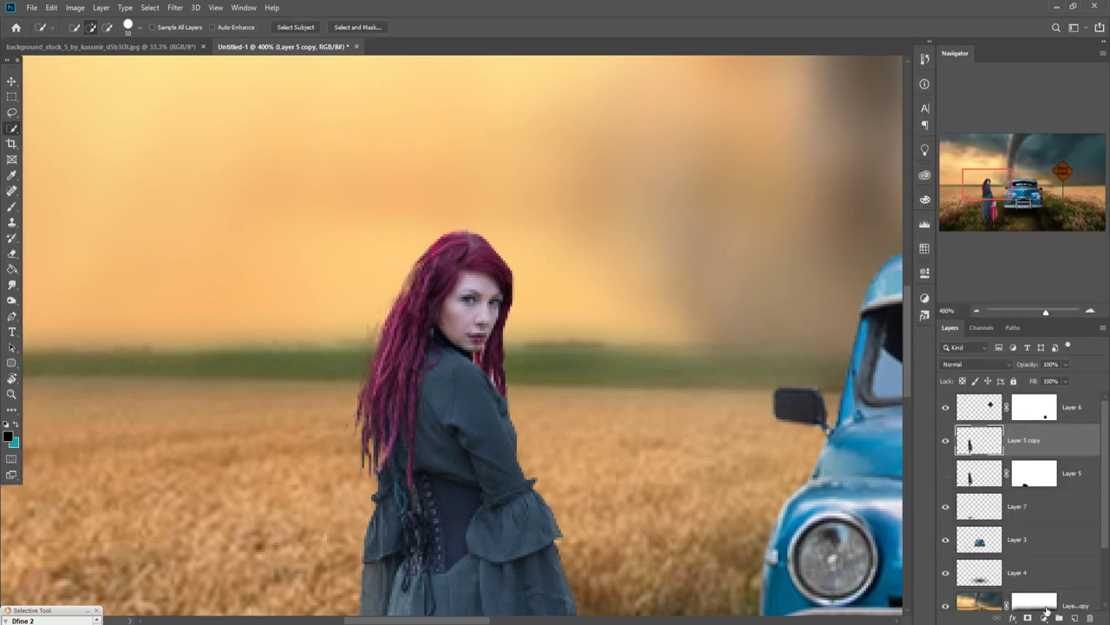
Step: Zoom back out, add a mask to Layer 5 copy, and create an empty Layer 8
{"action": "left_click", "coordinate": [12, 81]}
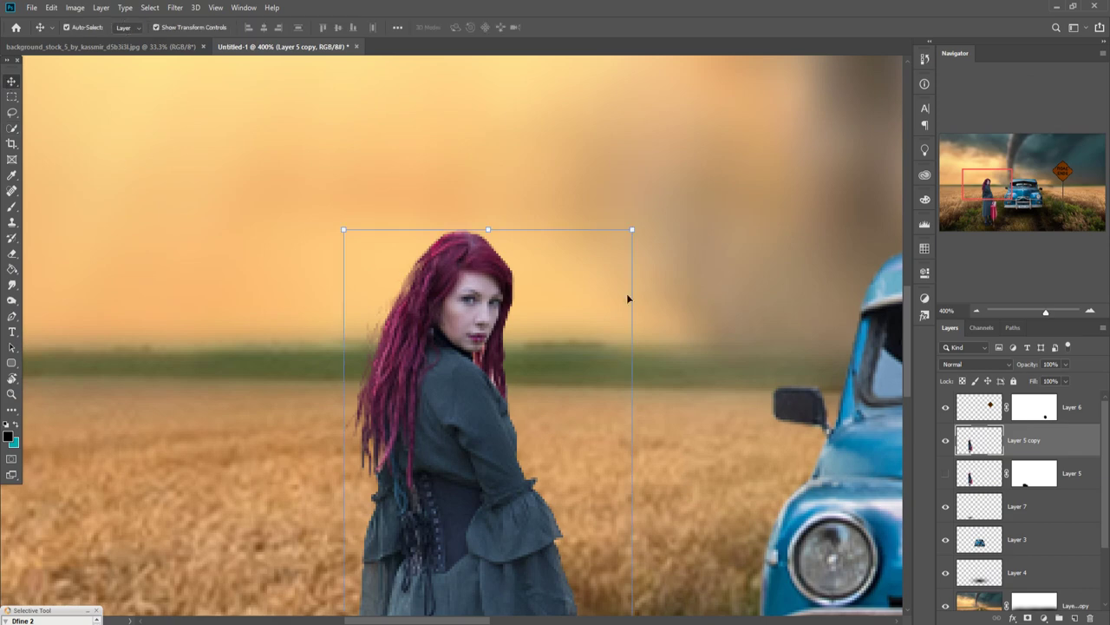
{"action": "key", "text": "ctrl+minus"}
{"action": "key", "text": "ctrl+minus"}
{"action": "key", "text": "ctrl+minus"}
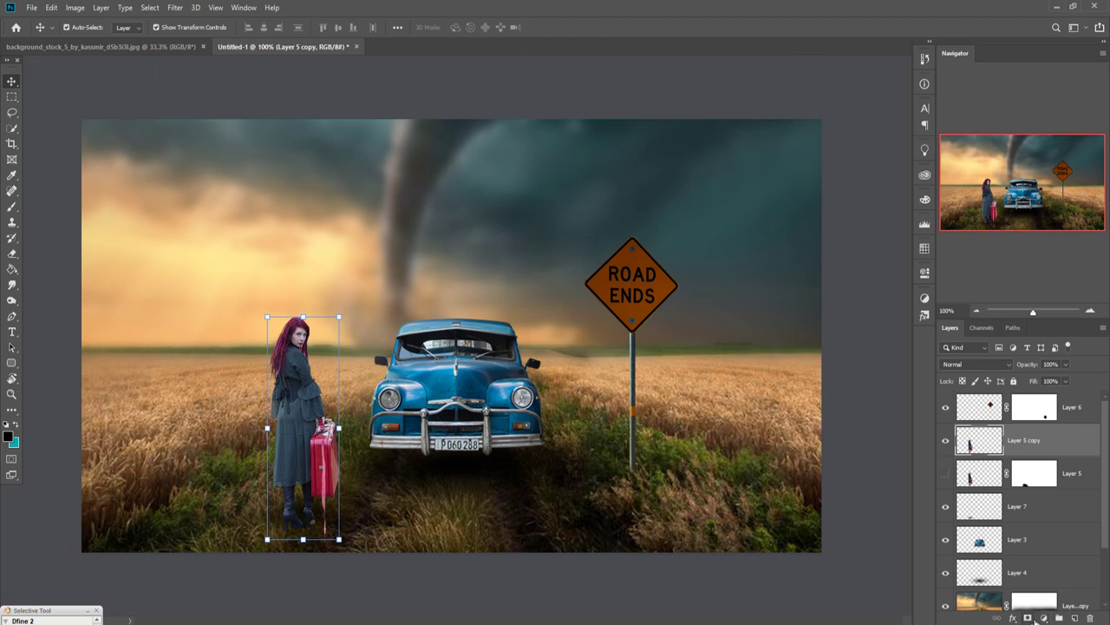
{"action": "left_click", "coordinate": [1029, 618]}
{"action": "left_click", "coordinate": [12, 206]}
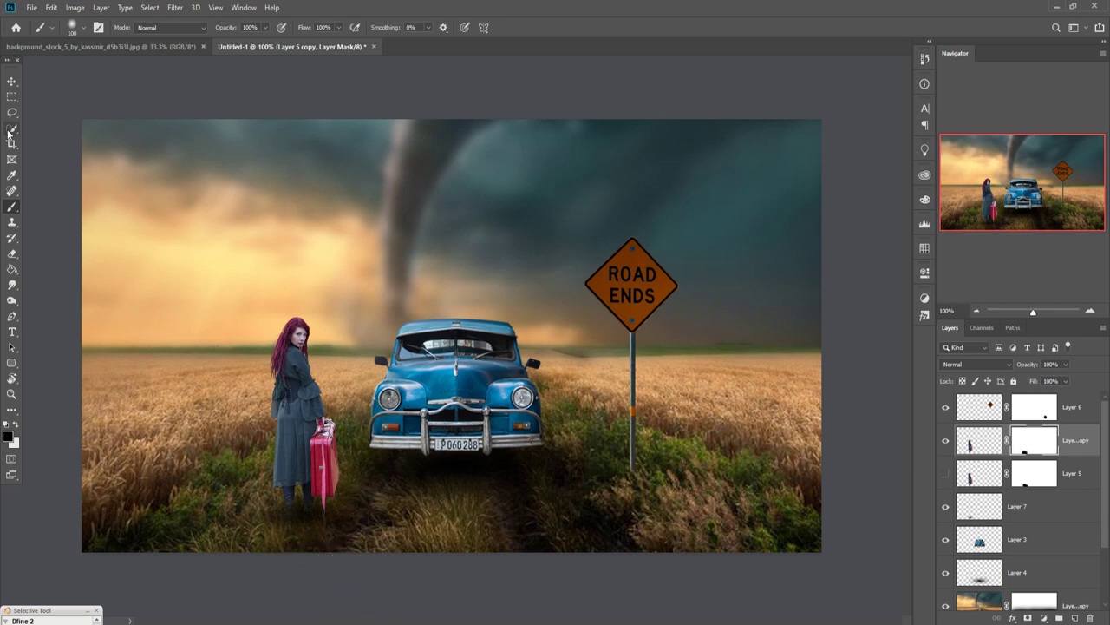
{"action": "left_click", "coordinate": [13, 81]}
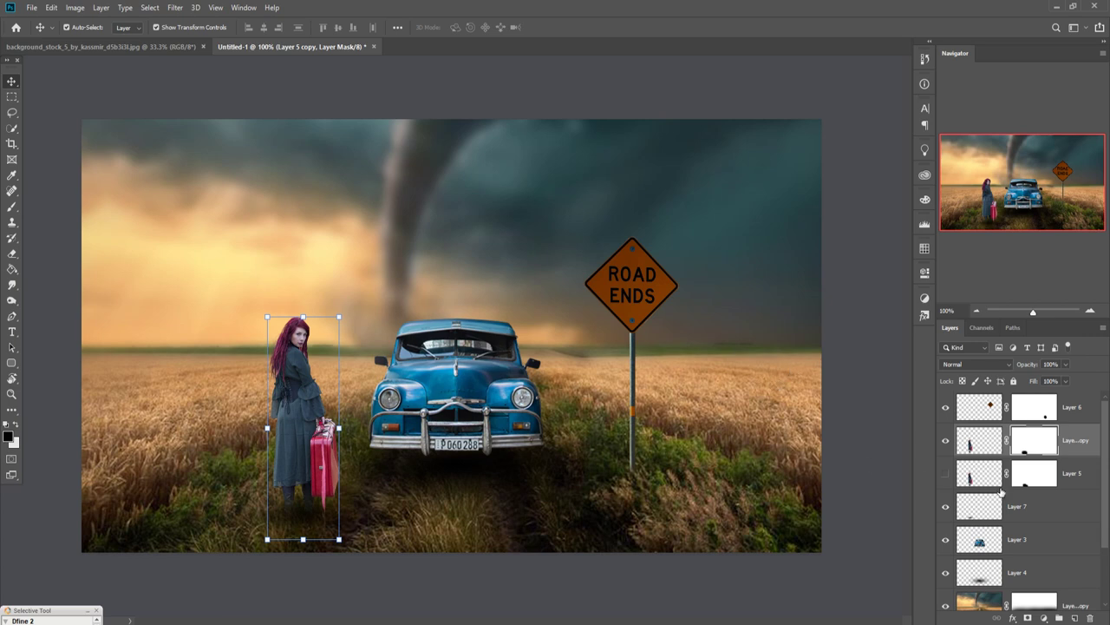
{"action": "left_click", "coordinate": [978, 441]}
Step: Set Layer 8 to Overlay and clip it to the woman's layer
{"action": "left_click", "coordinate": [1074, 618]}
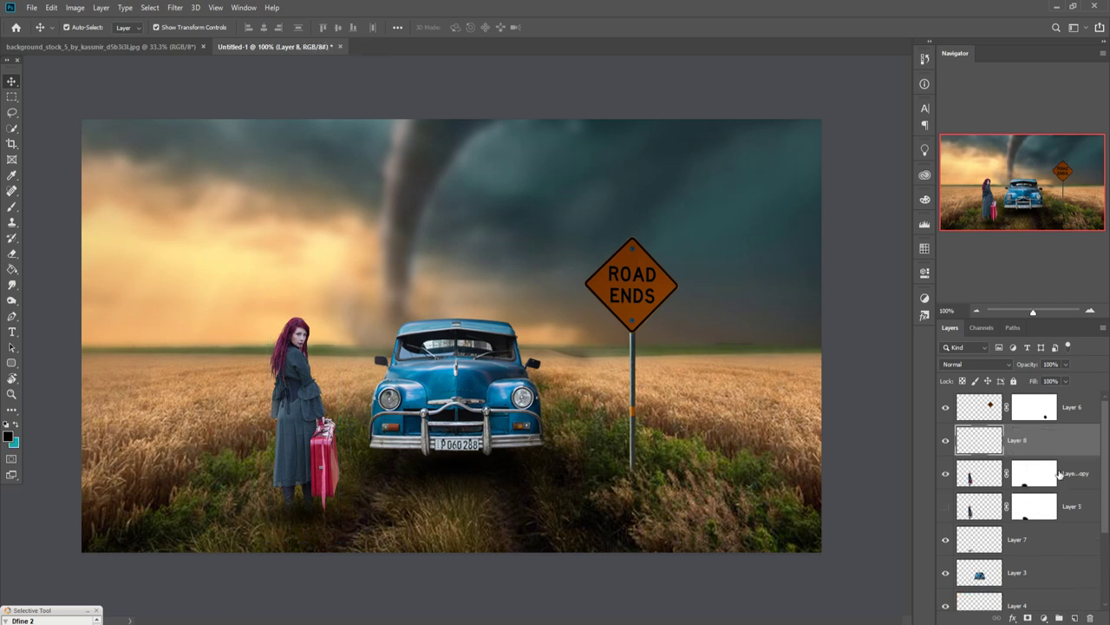
{"action": "left_click", "coordinate": [1006, 366]}
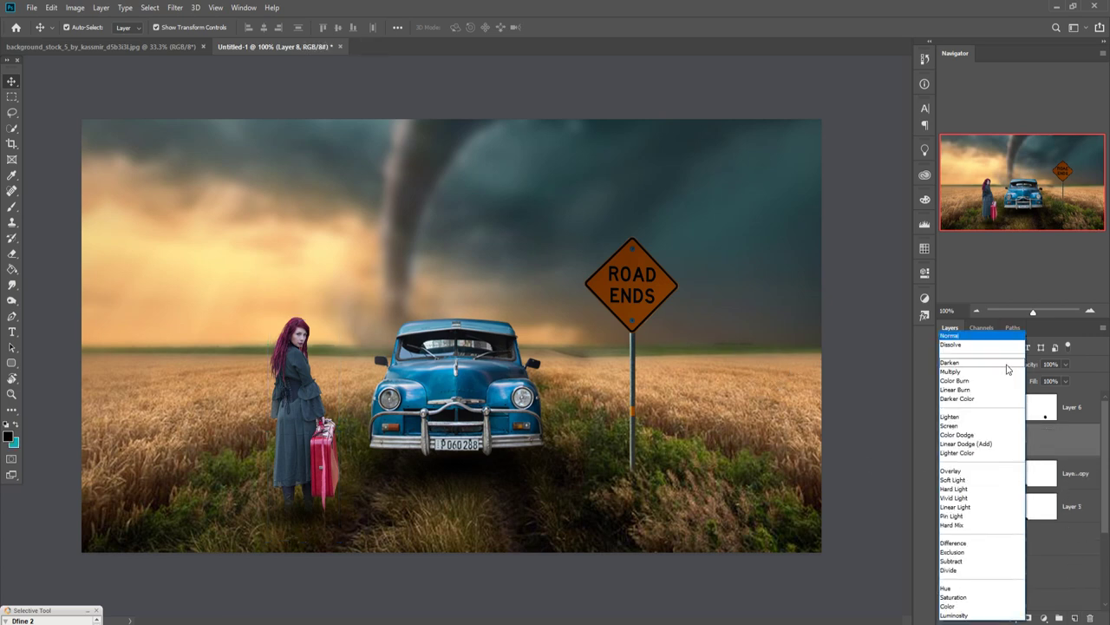
{"action": "left_click", "coordinate": [980, 472]}
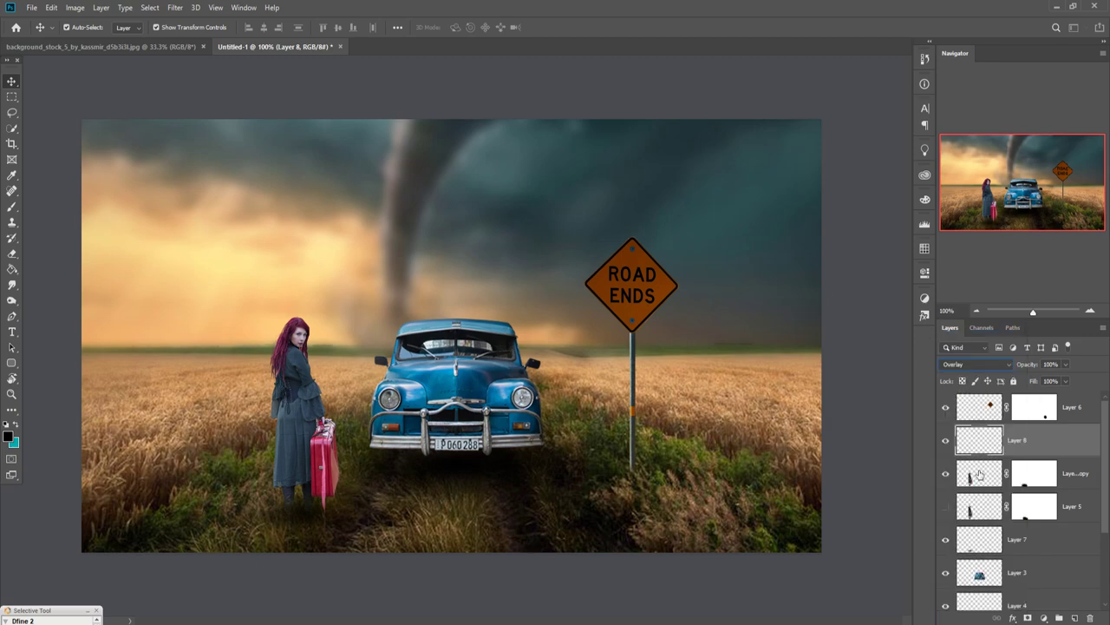
{"action": "right_click", "coordinate": [1041, 437]}
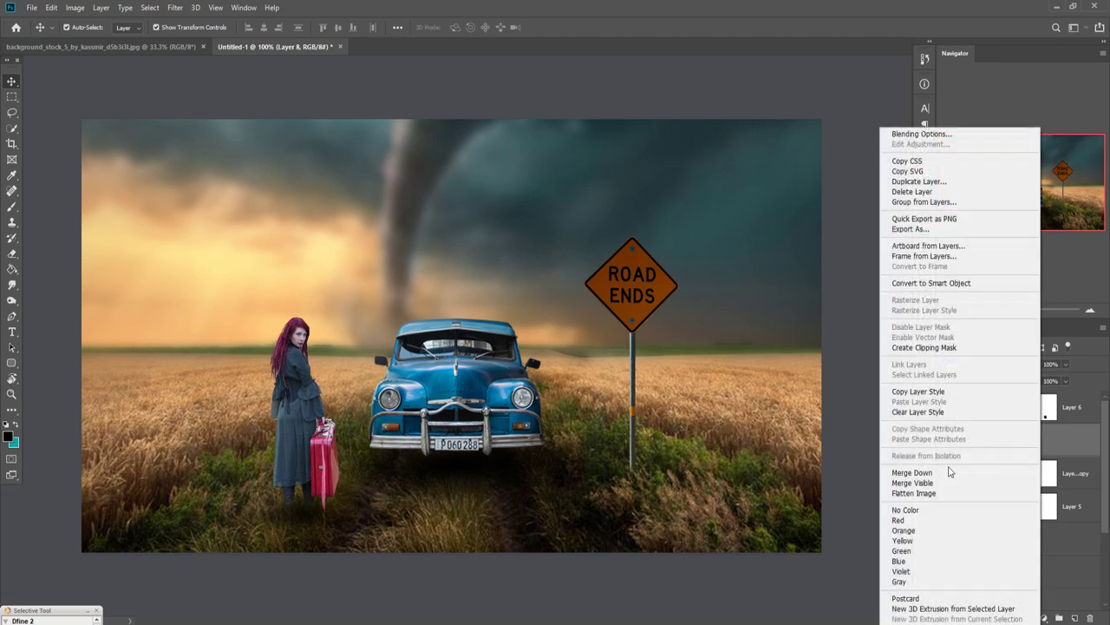
{"action": "left_click", "coordinate": [915, 348]}
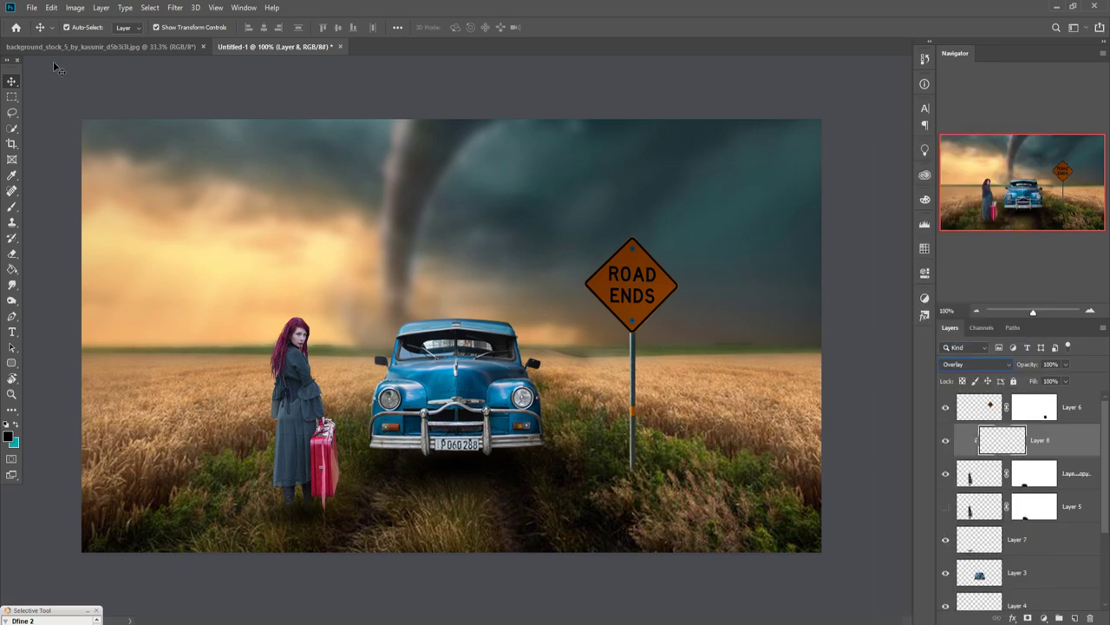
Step: Fill Layer 8 with 50% Gray
{"action": "left_click", "coordinate": [52, 7]}
{"action": "left_click", "coordinate": [70, 194]}
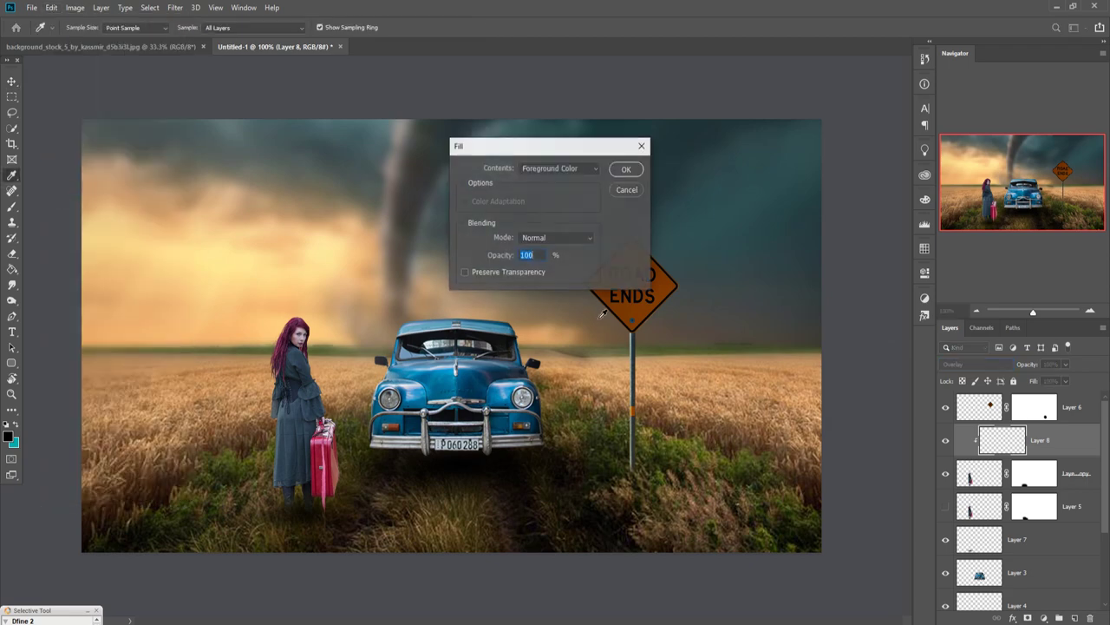
{"action": "left_click", "coordinate": [572, 168]}
{"action": "left_click", "coordinate": [538, 265]}
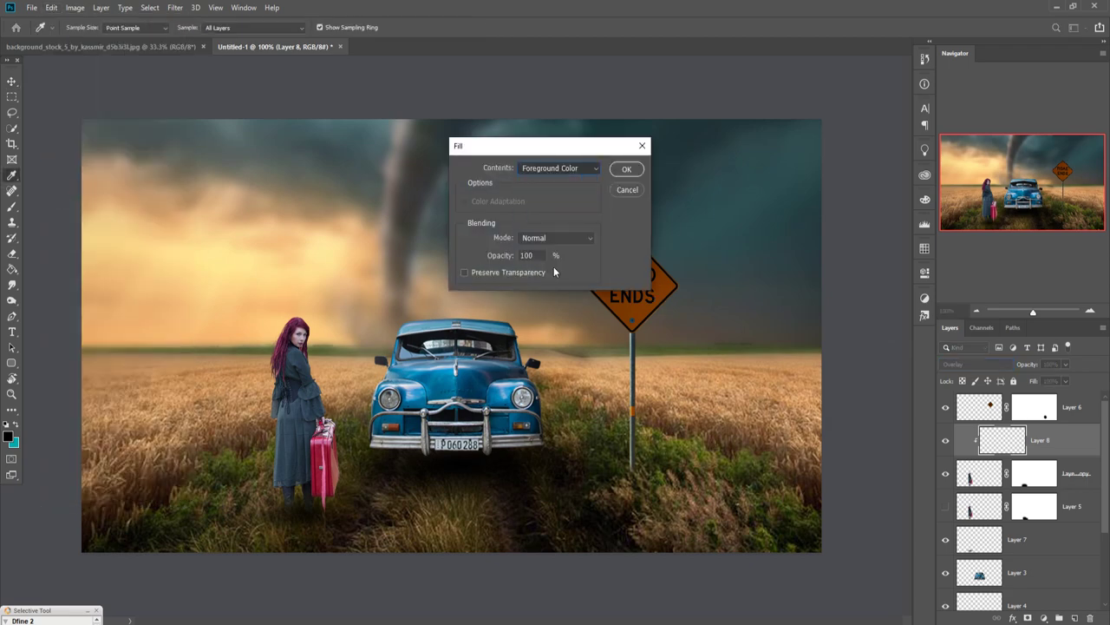
{"action": "left_click", "coordinate": [627, 170]}
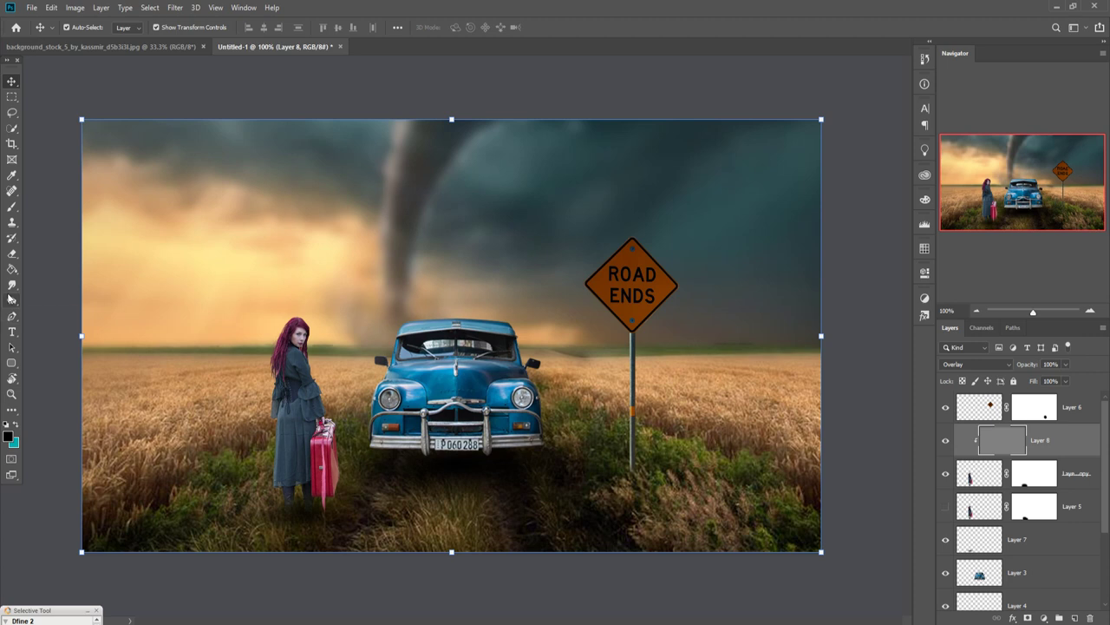
{"action": "left_click", "coordinate": [12, 300]}
{"action": "right_click", "coordinate": [11, 300]}
Step: Dodge highlights along the woman's coat edges and hair at 55% exposure
{"action": "left_click", "coordinate": [59, 301]}
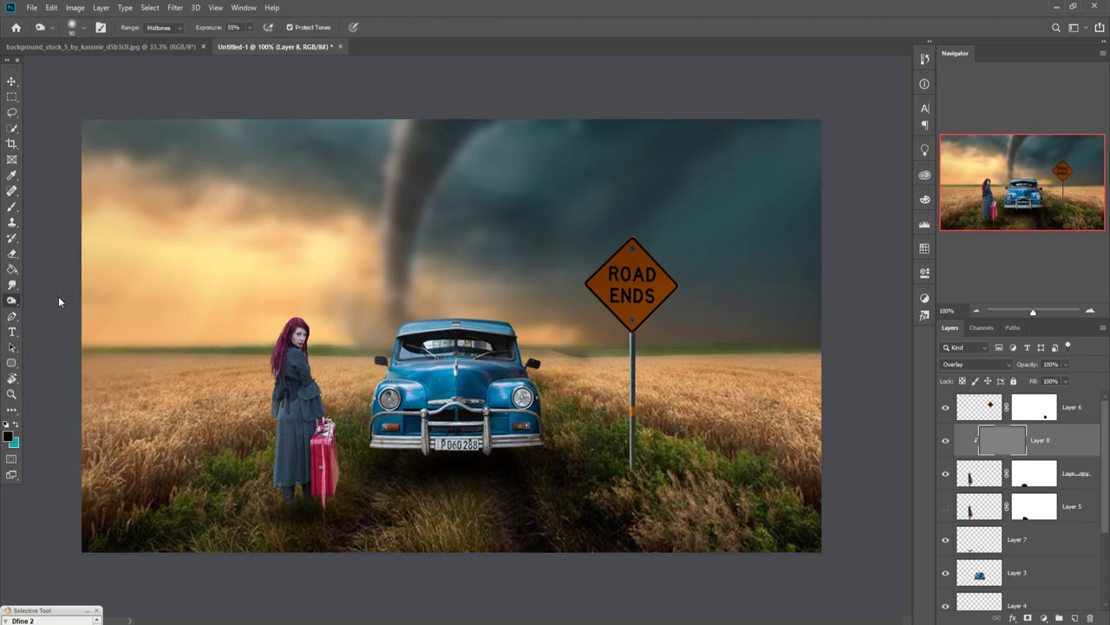
{"action": "key", "text": "shift+o"}
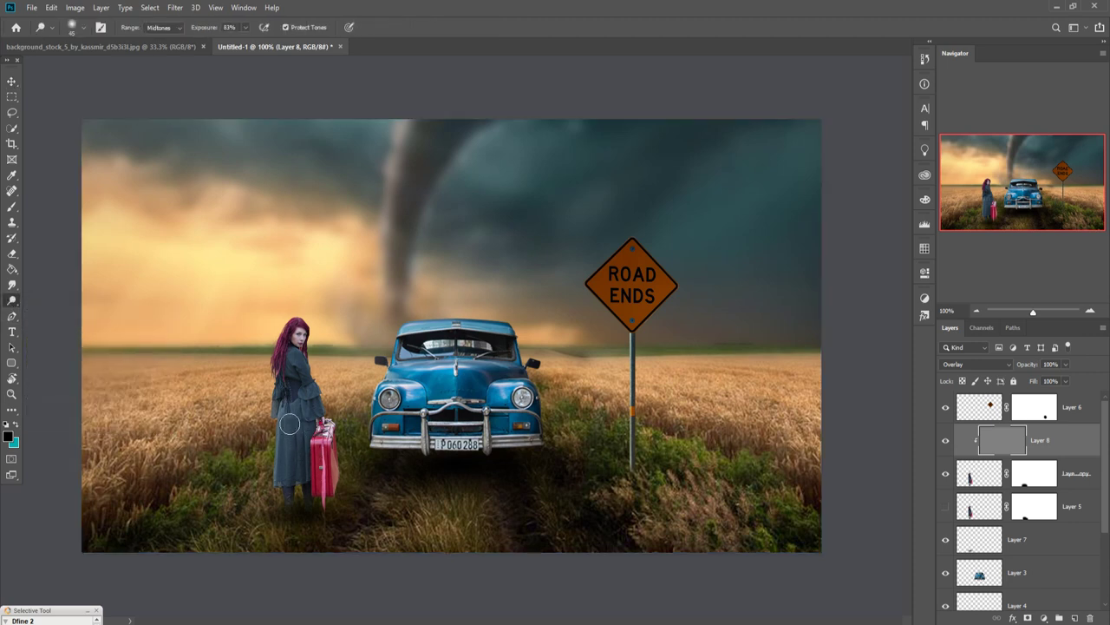
{"action": "mouse_move", "coordinate": [290, 423]}
{"action": "left_mouse_down"}
{"action": "mouse_move", "coordinate": [283, 400]}
{"action": "mouse_move", "coordinate": [281, 484]}
{"action": "mouse_move", "coordinate": [296, 472]}
{"action": "mouse_move", "coordinate": [307, 427]}
{"action": "mouse_move", "coordinate": [311, 475]}
{"action": "mouse_move", "coordinate": [300, 371]}
{"action": "left_mouse_up"}
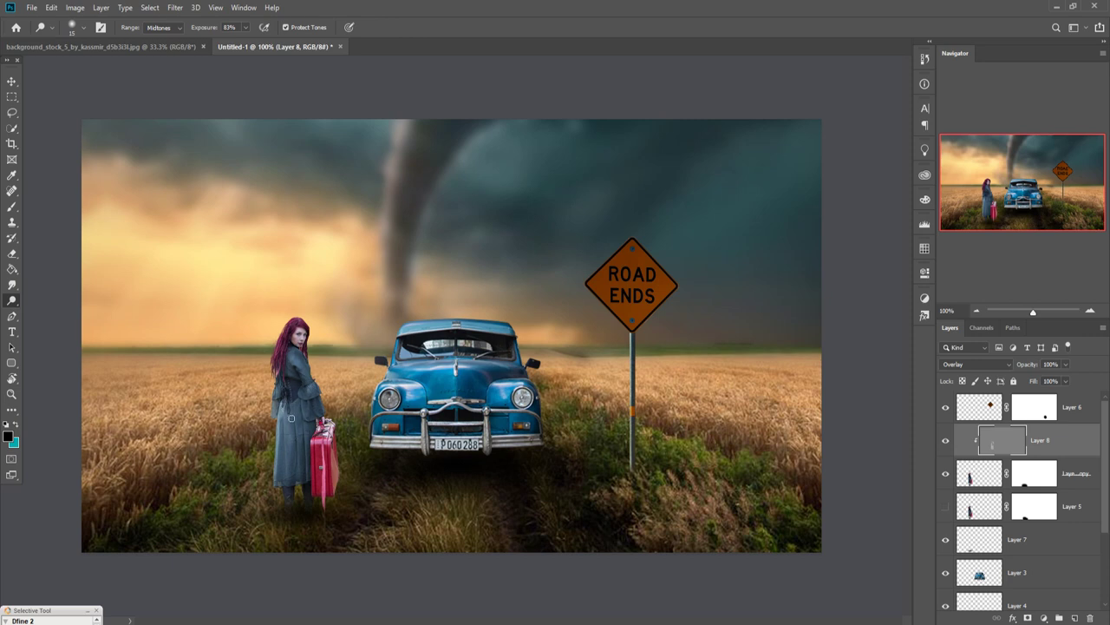
{"action": "left_click_drag", "start_coordinate": [292, 418], "coordinate": [283, 489]}
{"action": "left_click_drag", "start_coordinate": [285, 418], "coordinate": [283, 488]}
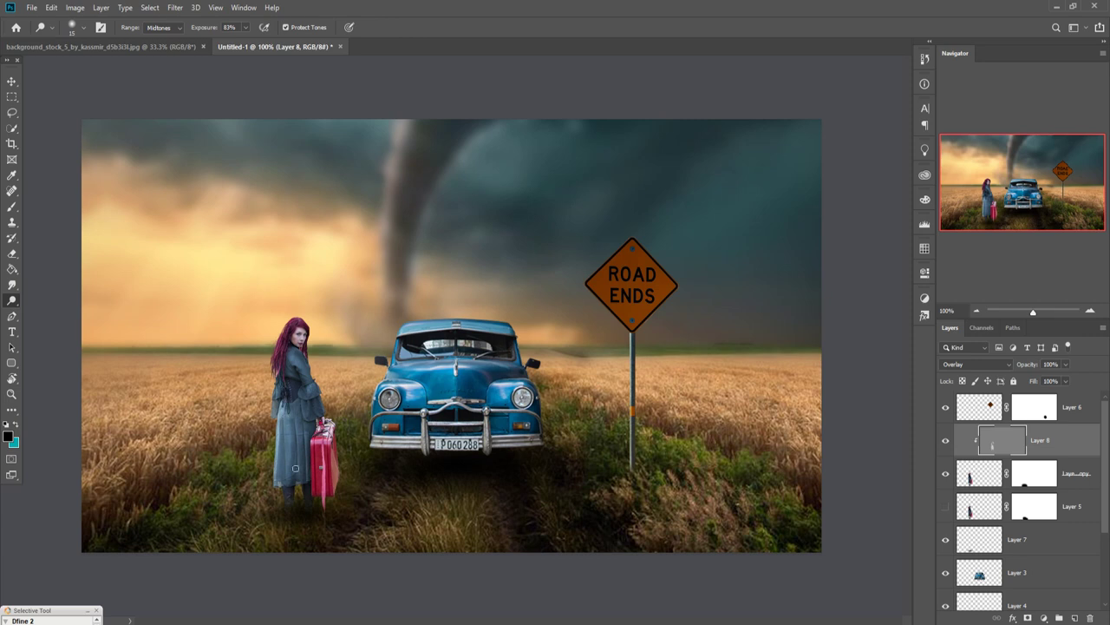
{"action": "left_click_drag", "start_coordinate": [316, 386], "coordinate": [325, 410]}
{"action": "left_click_drag", "start_coordinate": [285, 341], "coordinate": [278, 375]}
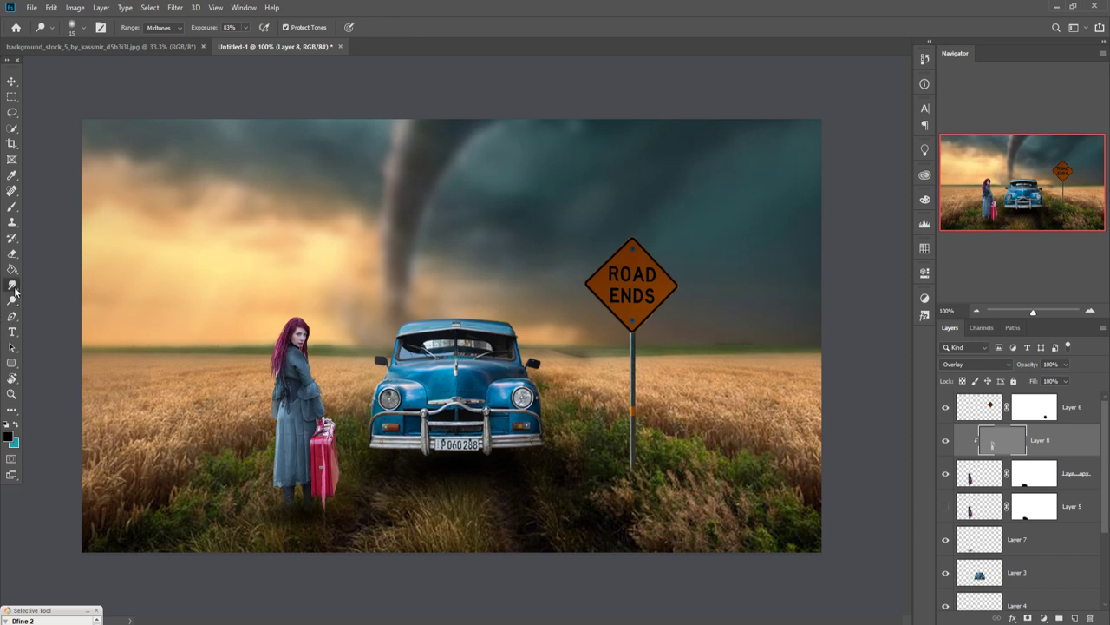
Step: Burn along the edge of the woman's coat to deepen its shading
{"action": "right_click", "coordinate": [12, 300]}
{"action": "left_click", "coordinate": [58, 311]}
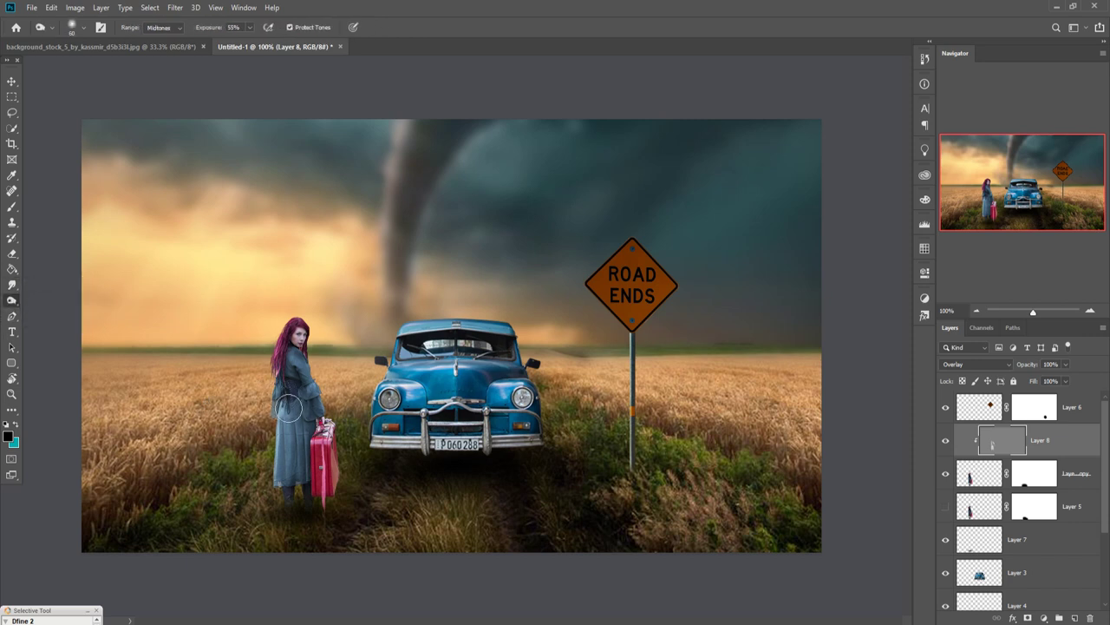
{"action": "left_click_drag", "start_coordinate": [275, 393], "coordinate": [282, 400]}
{"action": "mouse_move", "coordinate": [276, 473]}
{"action": "left_mouse_down"}
{"action": "mouse_move", "coordinate": [281, 421]}
{"action": "mouse_move", "coordinate": [306, 420]}
{"action": "mouse_move", "coordinate": [292, 366]}
{"action": "left_mouse_up"}
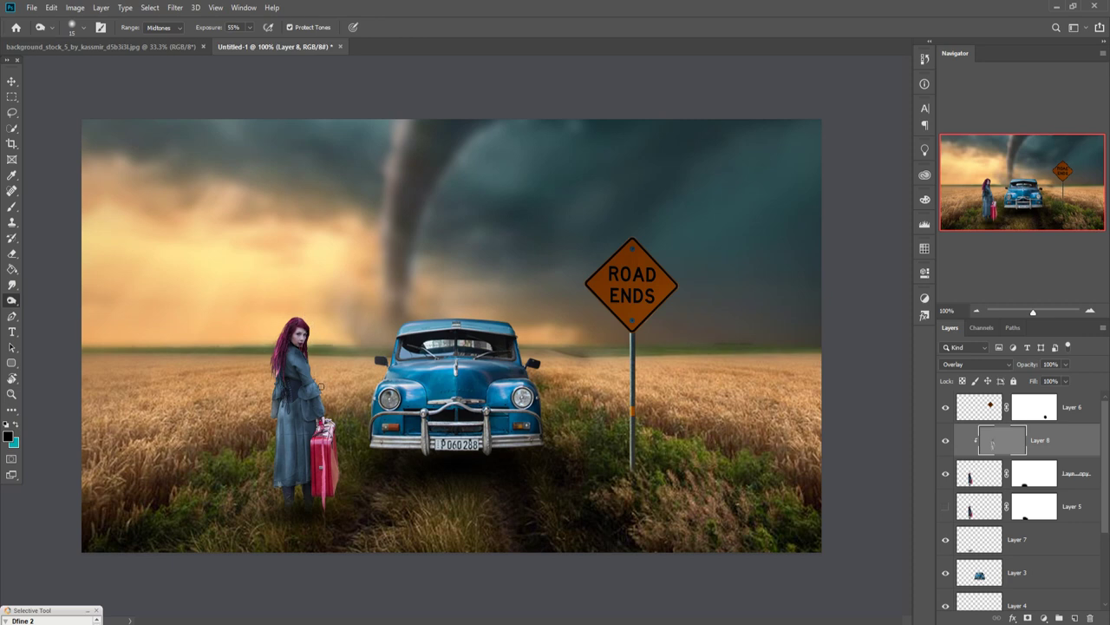
{"action": "left_click", "coordinate": [11, 81]}
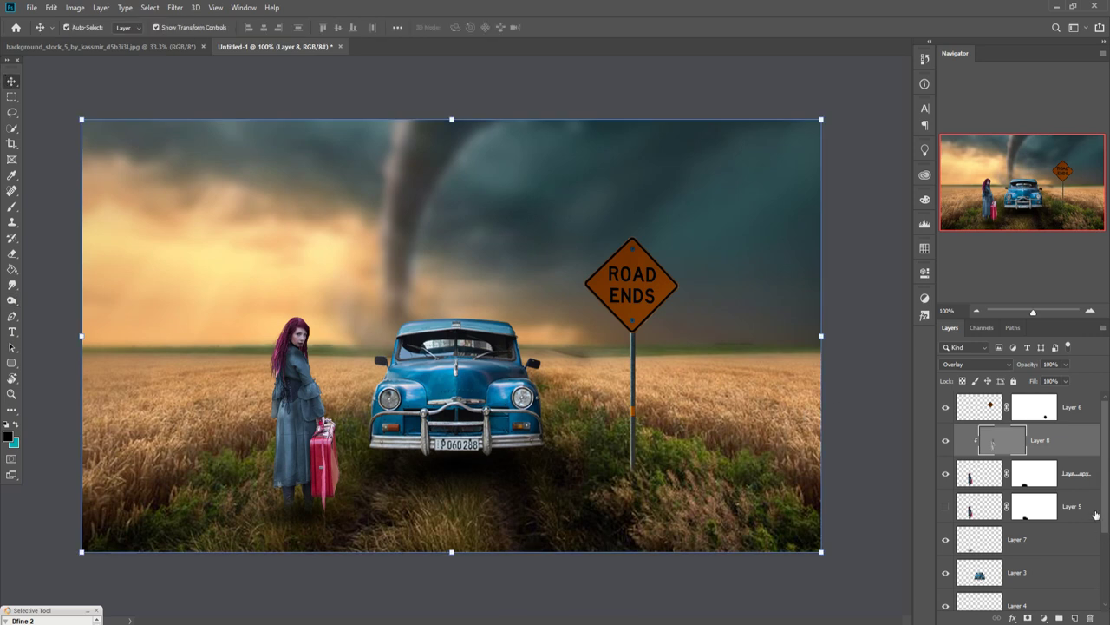
Step: With the ROAD ENDS layer active, lasso the large lower bird in birds_png
{"action": "left_click", "coordinate": [1090, 423]}
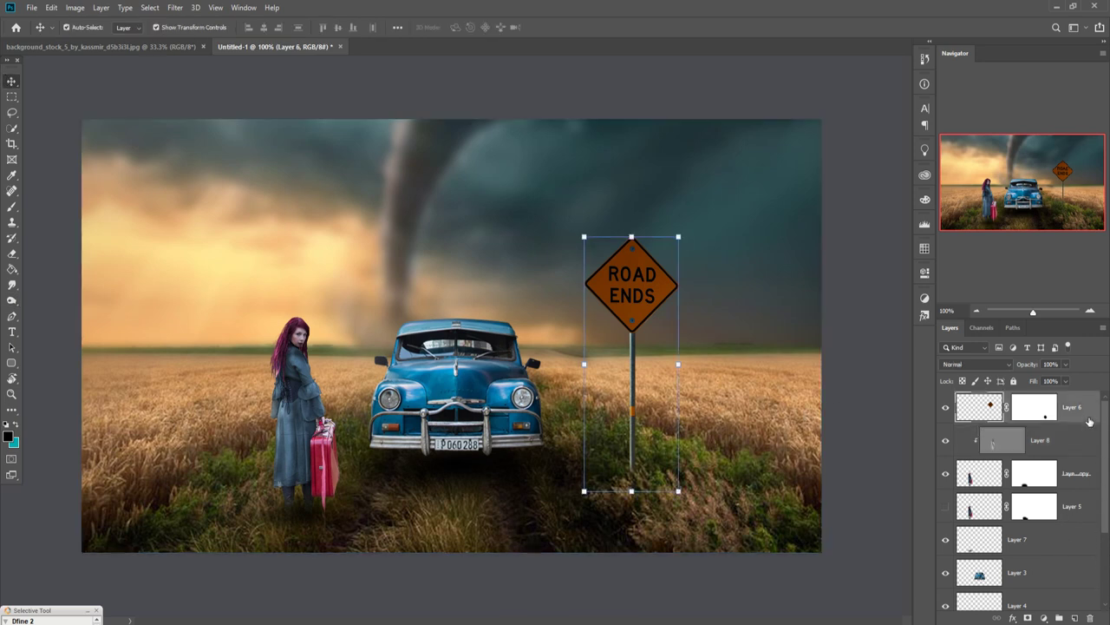
{"action": "left_click", "coordinate": [375, 46]}
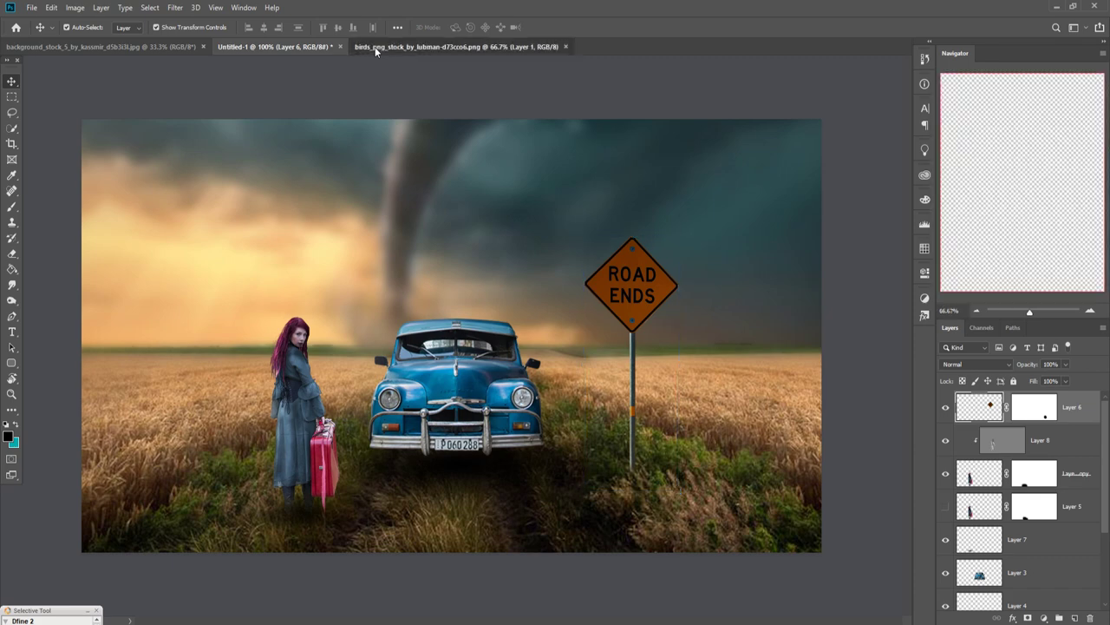
{"action": "left_click", "coordinate": [12, 112]}
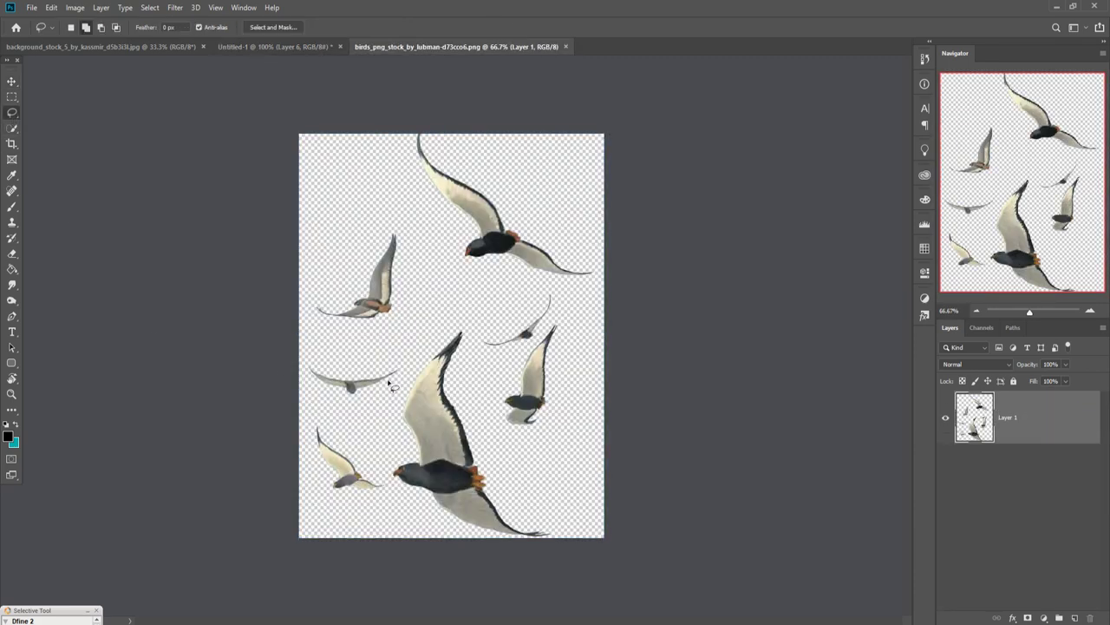
{"action": "left_click_drag", "start_coordinate": [437, 342], "coordinate": [405, 392]}
{"action": "left_click_drag", "start_coordinate": [384, 436], "coordinate": [388, 475]}
{"action": "mouse_move", "coordinate": [420, 516]}
{"action": "left_mouse_down"}
{"action": "mouse_move", "coordinate": [495, 538]}
{"action": "mouse_move", "coordinate": [568, 536]}
{"action": "mouse_move", "coordinate": [507, 452]}
{"action": "mouse_move", "coordinate": [469, 318]}
{"action": "mouse_move", "coordinate": [450, 326]}
{"action": "left_mouse_up"}
{"action": "key", "text": "v"}
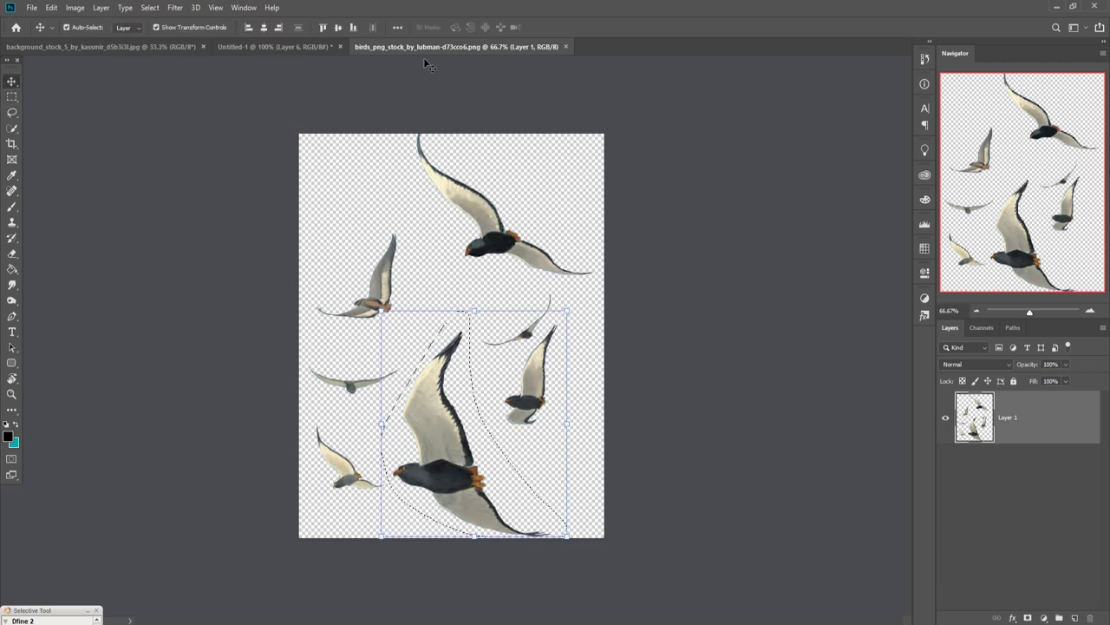
{"action": "mouse_move", "coordinate": [424, 58]}
{"action": "left_mouse_down"}
{"action": "mouse_move", "coordinate": [883, 474]}
{"action": "mouse_move", "coordinate": [548, 243]}
{"action": "left_mouse_up"}
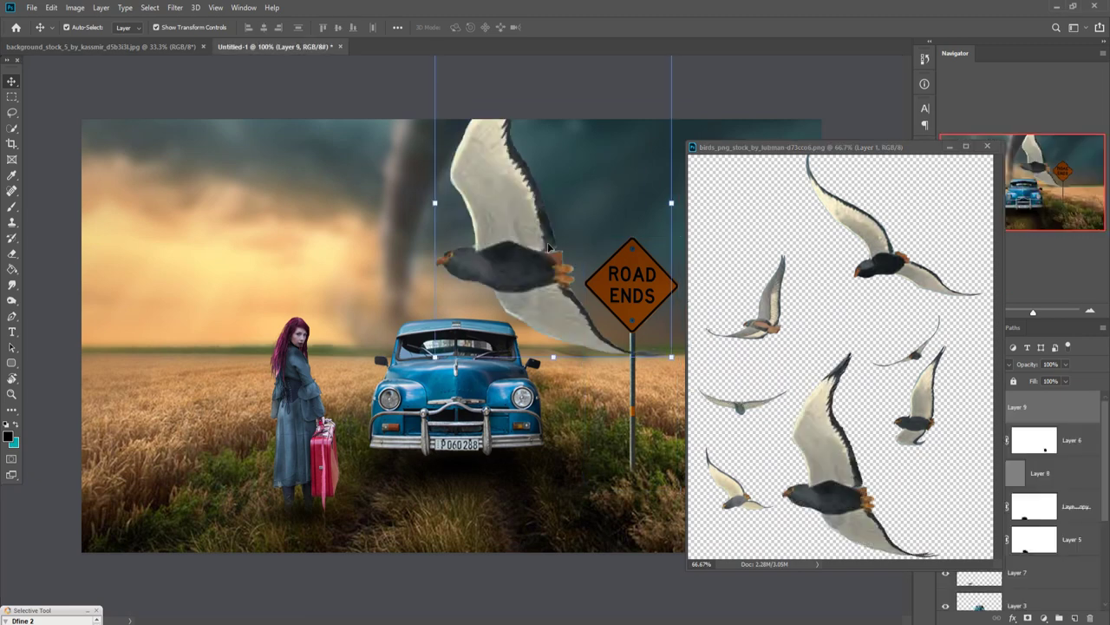
Step: Scale down the first bird and place it over the tornado in the sky
{"action": "left_click", "coordinate": [950, 146]}
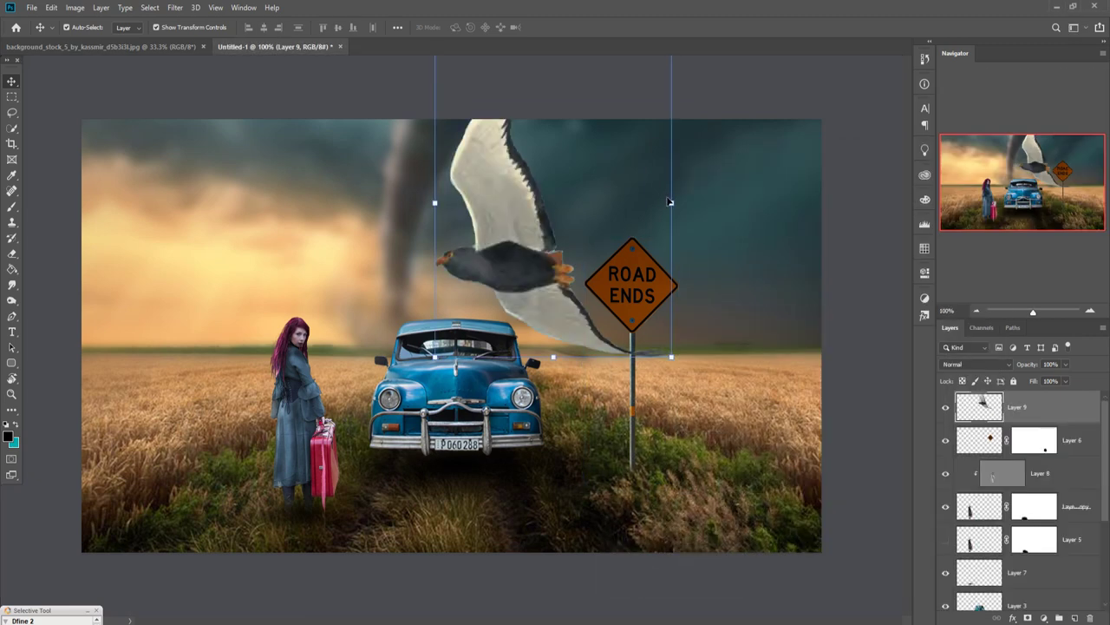
{"action": "left_click_drag", "start_coordinate": [678, 208], "coordinate": [544, 202]}
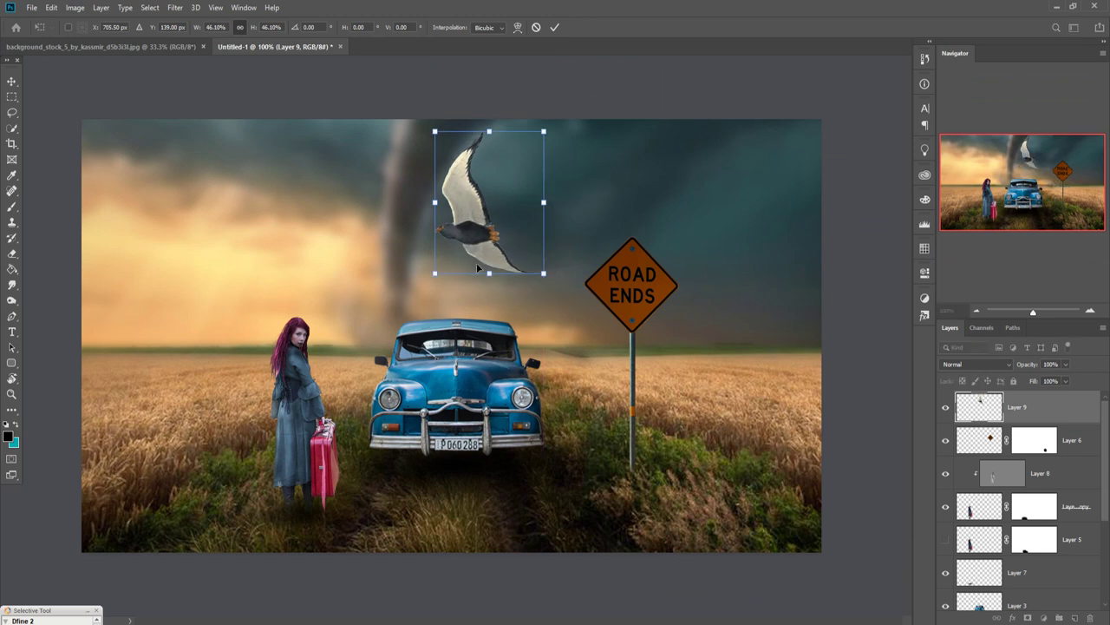
{"action": "mouse_move", "coordinate": [464, 260]}
{"action": "left_mouse_down"}
{"action": "mouse_move", "coordinate": [355, 247]}
{"action": "mouse_move", "coordinate": [365, 238]}
{"action": "left_mouse_up"}
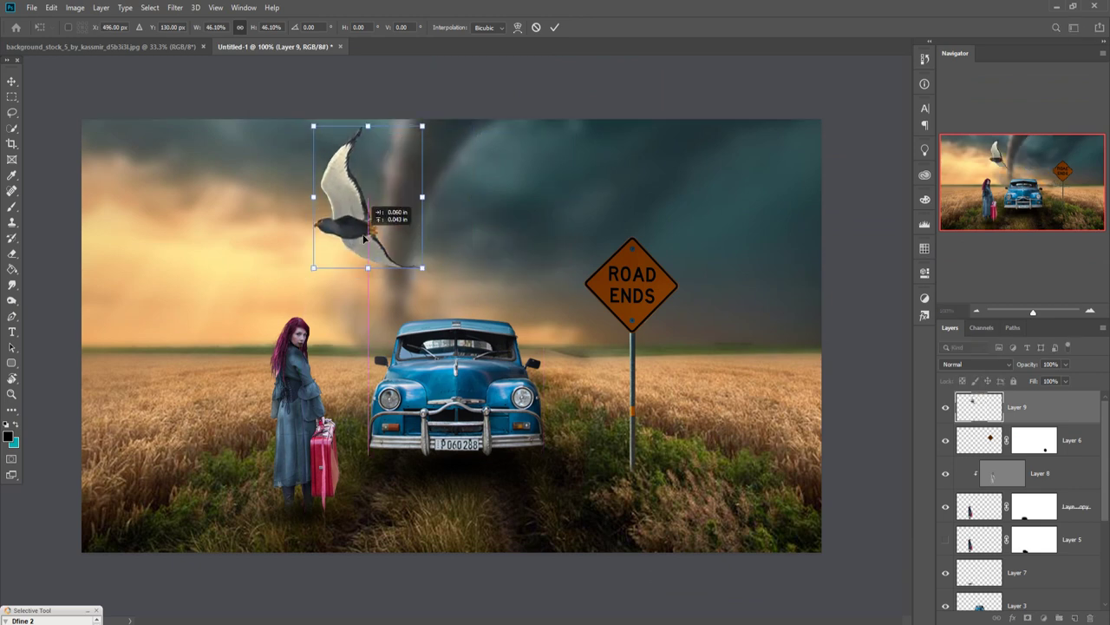
{"action": "left_click", "coordinate": [555, 28]}
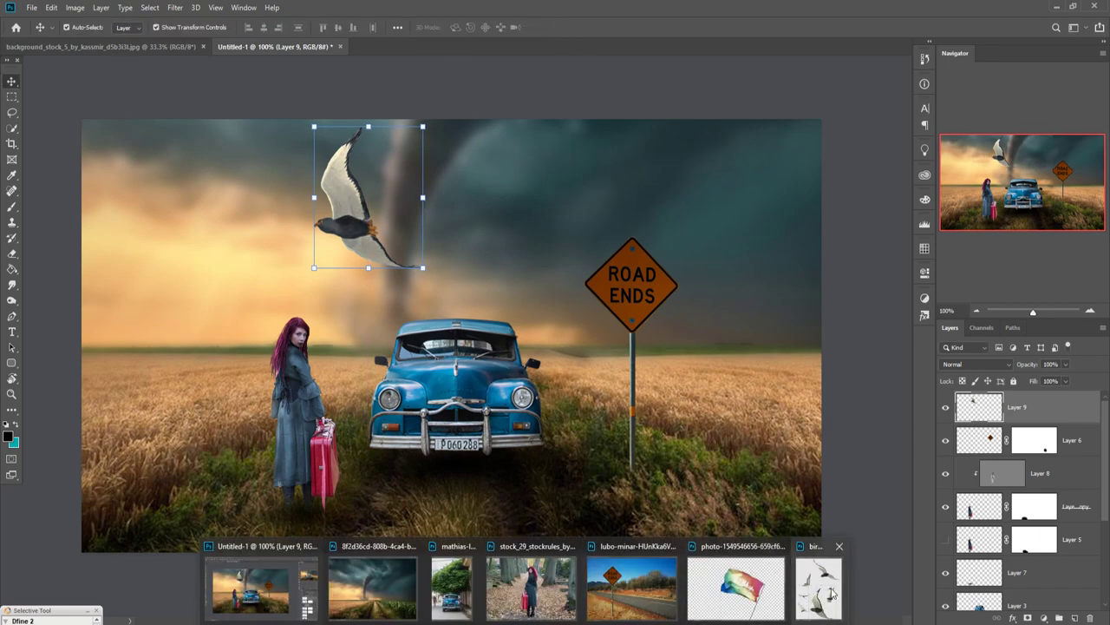
Step: Lasso the top bird in the birds image and drag it into the tornado composite
{"action": "left_click", "coordinate": [732, 580]}
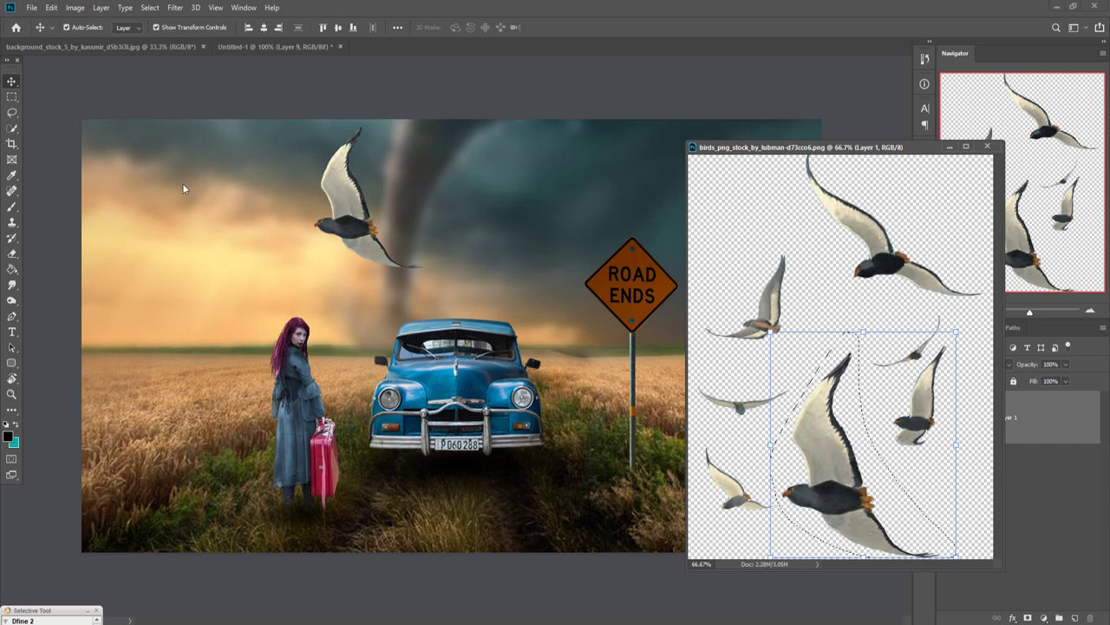
{"action": "left_click", "coordinate": [154, 10]}
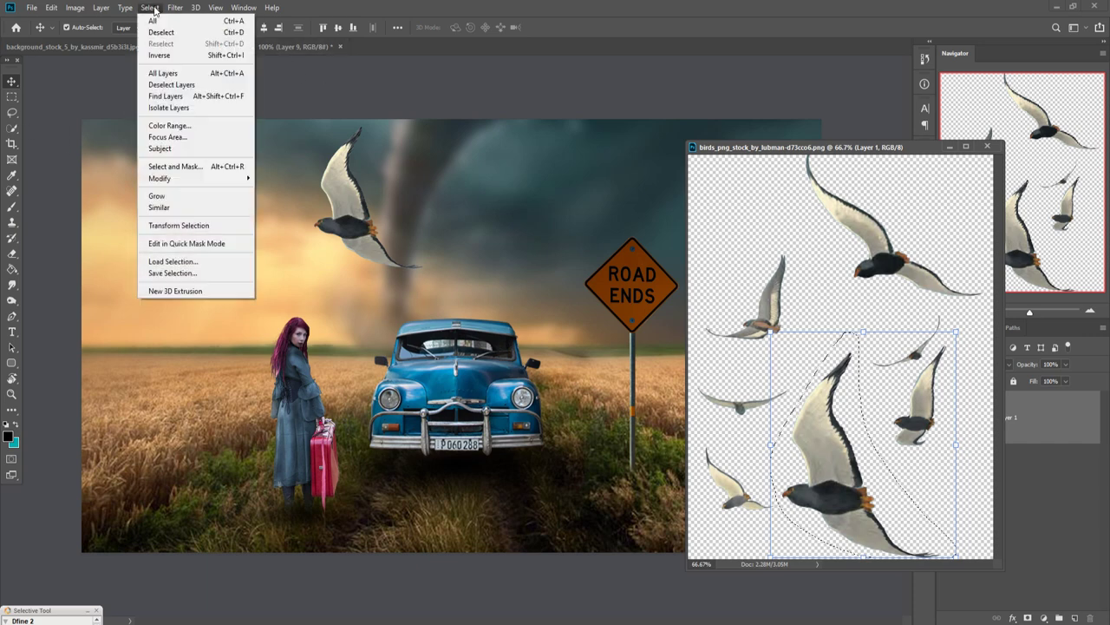
{"action": "left_click", "coordinate": [163, 36]}
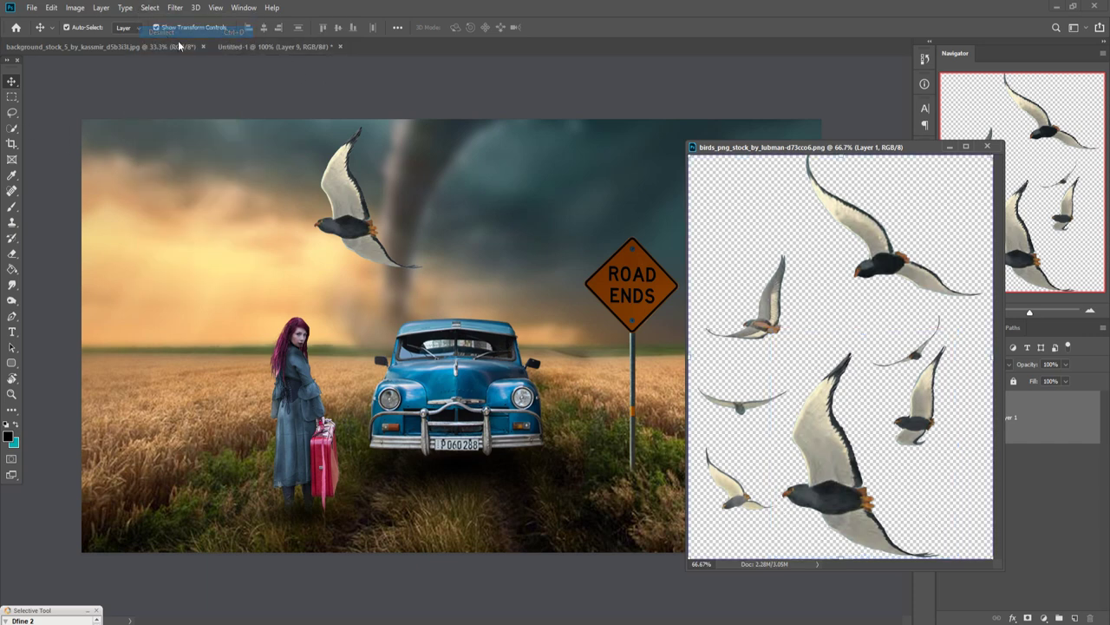
{"action": "left_click", "coordinate": [12, 112]}
{"action": "mouse_move", "coordinate": [806, 167]}
{"action": "left_mouse_down"}
{"action": "mouse_move", "coordinate": [819, 224]}
{"action": "mouse_move", "coordinate": [864, 298]}
{"action": "mouse_move", "coordinate": [986, 304]}
{"action": "mouse_move", "coordinate": [970, 273]}
{"action": "mouse_move", "coordinate": [828, 169]}
{"action": "mouse_move", "coordinate": [807, 193]}
{"action": "left_mouse_up"}
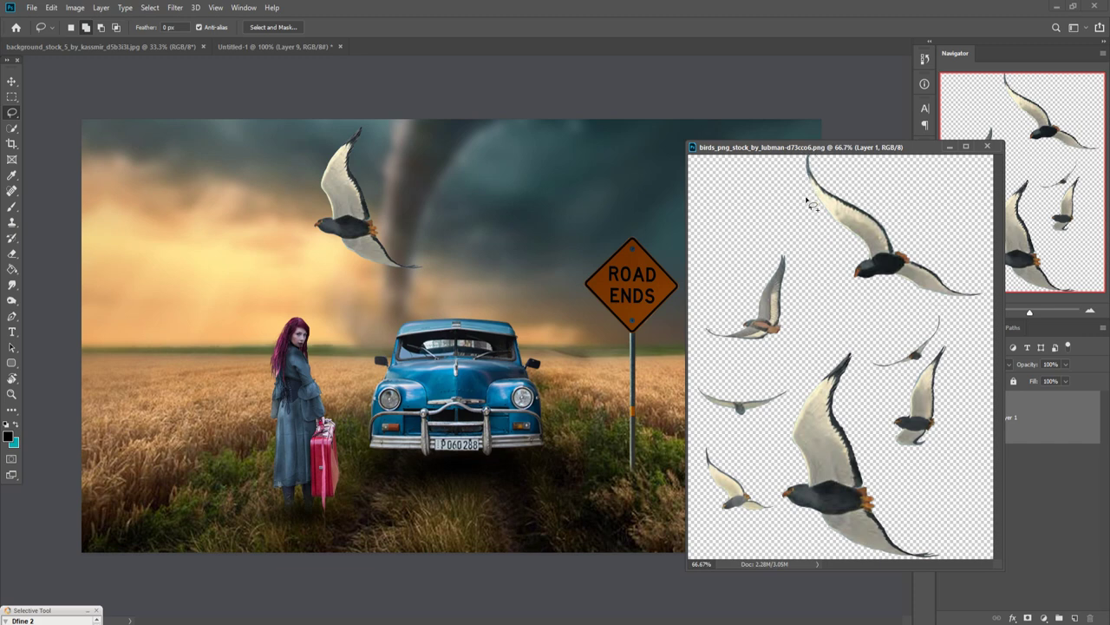
{"action": "left_click", "coordinate": [11, 80]}
{"action": "left_click_drag", "start_coordinate": [868, 256], "coordinate": [642, 191]}
Step: Shrink the second bird and position it in the upper-right sky
{"action": "left_click", "coordinate": [950, 146]}
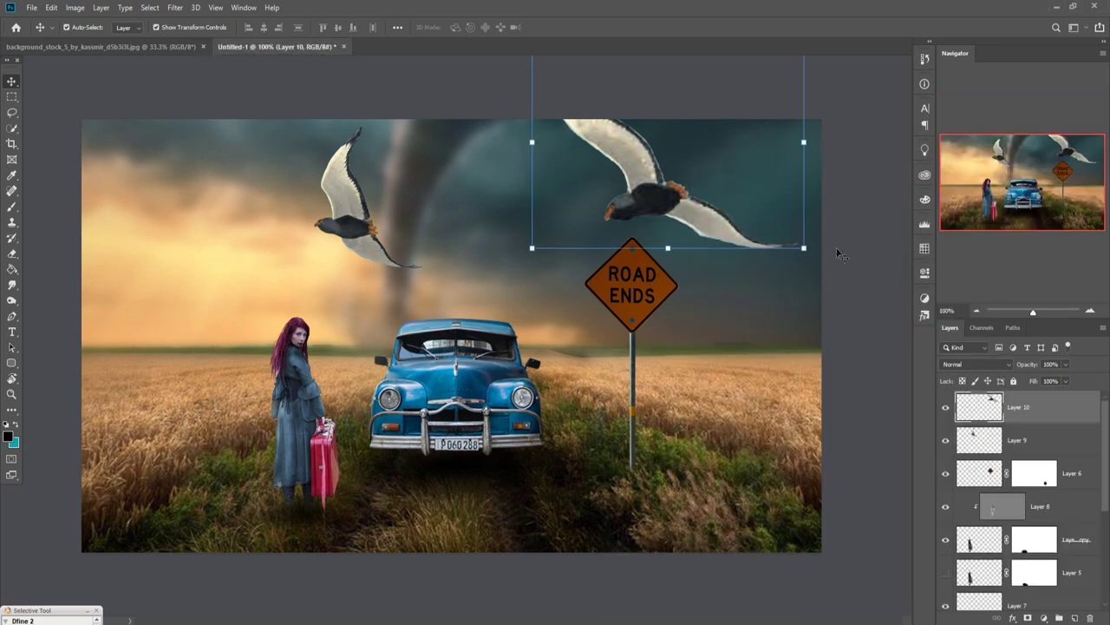
{"action": "mouse_move", "coordinate": [807, 255]}
{"action": "left_mouse_down"}
{"action": "mouse_move", "coordinate": [682, 150]}
{"action": "mouse_move", "coordinate": [724, 250]}
{"action": "mouse_move", "coordinate": [733, 243]}
{"action": "left_mouse_up"}
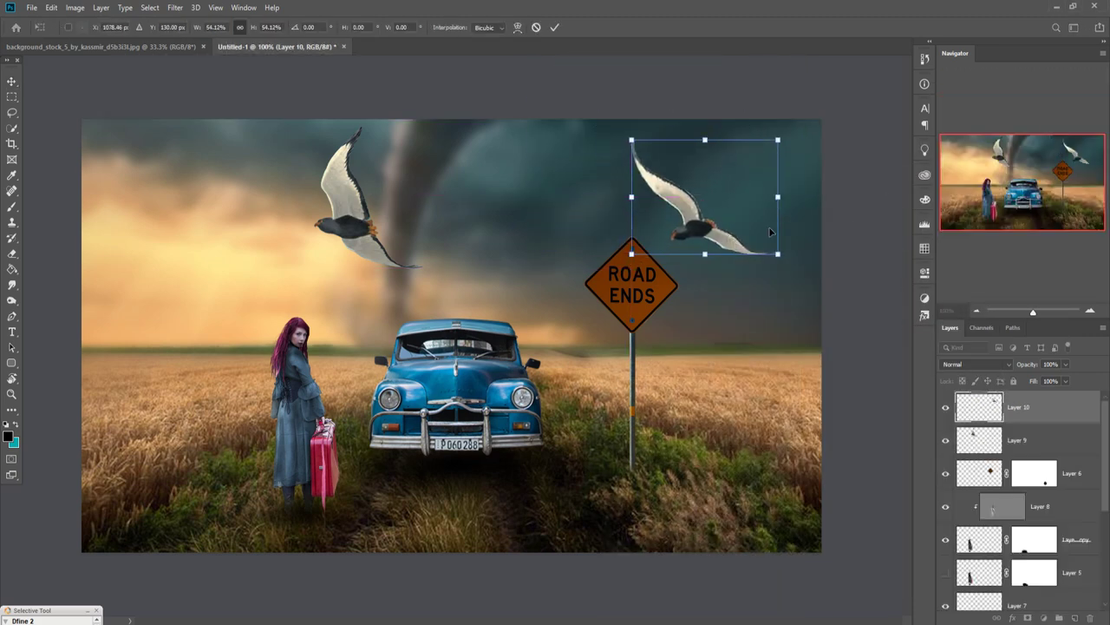
{"action": "left_click_drag", "start_coordinate": [780, 143], "coordinate": [768, 150]}
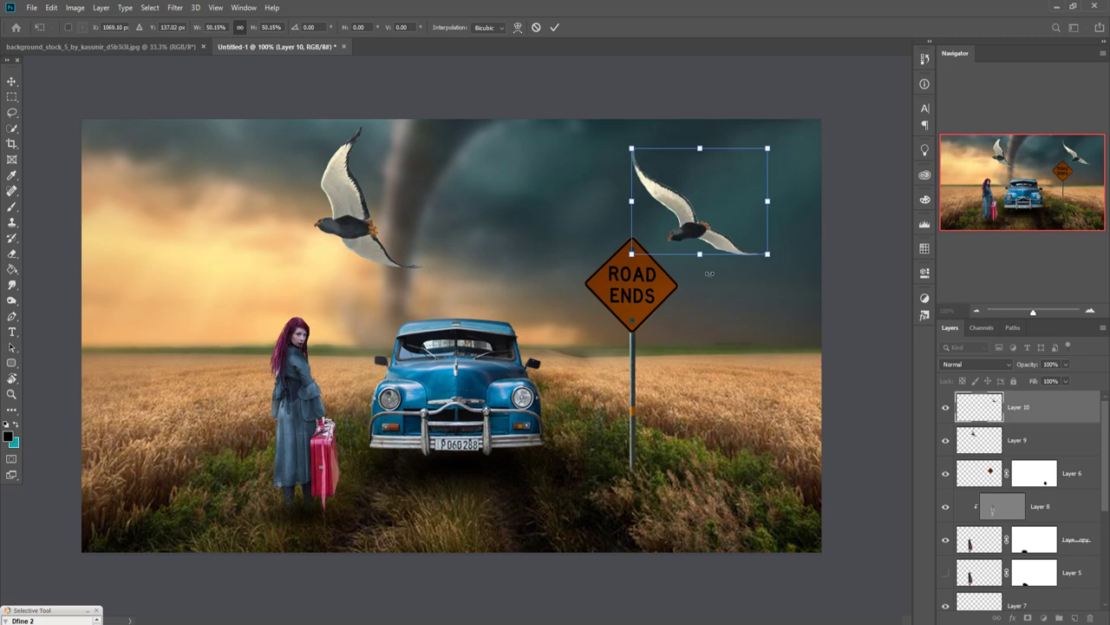
{"action": "left_click_drag", "start_coordinate": [702, 243], "coordinate": [709, 232]}
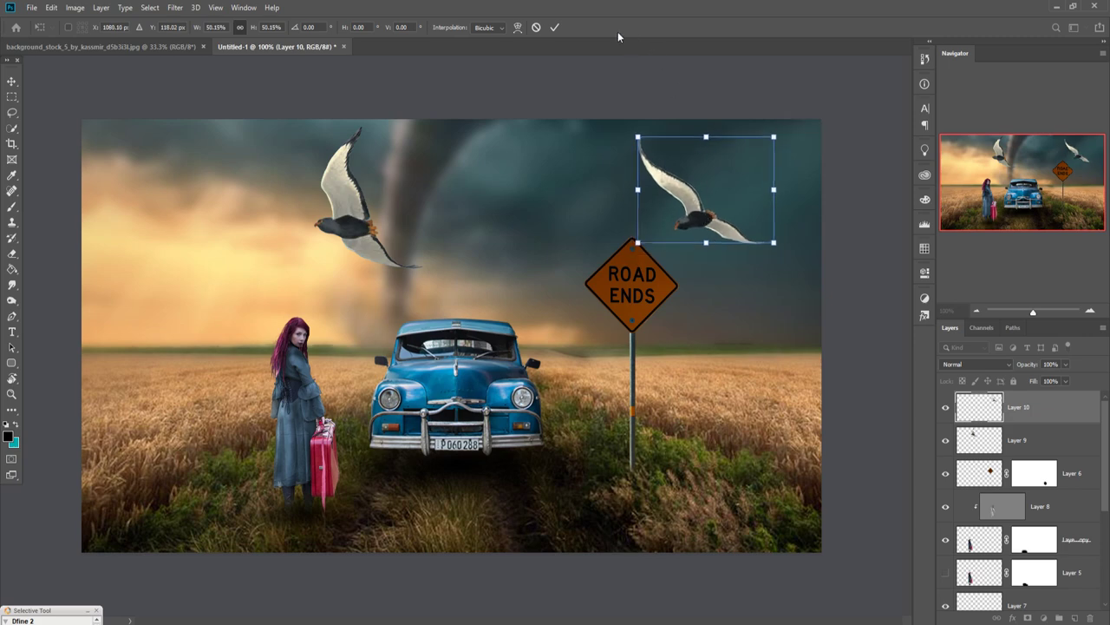
{"action": "left_click", "coordinate": [554, 27]}
Step: Duplicate Layer 10 as Layer 10 copy, shrink it to about 65%, and place it top left
{"action": "right_click", "coordinate": [1048, 414]}
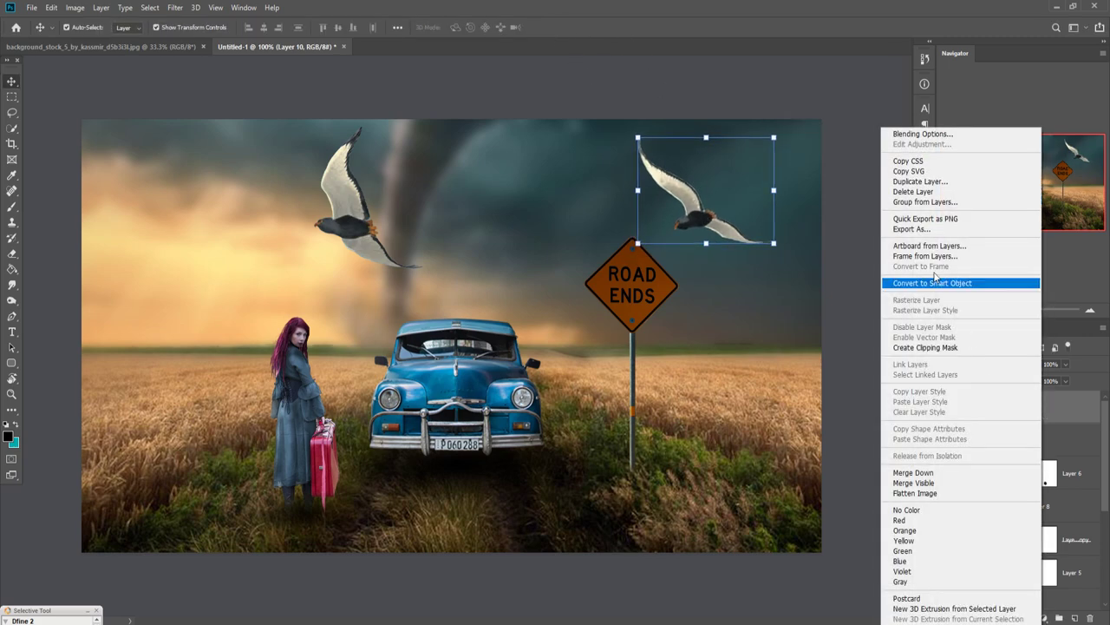
{"action": "left_click", "coordinate": [921, 181]}
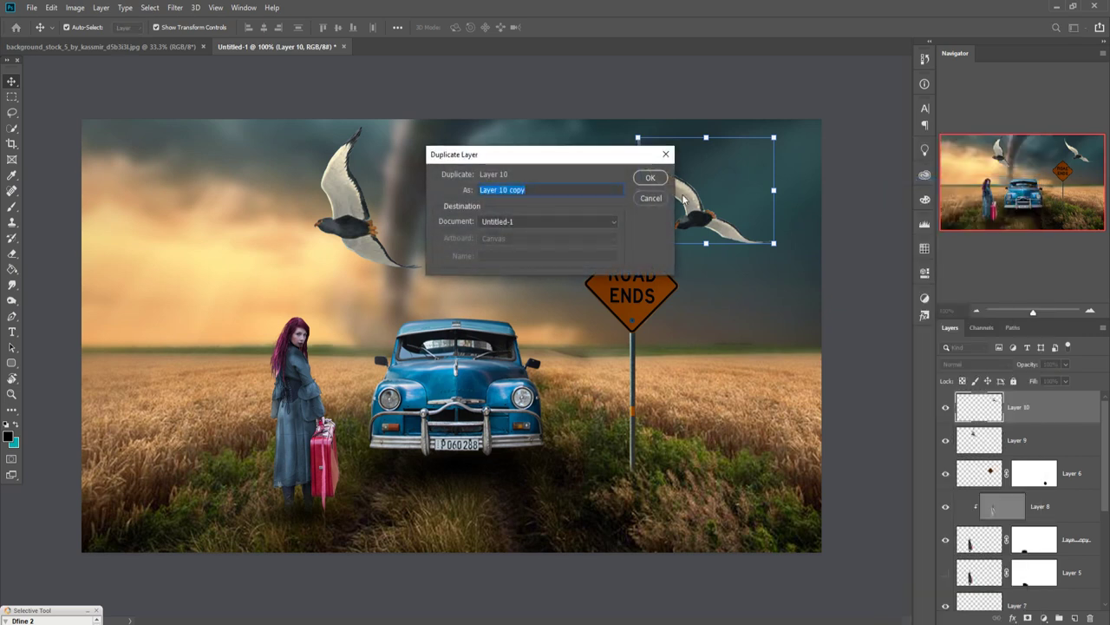
{"action": "left_click", "coordinate": [650, 176]}
{"action": "left_click_drag", "start_coordinate": [781, 145], "coordinate": [732, 181]}
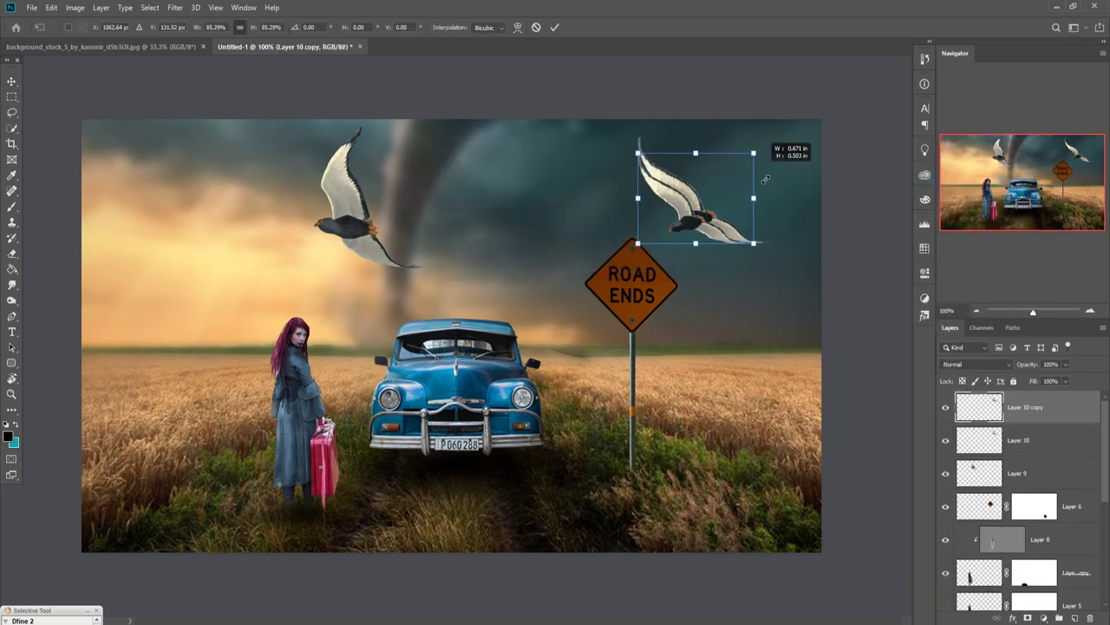
{"action": "left_click_drag", "start_coordinate": [655, 232], "coordinate": [178, 324]}
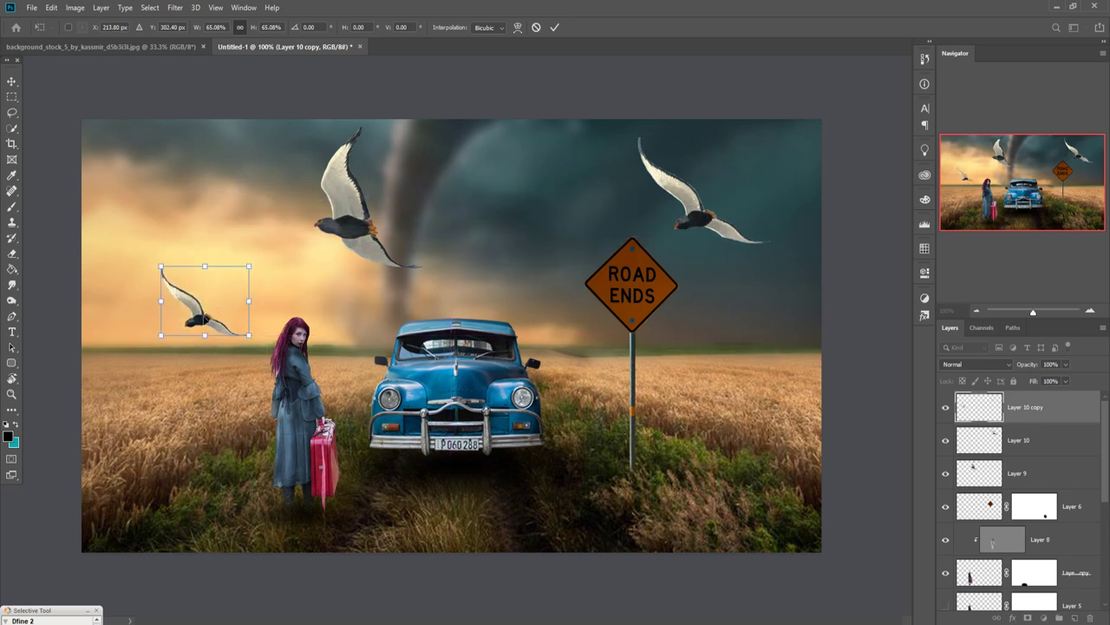
{"action": "left_click_drag", "start_coordinate": [215, 337], "coordinate": [155, 227]}
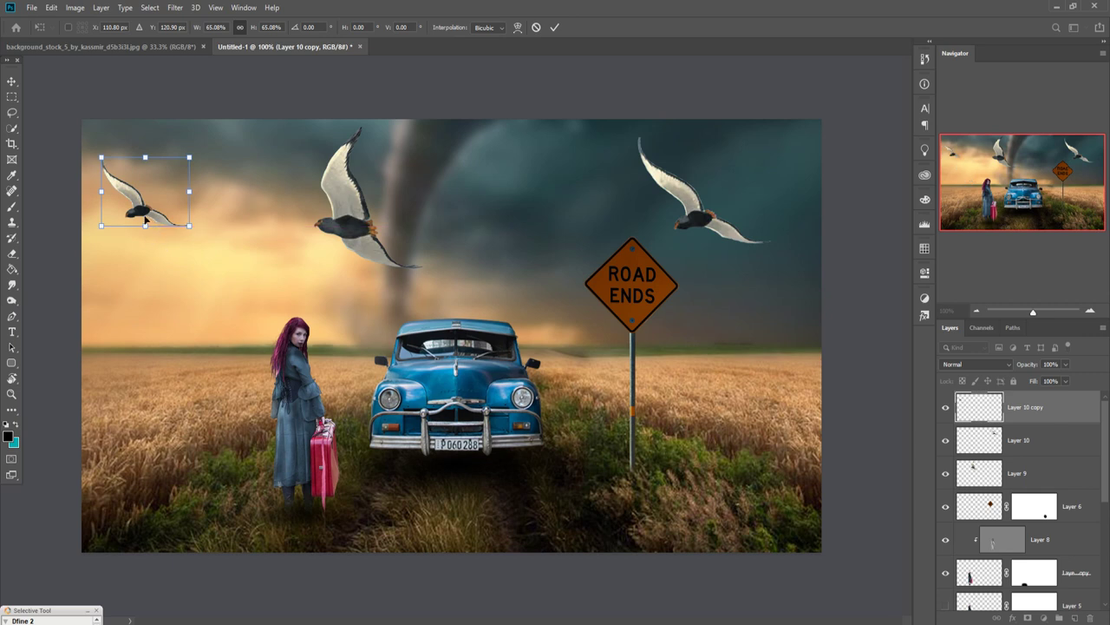
{"action": "left_click_drag", "start_coordinate": [139, 210], "coordinate": [154, 209]}
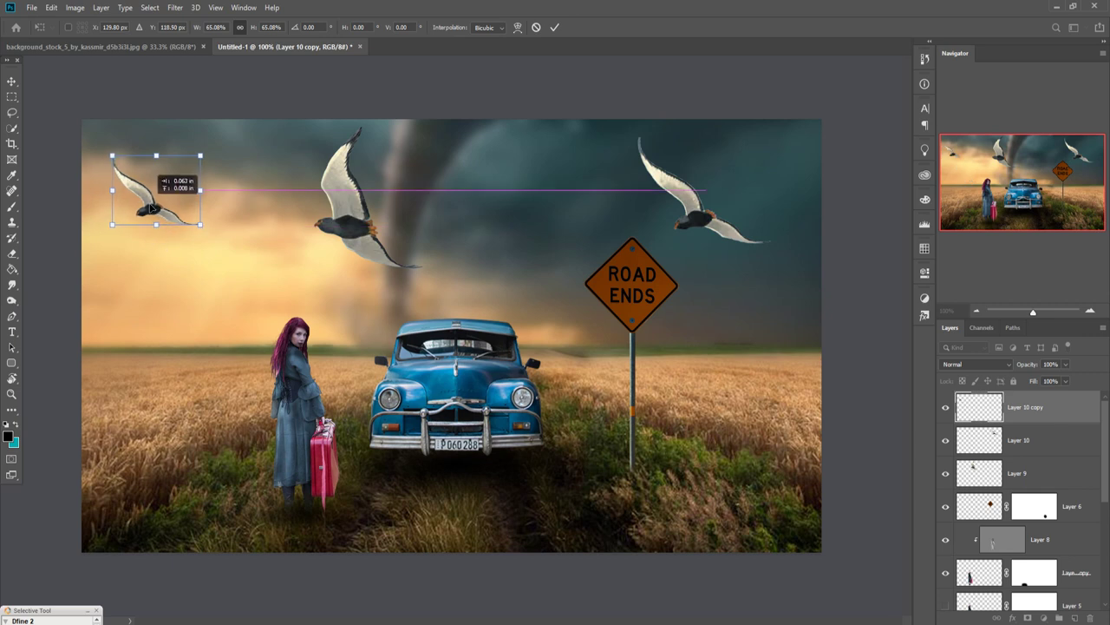
{"action": "left_click", "coordinate": [554, 27]}
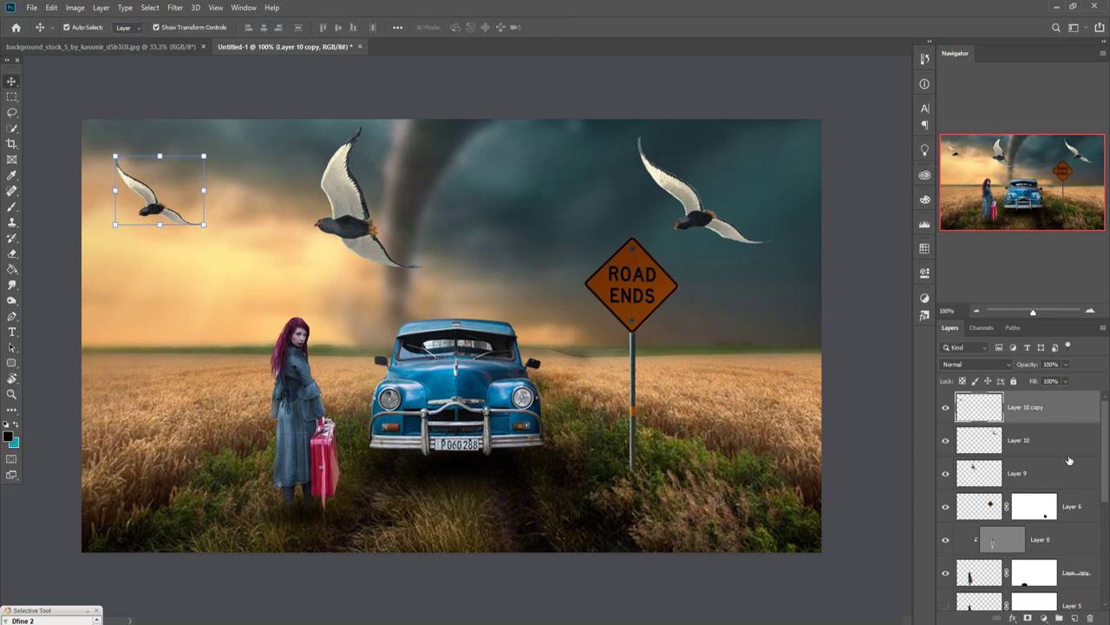
{"action": "left_click", "coordinate": [1043, 618]}
Step: Add a Color Balance layer setting midtones Cyan–Red to -10 and shifting Yellow–Blue toward blue
{"action": "left_click", "coordinate": [1047, 513]}
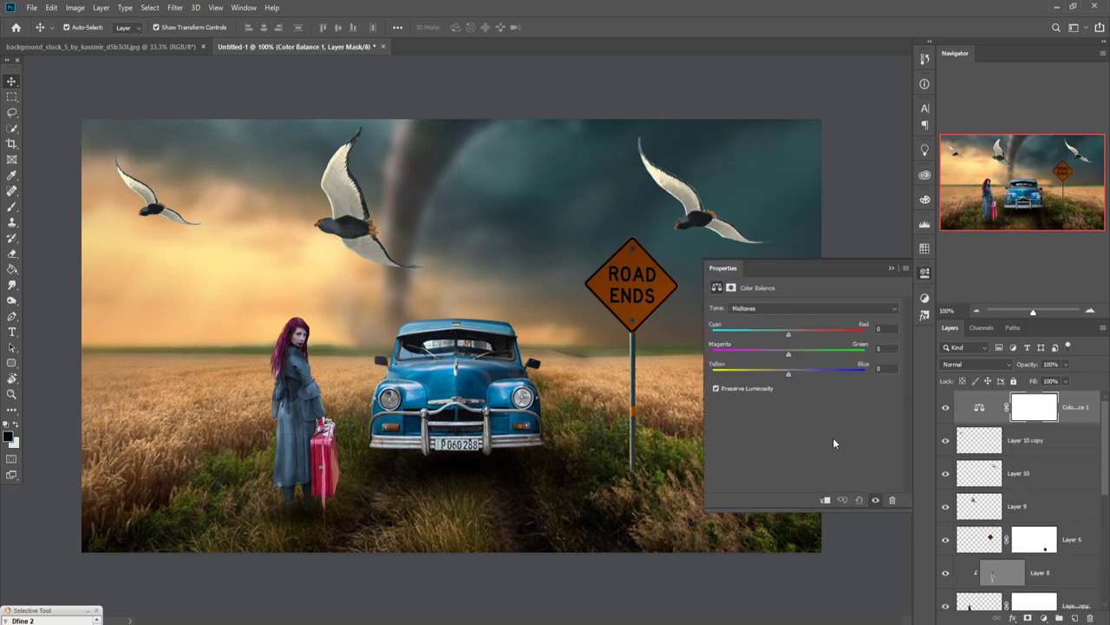
{"action": "left_click_drag", "start_coordinate": [789, 374], "coordinate": [790, 375]}
{"action": "left_click_drag", "start_coordinate": [789, 335], "coordinate": [781, 334]}
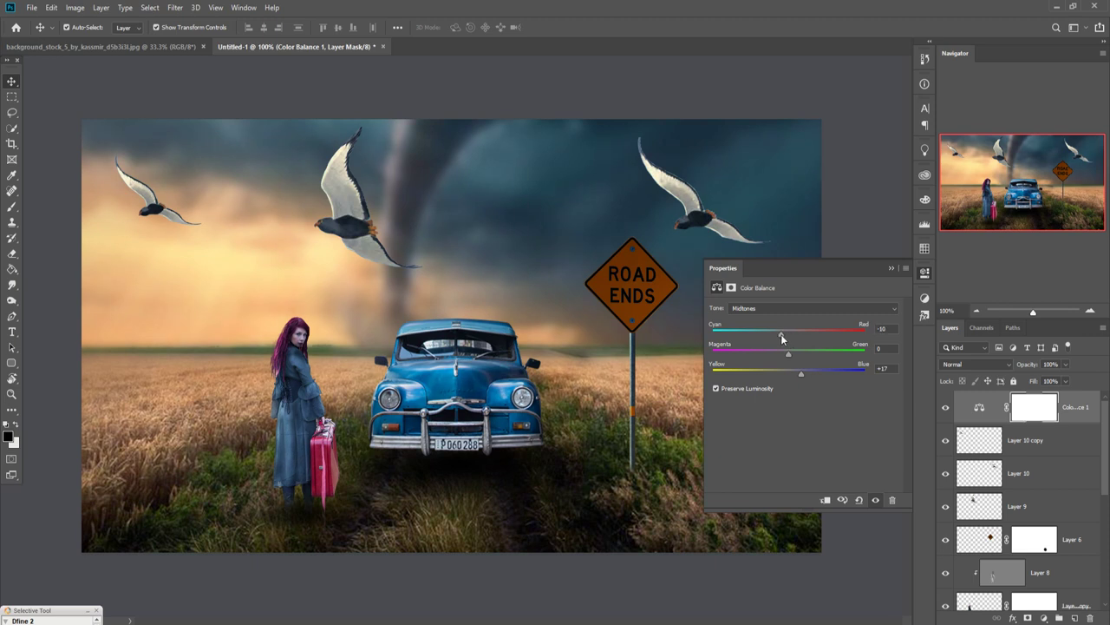
{"action": "left_click", "coordinate": [887, 268]}
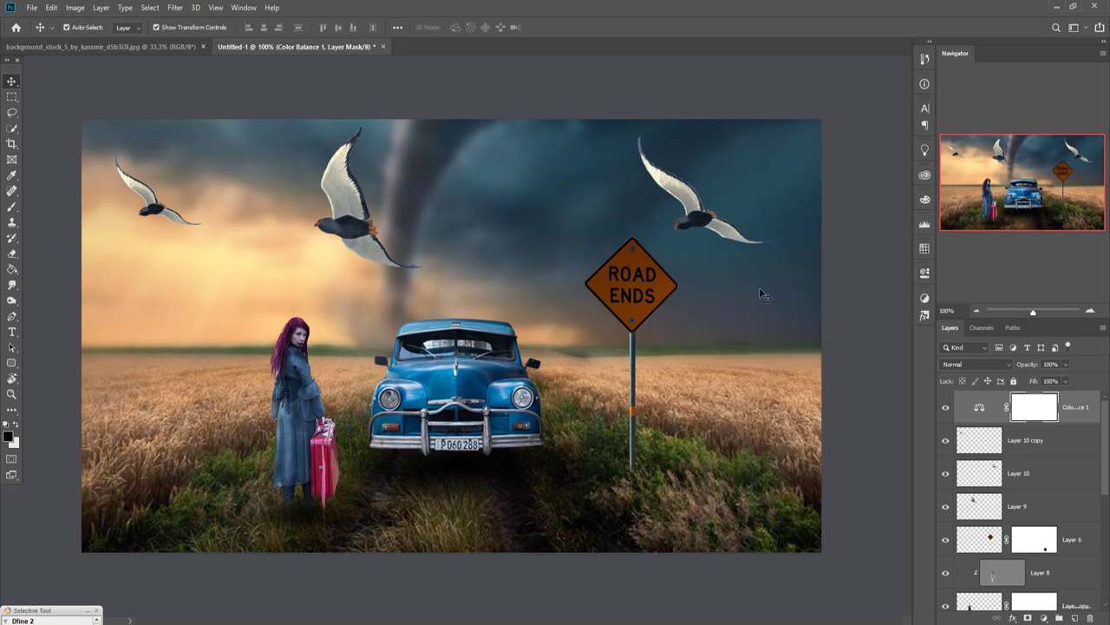
{"action": "left_click", "coordinate": [13, 112]}
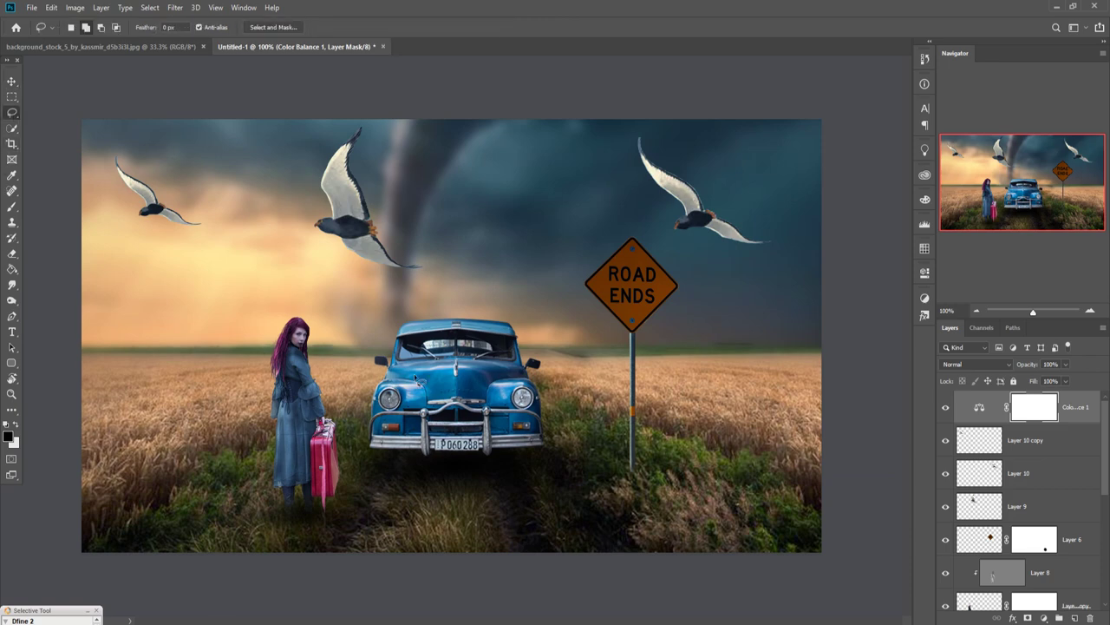
Step: On the car's Layer 3, zoom in and delete the left windshield pane
{"action": "scroll", "coordinate": [1004, 546], "scroll_direction": "down", "scroll_amount": 5}
{"action": "left_click", "coordinate": [977, 550]}
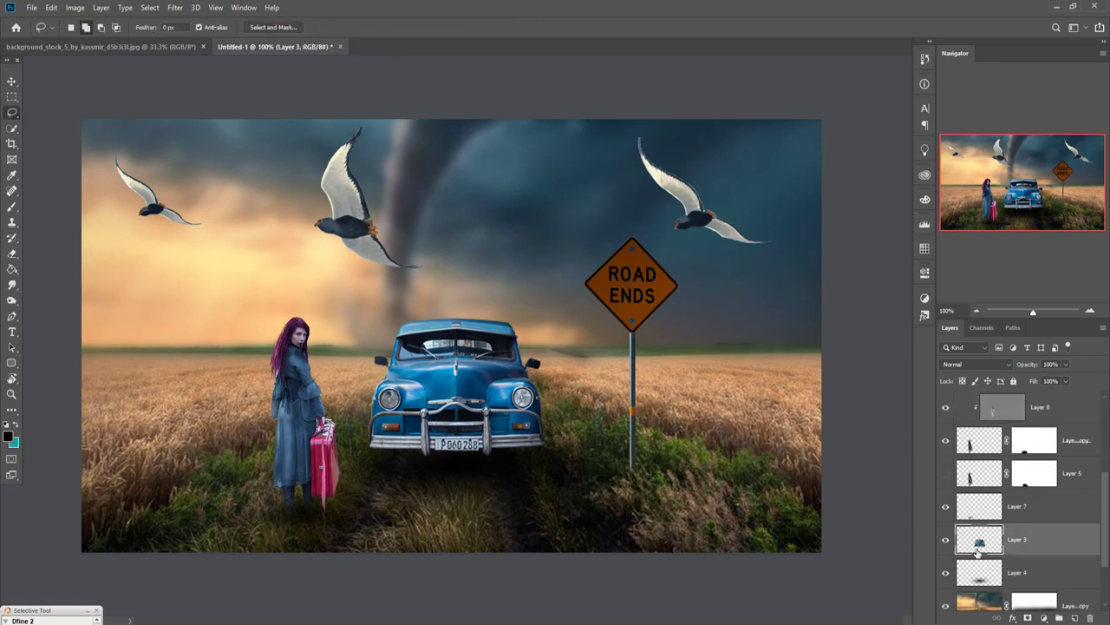
{"action": "key", "text": "ctrl+plus"}
{"action": "key", "text": "ctrl+plus"}
{"action": "key", "text": "ctrl+plus"}
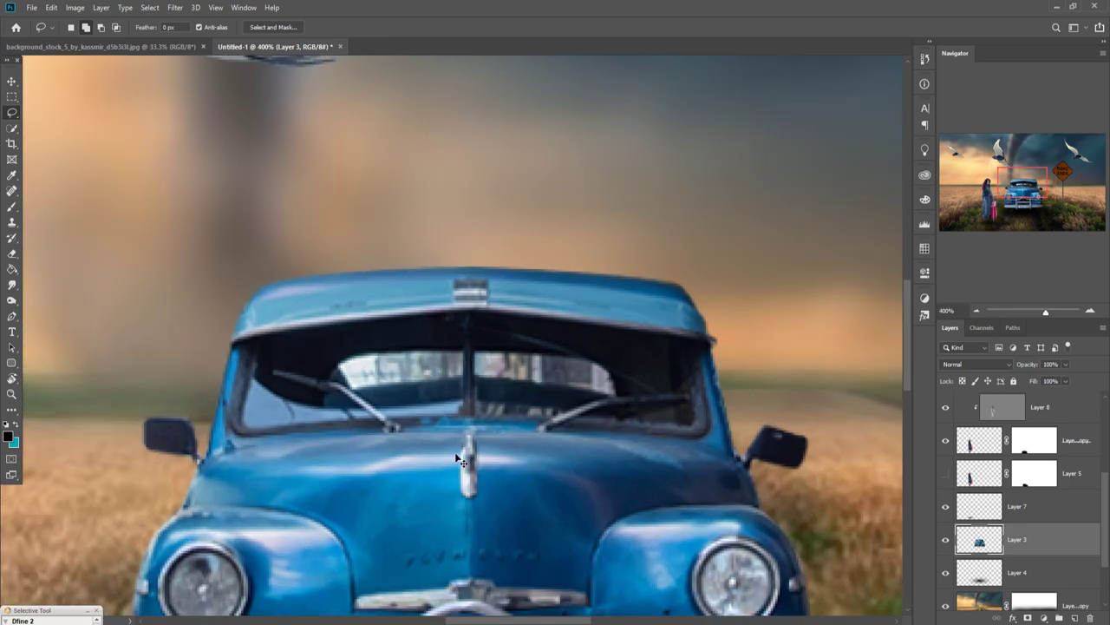
{"action": "key", "text": "ctrl+plus"}
{"action": "mouse_move", "coordinate": [309, 380]}
{"action": "left_mouse_down"}
{"action": "mouse_move", "coordinate": [370, 359]}
{"action": "mouse_move", "coordinate": [473, 362]}
{"action": "mouse_move", "coordinate": [477, 390]}
{"action": "mouse_move", "coordinate": [331, 408]}
{"action": "mouse_move", "coordinate": [308, 377]}
{"action": "left_mouse_up"}
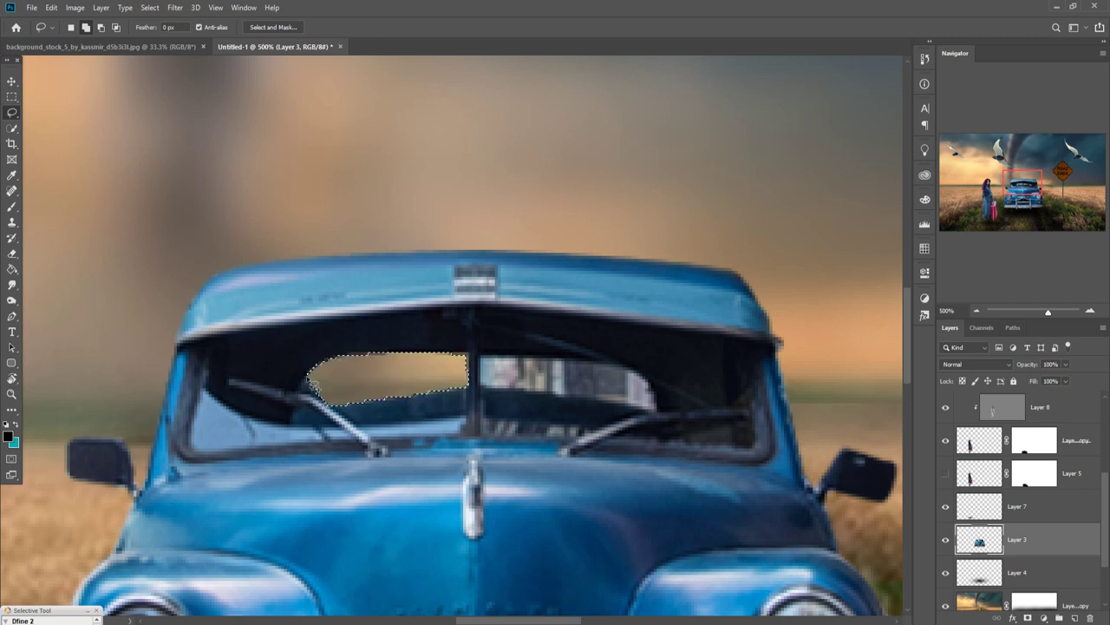
{"action": "key", "text": "Delete"}
Step: Delete the right windshield pane, deselect, and zoom back out to the whole image
{"action": "left_click_drag", "start_coordinate": [482, 380], "coordinate": [527, 401]}
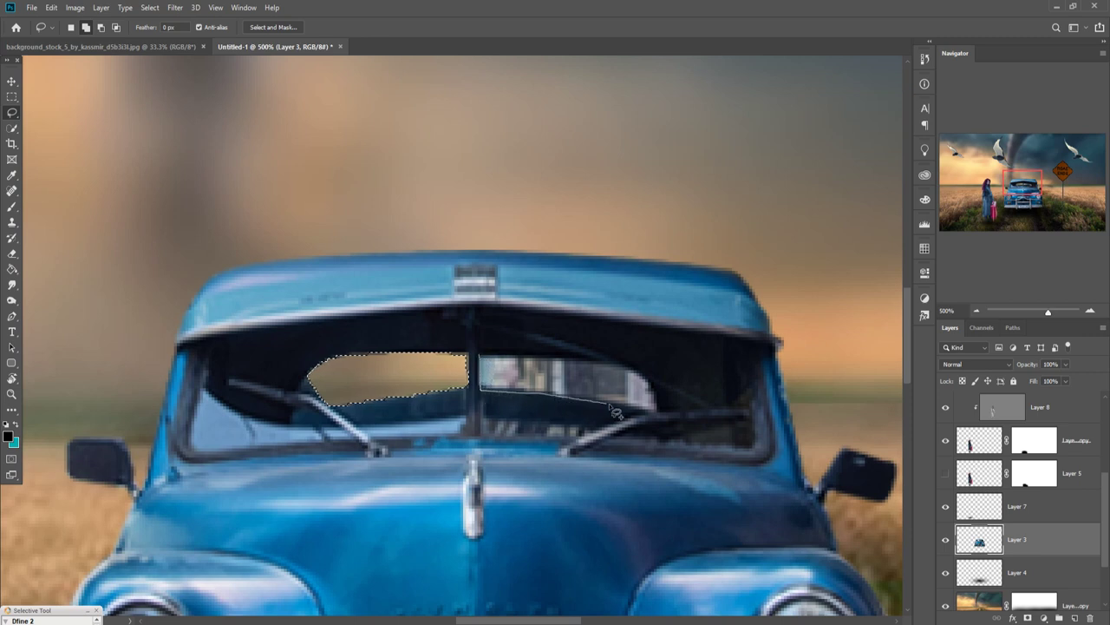
{"action": "mouse_move", "coordinate": [528, 401]}
{"action": "left_mouse_down"}
{"action": "mouse_move", "coordinate": [642, 419]}
{"action": "mouse_move", "coordinate": [654, 390]}
{"action": "mouse_move", "coordinate": [479, 357]}
{"action": "left_mouse_up"}
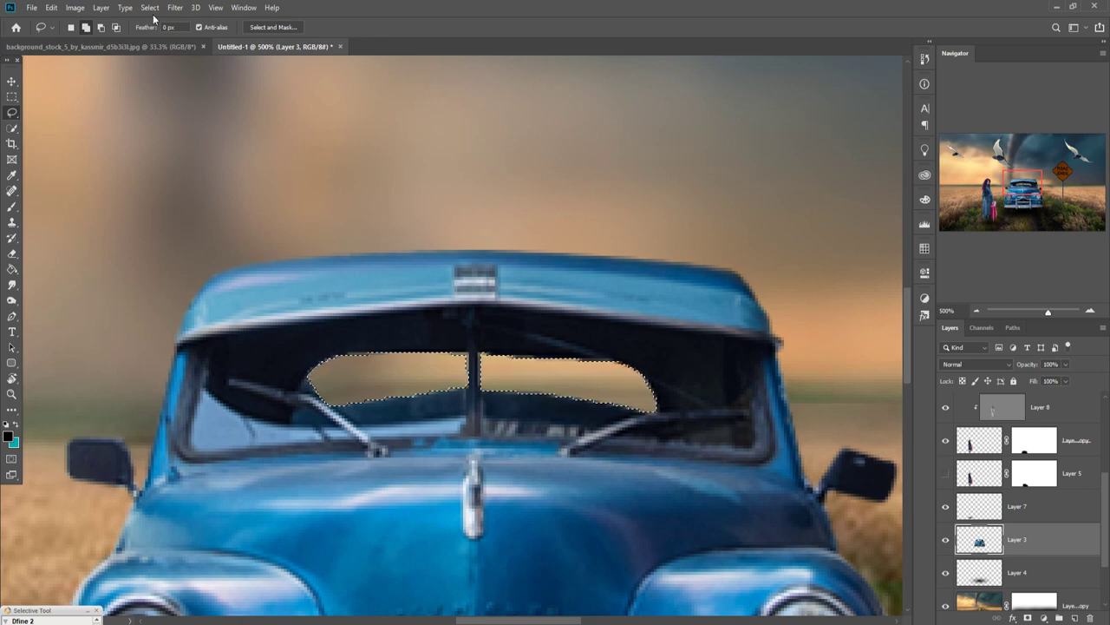
{"action": "left_click", "coordinate": [150, 8]}
{"action": "left_click", "coordinate": [160, 33]}
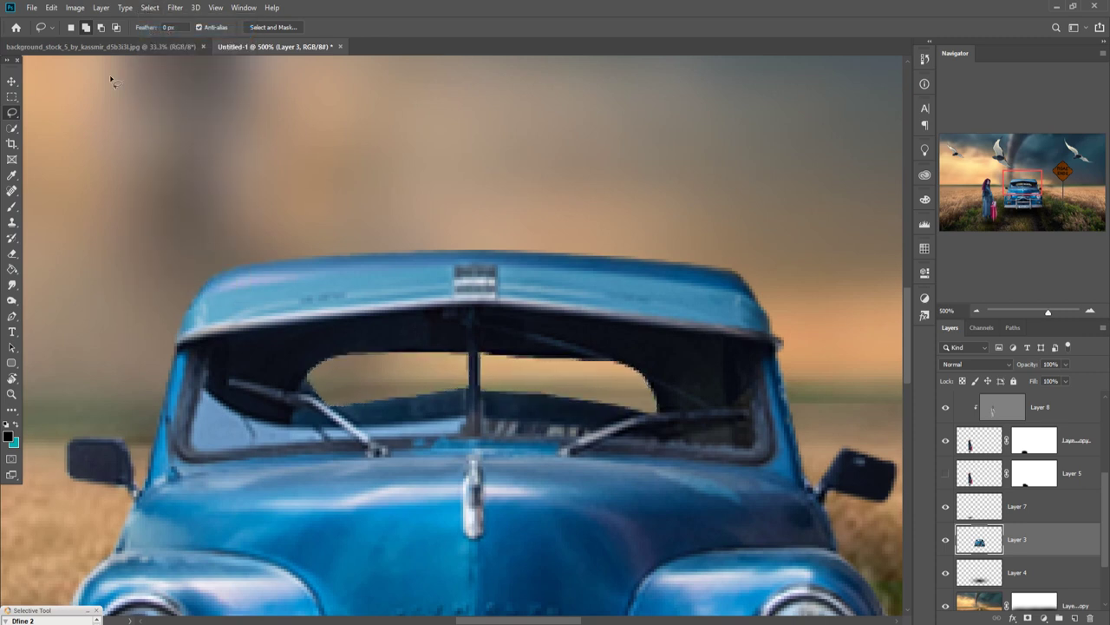
{"action": "left_click", "coordinate": [9, 83]}
{"action": "key", "text": "ctrl+0"}
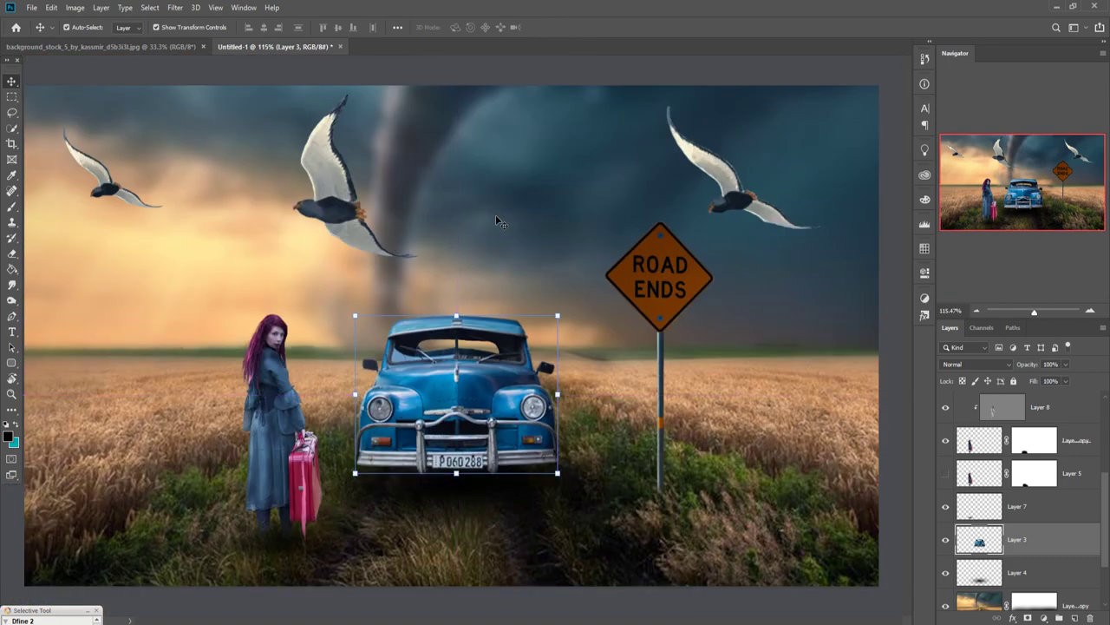
Step: Stamp all visible layers into a new Layer 11 above Color Balance 1
{"action": "key", "text": "ctrl+minus"}
{"action": "key", "text": "ctrl+minus"}
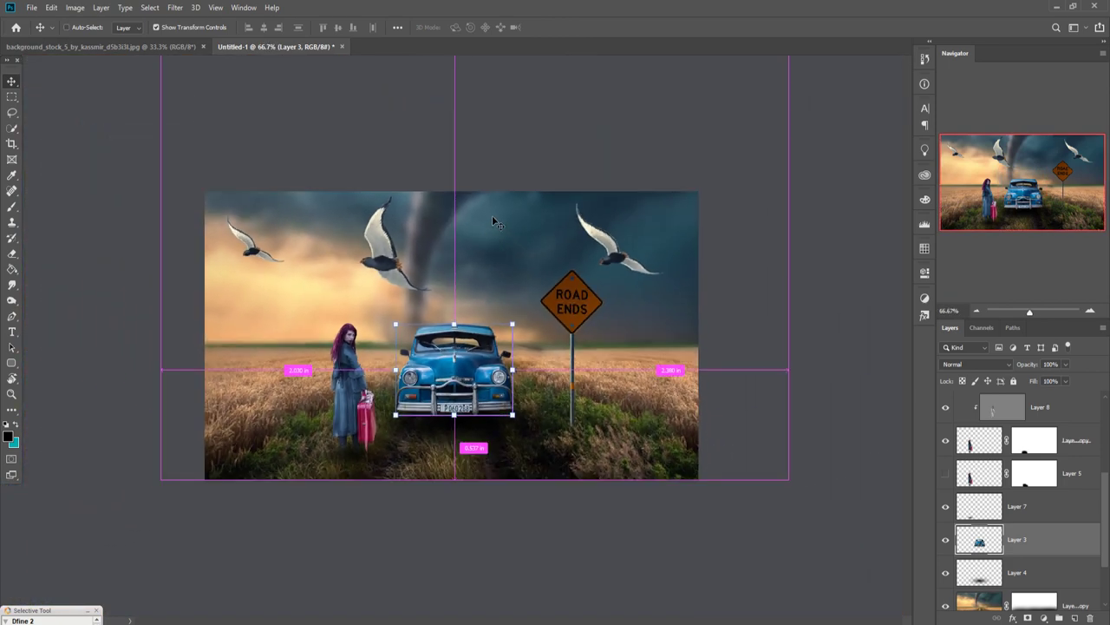
{"action": "key", "text": "ctrl+plus"}
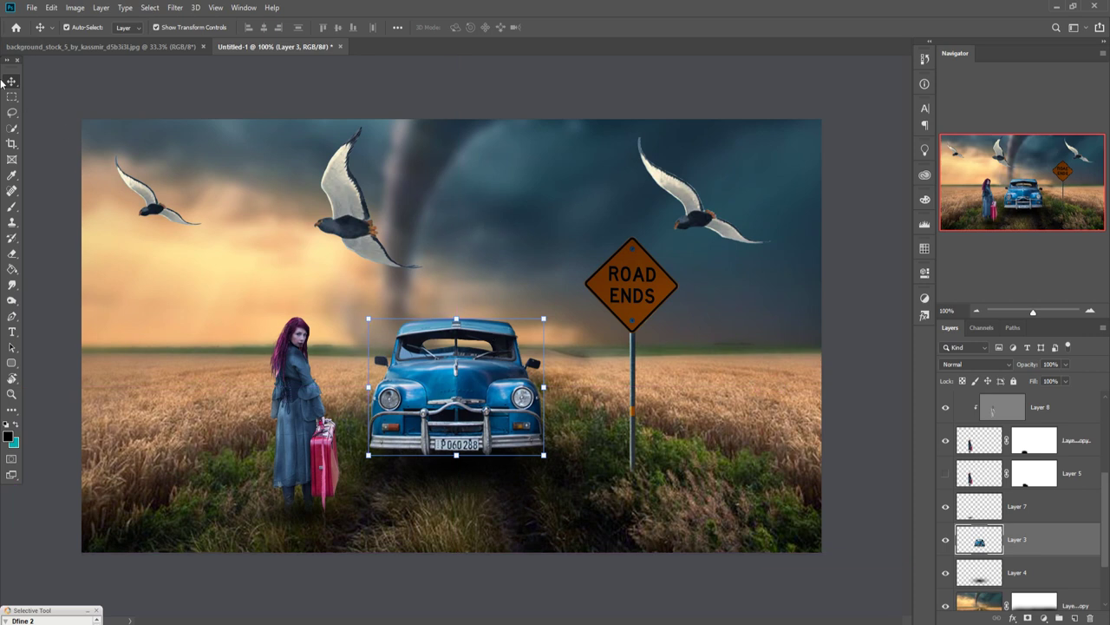
{"action": "left_click", "coordinate": [1078, 410]}
{"action": "scroll", "coordinate": [1078, 409], "scroll_direction": "up", "scroll_amount": 2}
{"action": "scroll", "coordinate": [1067, 519], "scroll_direction": "up", "scroll_amount": 1}
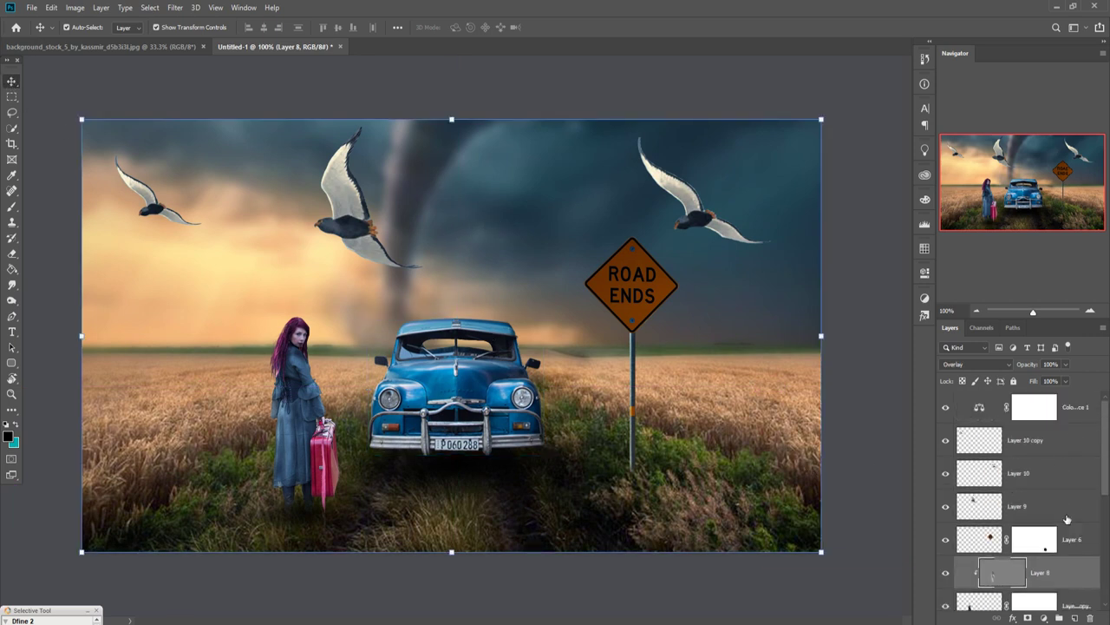
{"action": "left_click", "coordinate": [1087, 415]}
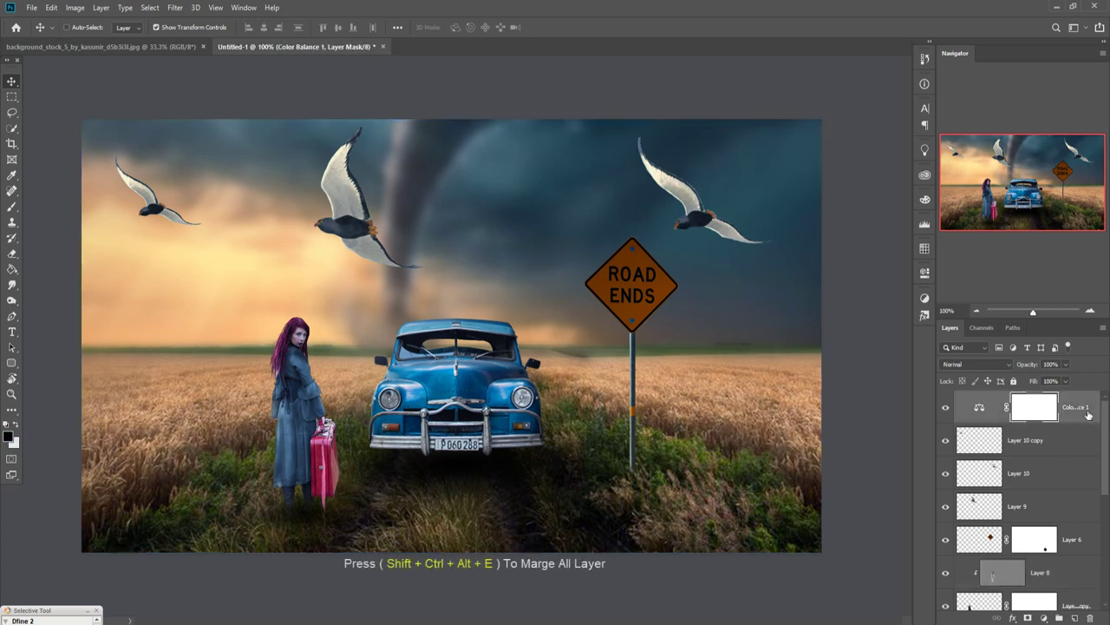
{"action": "key", "text": "shift+ctrl+alt+e"}
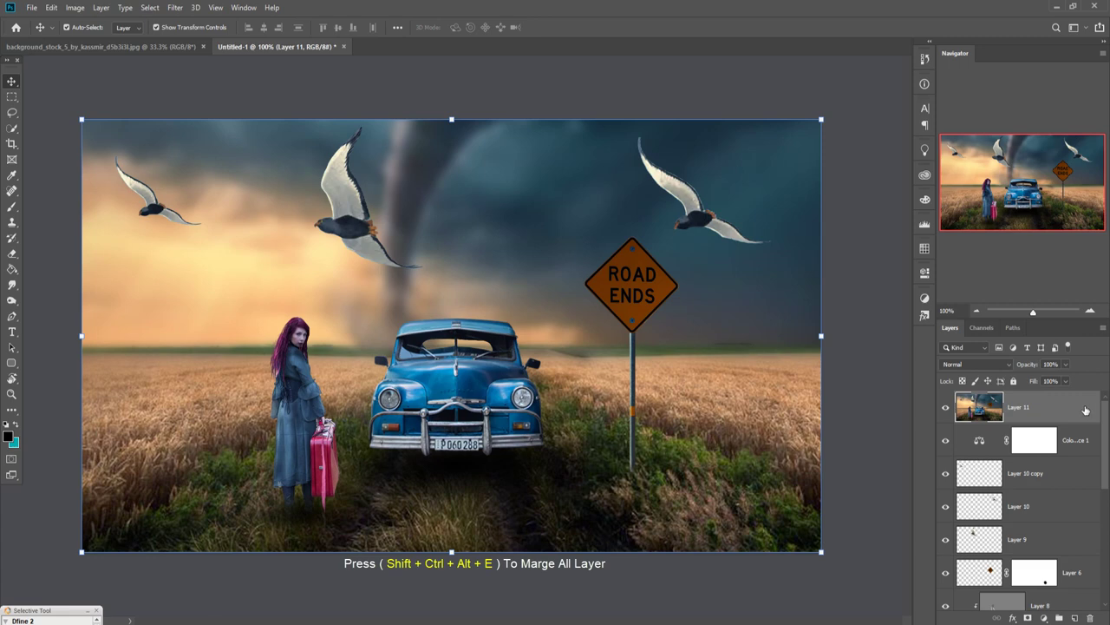
Step: Duplicate the merged layer as Layer 11 copy
{"action": "right_click", "coordinate": [1086, 410]}
{"action": "left_click", "coordinate": [963, 175]}
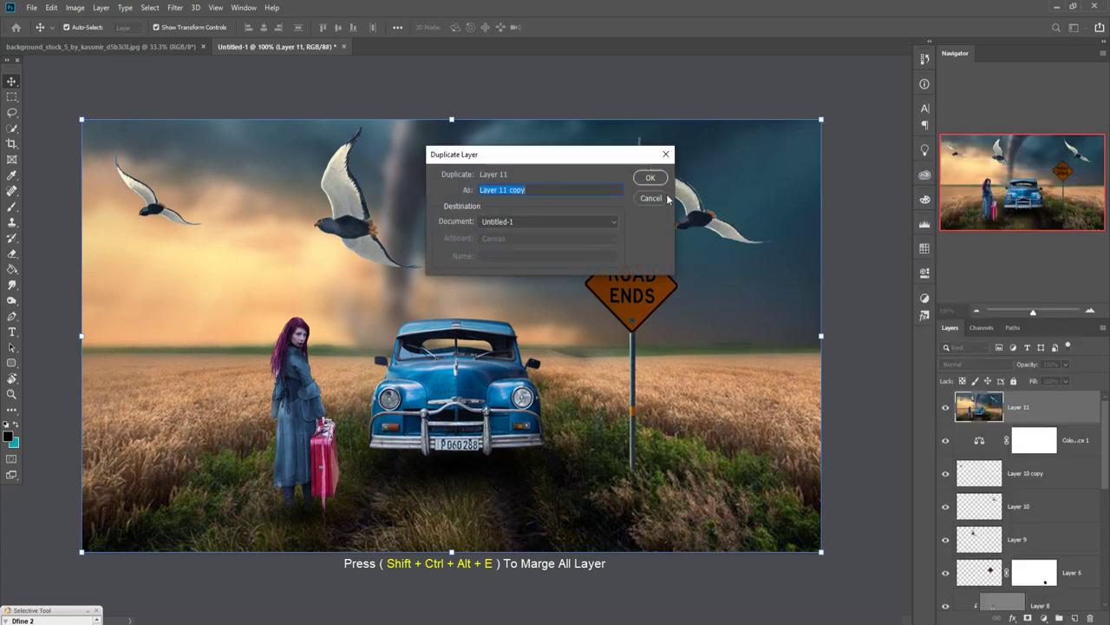
{"action": "left_click", "coordinate": [650, 177]}
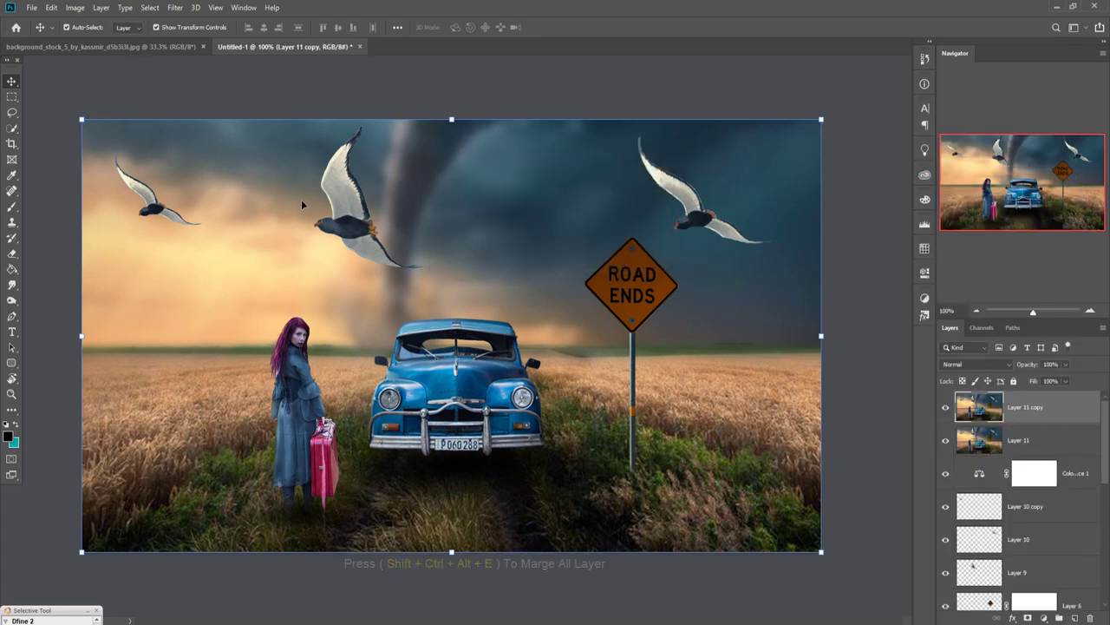
Step: In the Camera Raw Filter, add a dark vignette with Amount -17
{"action": "left_click", "coordinate": [174, 7]}
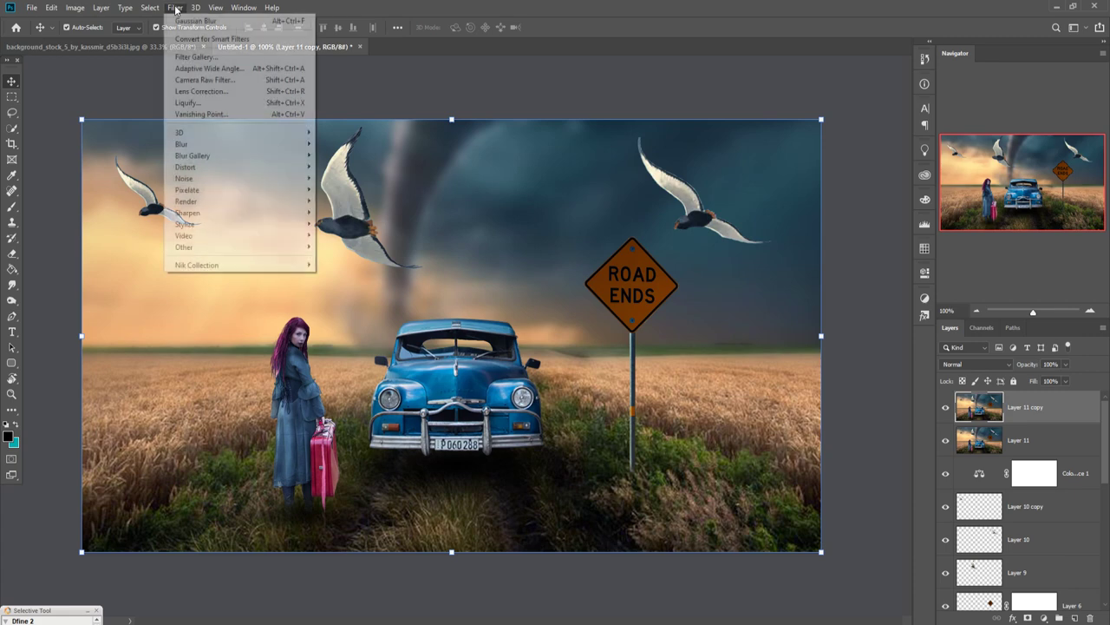
{"action": "left_click", "coordinate": [199, 80]}
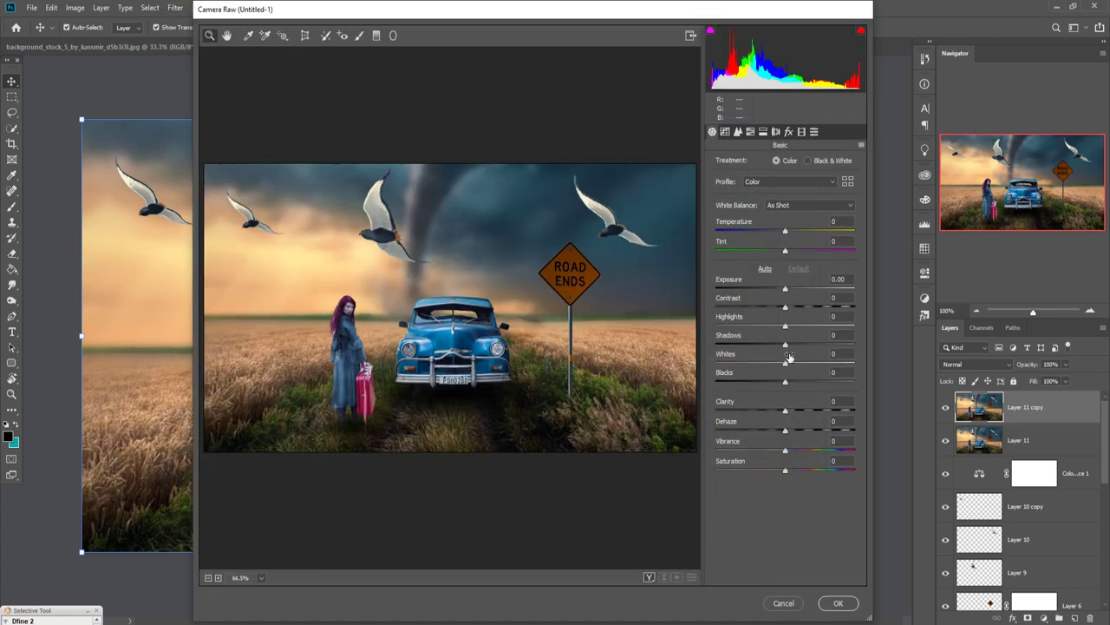
{"action": "left_click", "coordinate": [788, 131]}
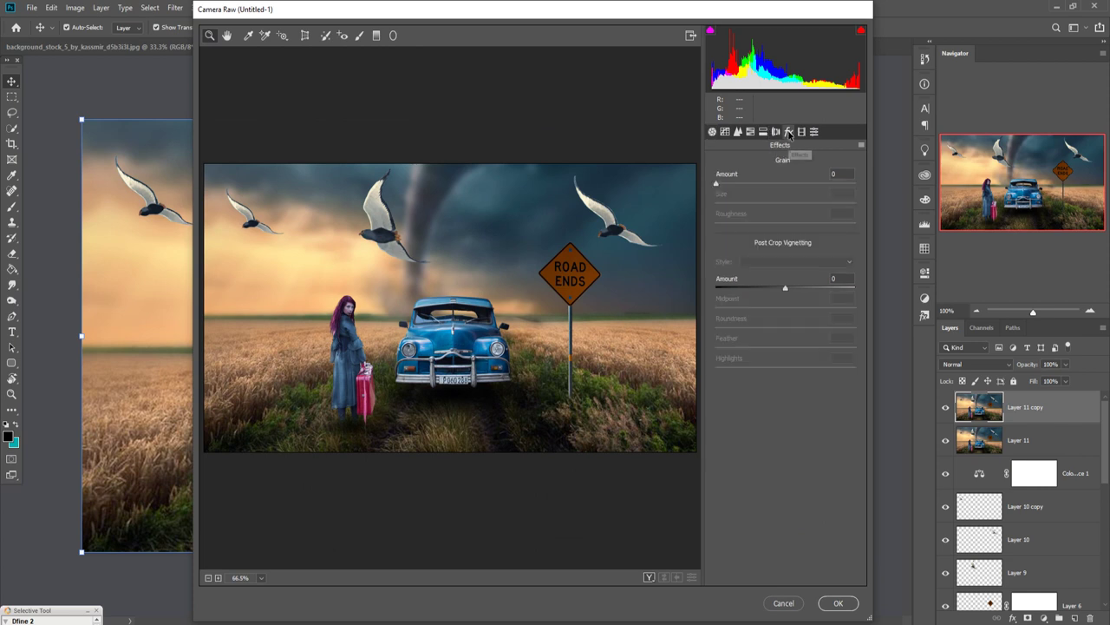
{"action": "left_click_drag", "start_coordinate": [787, 293], "coordinate": [775, 293]}
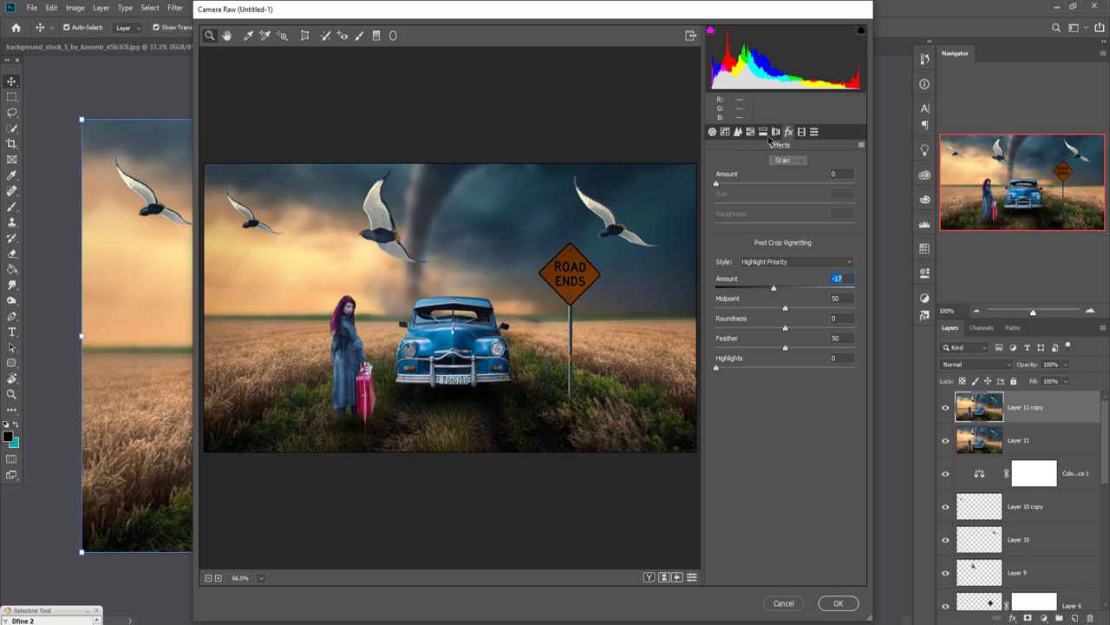
Step: Split-tone highlights to hue 51 and shadows to hue 198, both saturation 14, and apply
{"action": "left_click", "coordinate": [763, 131]}
{"action": "left_click_drag", "start_coordinate": [725, 184], "coordinate": [732, 204]}
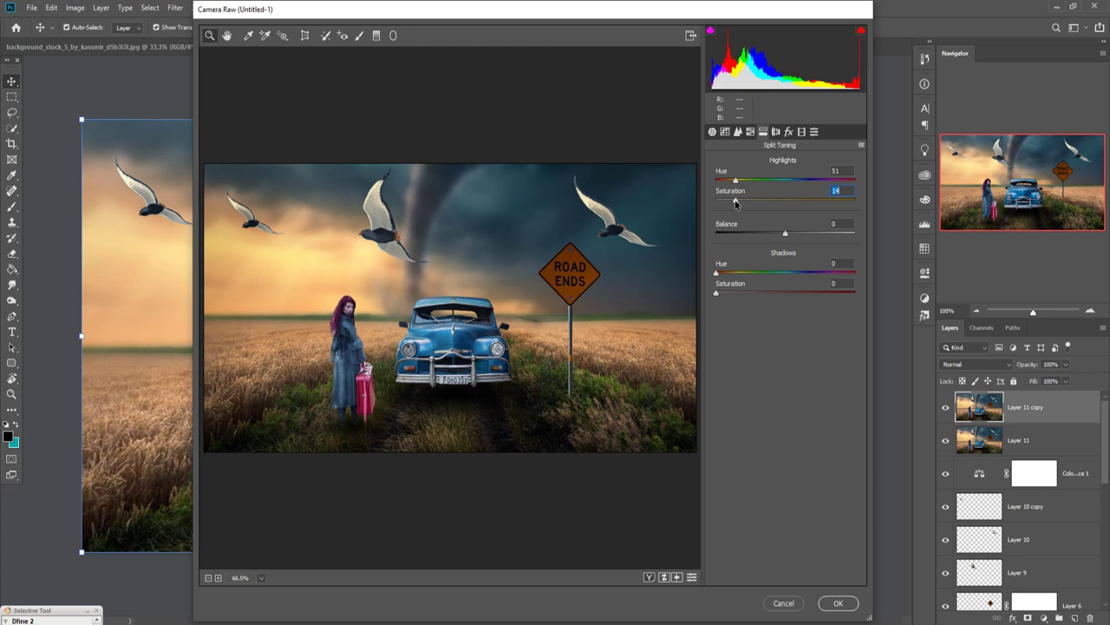
{"action": "left_click_drag", "start_coordinate": [716, 274], "coordinate": [793, 284]}
{"action": "left_click_drag", "start_coordinate": [717, 296], "coordinate": [736, 297]}
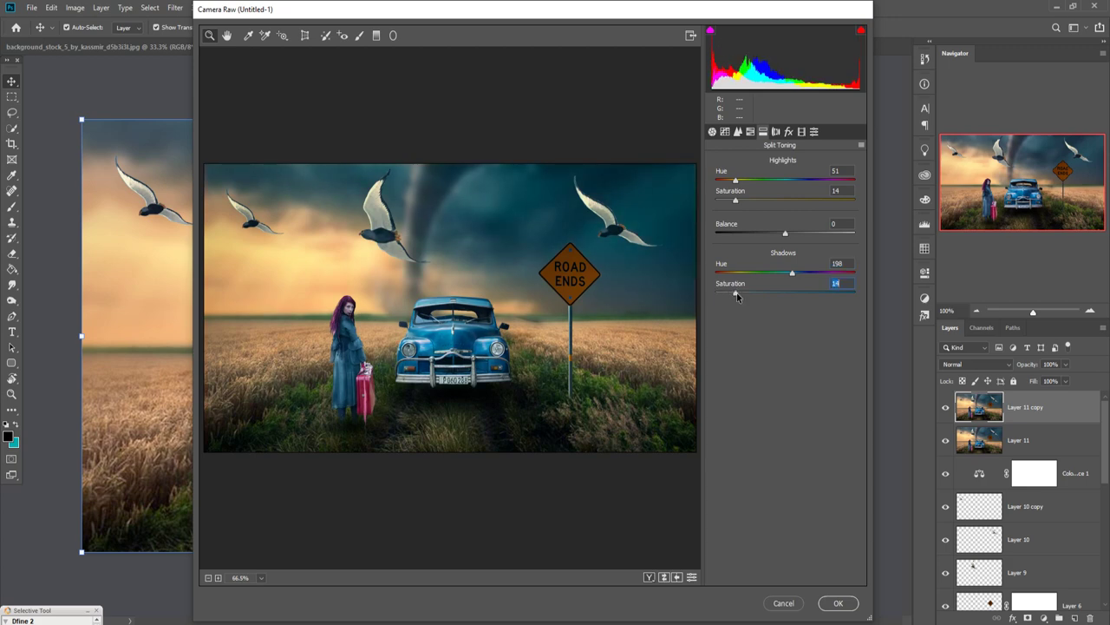
{"action": "left_click", "coordinate": [838, 602]}
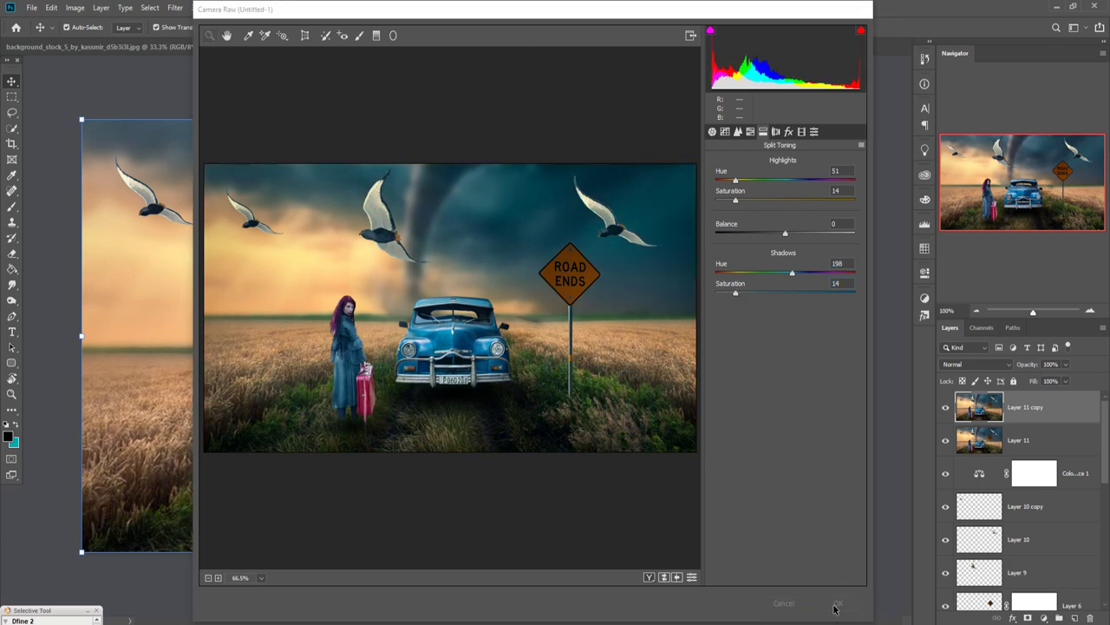
Step: Apply Color Efex Pro 4 Cross Processing with raised shadows and strength lowered to 55%
{"action": "left_click", "coordinate": [172, 9]}
{"action": "mouse_move", "coordinate": [197, 265]}
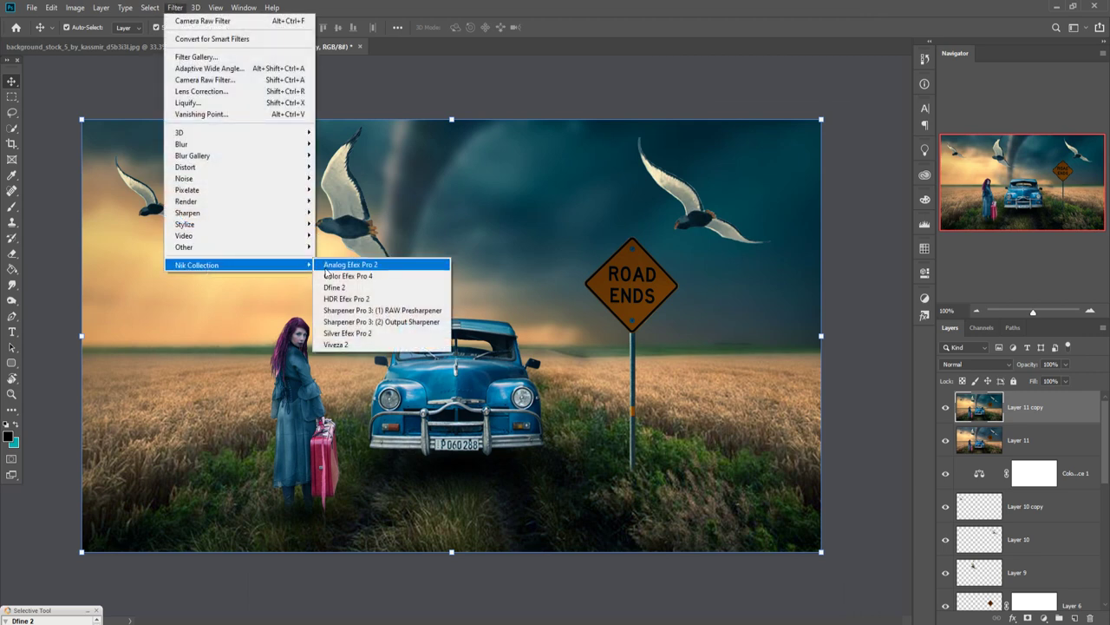
{"action": "left_click", "coordinate": [328, 275]}
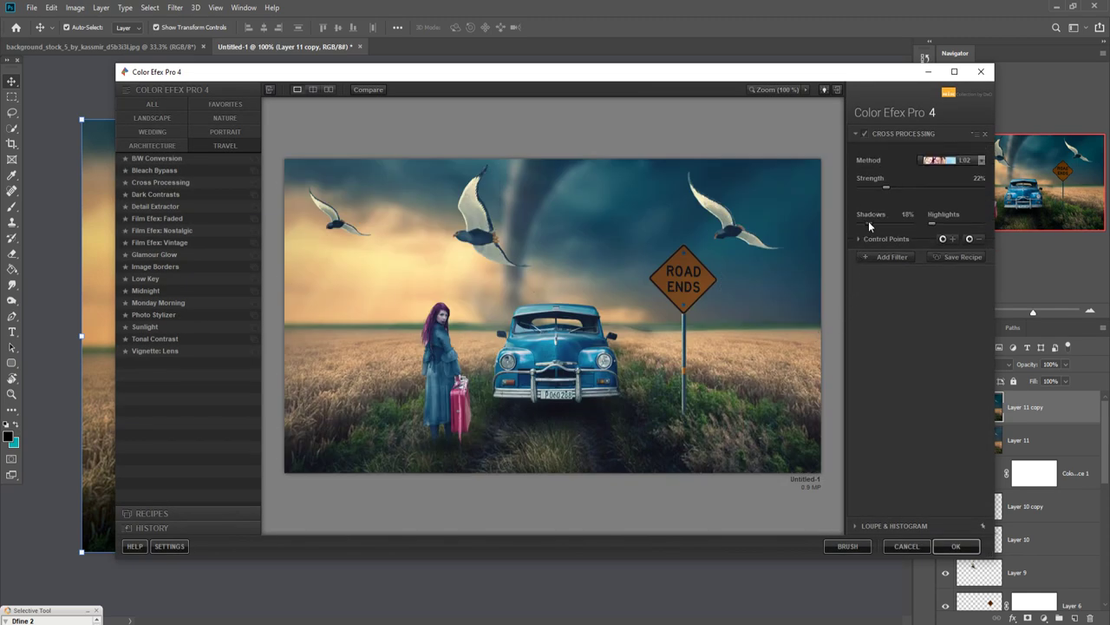
{"action": "left_click_drag", "start_coordinate": [869, 221], "coordinate": [877, 221]}
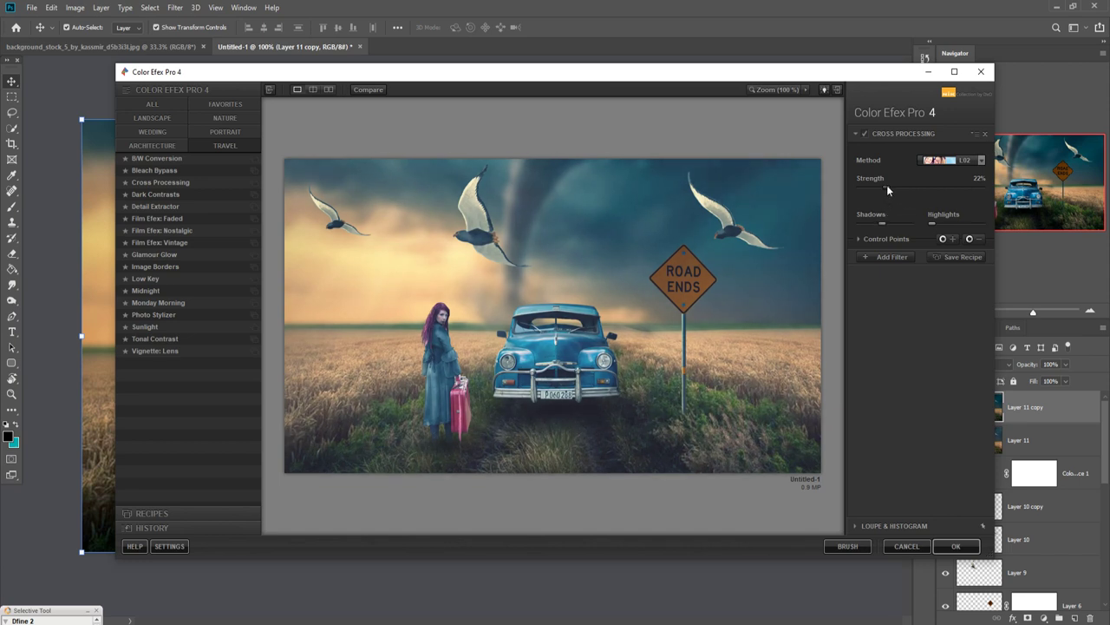
{"action": "left_click_drag", "start_coordinate": [880, 186], "coordinate": [877, 186]}
{"action": "left_click", "coordinate": [956, 546]}
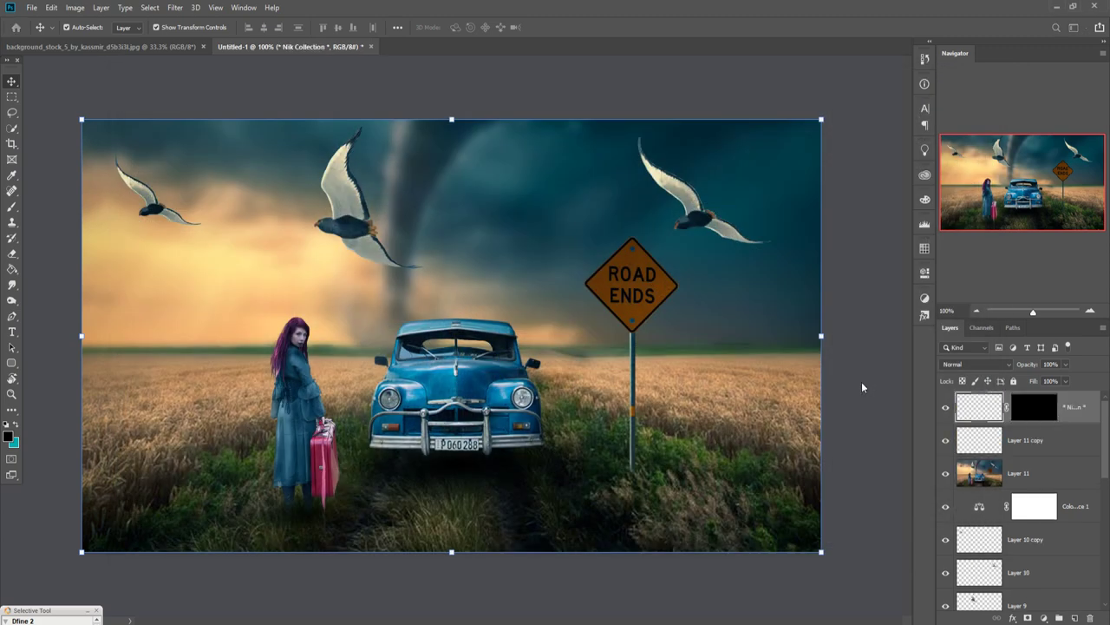